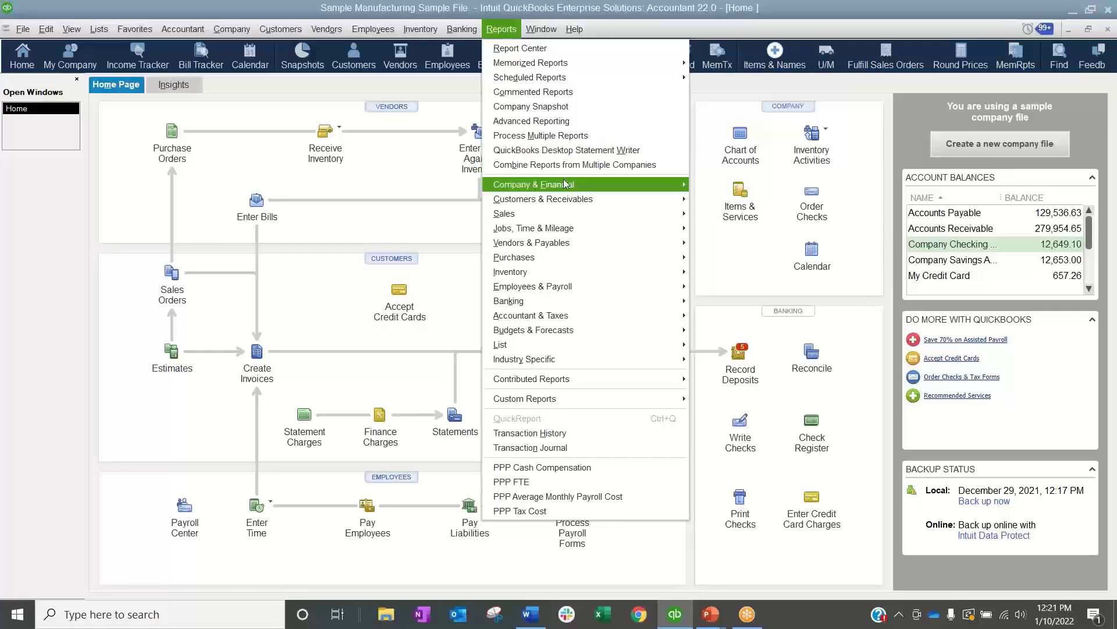
Step: Open the Balance Sheet Standard for the Manufacturing Sample File, as of December 15, 2025
mouse_move(567, 185)
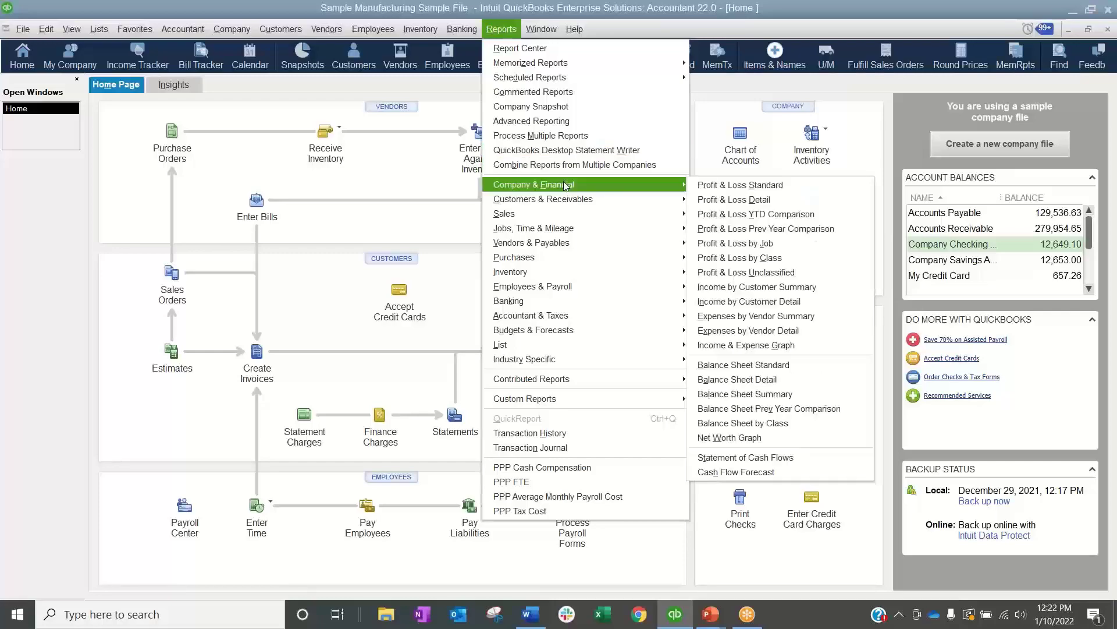
left_click(785, 367)
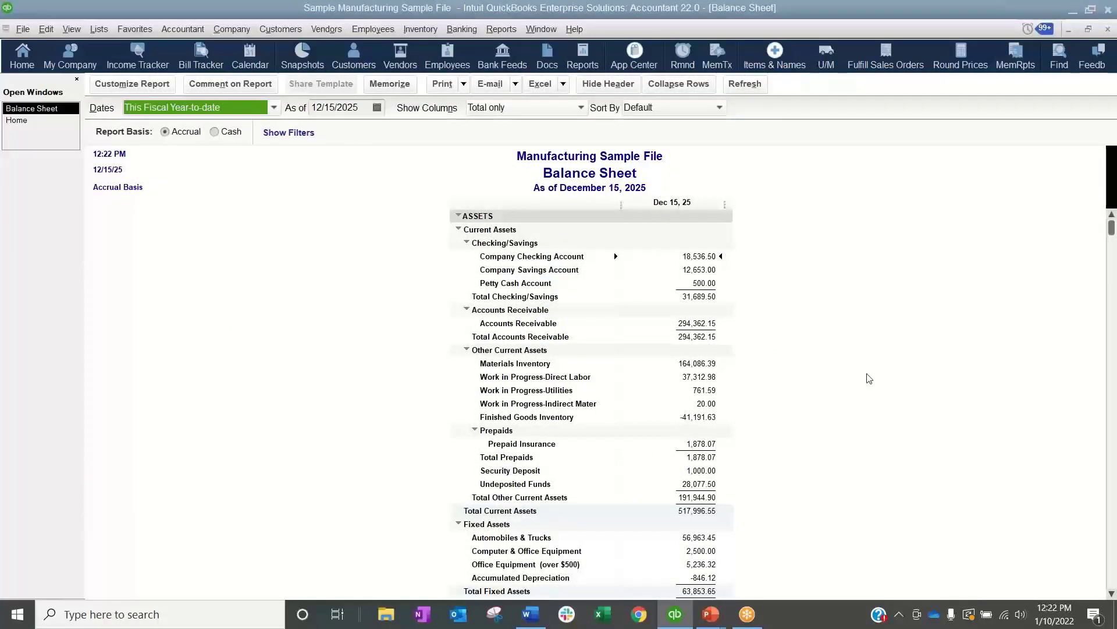
left_click(314, 107)
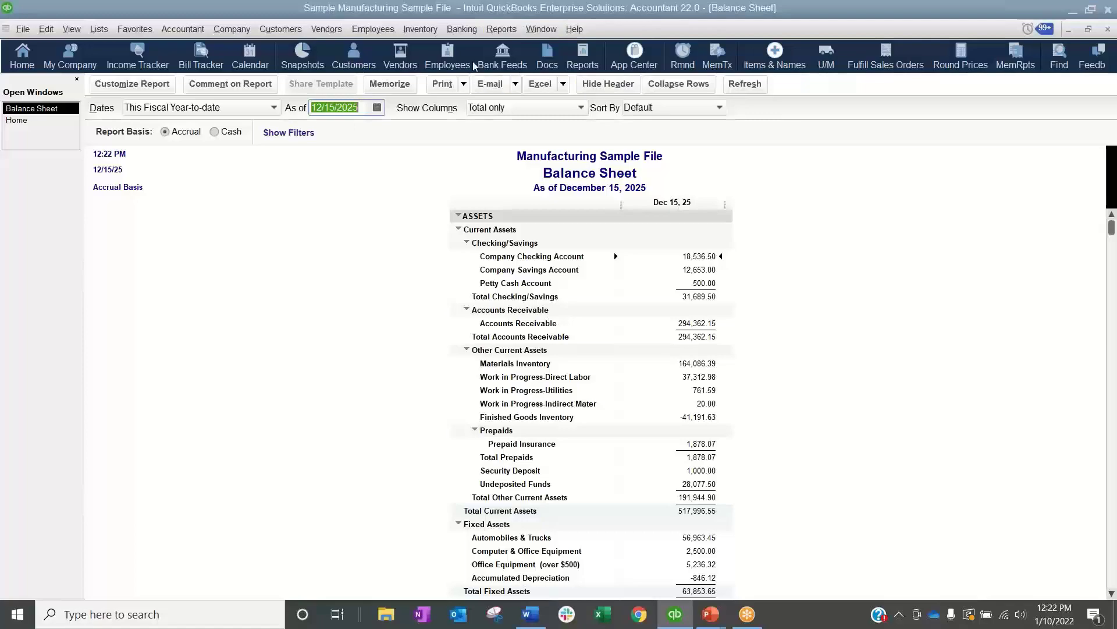
left_click(488, 33)
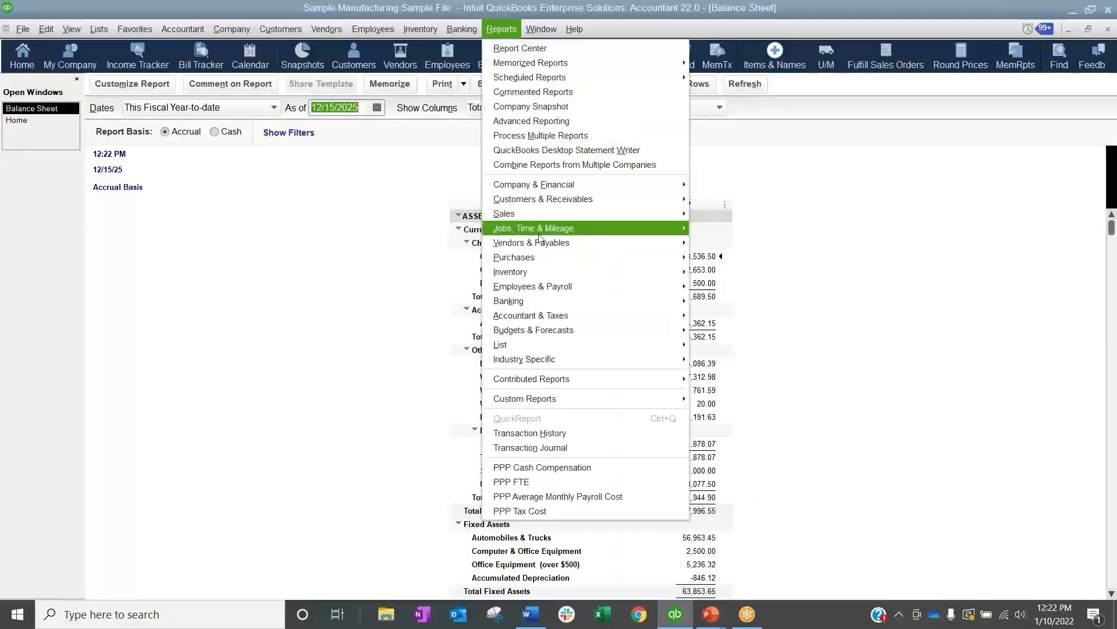
Step: Open the Inventory Valuation Summary and scroll down to its final TOTAL line
mouse_move(553, 274)
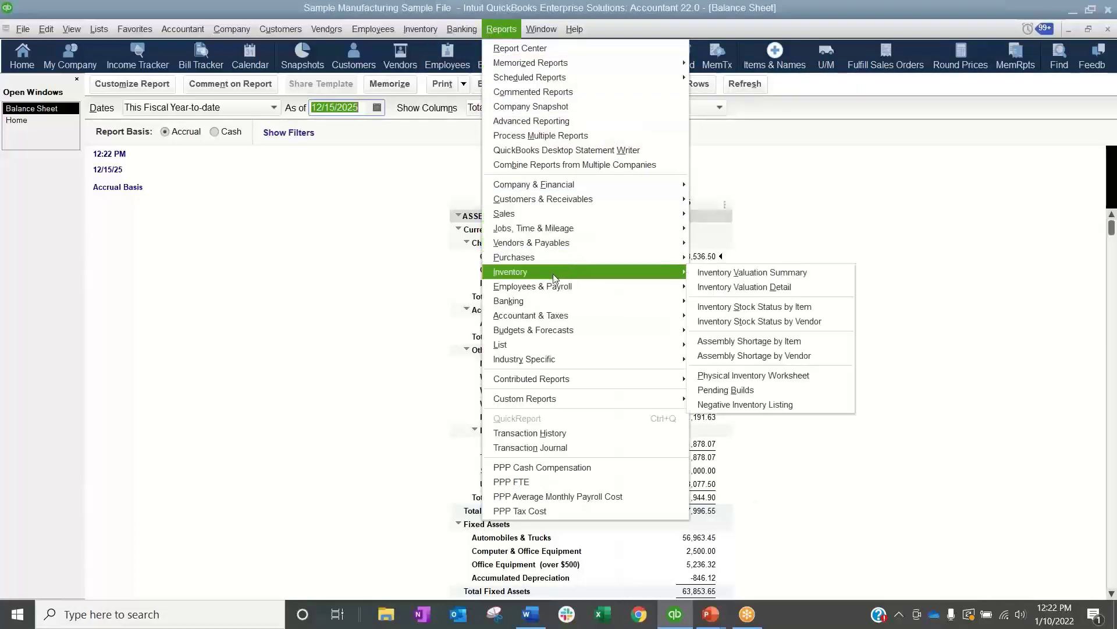
left_click(821, 271)
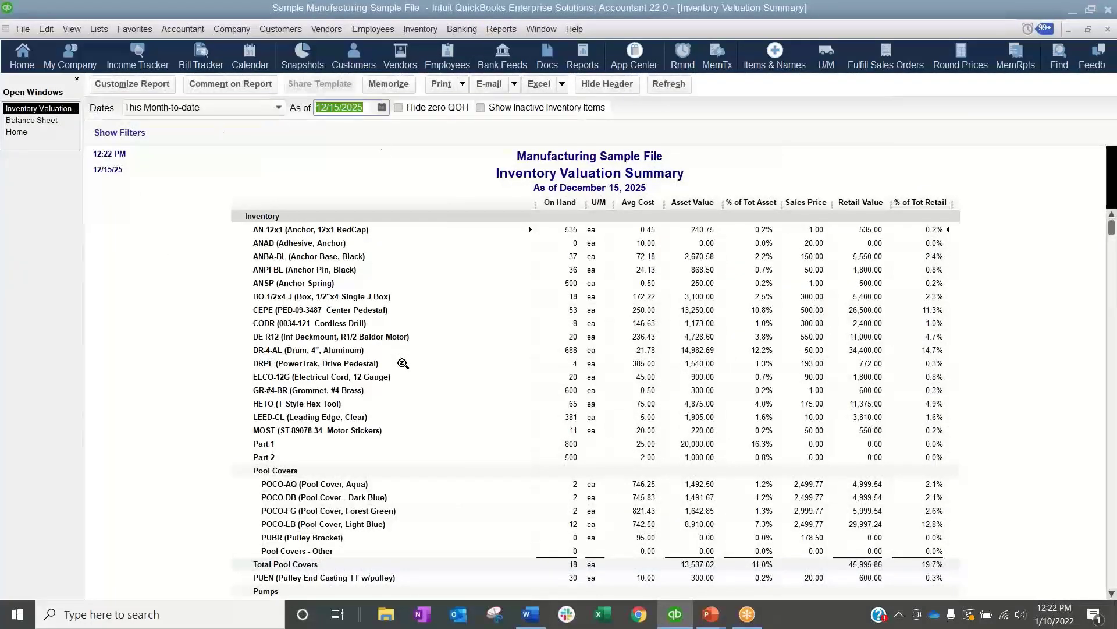
scroll(402, 363, "down", 10)
scroll(402, 363, "down", 4)
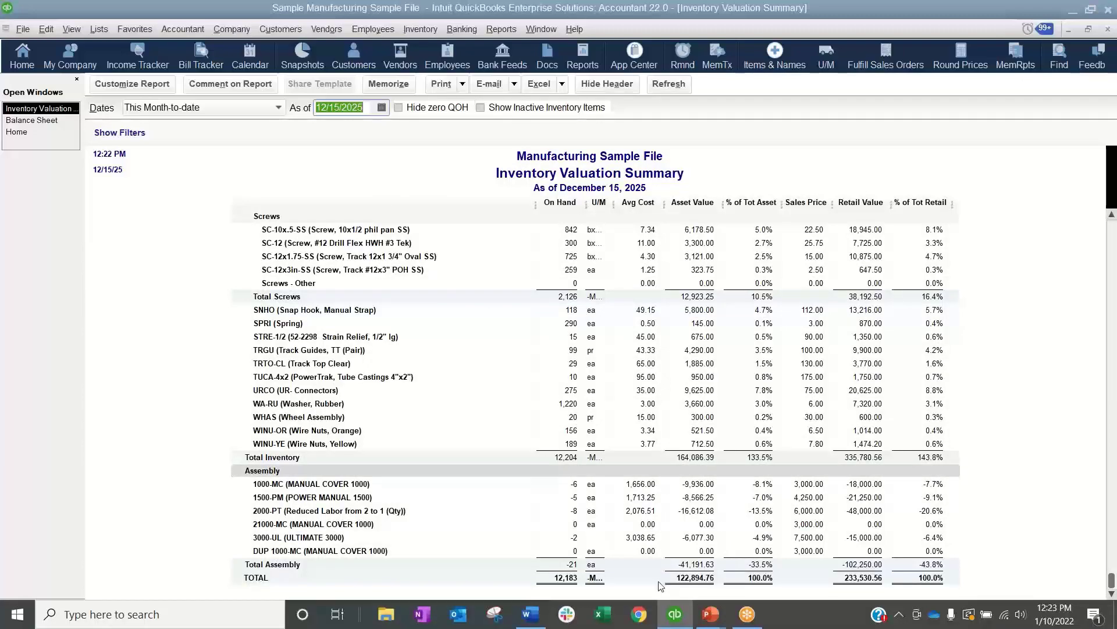
left_click(60, 121)
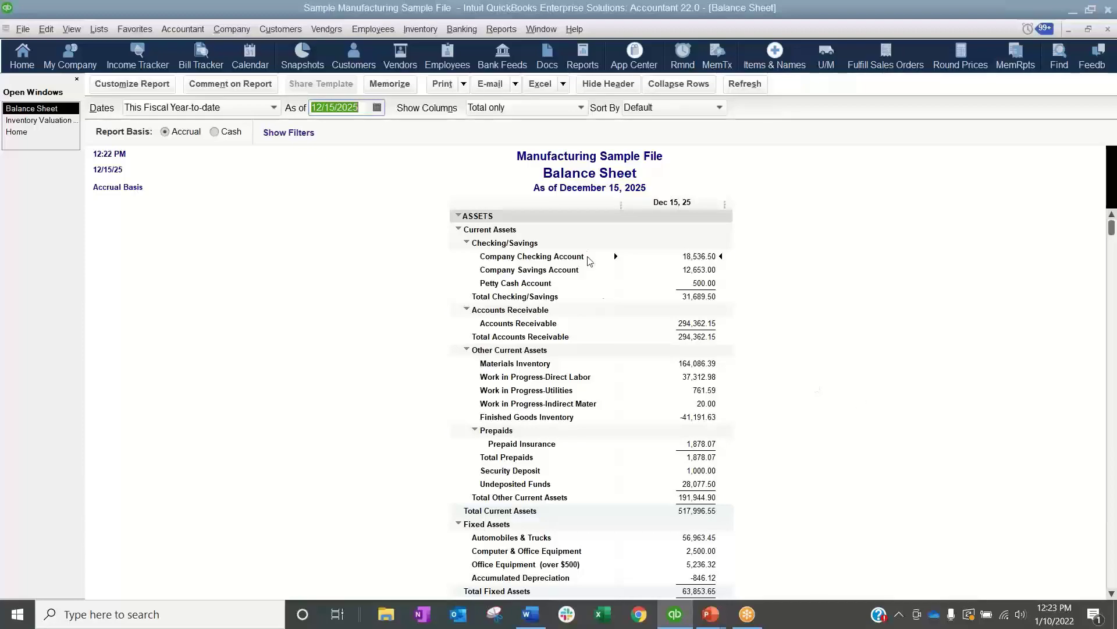
Step: Scroll through the Balance Sheet's liabilities and equity, then back to the top
scroll(597, 431, "down", 5)
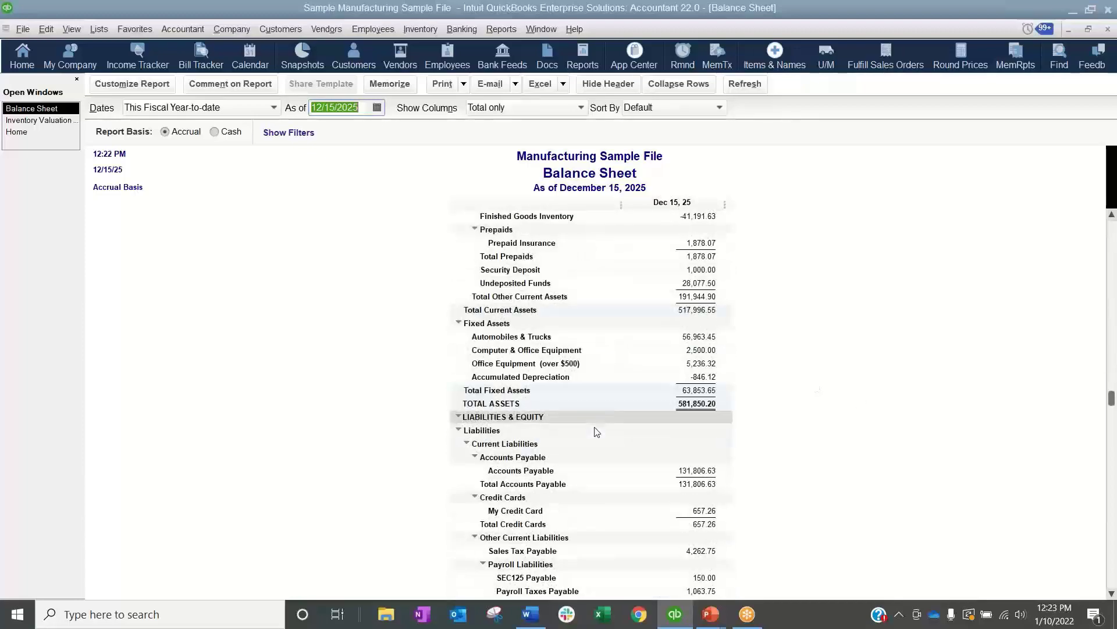
scroll(597, 431, "down", 5)
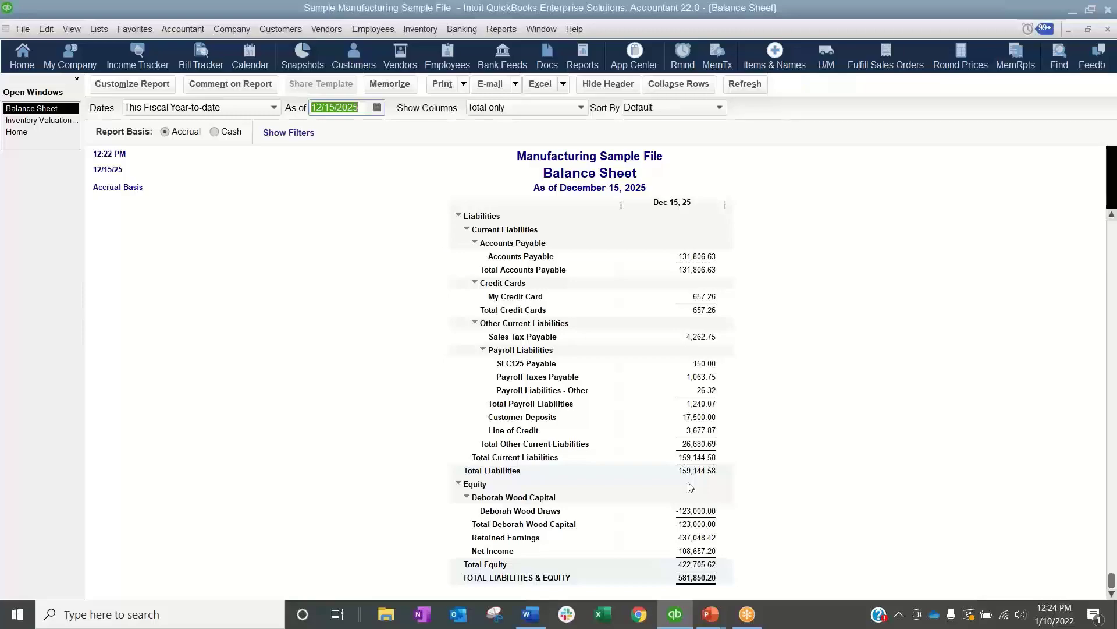
scroll(690, 486, "up", 1)
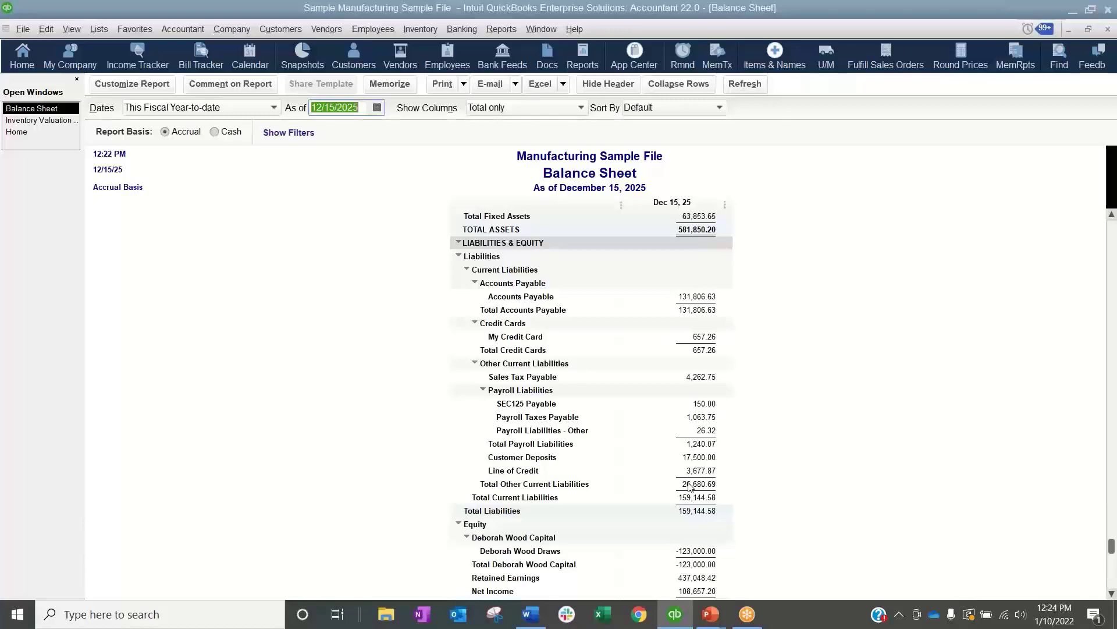
left_click(1076, 294)
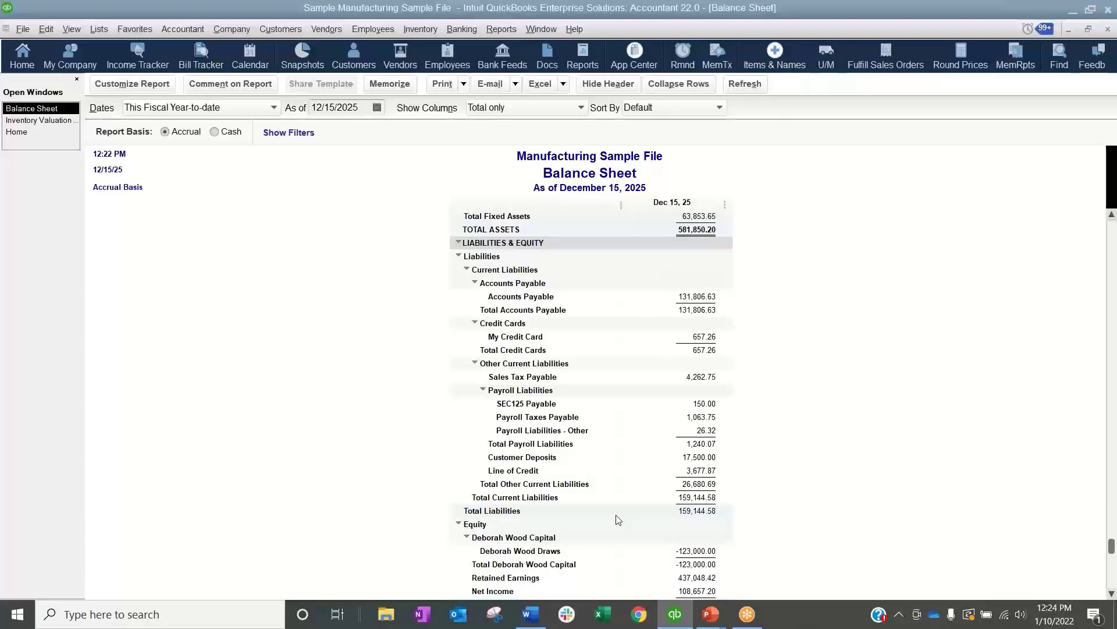
scroll(619, 519, "up", 9)
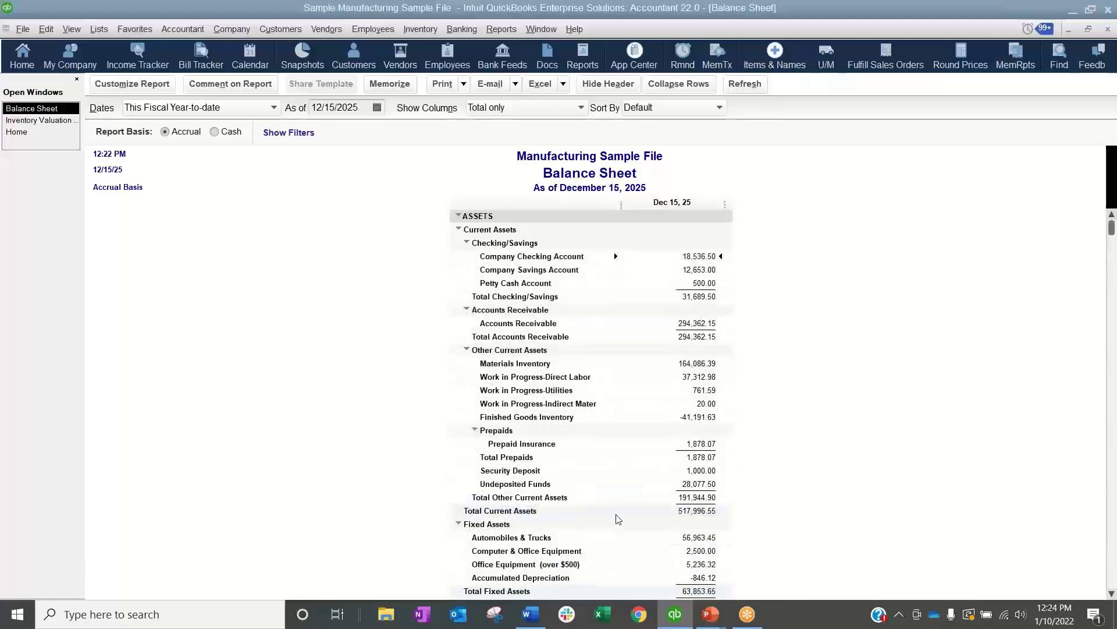
Step: On the Inventory Valuation Summary, turn Hide zero QOH on and then off again
left_click(38, 120)
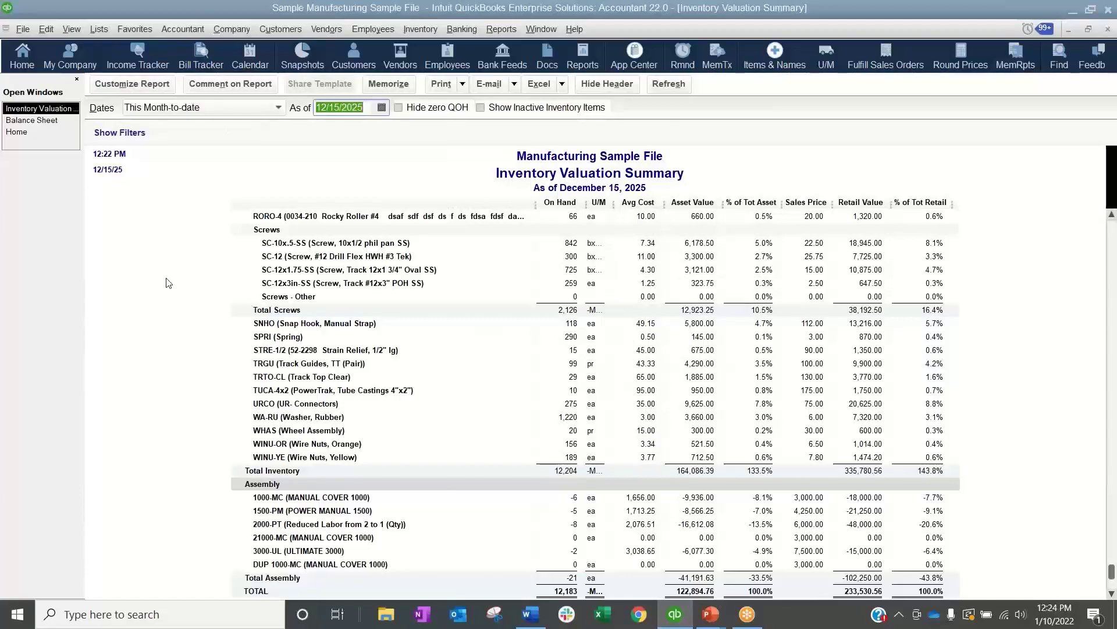
scroll(495, 291, "up", 15)
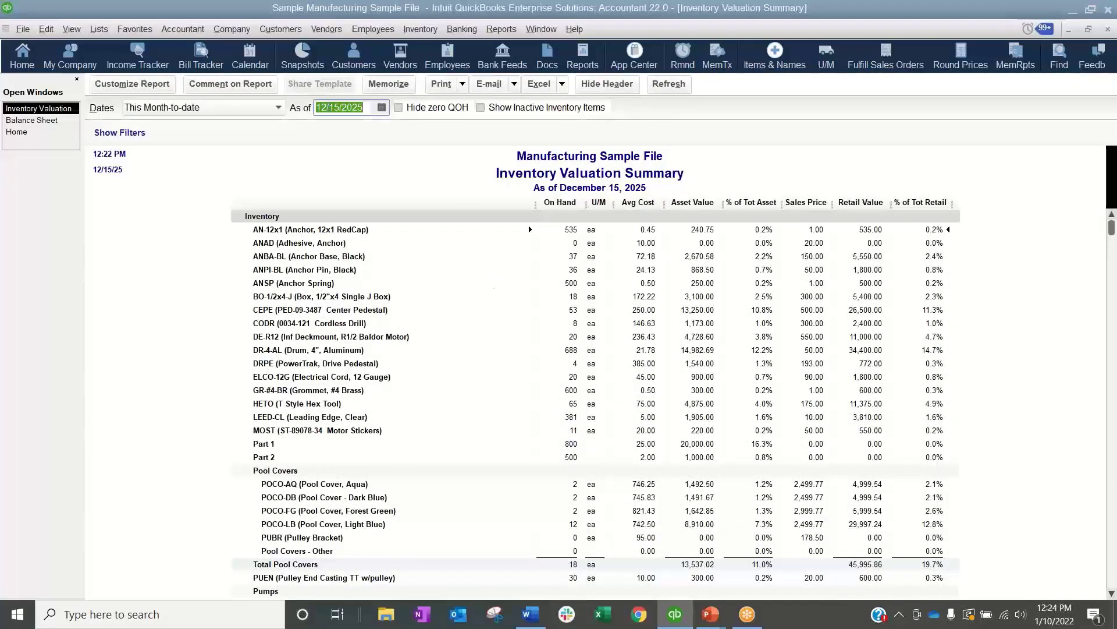
left_click(433, 110)
left_click(432, 110)
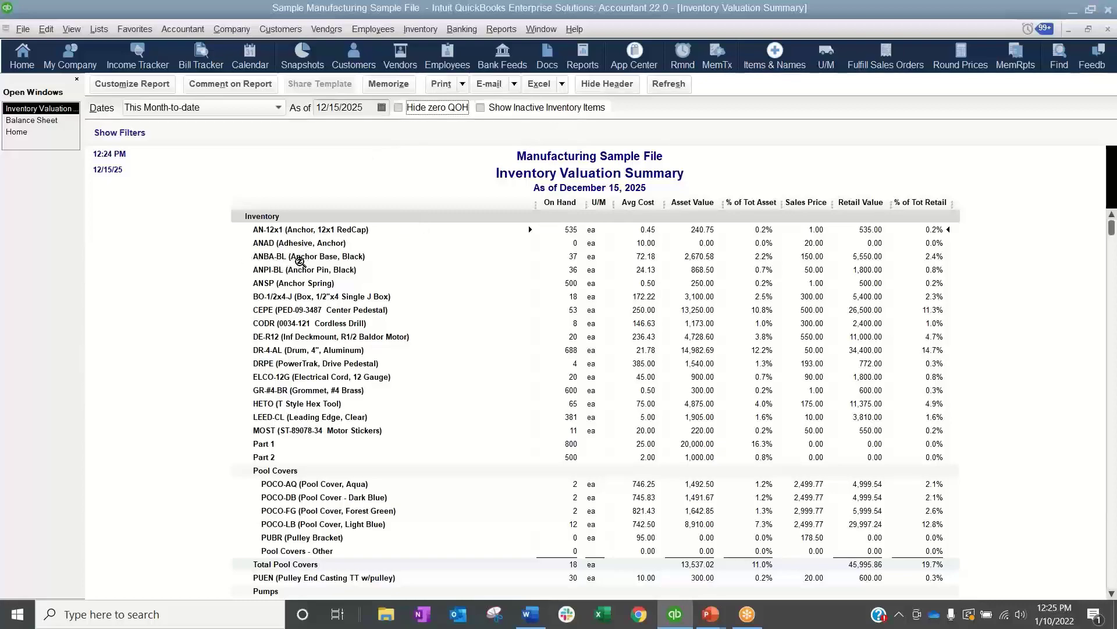
left_click(49, 31)
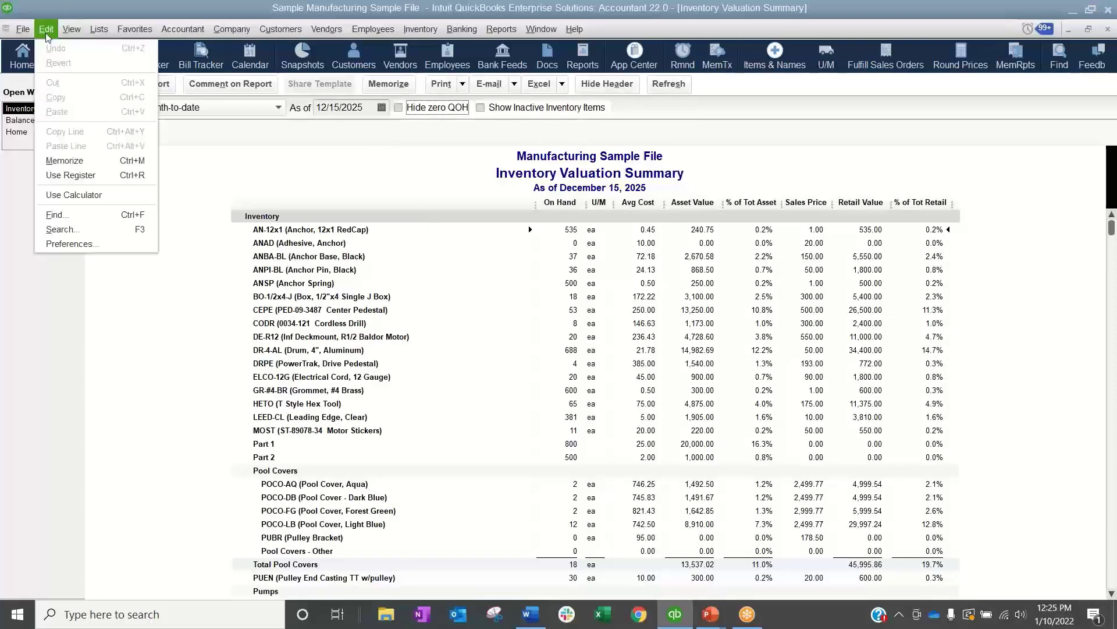
Step: Make item ANBA-BL inactive in the Item List, accepting both the assembly and quantity warnings
left_click(98, 29)
left_click(110, 62)
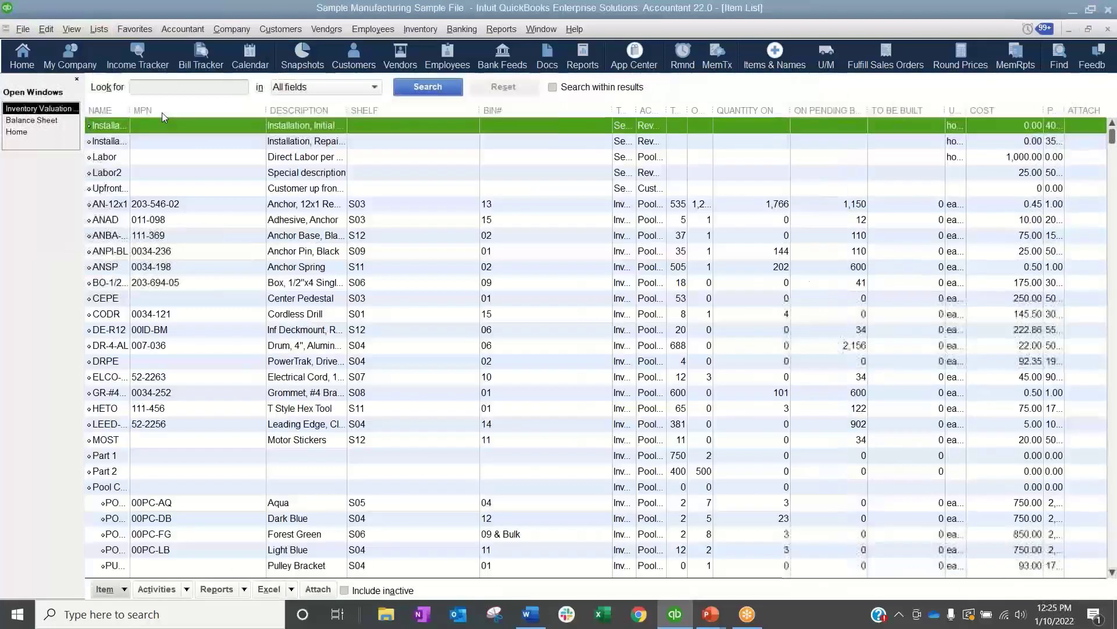
right_click(121, 237)
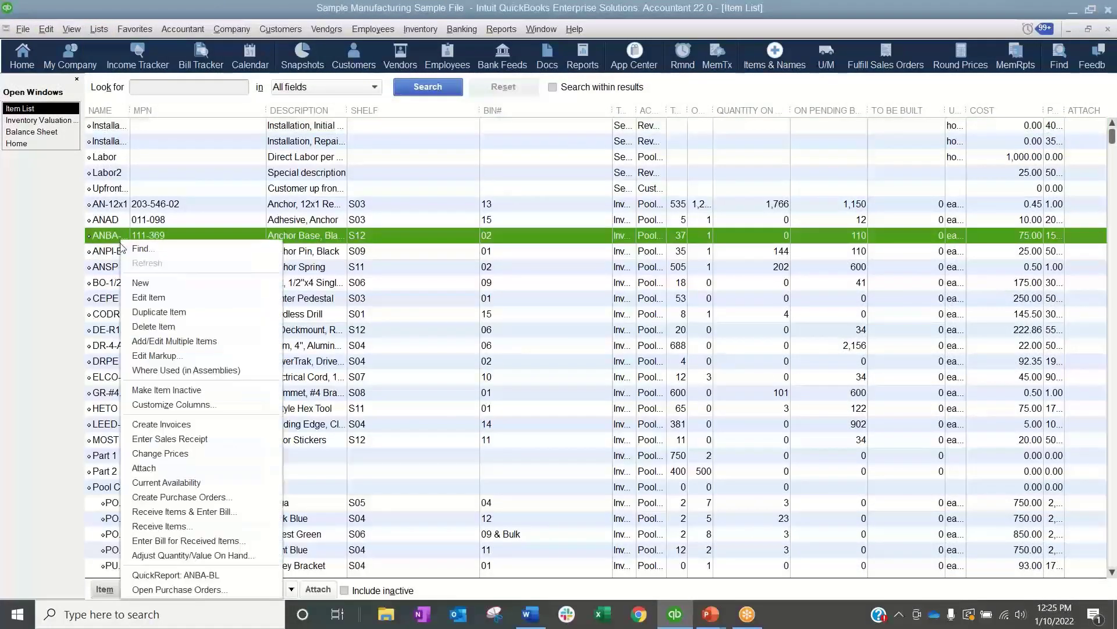
left_click(157, 390)
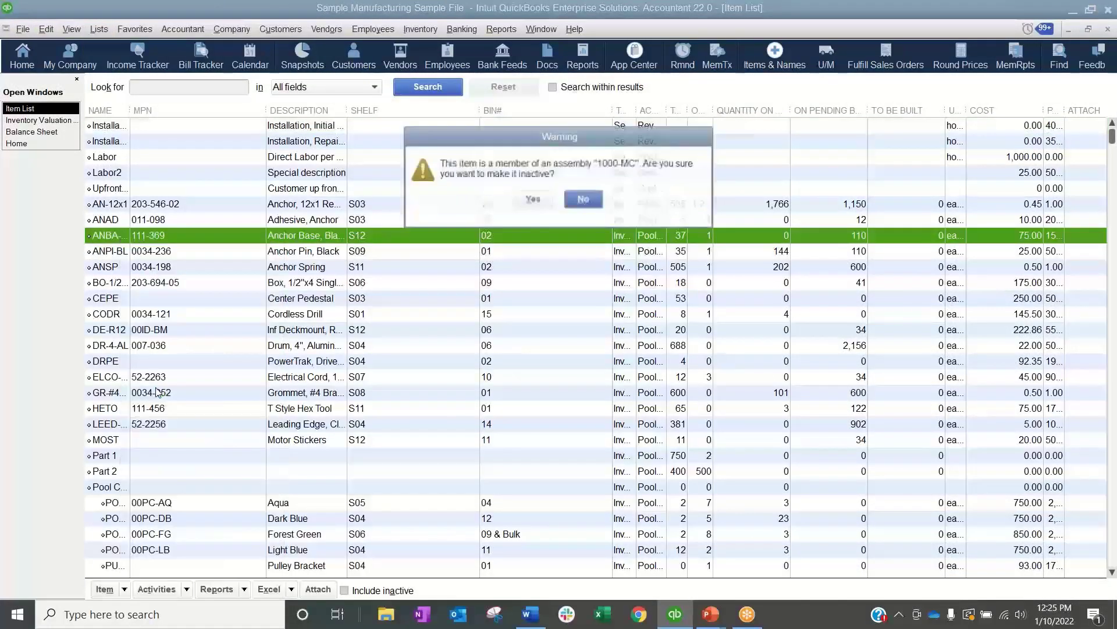
left_click(526, 204)
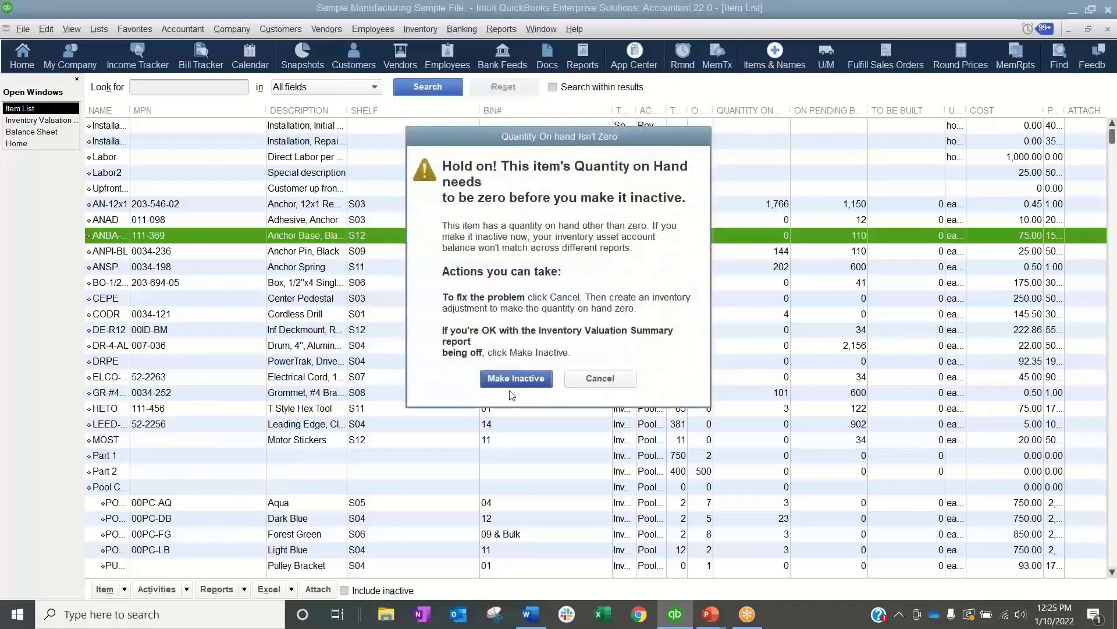
left_click(512, 381)
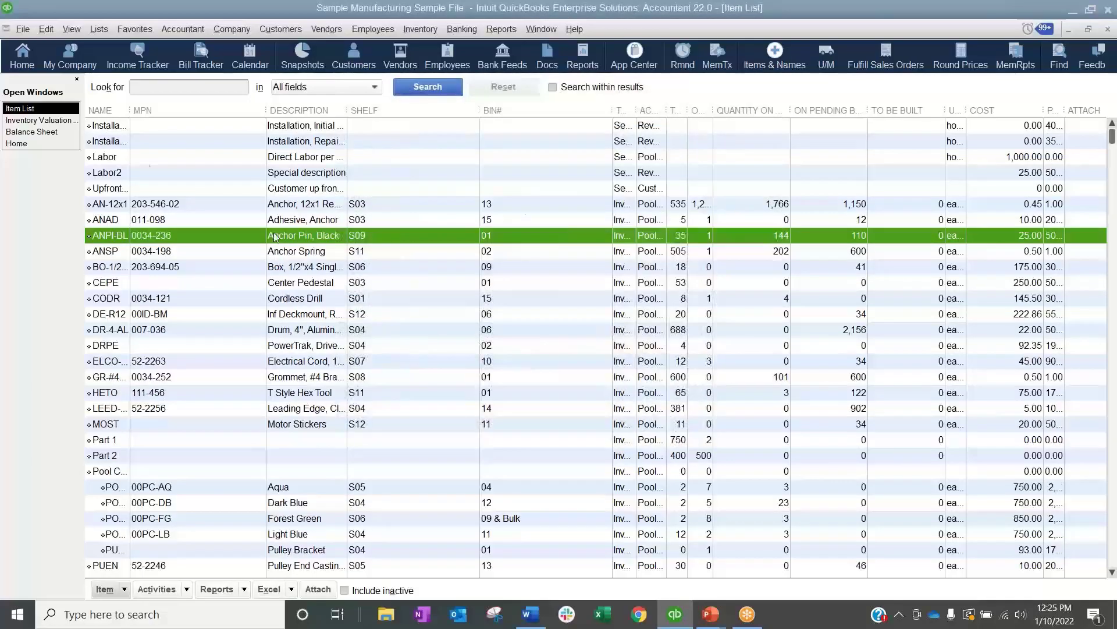
left_click(63, 120)
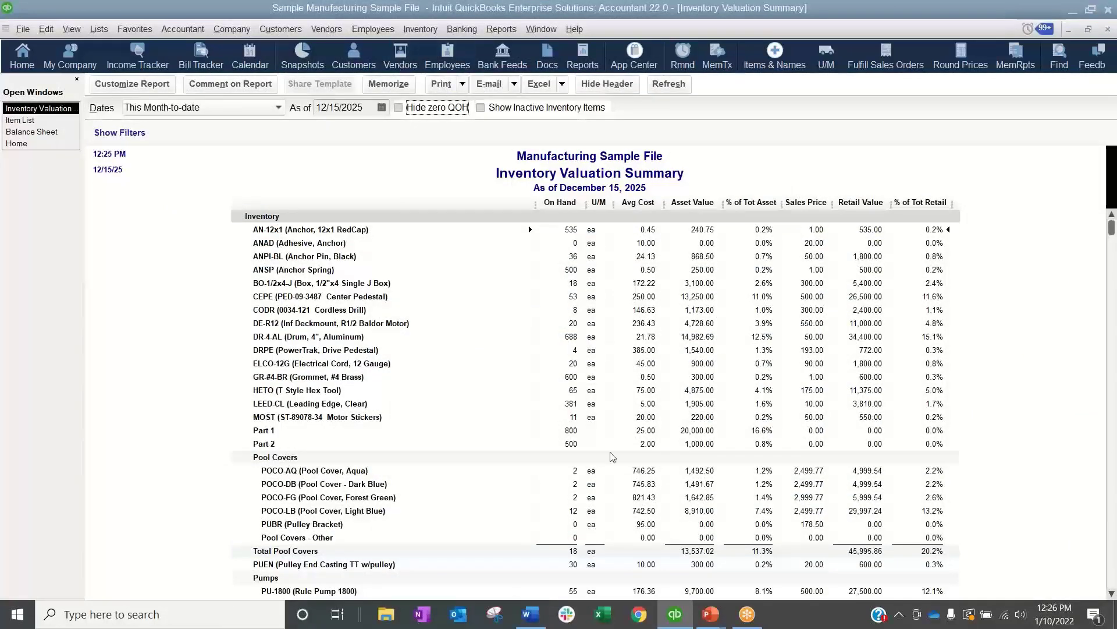
Step: Check Show Inactive Inventory Items so ANBA-BL reappears with 37 on hand, narrowing the item column
left_click(21, 124)
left_click_drag(537, 200, 436, 206)
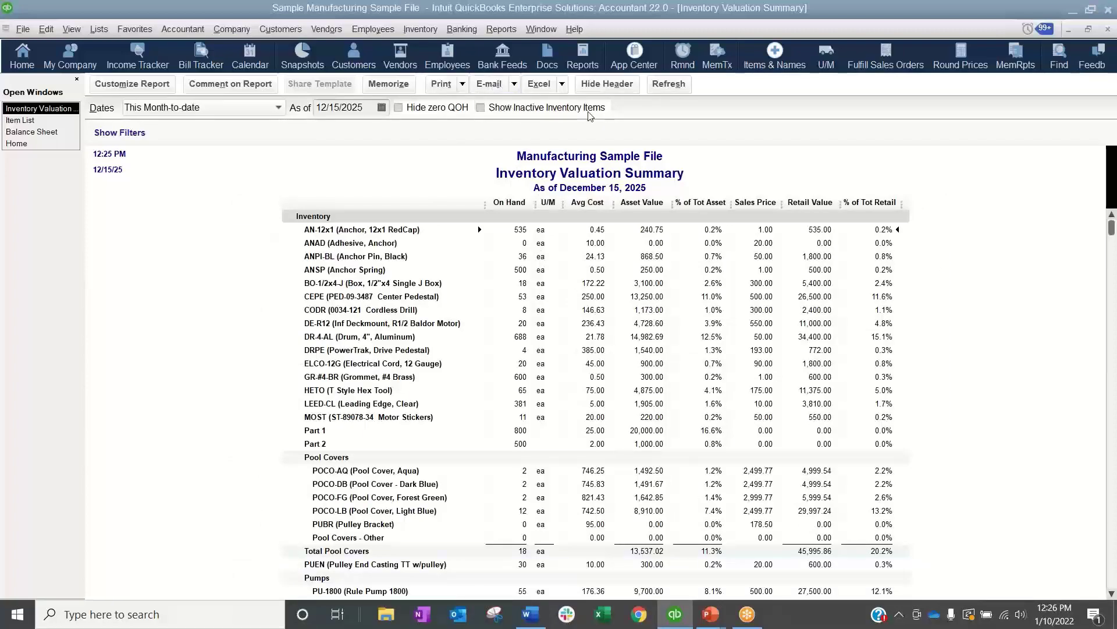
left_click(507, 112)
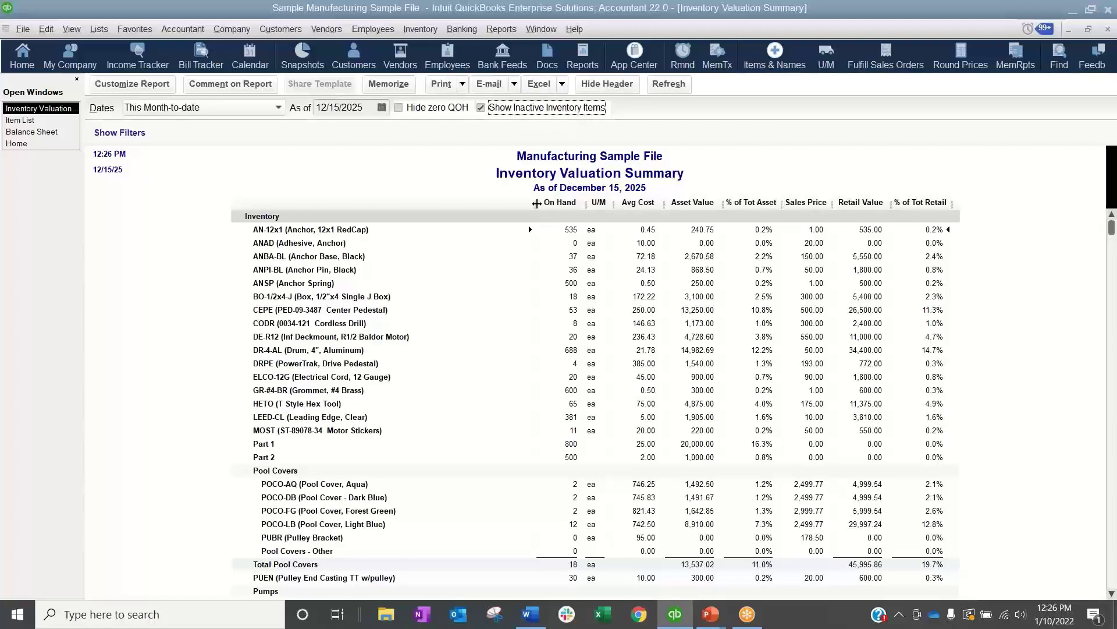
left_click_drag(536, 204, 447, 207)
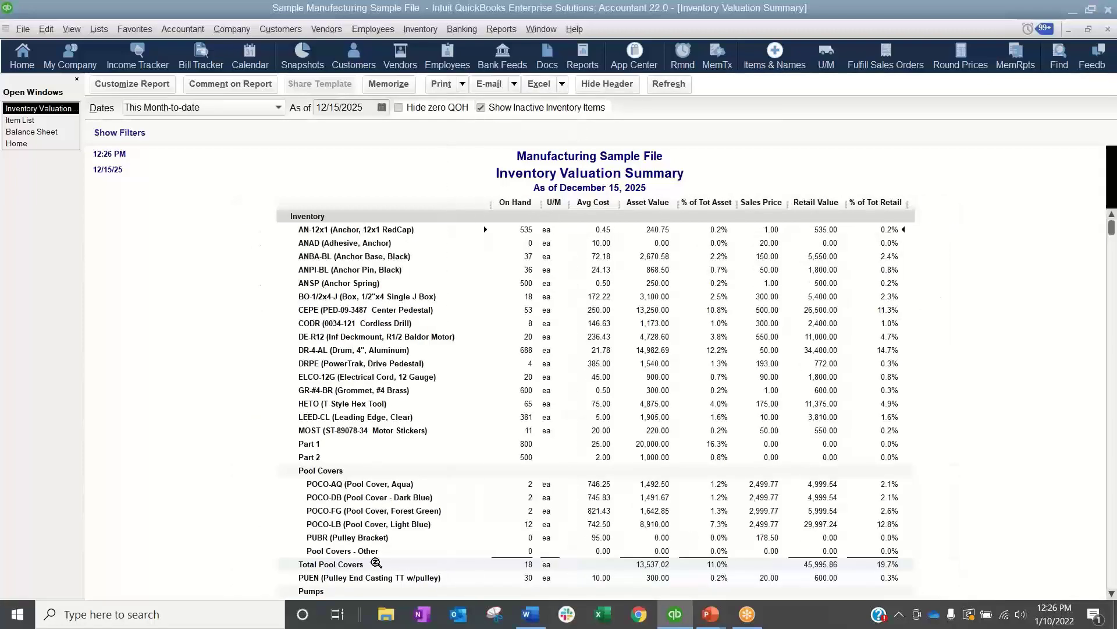
scroll(327, 272, "down", 3)
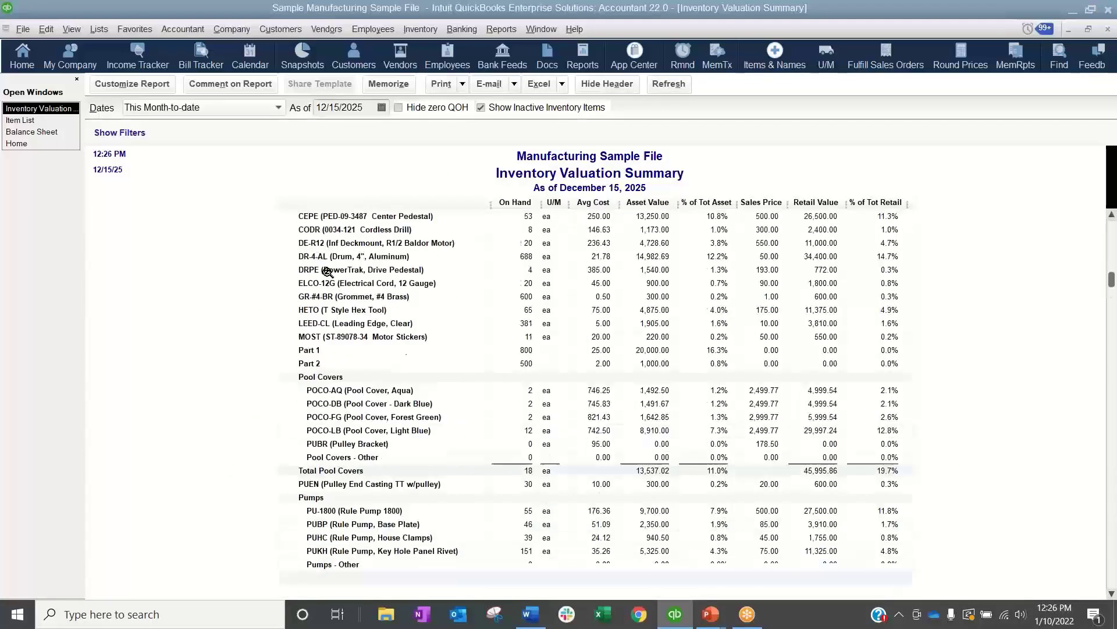
scroll(327, 272, "down", 15)
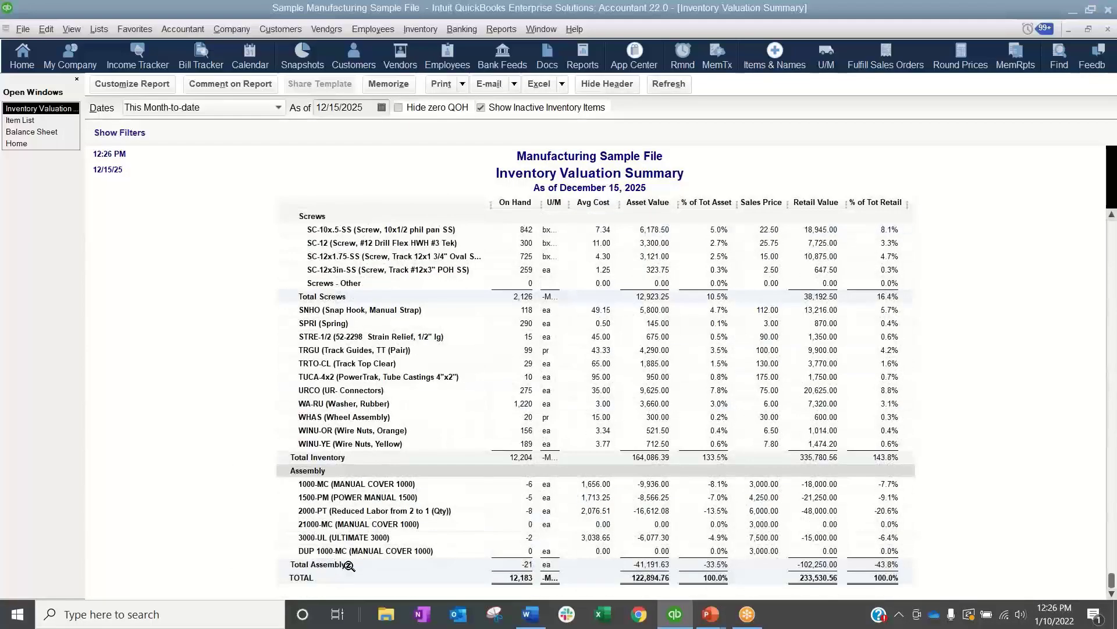
scroll(348, 565, "up", 20)
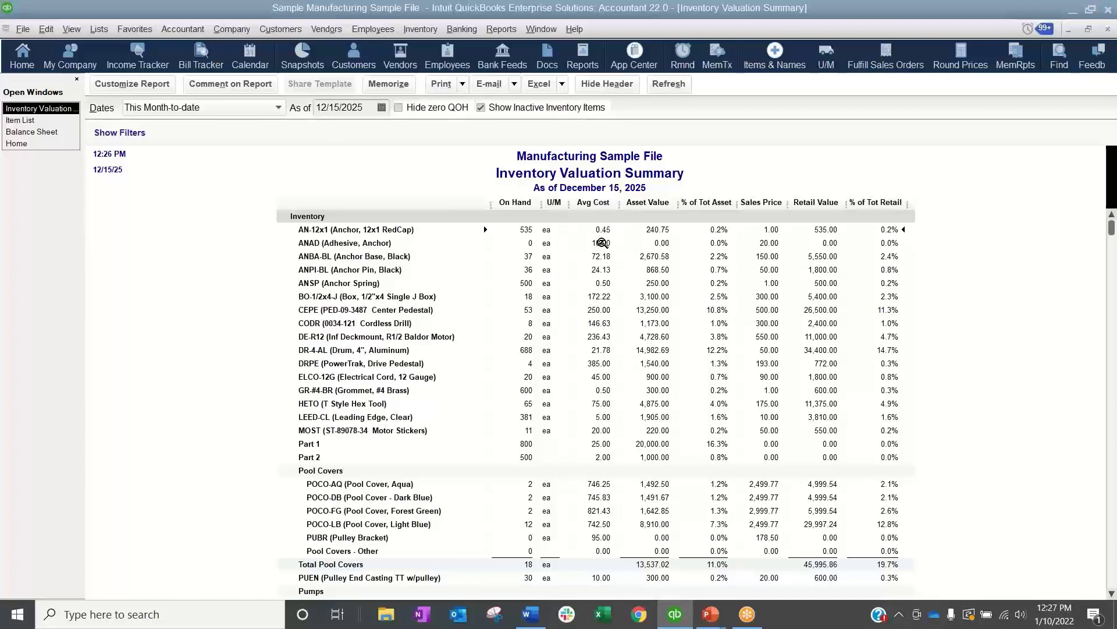
Step: Show inactive items in the Item List
left_click(44, 121)
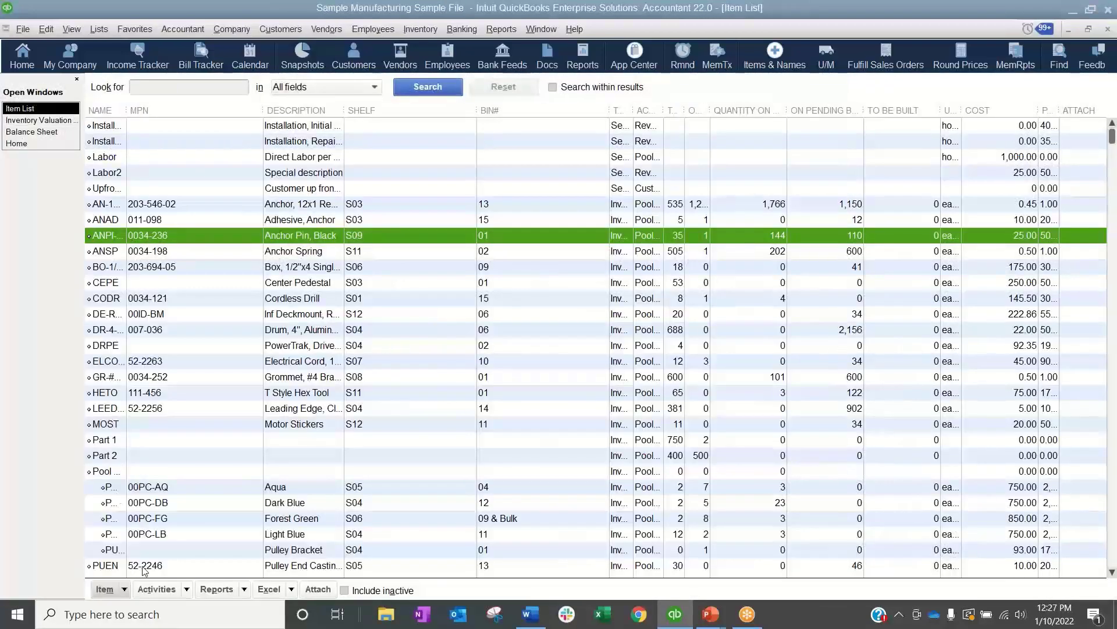
left_click(125, 589)
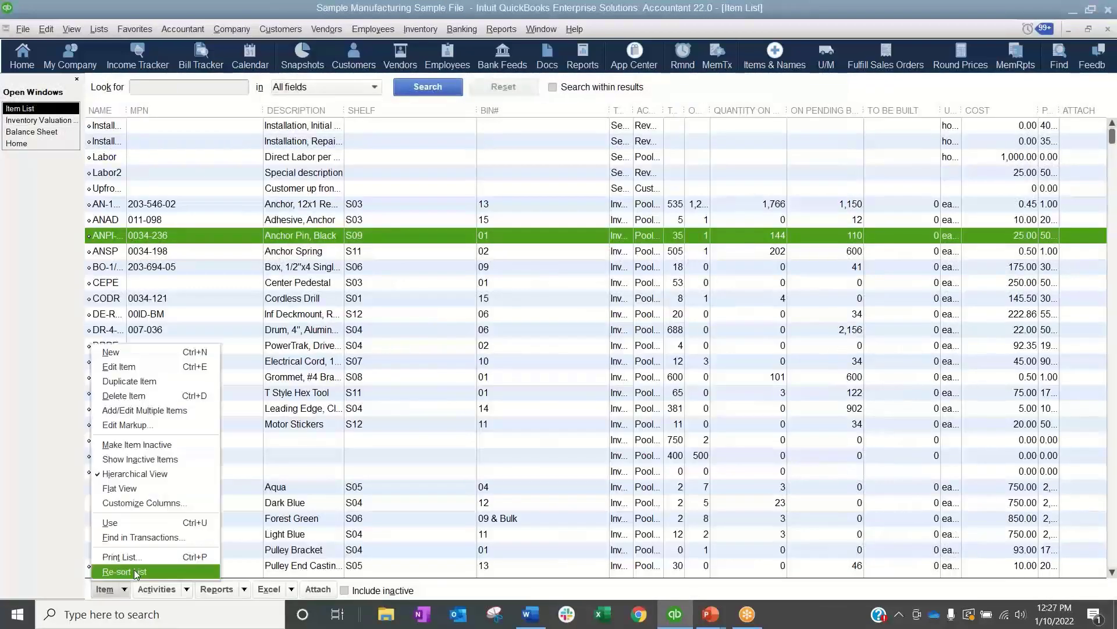
left_click(145, 459)
Step: Open ANBA-BL's item record to compare its 75.00 cost with the 72.17784 average cost
left_click(131, 251)
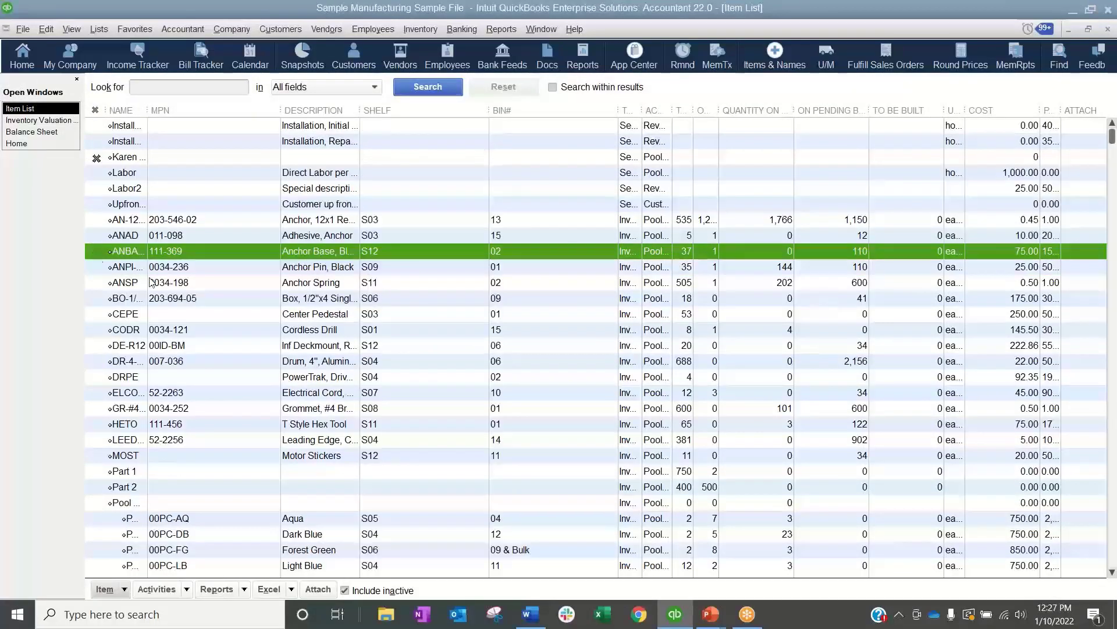
double_click(191, 251)
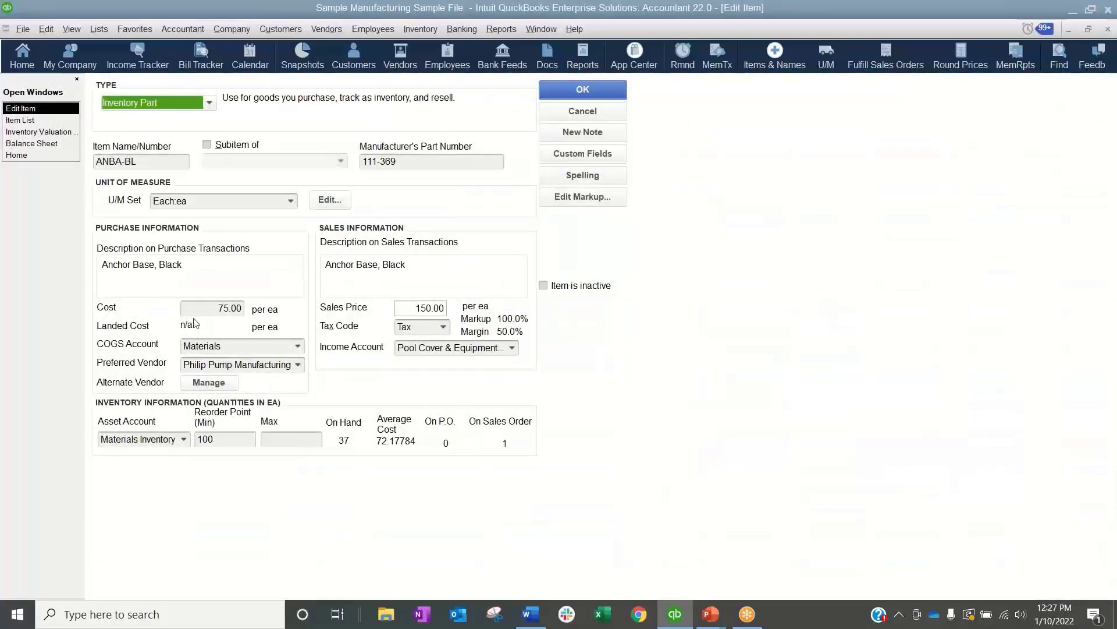
left_click(210, 308)
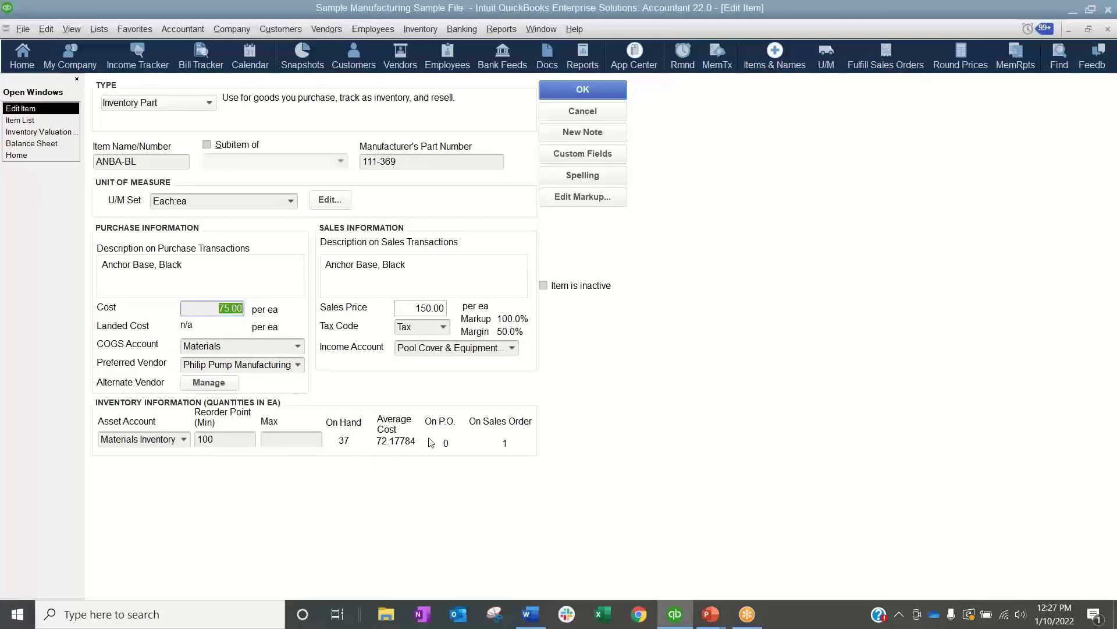
left_click(23, 131)
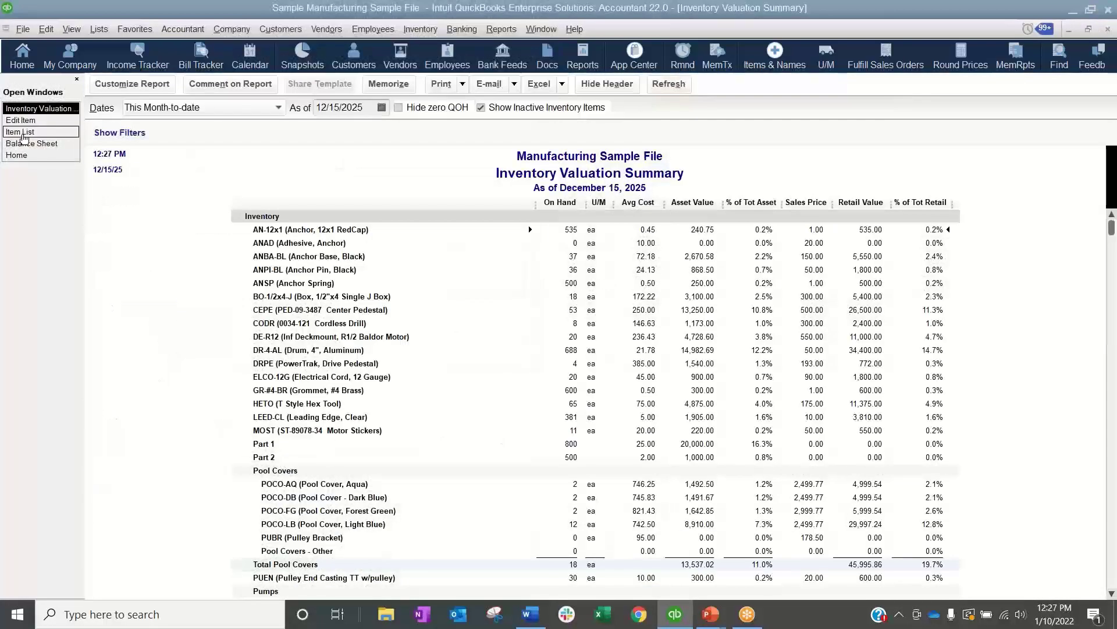
left_click(51, 122)
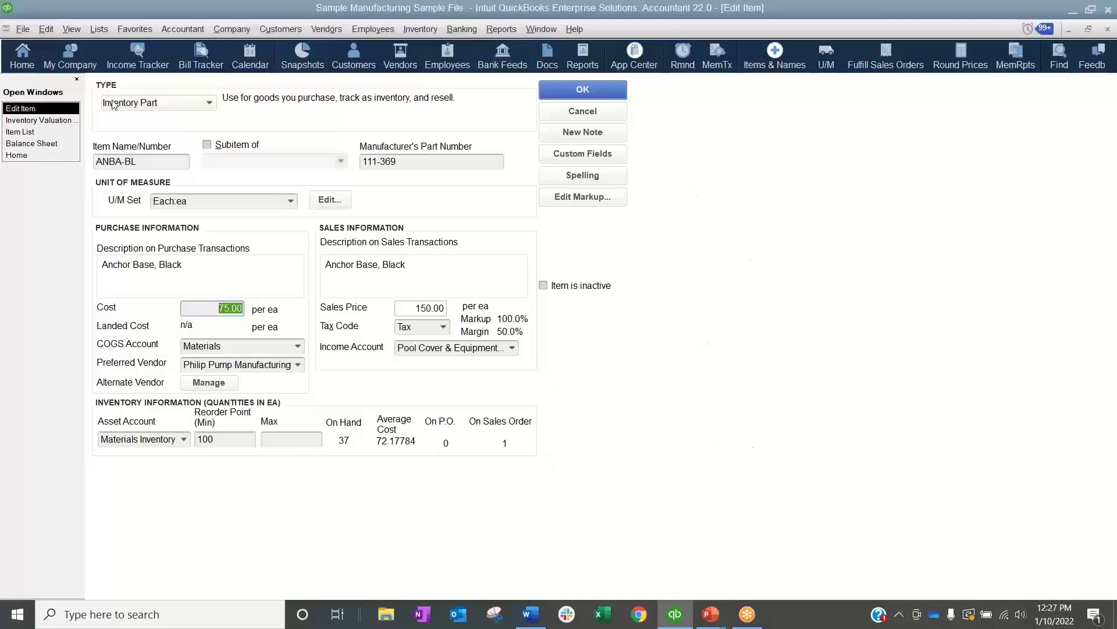
left_click(38, 119)
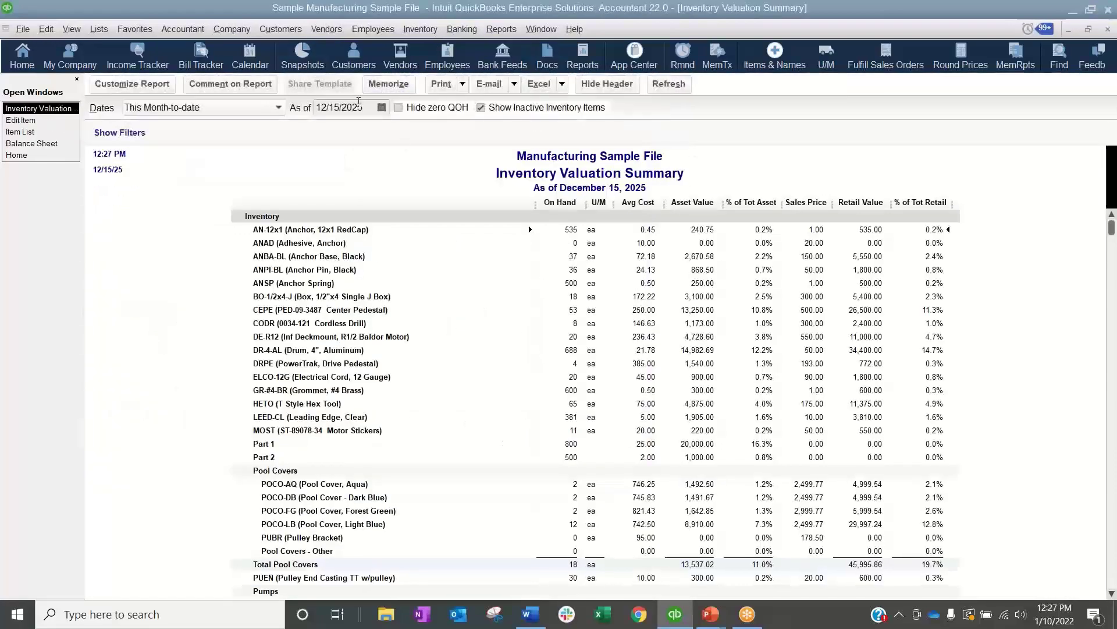
left_click_drag(359, 102, 305, 110)
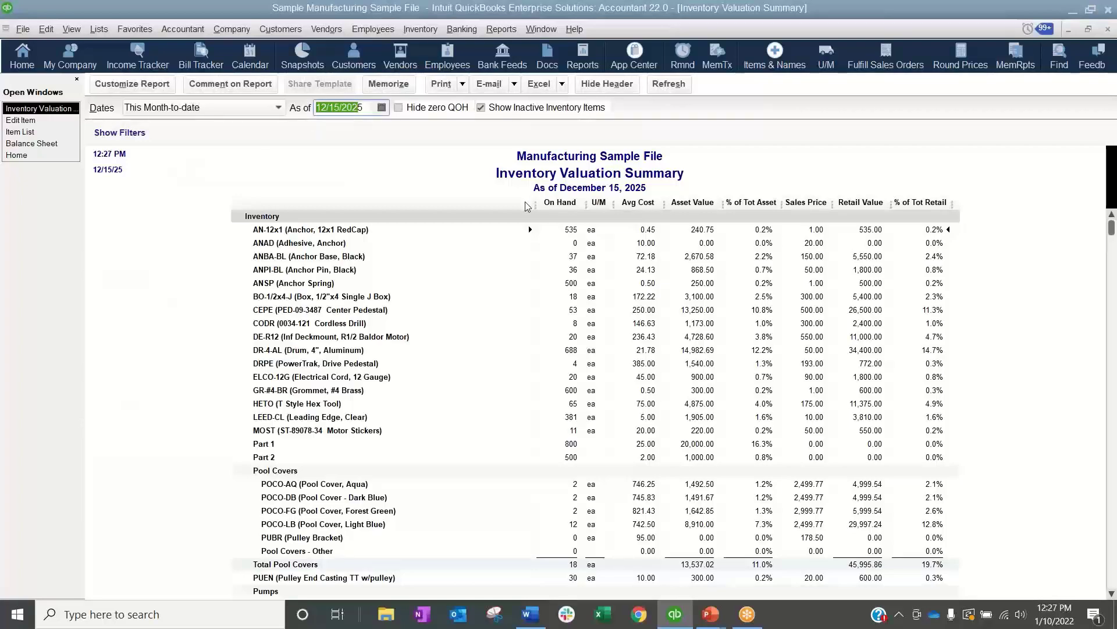
double_click(626, 260)
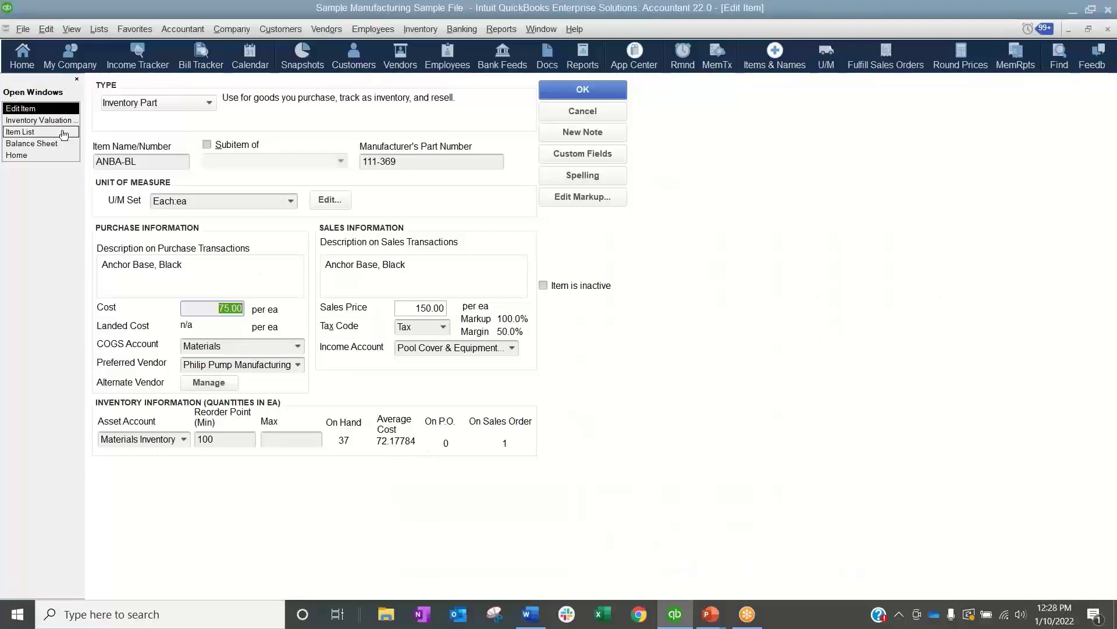
left_click(38, 120)
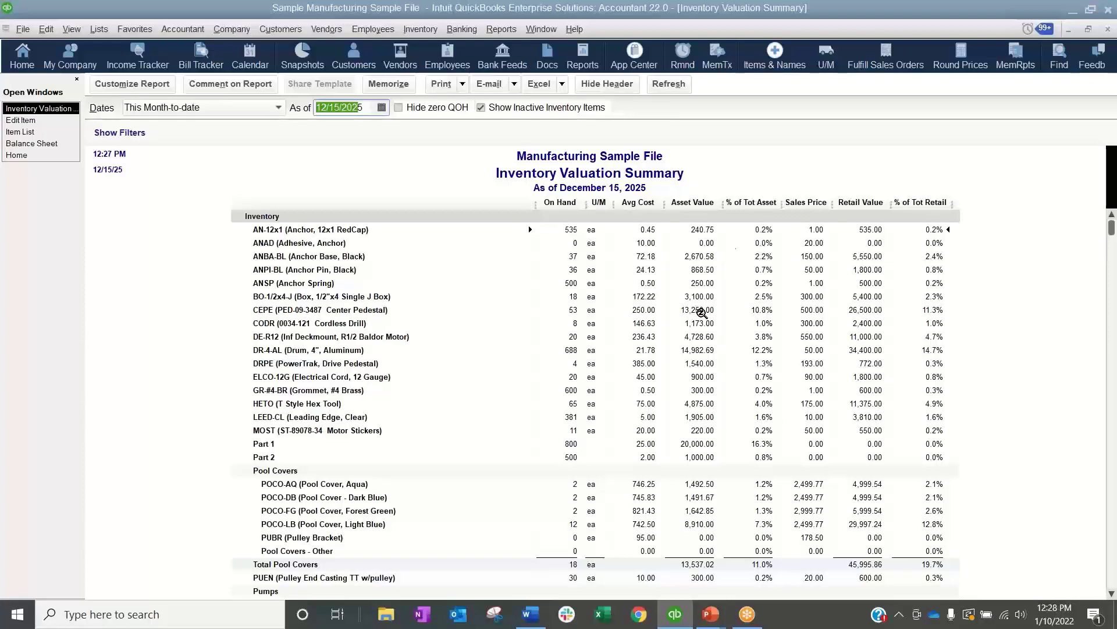
Step: Drag the On Hand divider left to narrow the Inventory Valuation Summary's item column, scrolling through the report
scroll(750, 260, "down", 6)
scroll(751, 260, "down", 8)
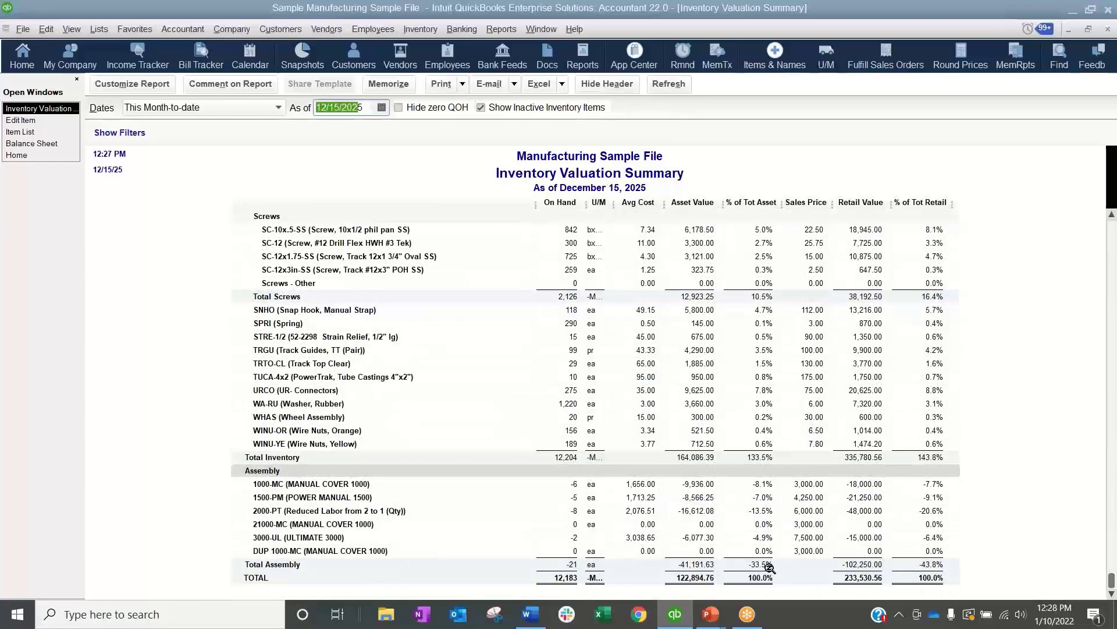
scroll(777, 419, "up", 15)
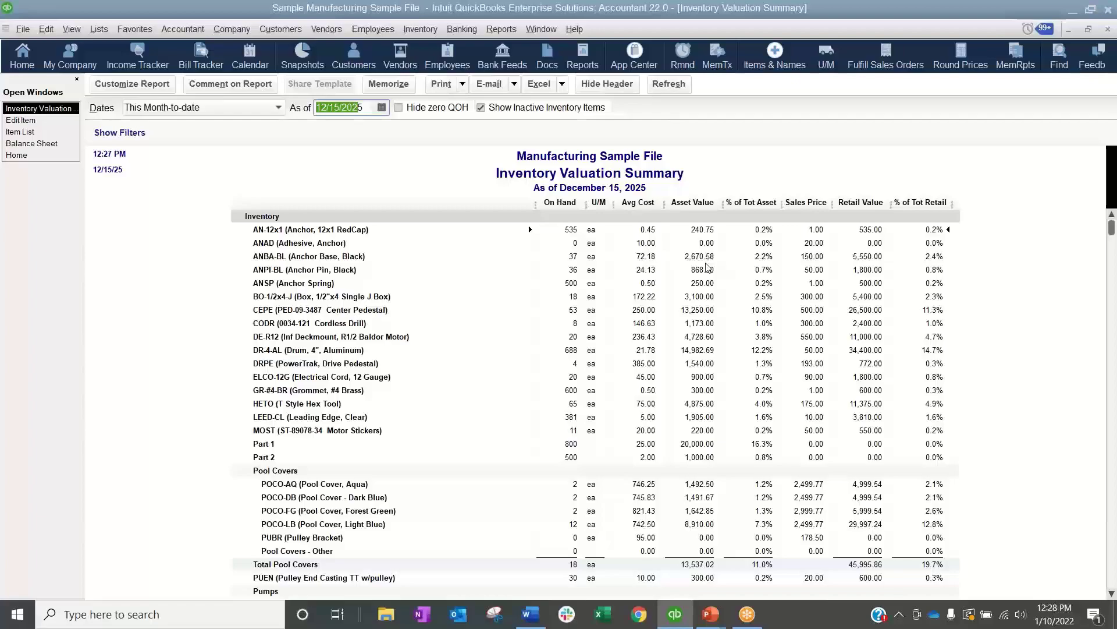
mouse_move(1112, 228)
left_mouse_down()
mouse_move(1112, 580)
mouse_move(1111, 228)
left_mouse_up()
left_click_drag(1111, 229, 1096, 154)
left_click_drag(537, 207, 442, 208)
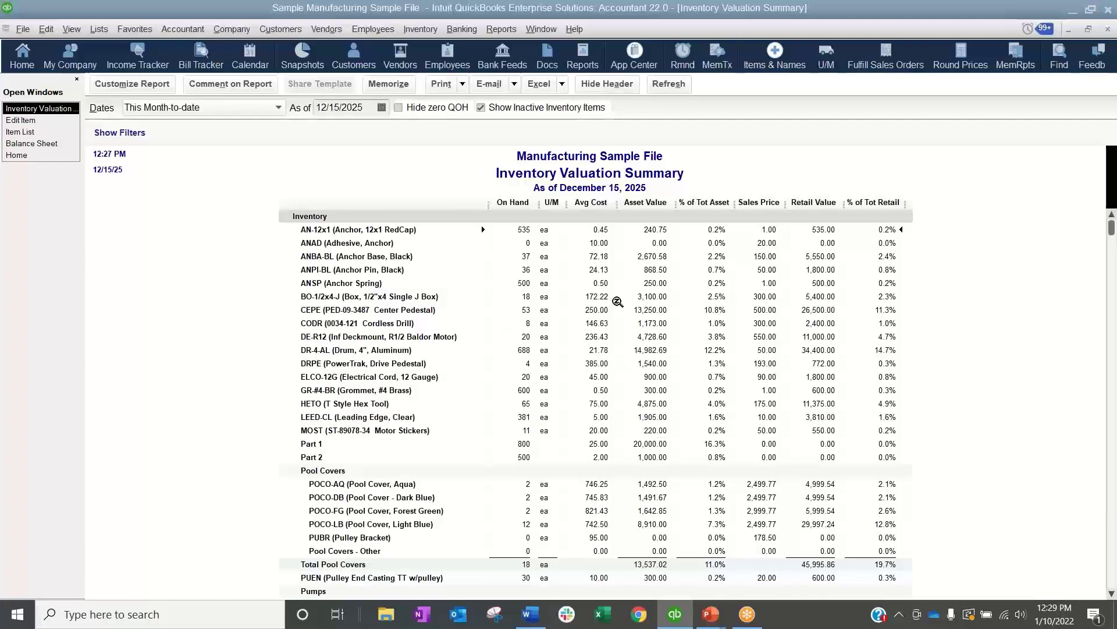
scroll(599, 391, "down", 7)
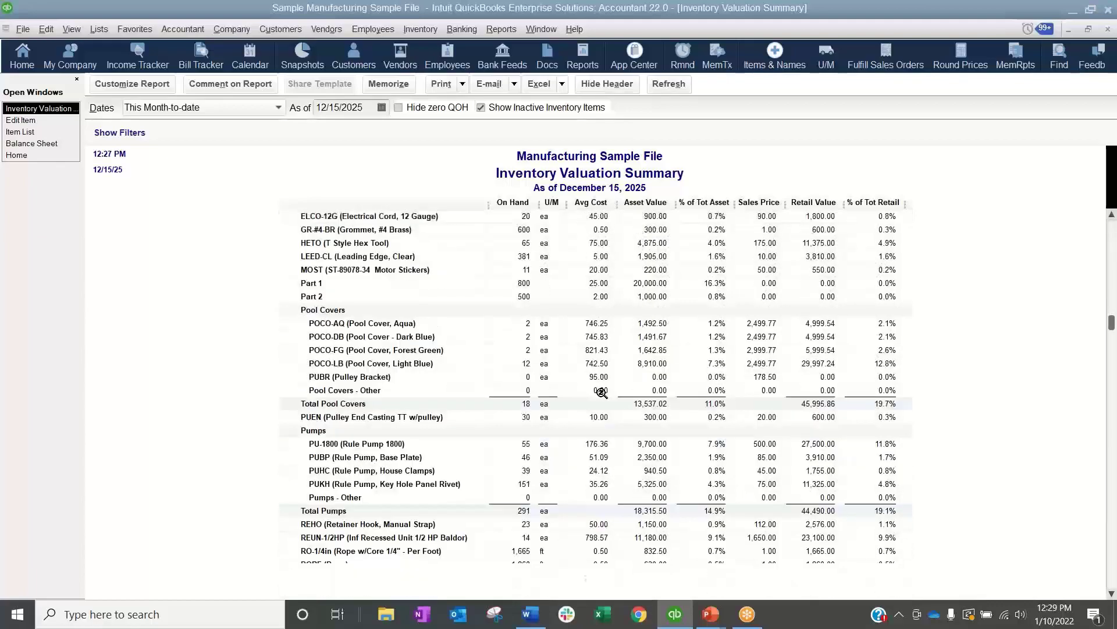
scroll(601, 393, "down", 1)
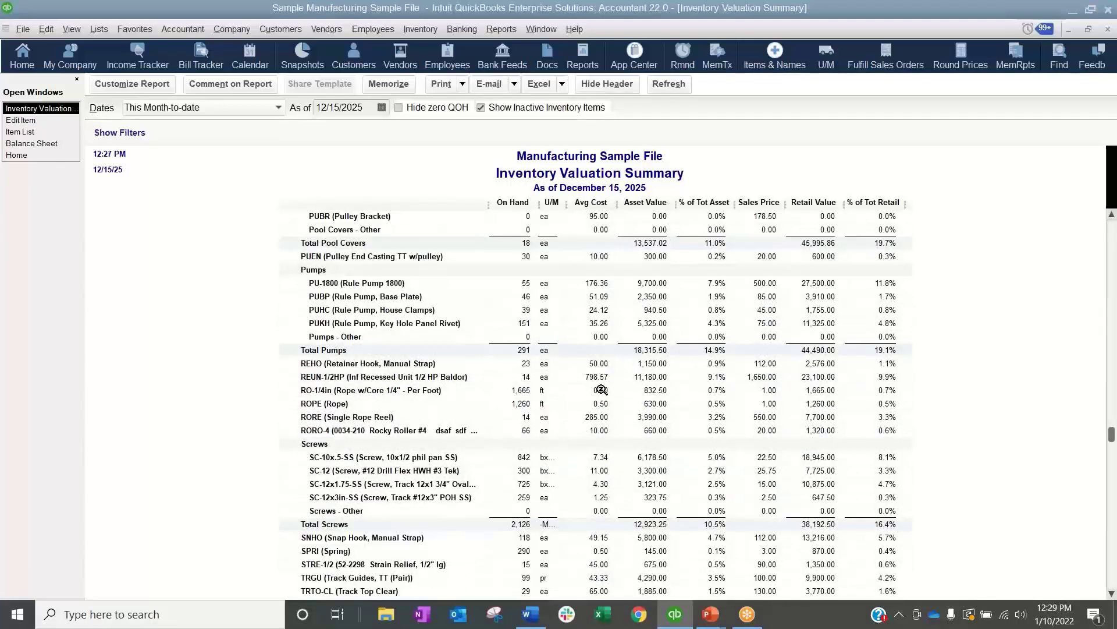
scroll(602, 390, "down", 6)
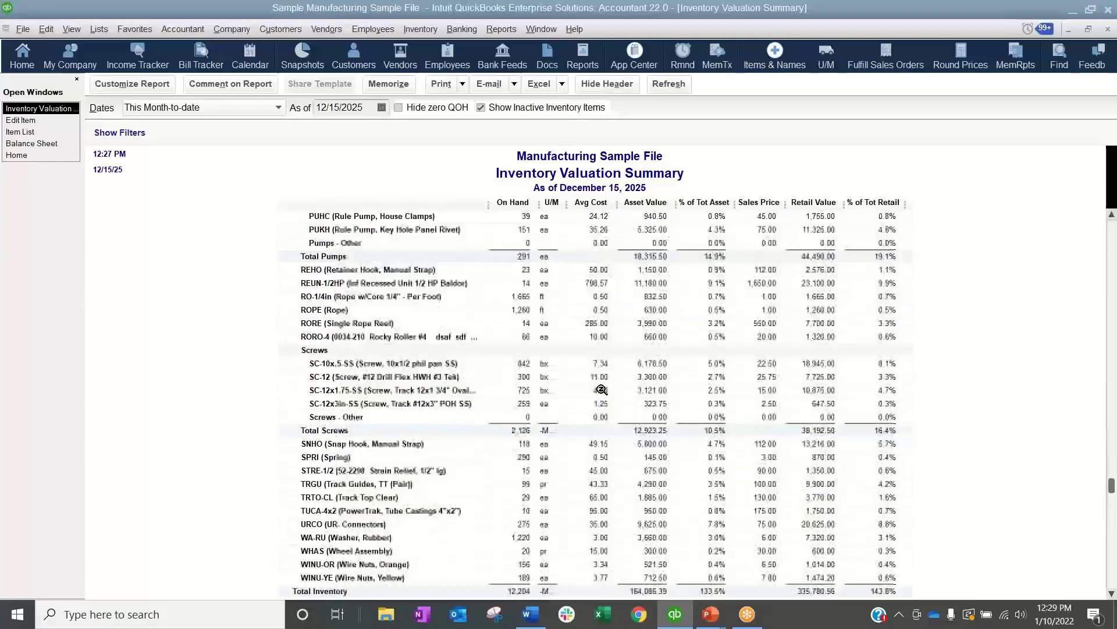
scroll(600, 385, "up", 14)
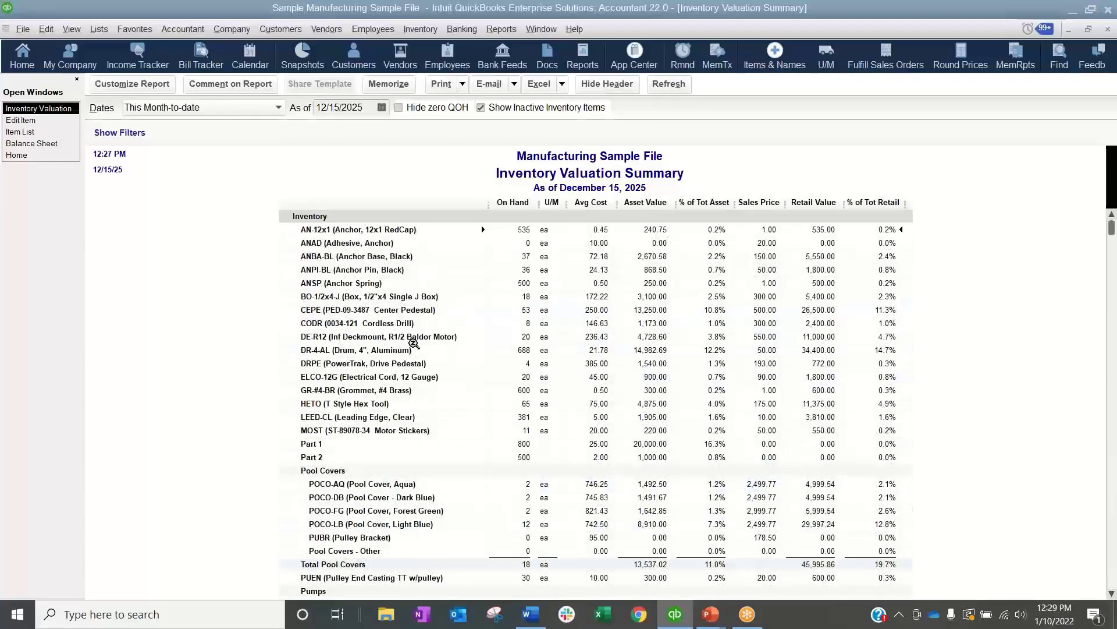
left_click(27, 120)
Step: Clear ANBA-BL's cost, dismiss the invalid-character warning, and cancel the record without saving
key("BackSpace")
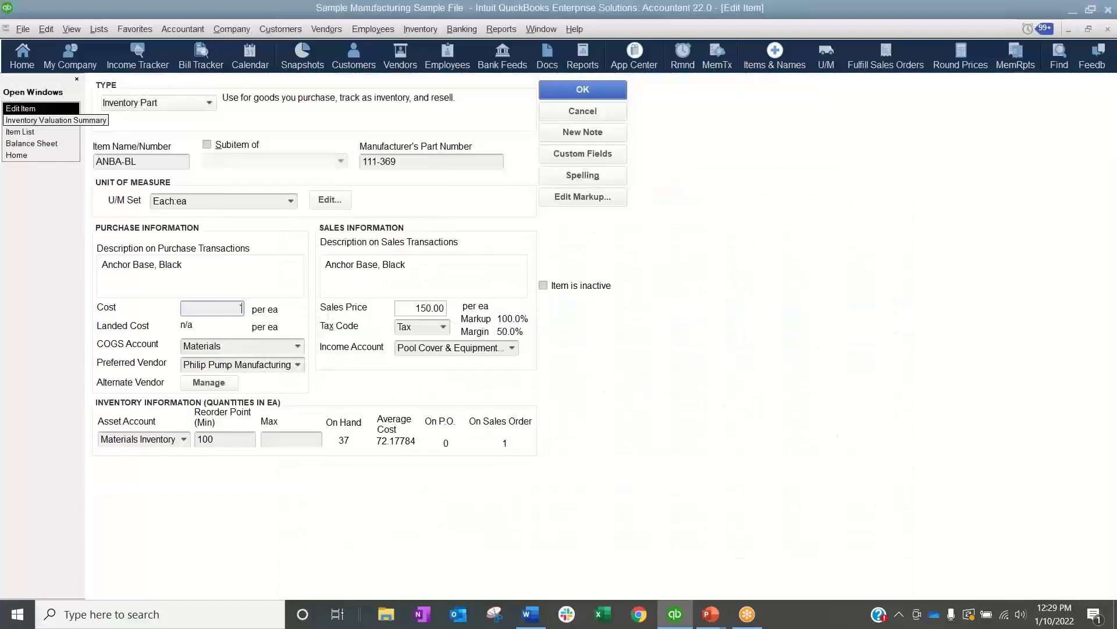
left_click(582, 89)
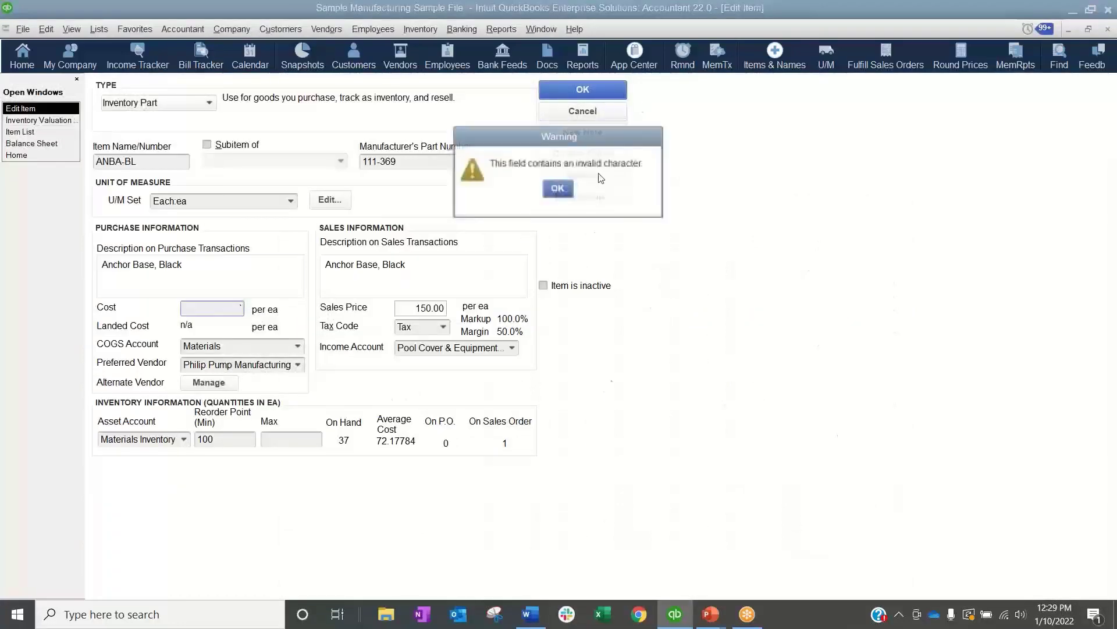
left_click(564, 185)
left_click(583, 111)
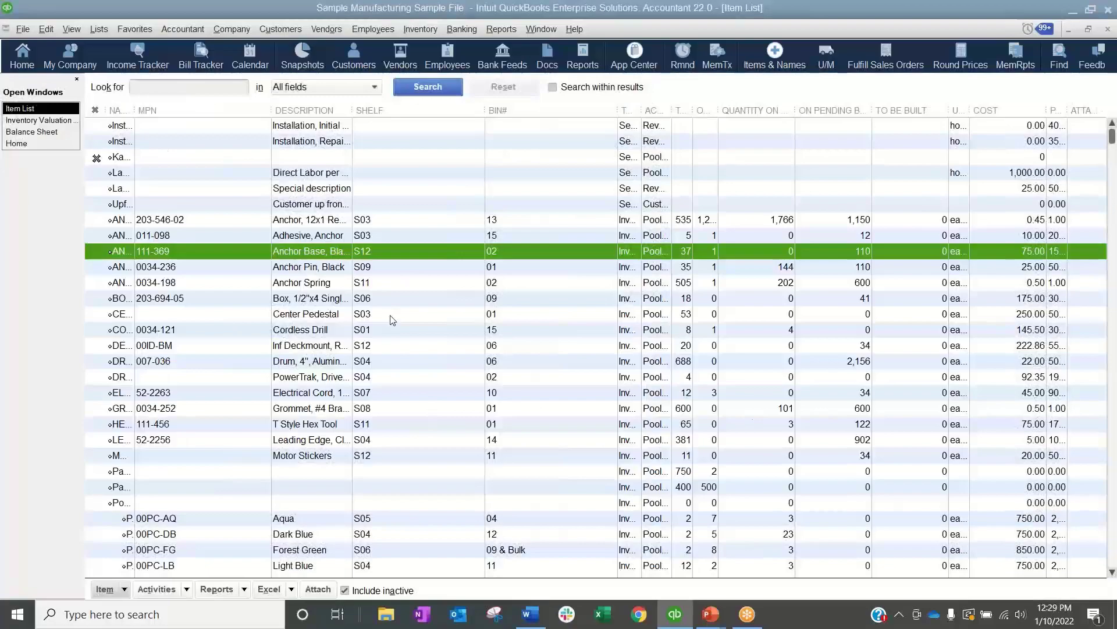
Step: Close the Item List and bring the Balance Sheet, showing Materials Inventory 164,086.39, to front
left_click(400, 372)
key("Escape")
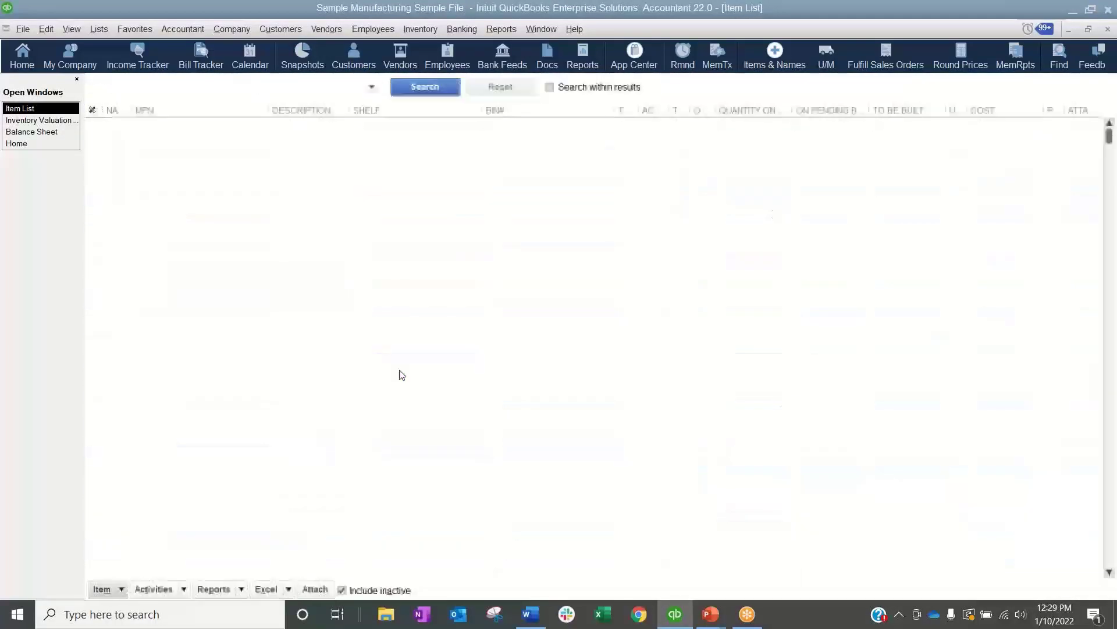
scroll(616, 291, "down", 15)
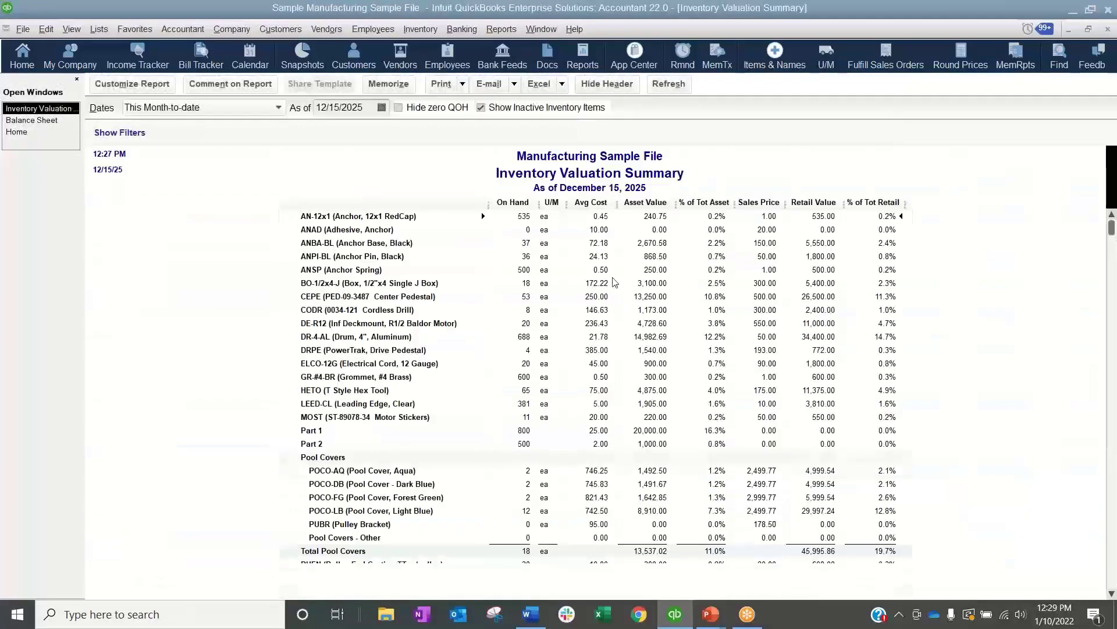
scroll(613, 286, "down", 2)
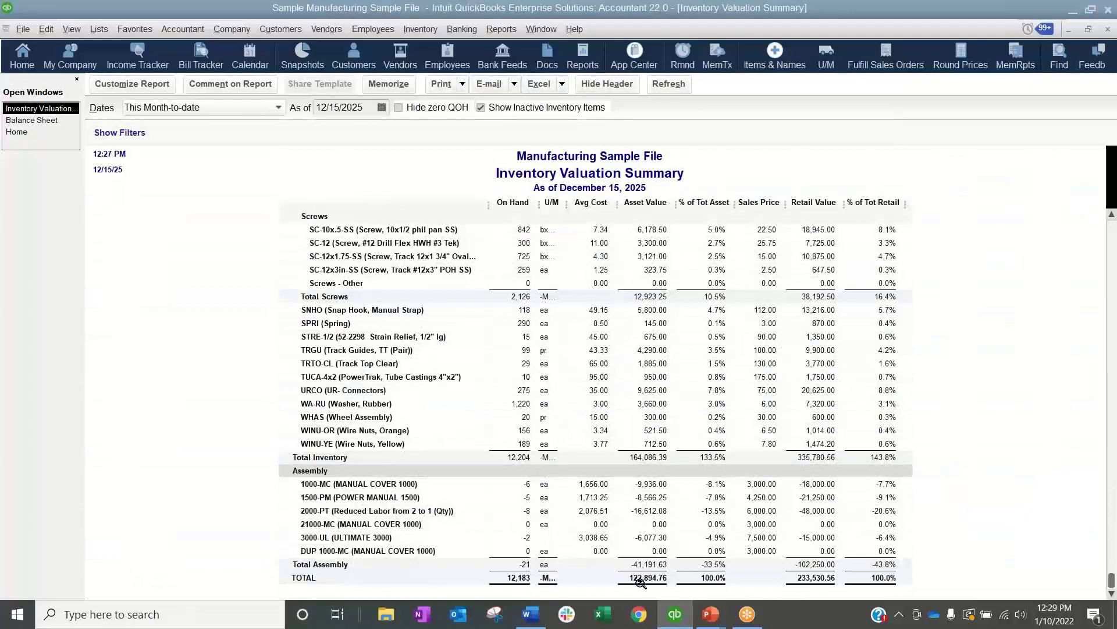
left_click(31, 120)
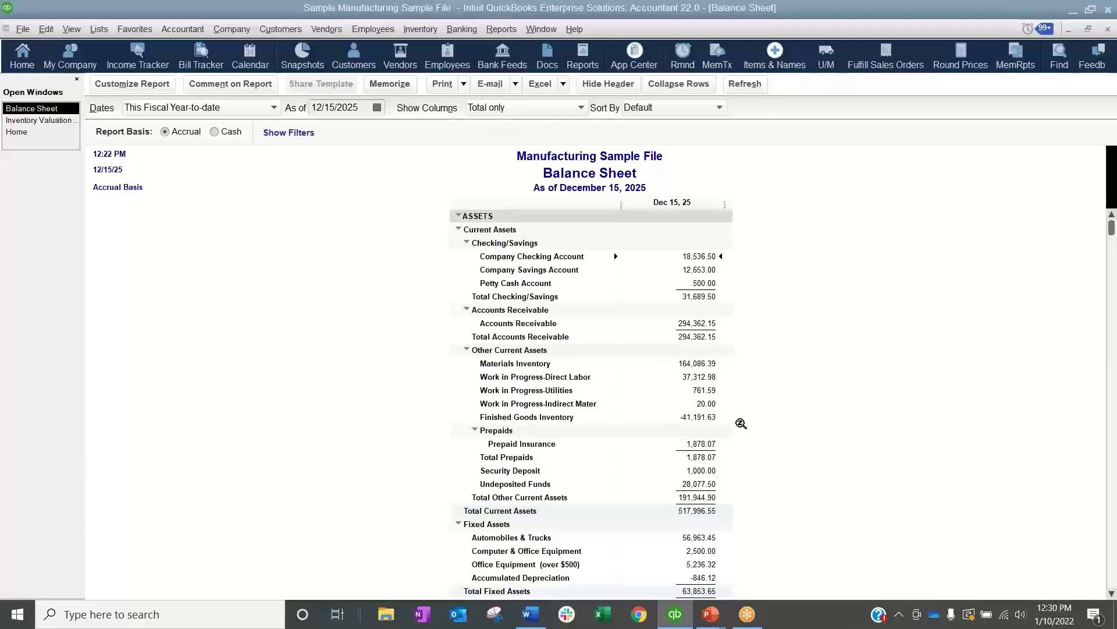
left_click(164, 620)
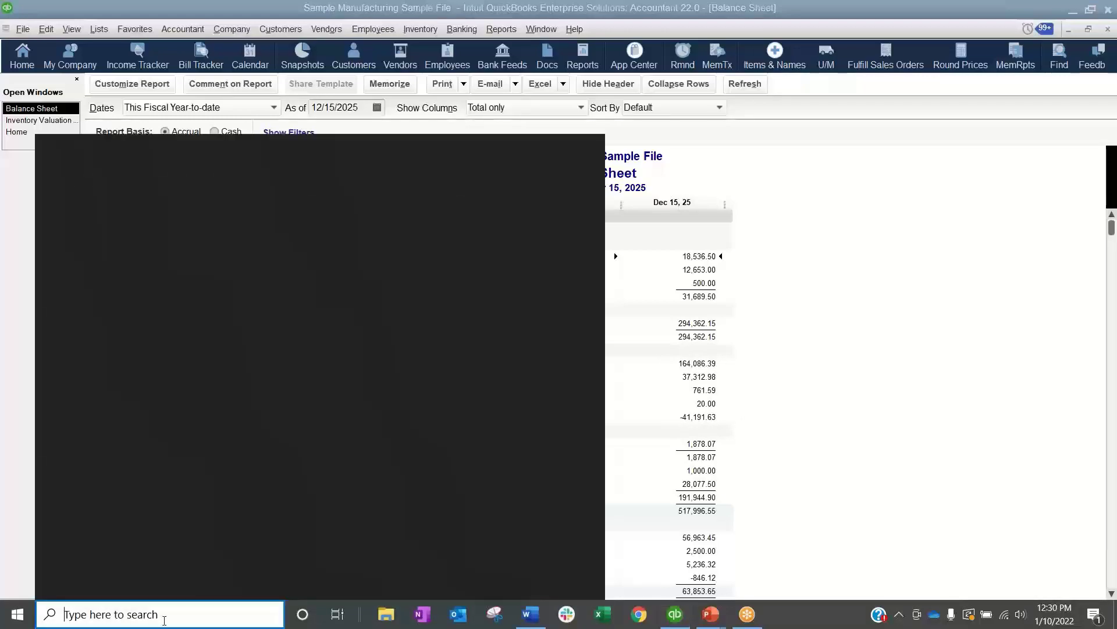
type("164086.")
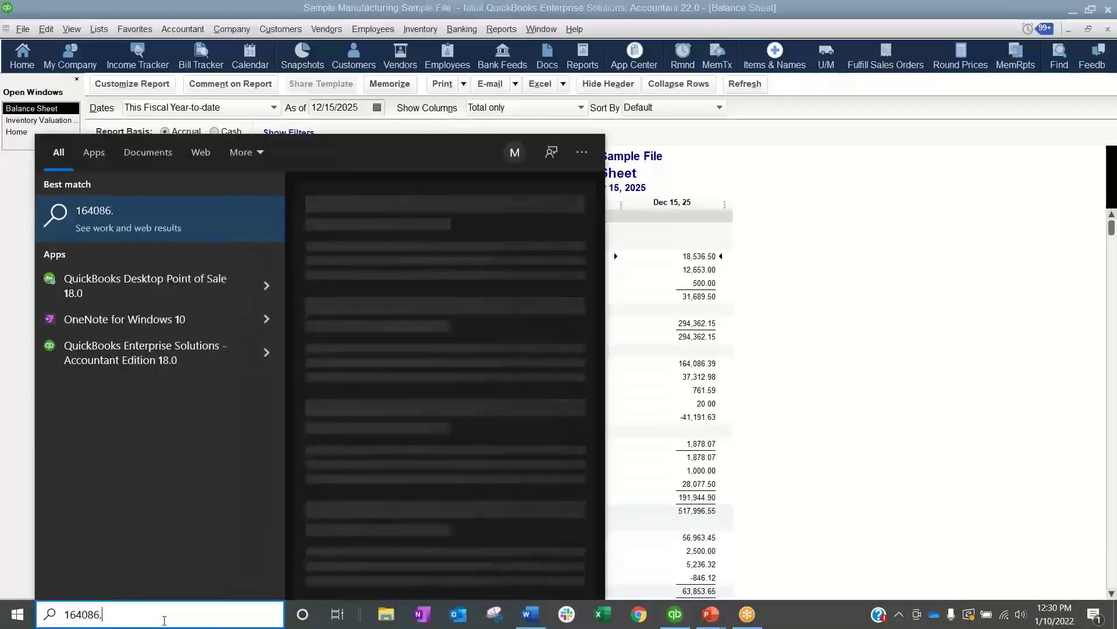
type("39-41191.63")
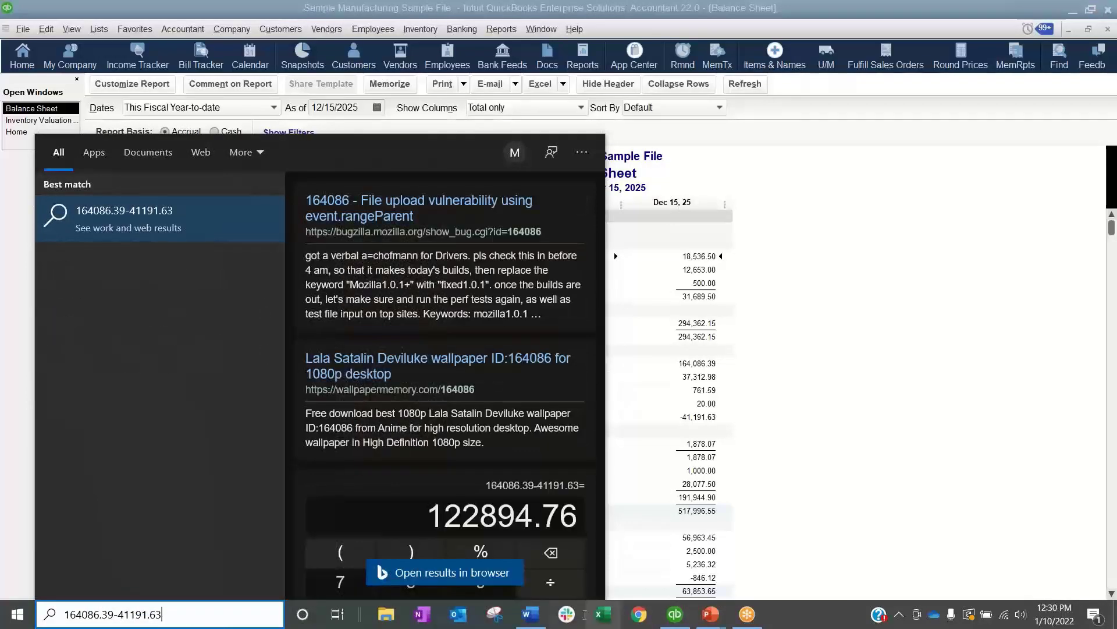
left_click(886, 438)
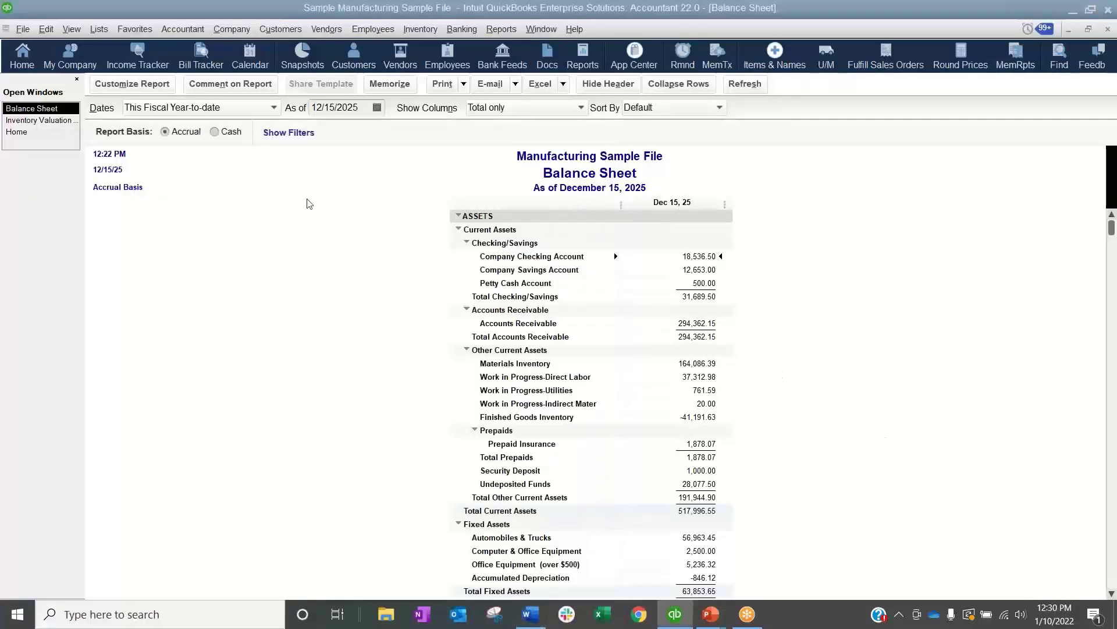
left_click(38, 120)
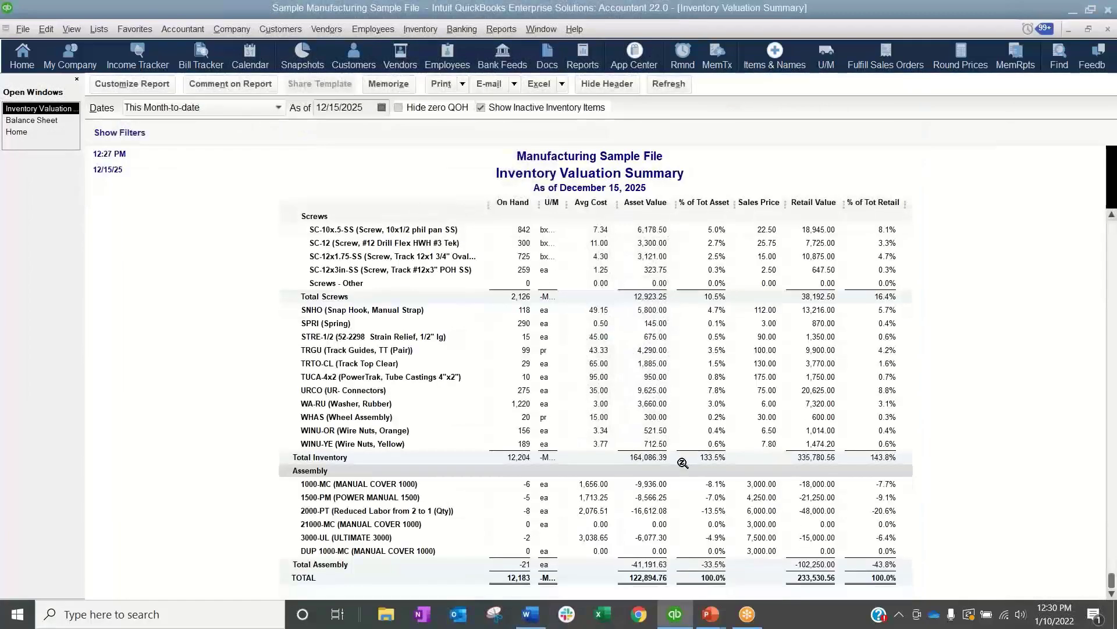
left_click(652, 578)
left_click(621, 457)
key("ctrl+Tab")
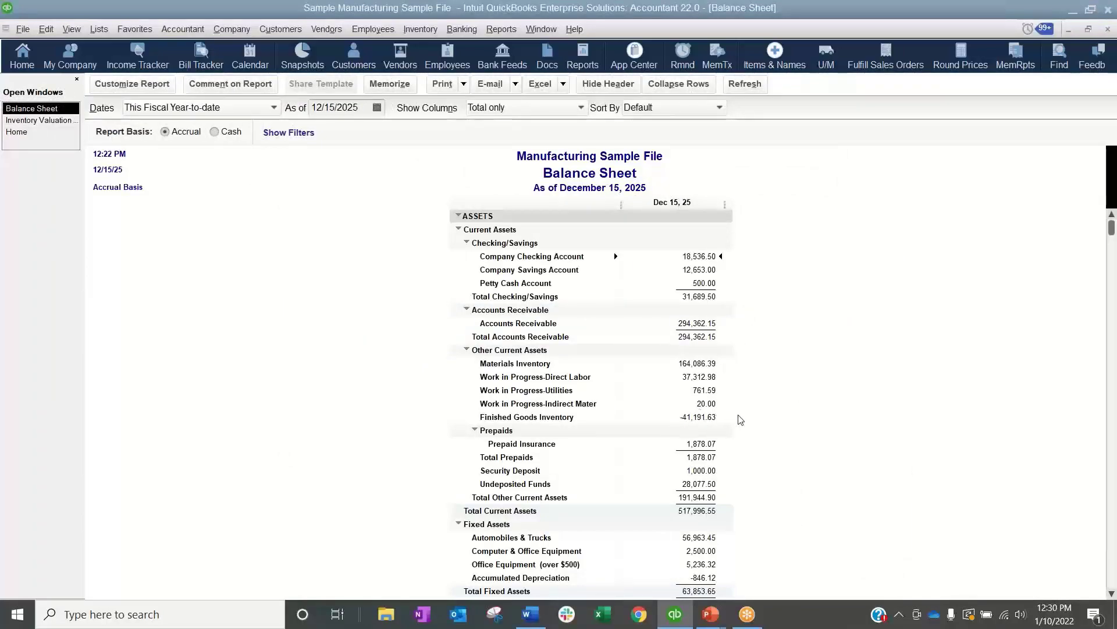
left_click(38, 120)
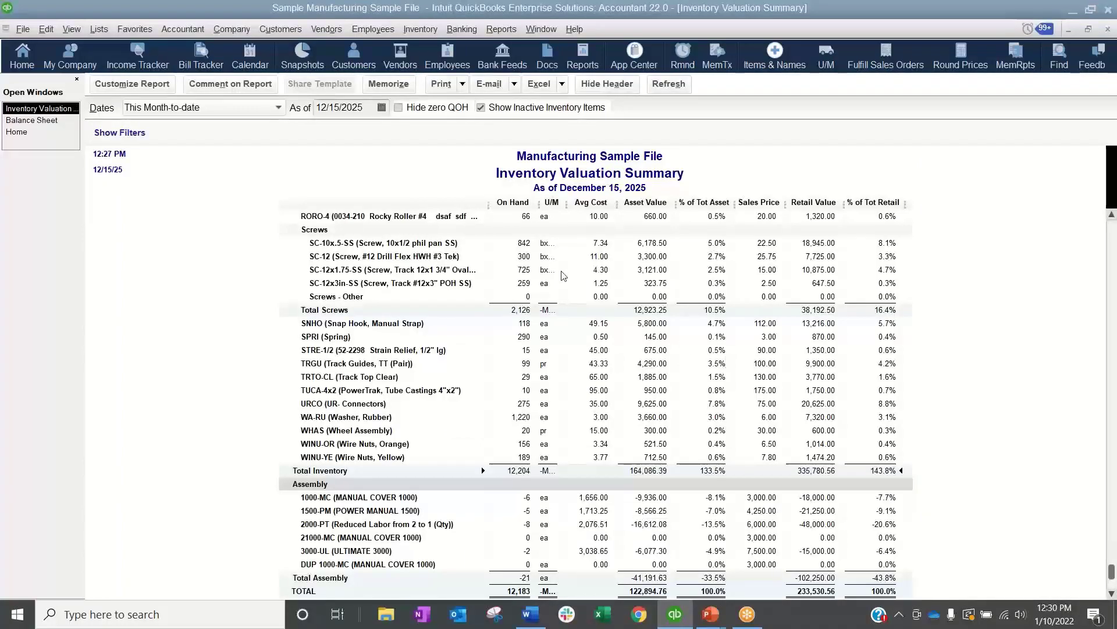
left_click(36, 120)
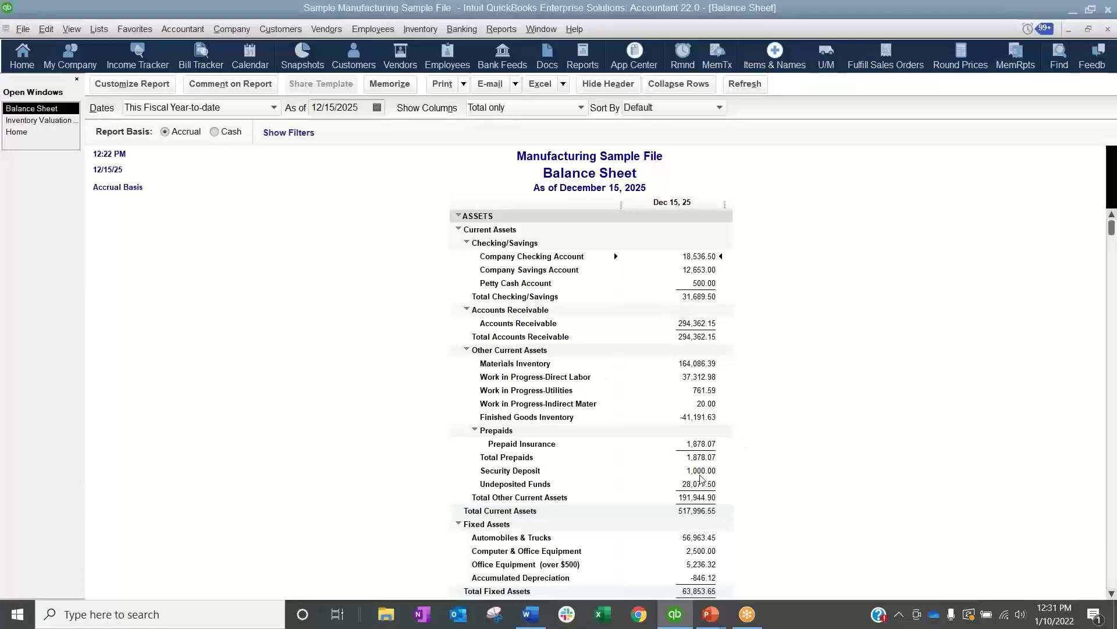
left_click(496, 30)
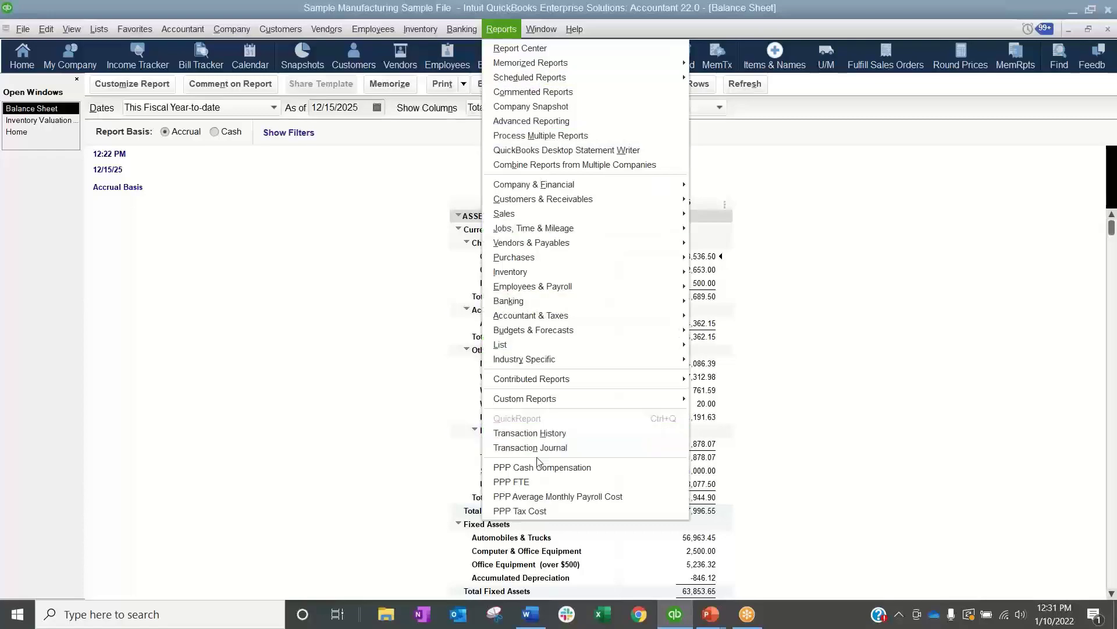
Step: Open a Custom Transaction Detail Report for December 1–15, 2025, leaving its Display and Filters settings unchanged
mouse_move(560, 398)
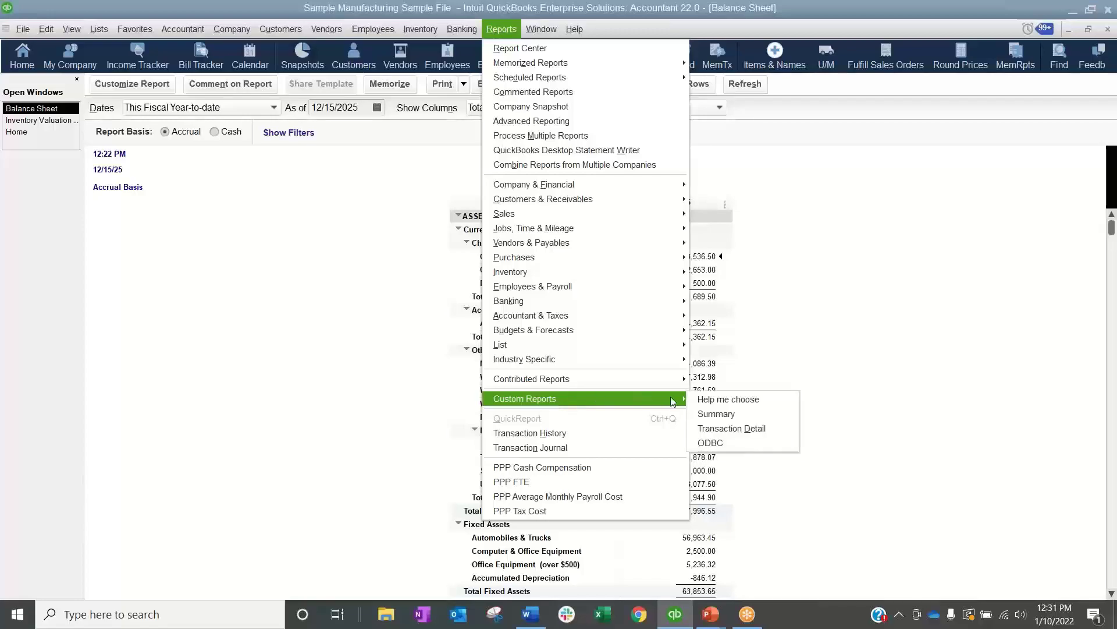
left_click(752, 436)
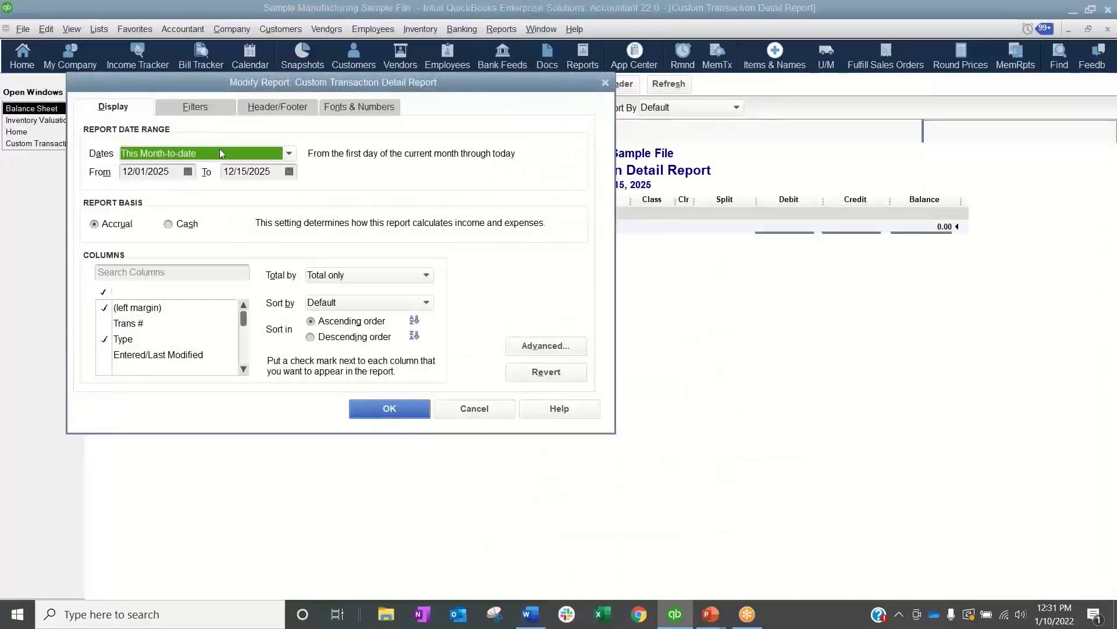
key("a")
left_click(203, 107)
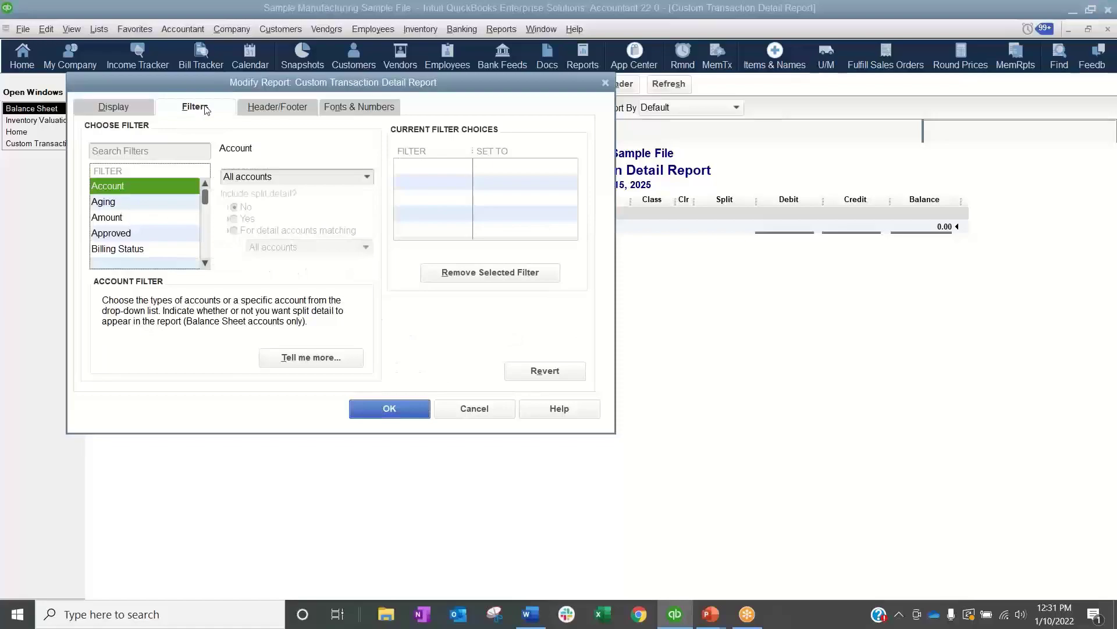
left_click(499, 414)
left_click(322, 31)
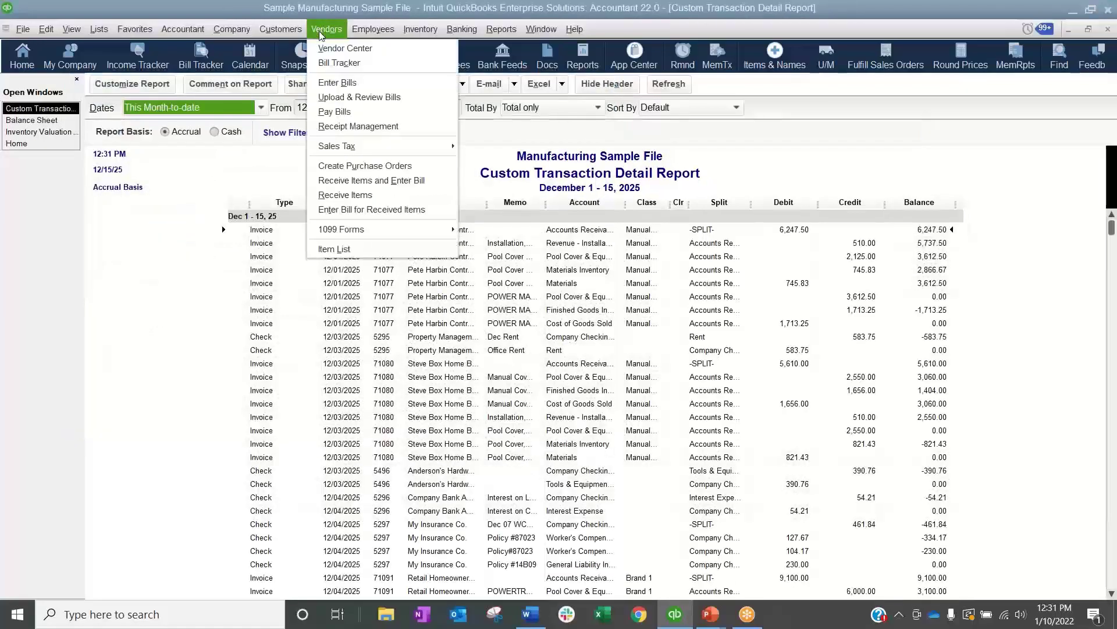
Step: Start a new bill from vendor 401K Administrator using expense lines
left_click(340, 83)
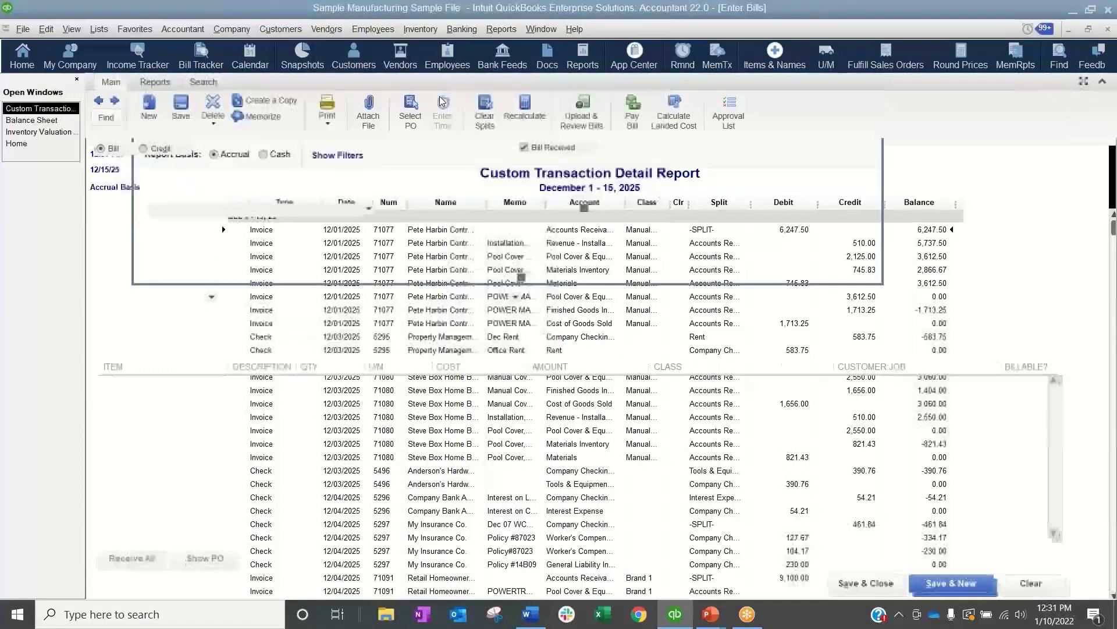
left_click(368, 208)
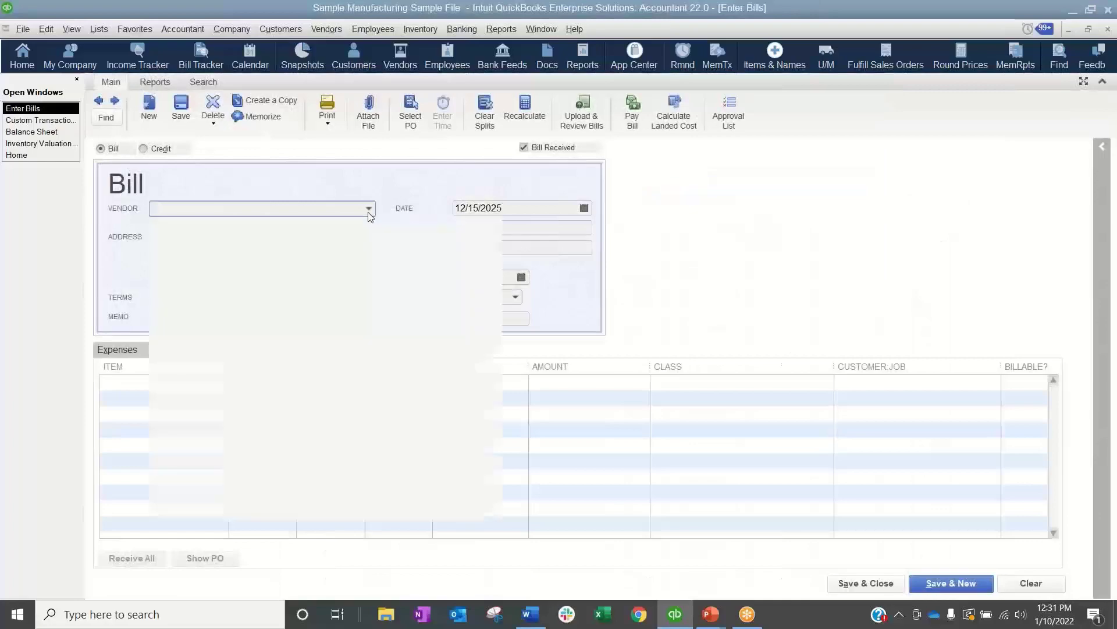
left_click(232, 230)
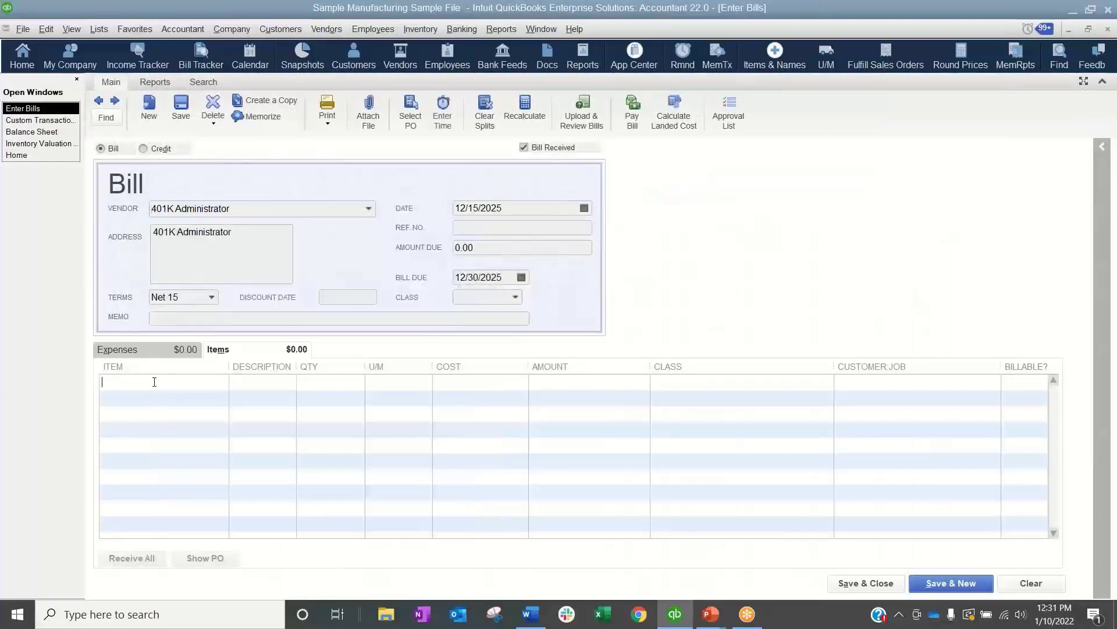
left_click(139, 350)
left_click_drag(139, 366, 163, 367)
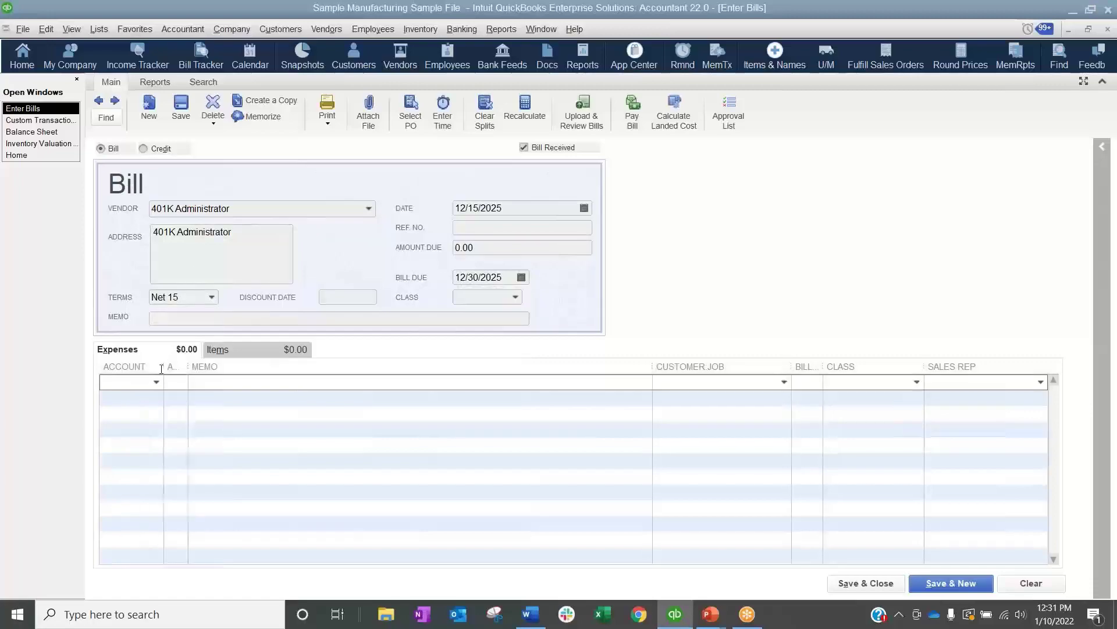
Step: Charge 5,000.00 to Materials Inventory on the expense line and save the bill
left_click(156, 382)
scroll(207, 179, "down", 10)
scroll(208, 179, "up", 10)
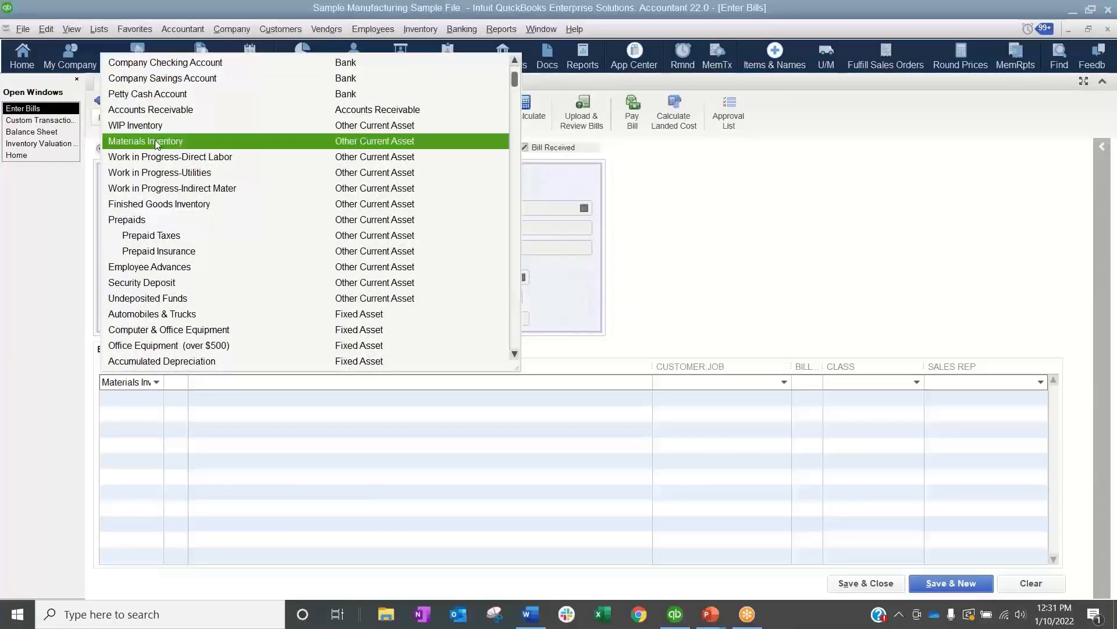
left_click(155, 142)
left_click_drag(189, 373, 302, 381)
left_click(249, 380)
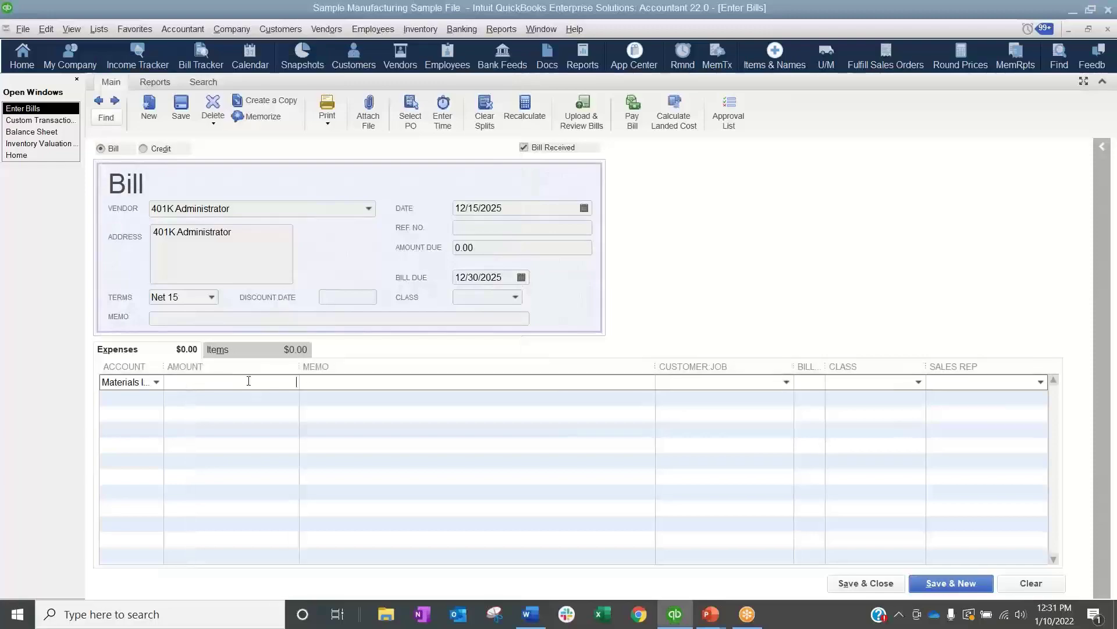
key("Tab")
left_click(870, 584)
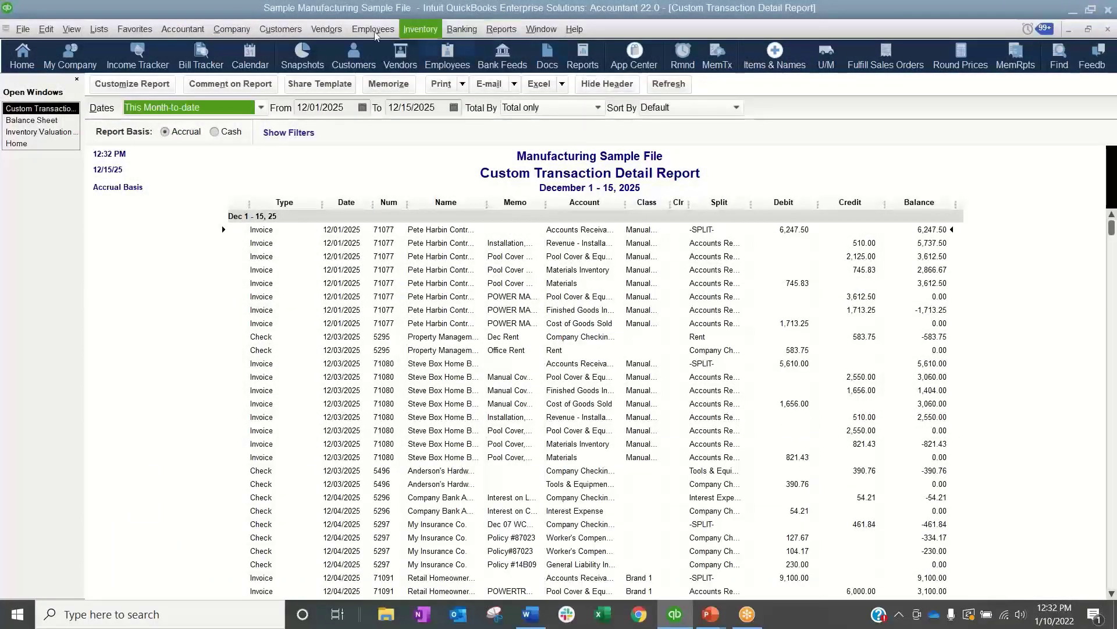
Step: Set up a Quantity and Total Value adjustment against the Materials Inventory account
left_click(437, 28)
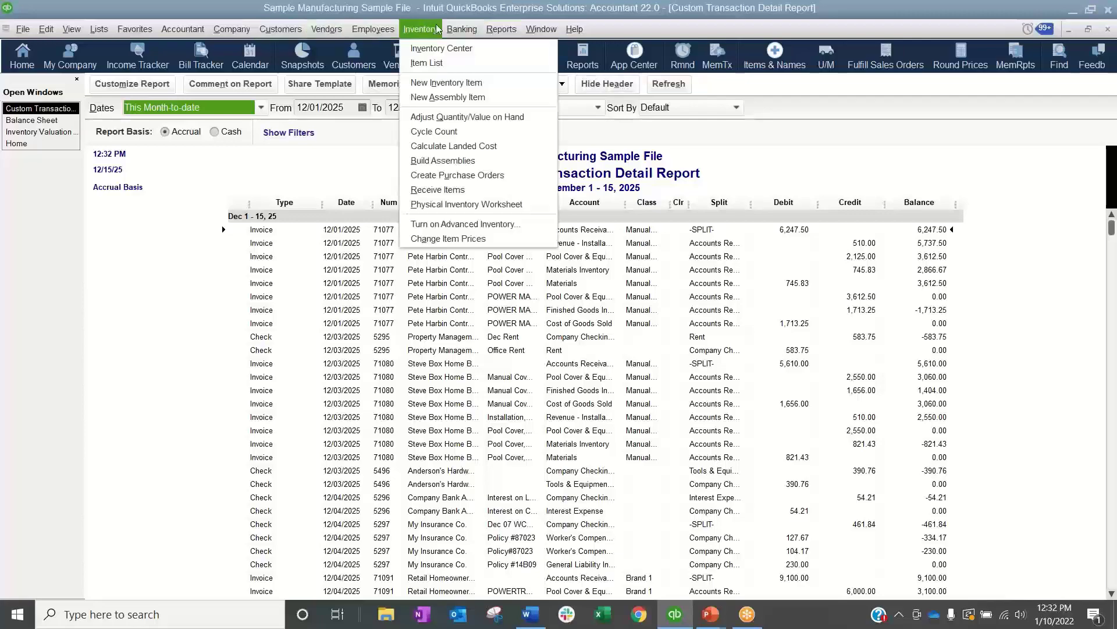
left_click(457, 117)
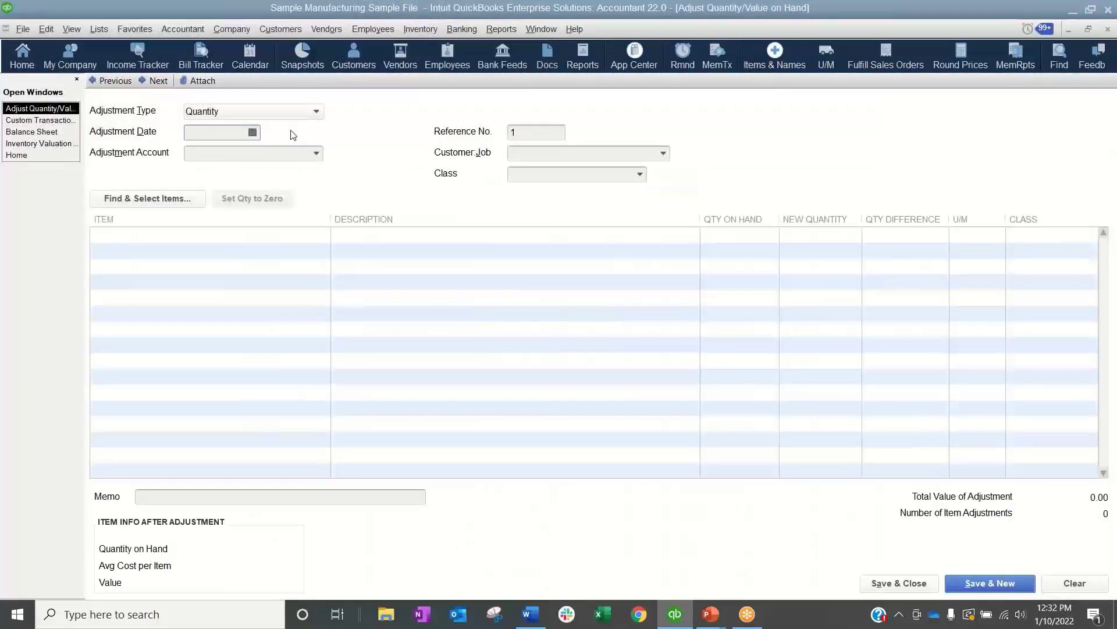
left_click(284, 111)
left_click(263, 156)
left_click(263, 155)
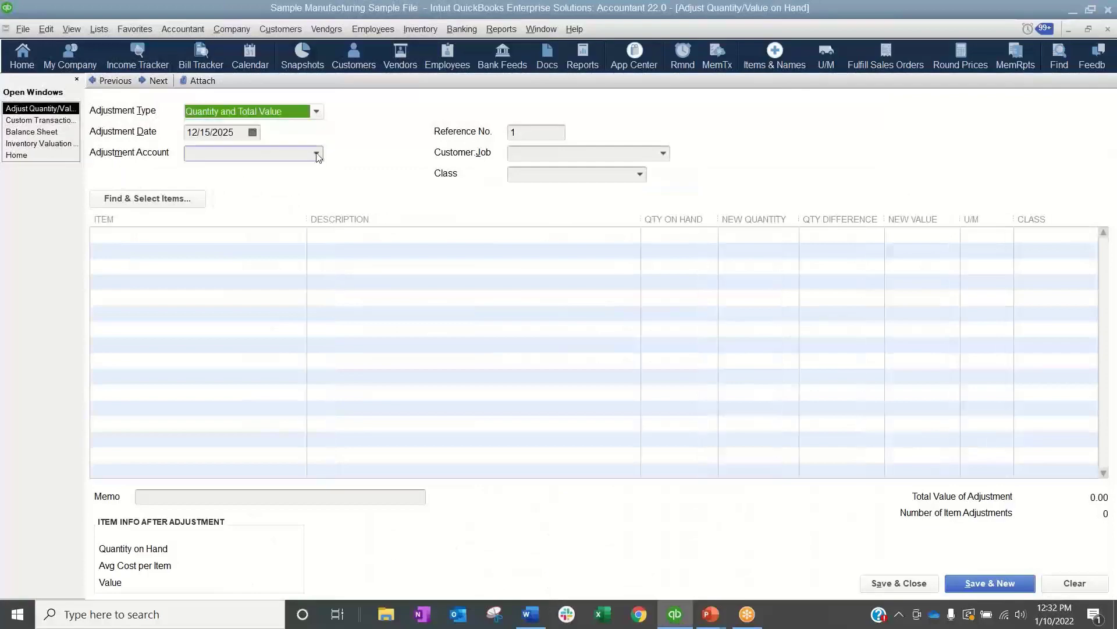
scroll(206, 212, "up", 10)
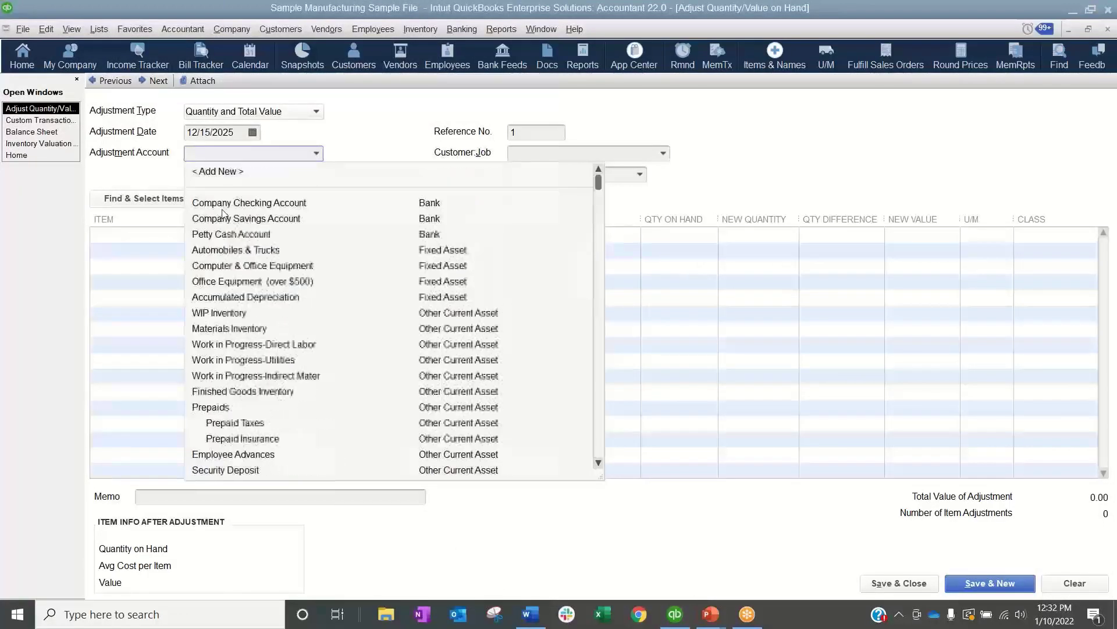
left_click(237, 331)
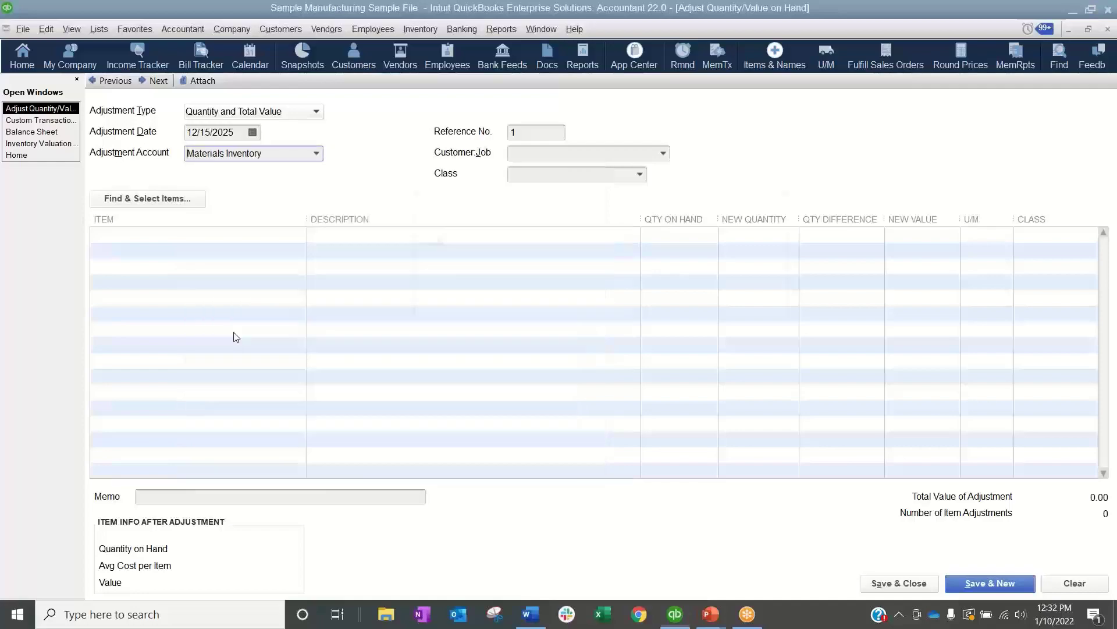
left_click(538, 293)
Step: Set item ANBA-BL's new quantity to 42, save the adjustment, and close the report
left_click(255, 239)
left_click(300, 235)
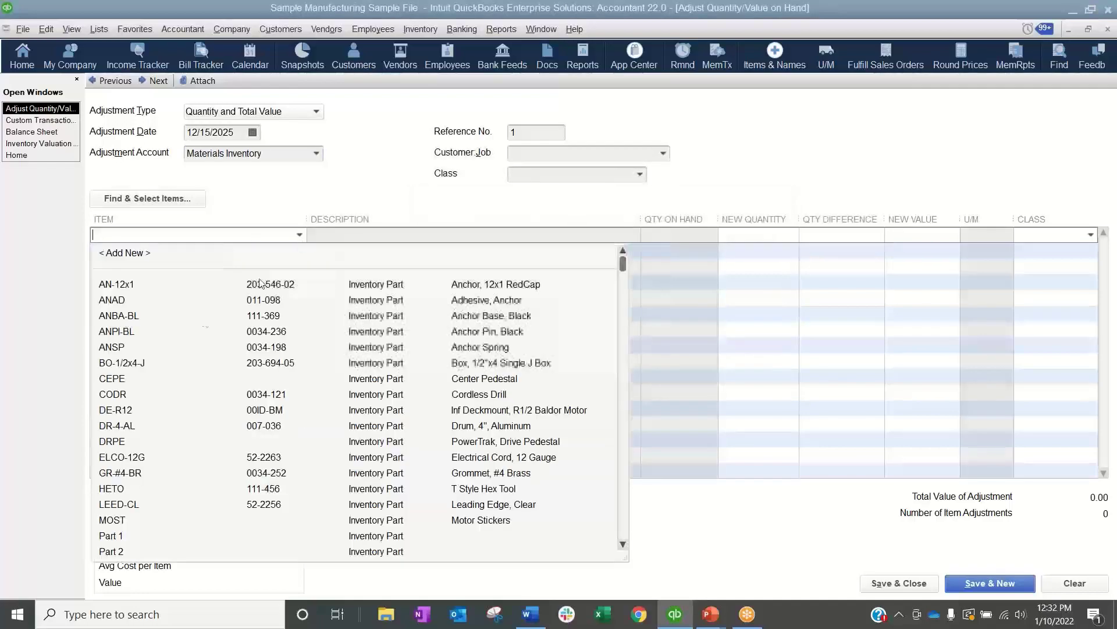
left_click(137, 318)
left_click(765, 232)
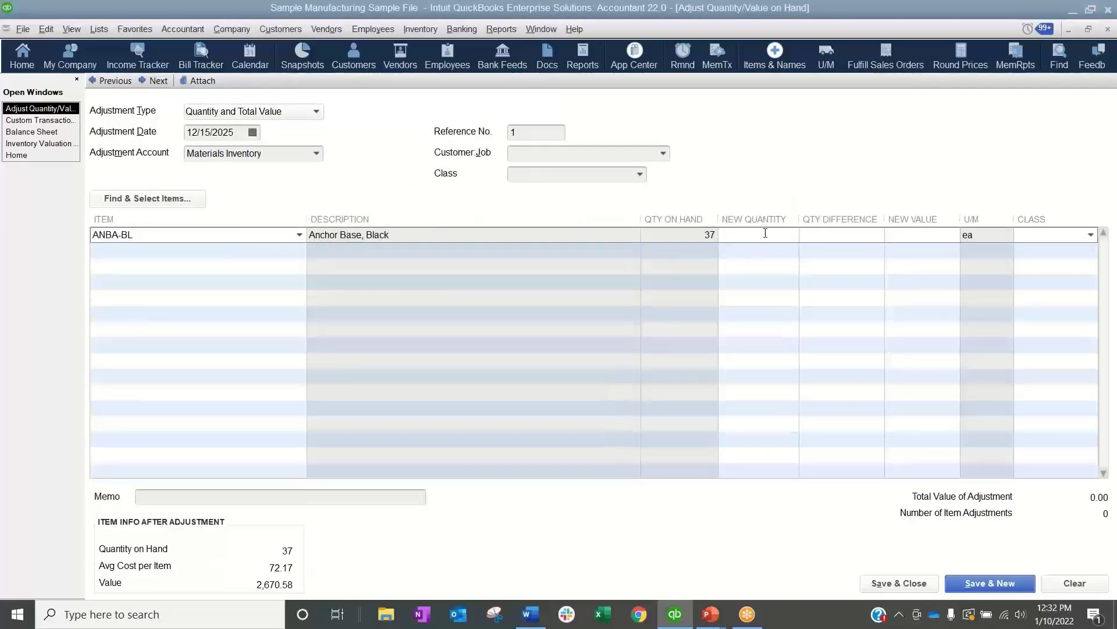
key("Tab")
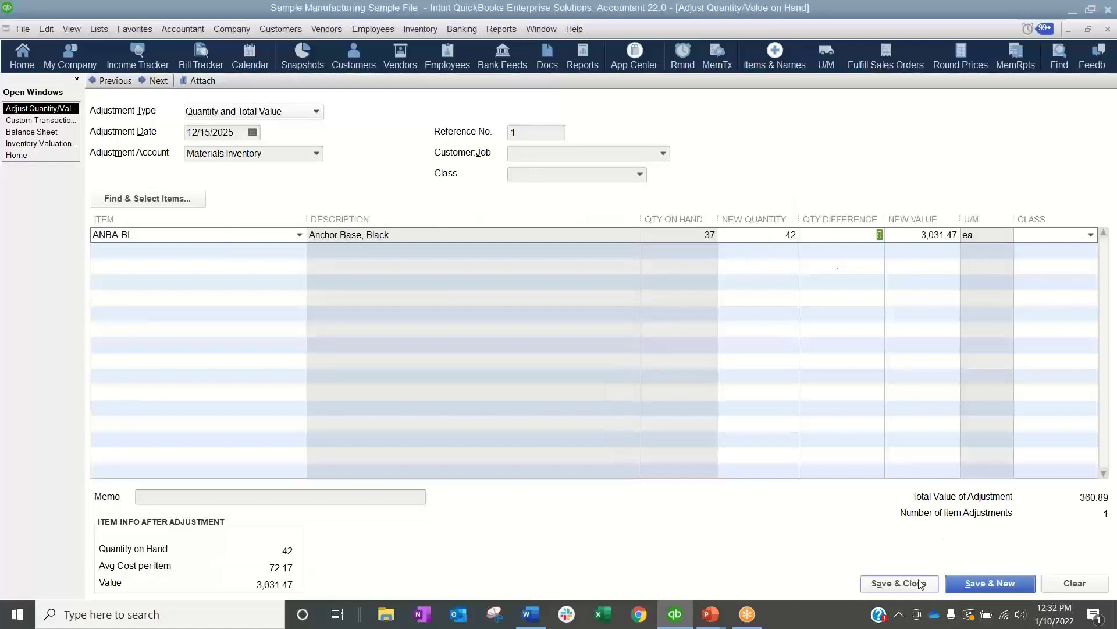
left_click(900, 583)
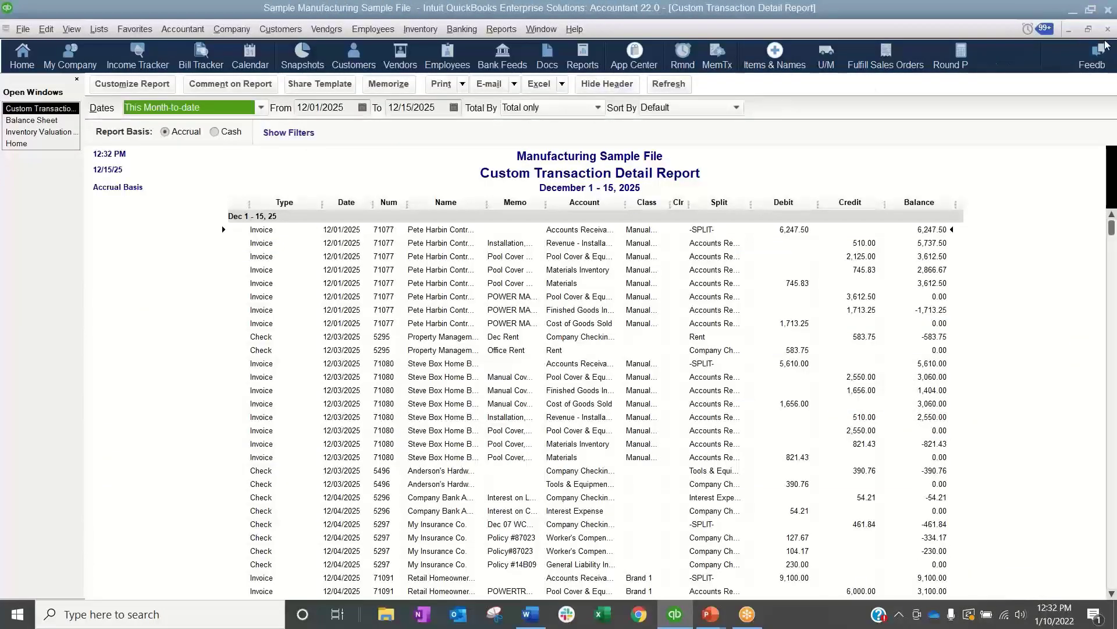
left_click(1107, 28)
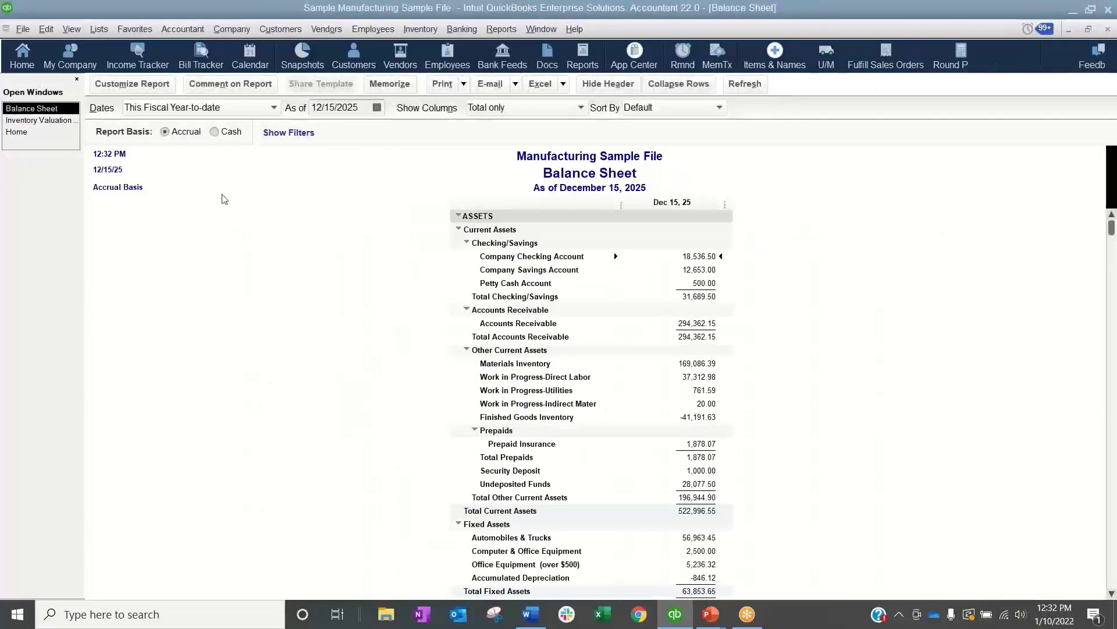
Step: Start a general journal entry debiting Materials Inventory for 52,150.00
left_click(230, 29)
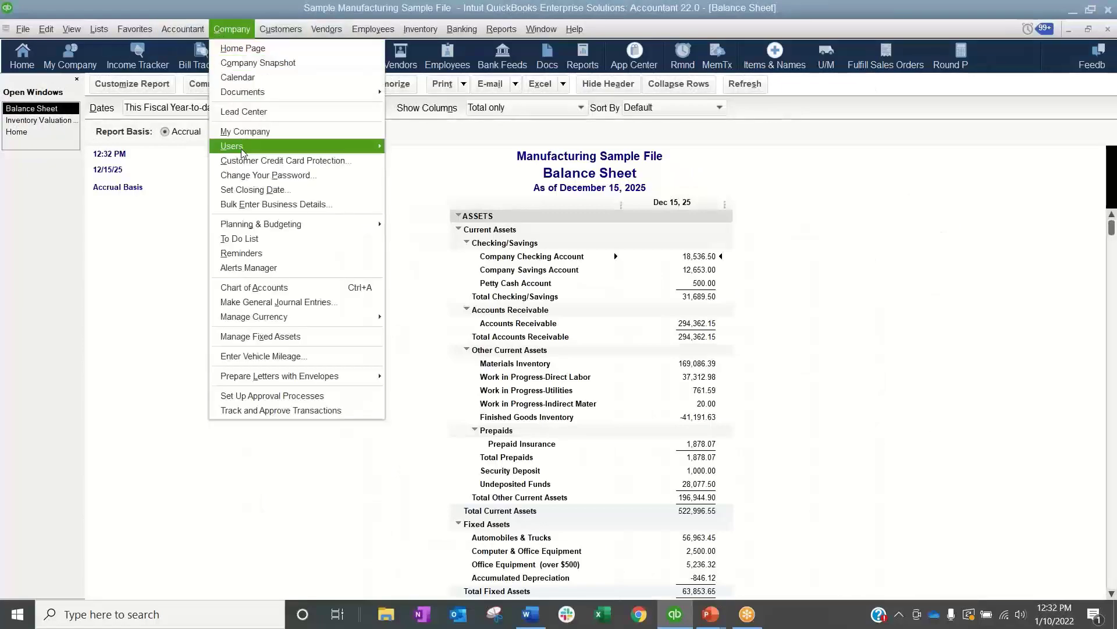
left_click(250, 302)
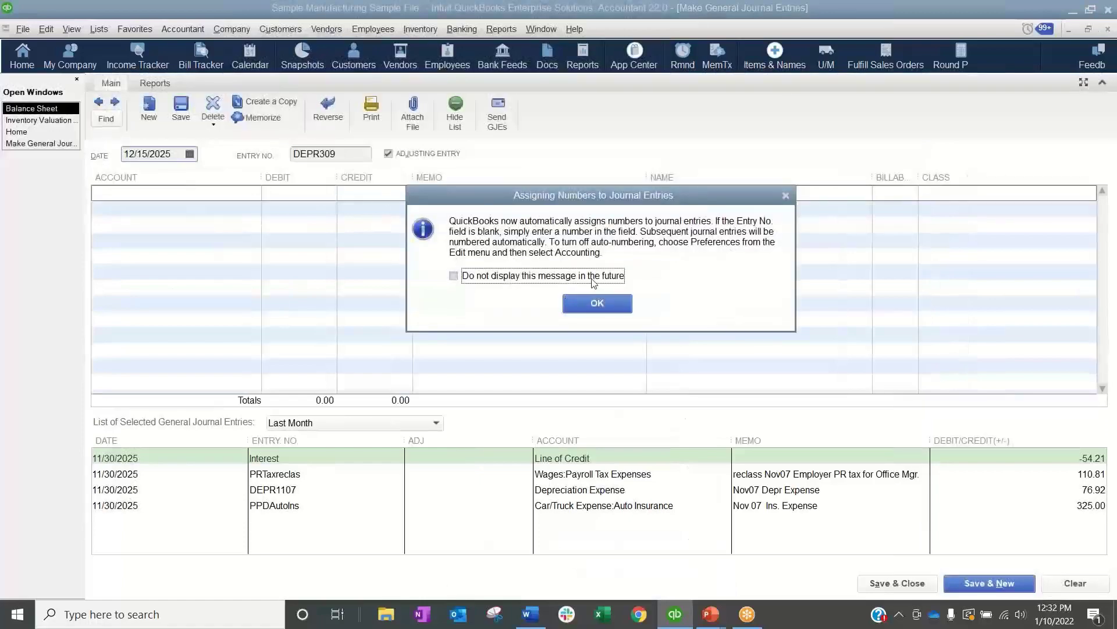
left_click(593, 282)
left_click(597, 302)
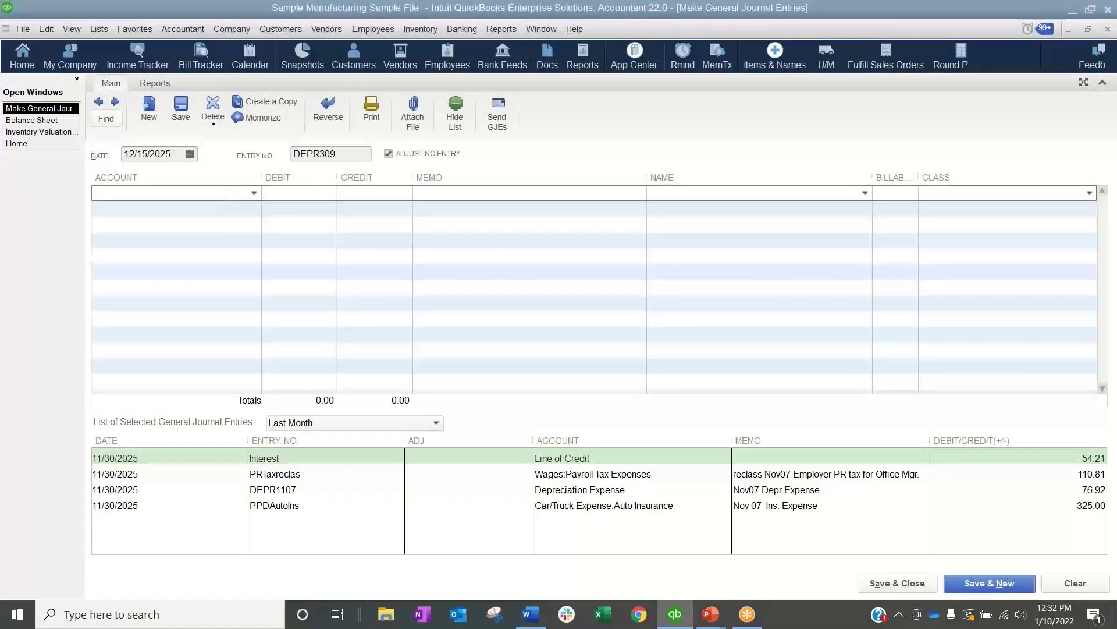
type("Inventory Overages/Shortages")
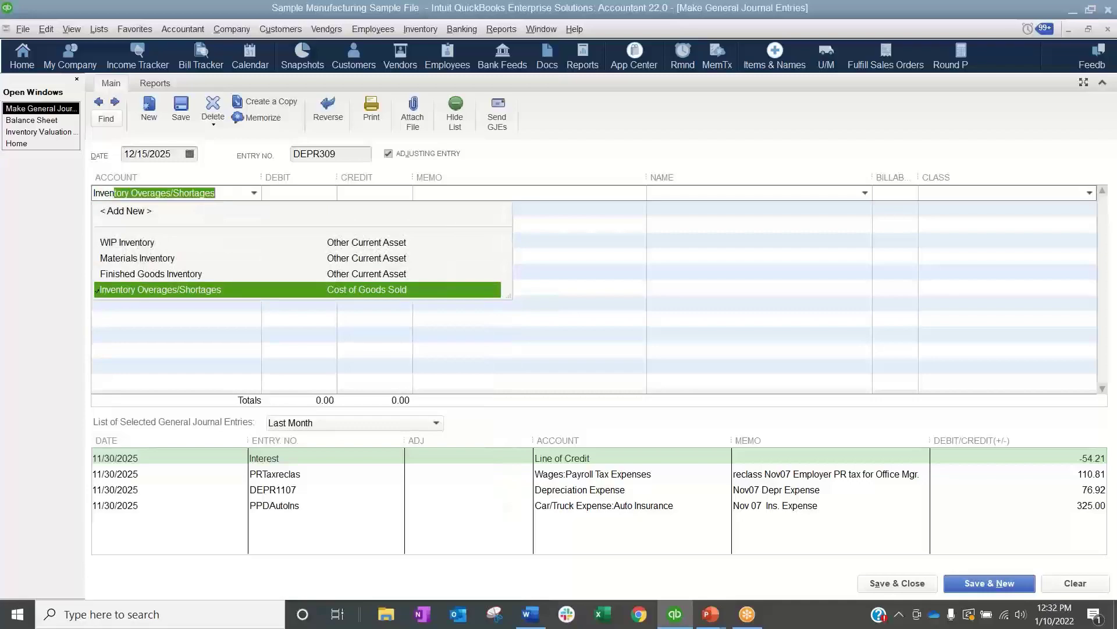
left_click(140, 258)
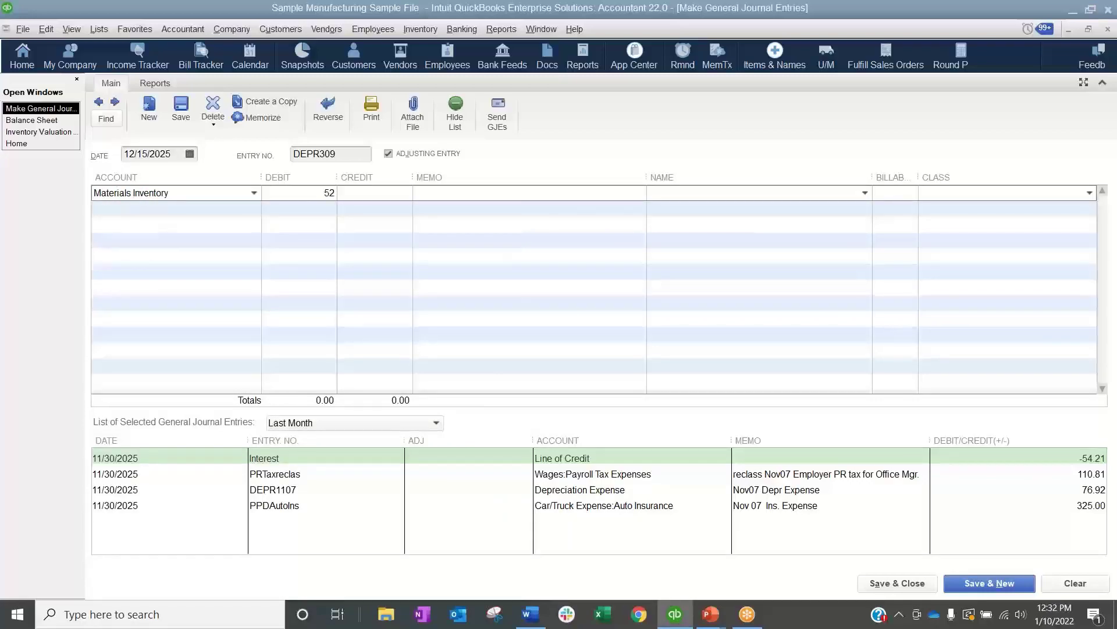
type("52,150")
key("Tab")
Step: Credit Cost of Goods Sold on the second line and save the journal entry
left_click(192, 207)
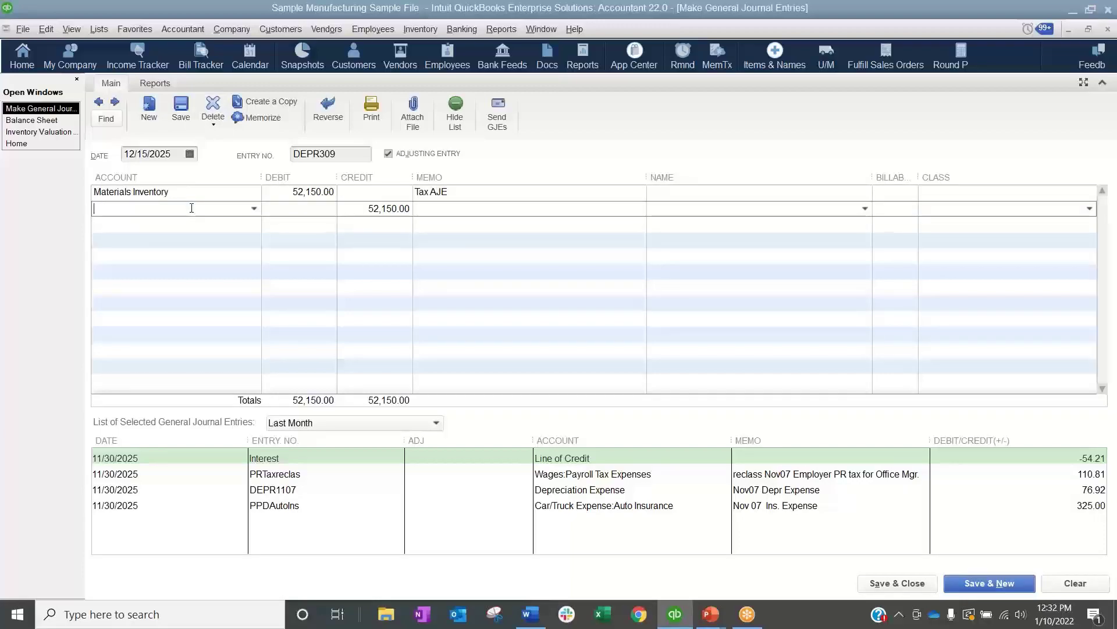
type("Cost of Goods Sold")
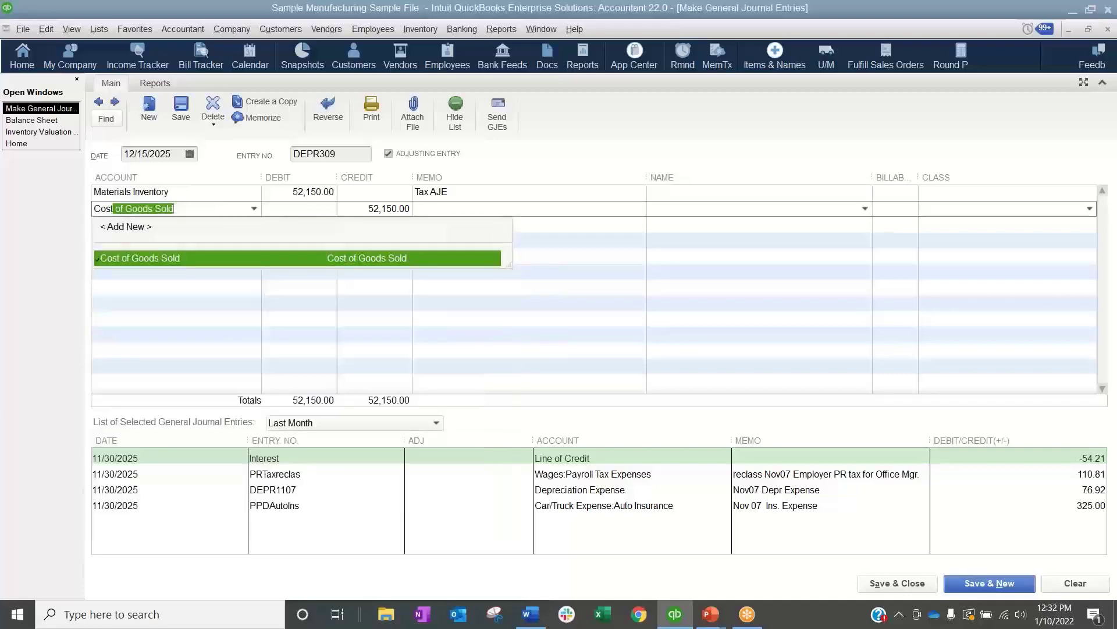
key("Tab")
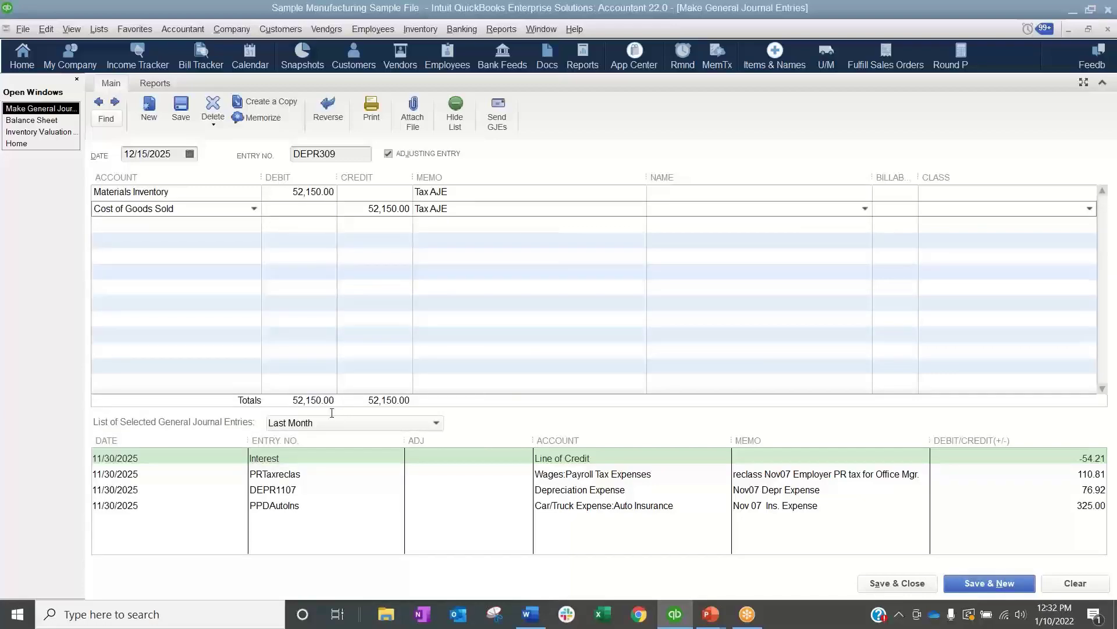
left_click(927, 585)
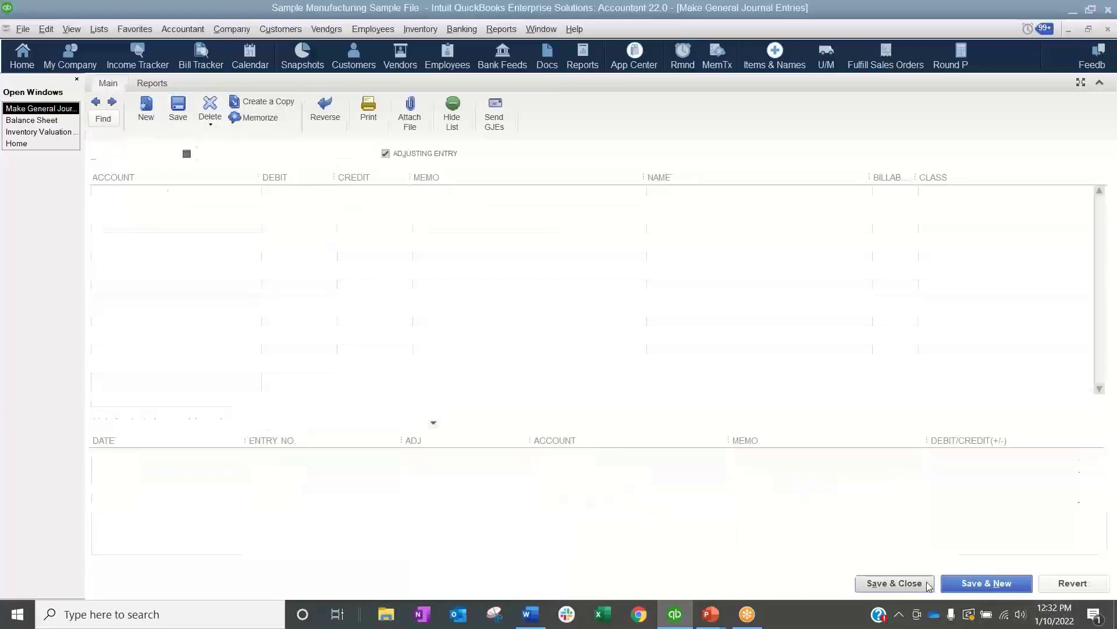
Step: Create a Custom Transaction Detail report covering all dates, totaled by item detail
left_click(513, 29)
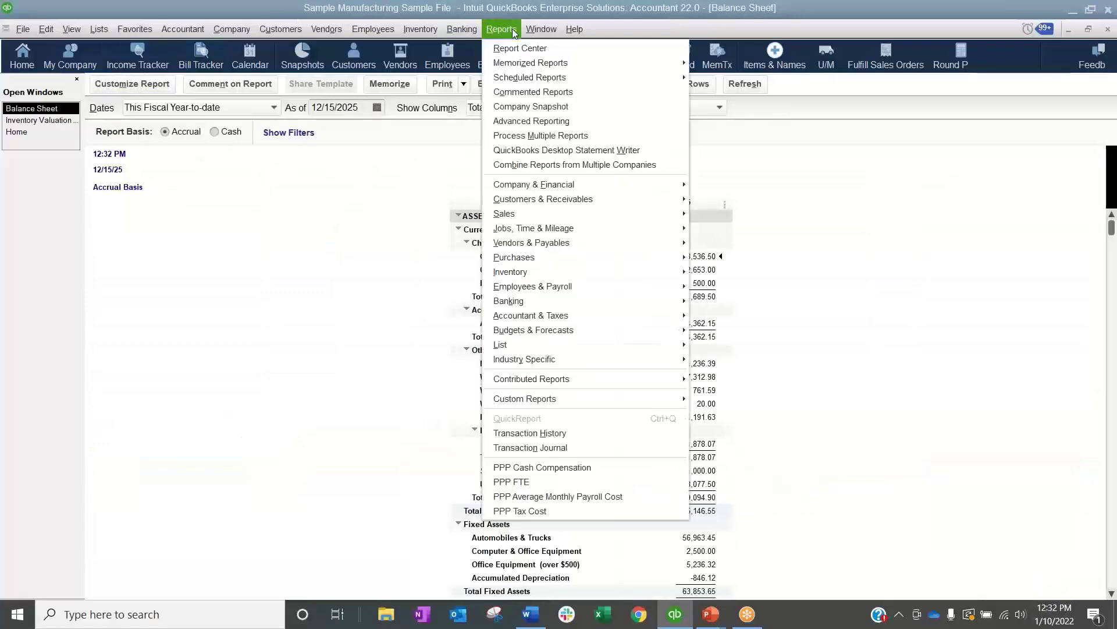
mouse_move(557, 396)
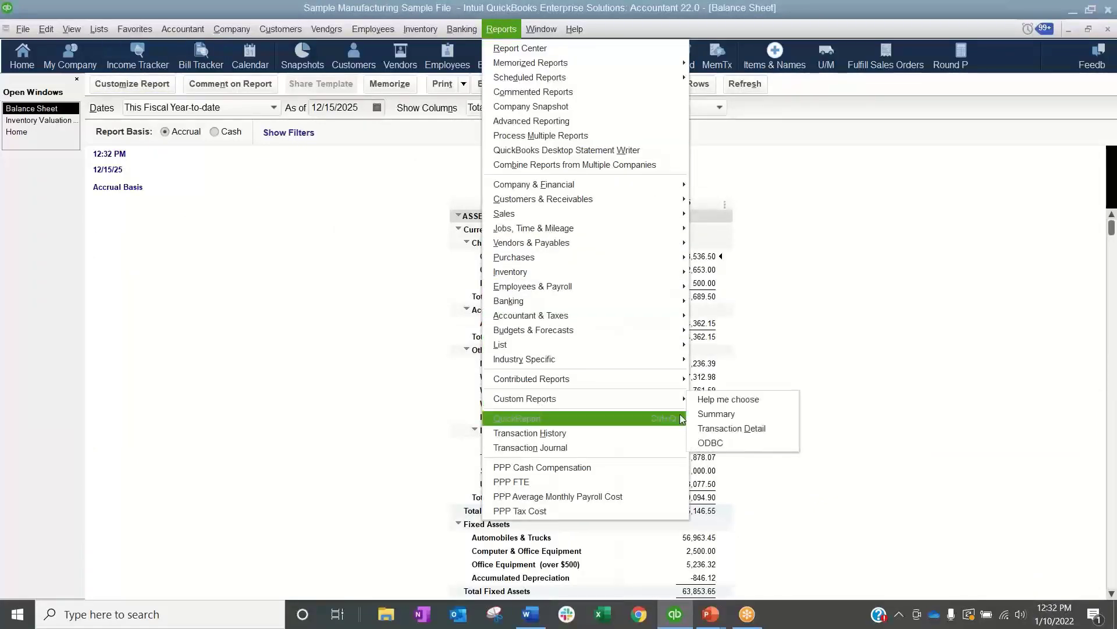
left_click(731, 428)
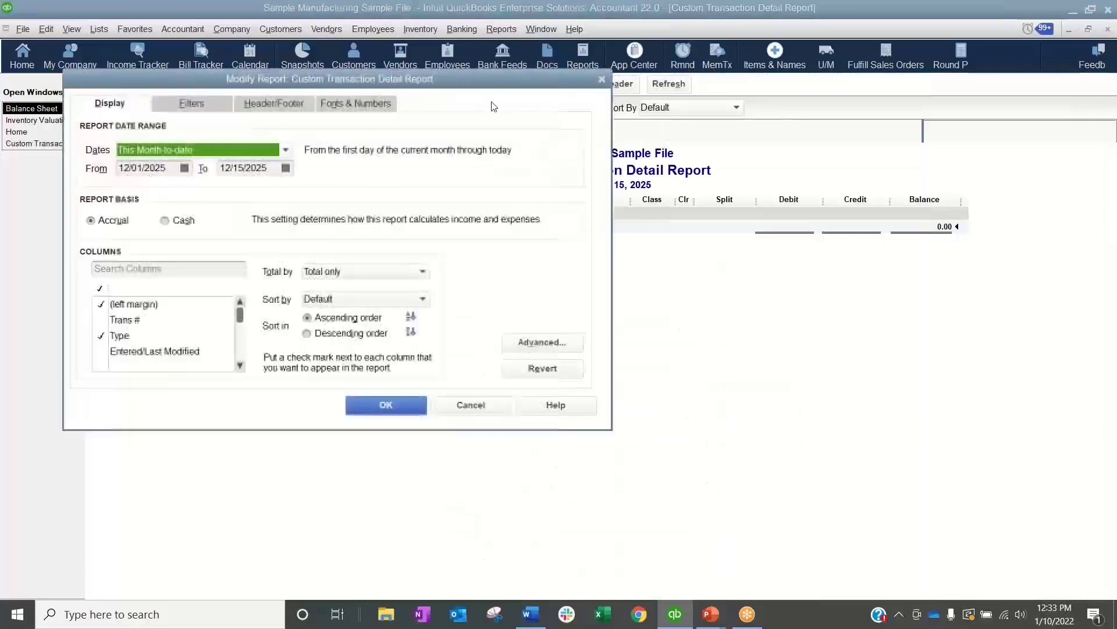
key("a")
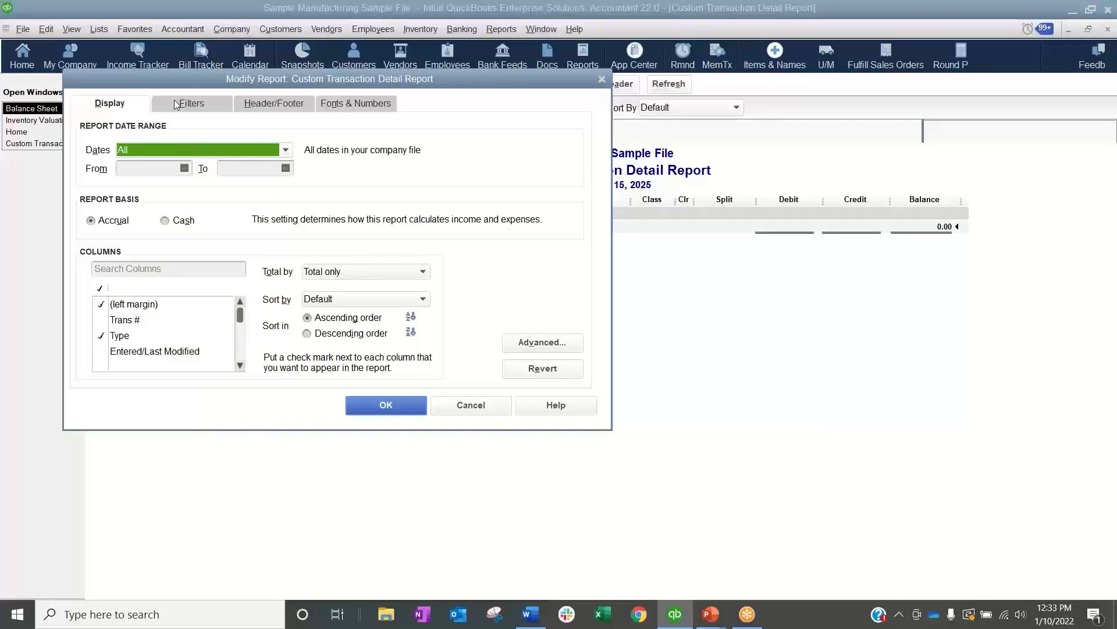
left_click(356, 272)
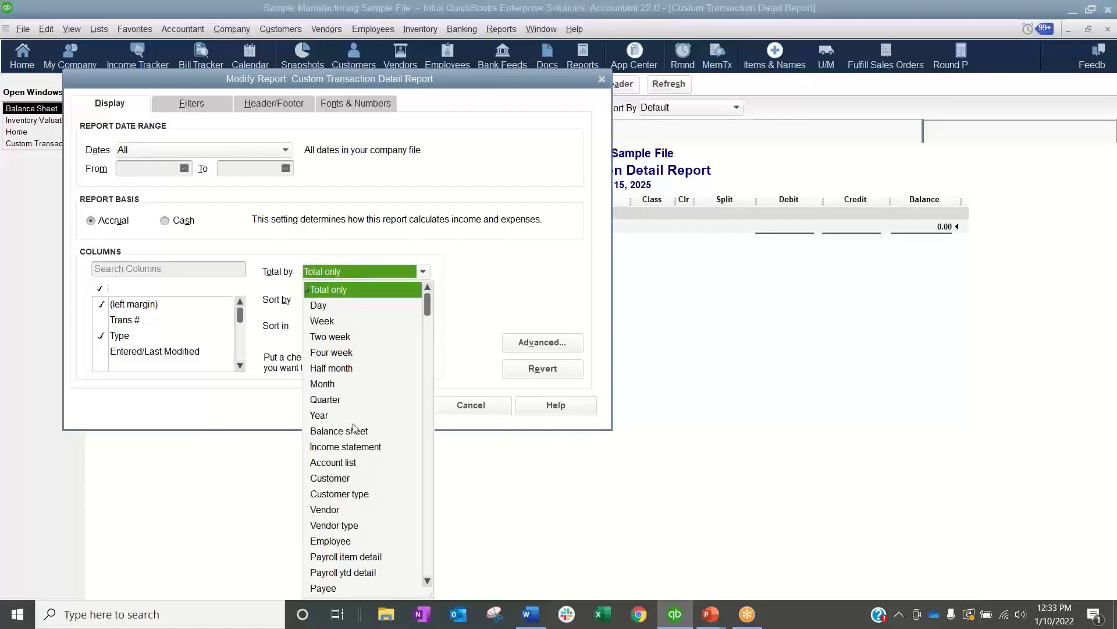
scroll(355, 431, "down", 1)
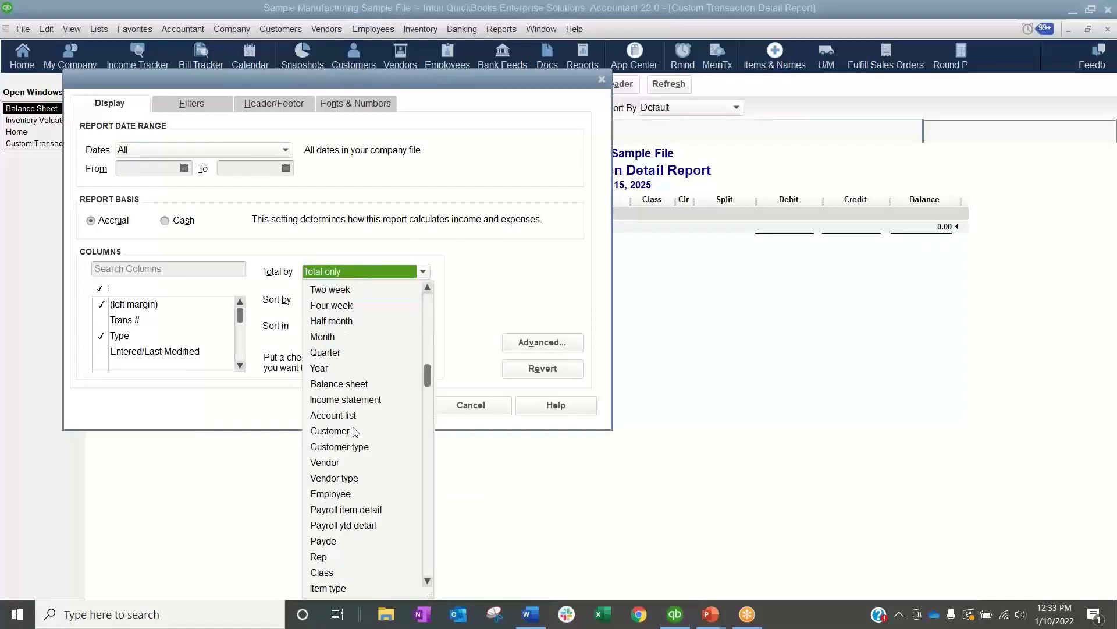
scroll(355, 431, "down", 1)
left_click(358, 559)
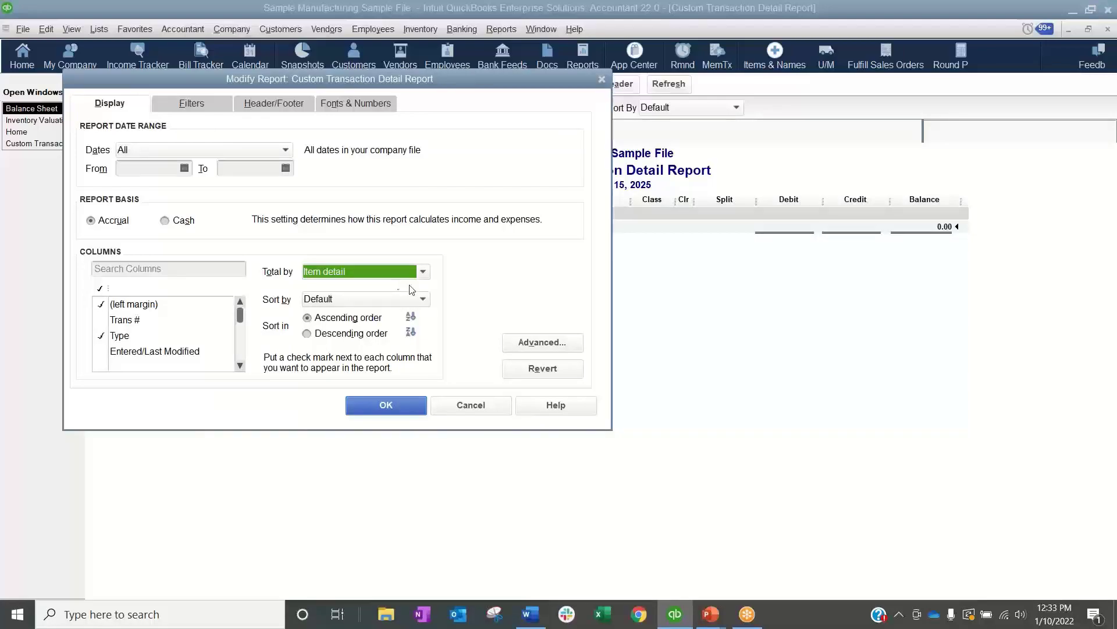
Step: Filter the report to Materials Inventory and Finished Goods Inventory accounts and build it
left_click(185, 107)
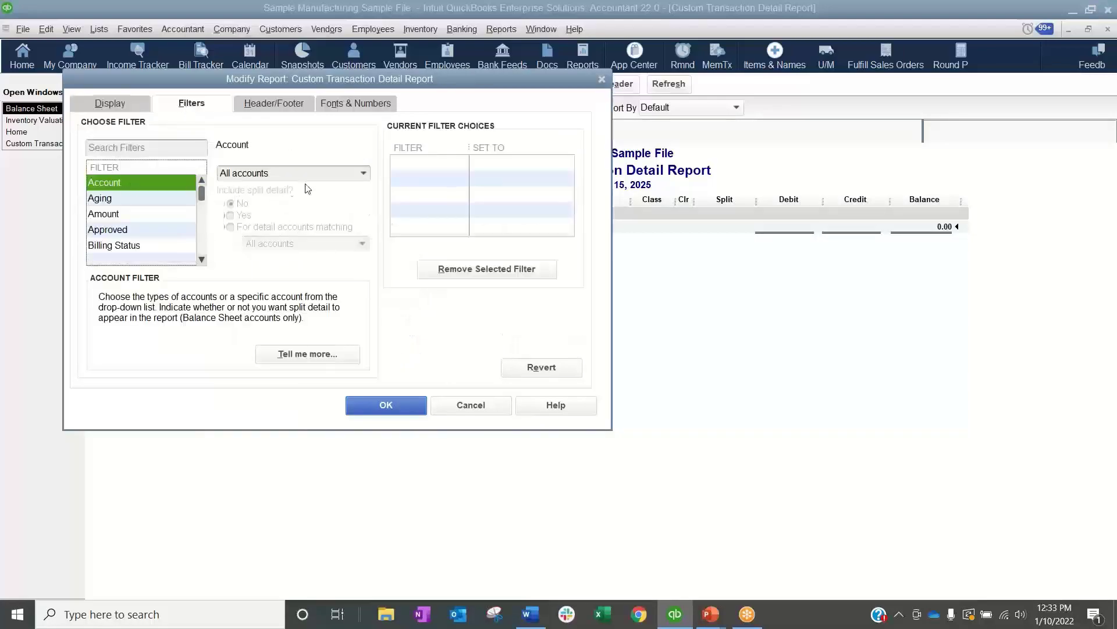
left_click(362, 174)
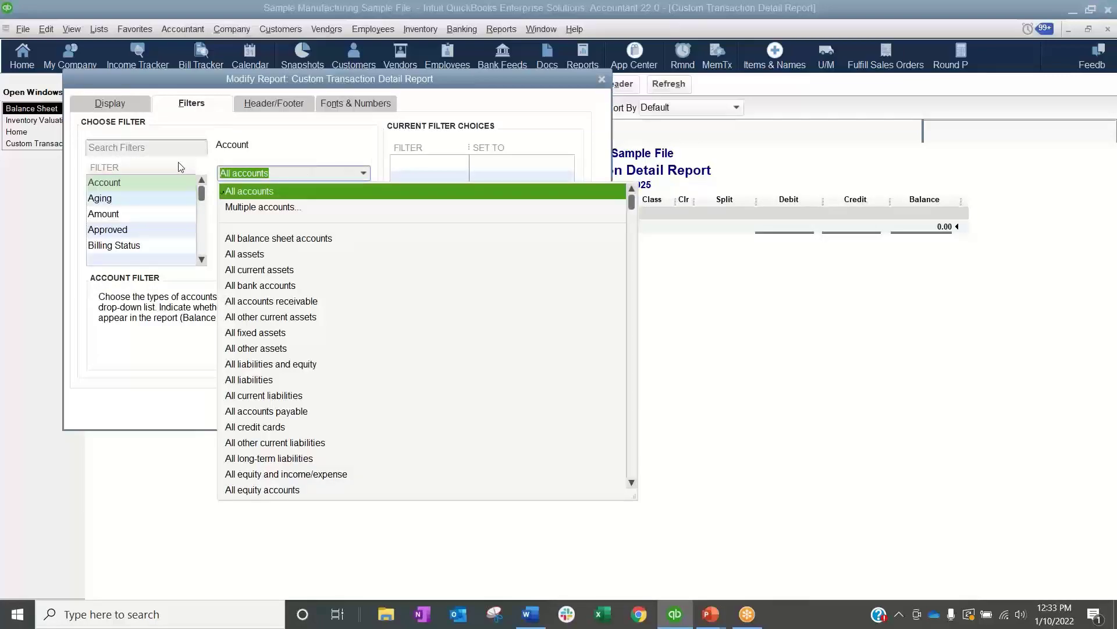
type("Materials Inventory")
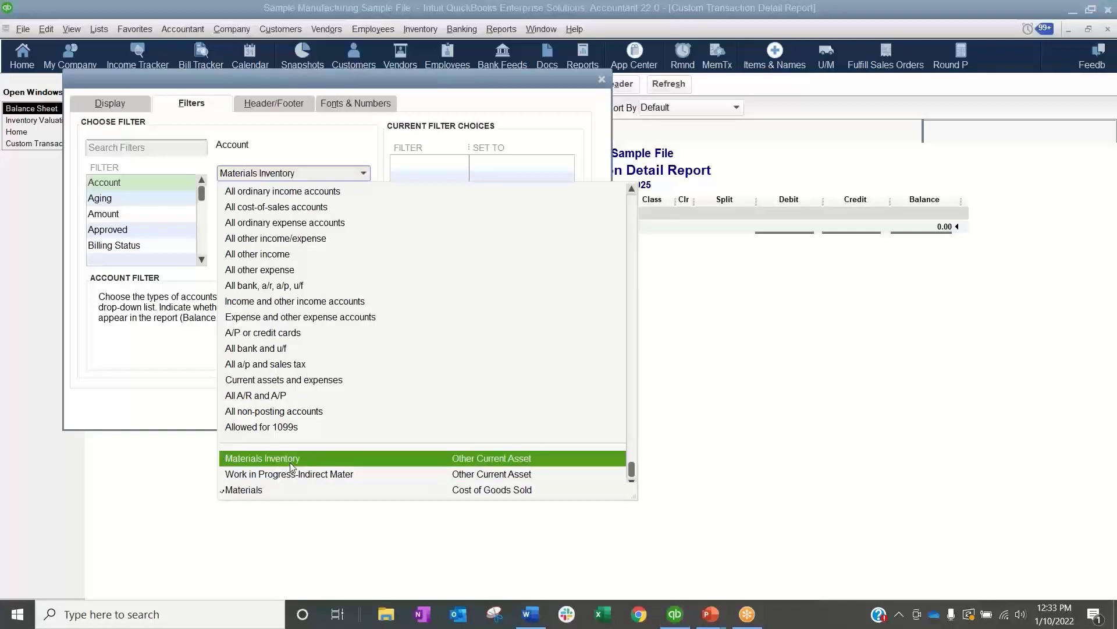
left_click(291, 464)
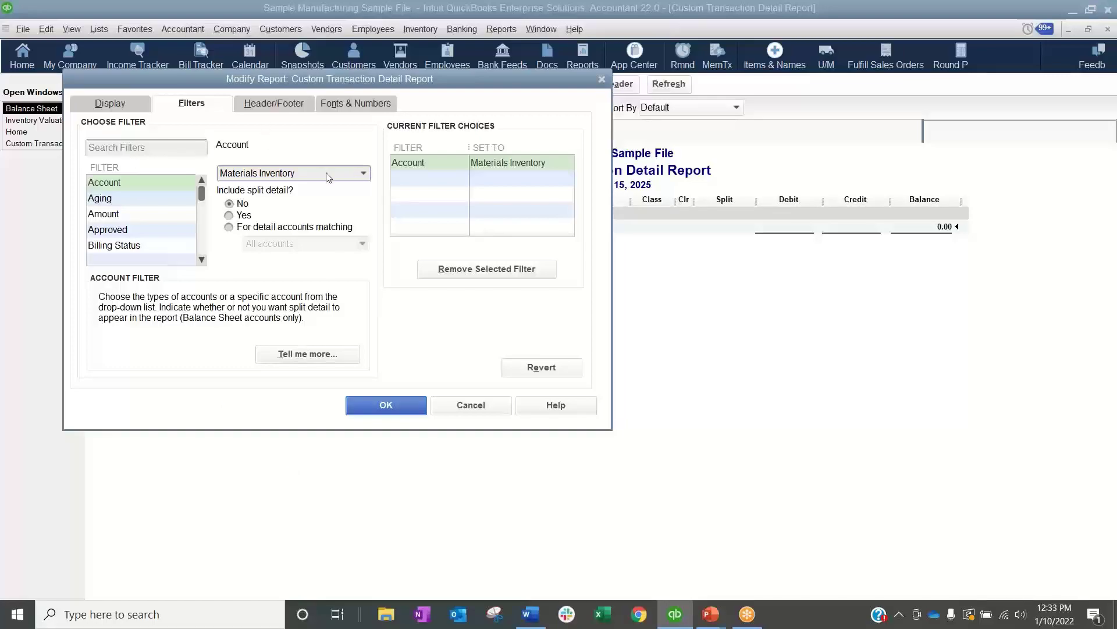
left_click(364, 173)
scroll(512, 267, "up", 8)
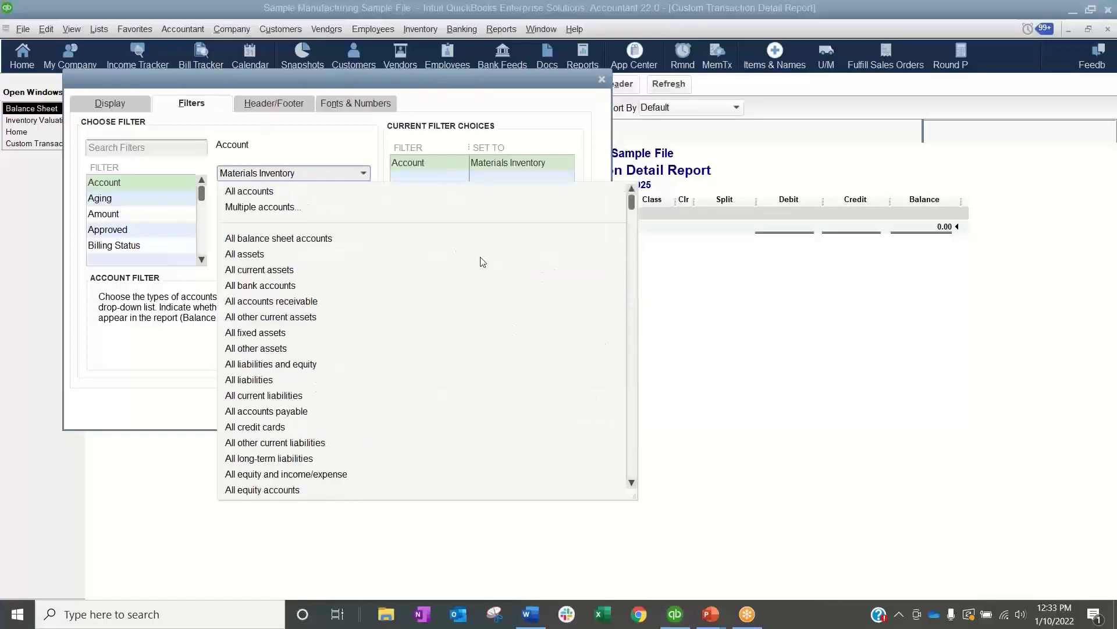
left_click(263, 208)
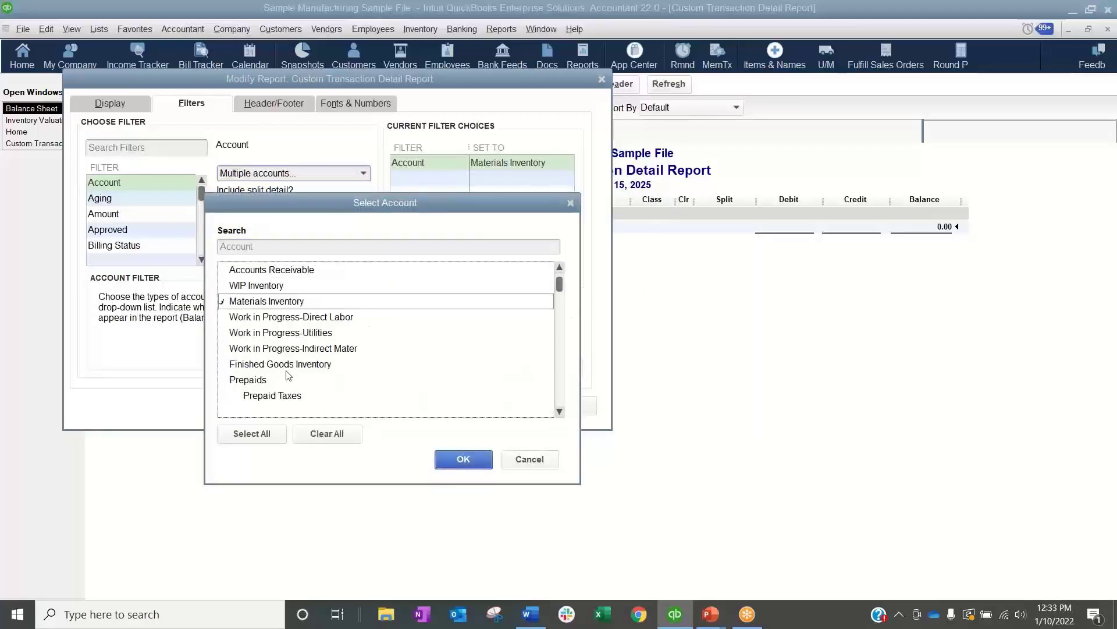
left_click(286, 367)
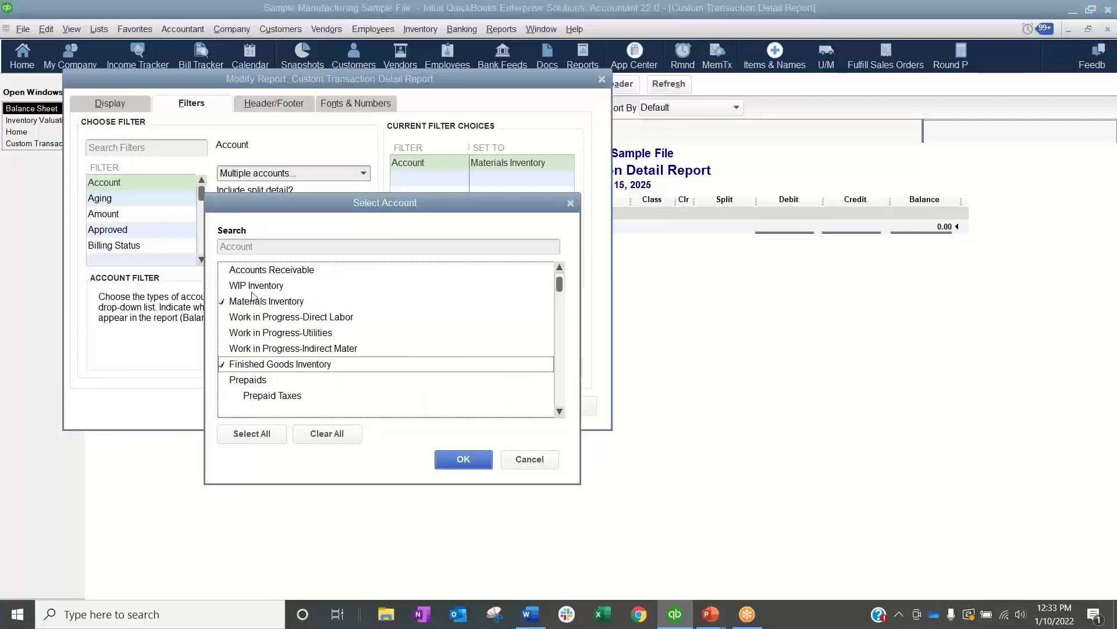
left_click(465, 461)
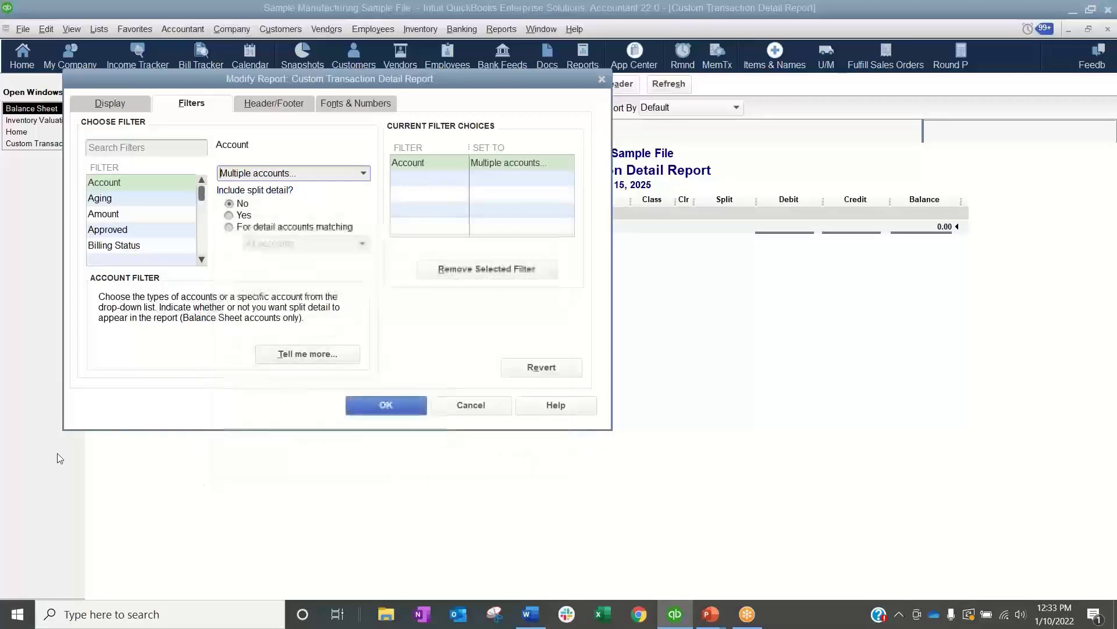
left_click(380, 407)
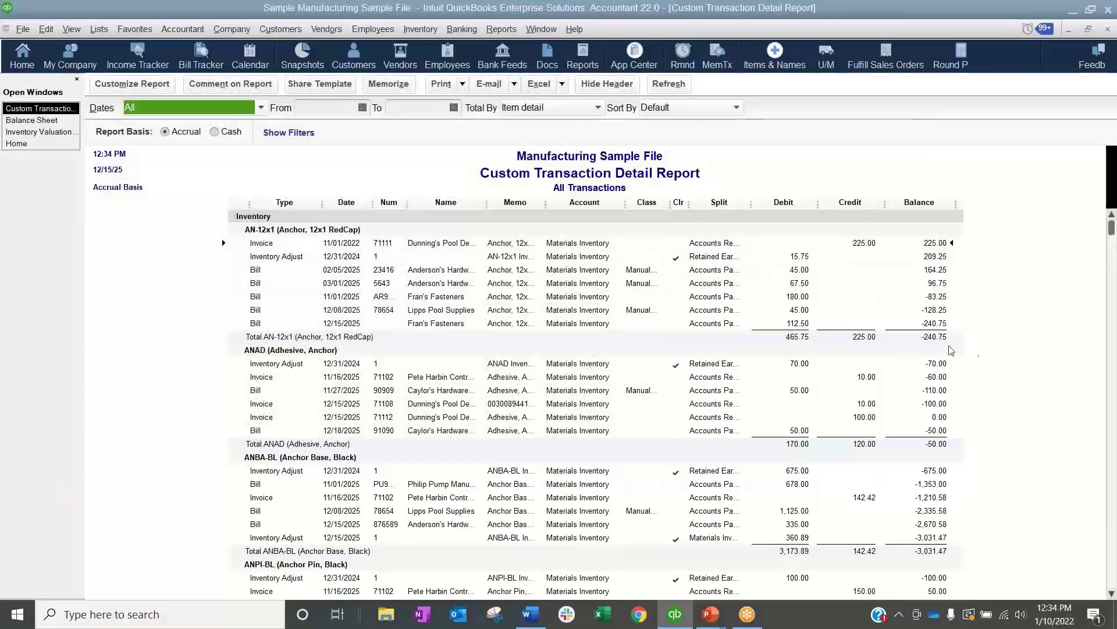
left_click(41, 132)
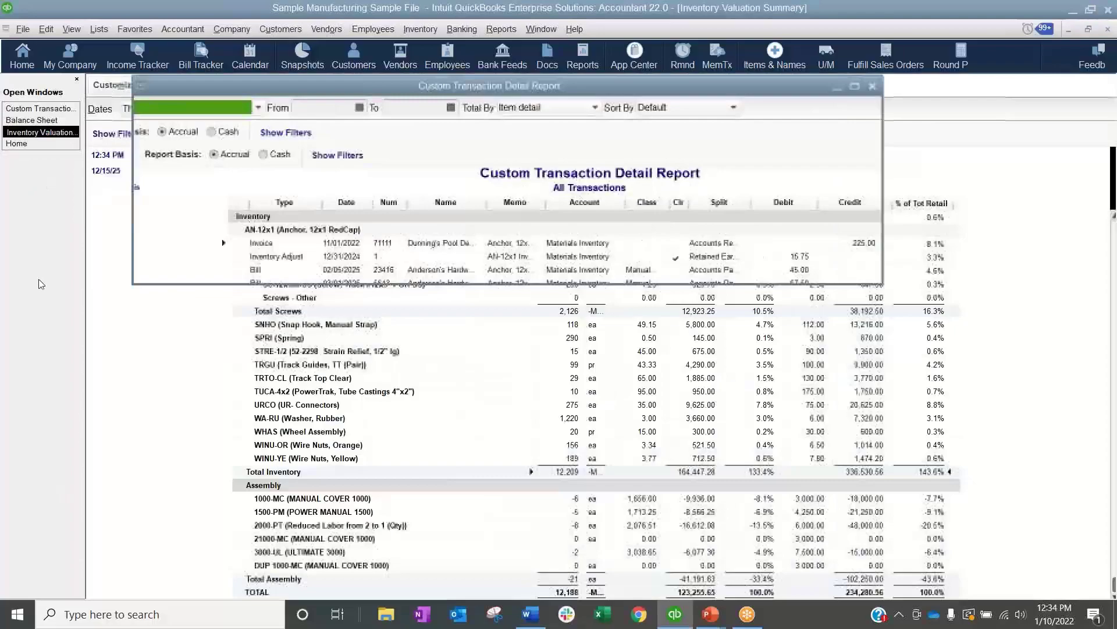
scroll(733, 294, "up", 12)
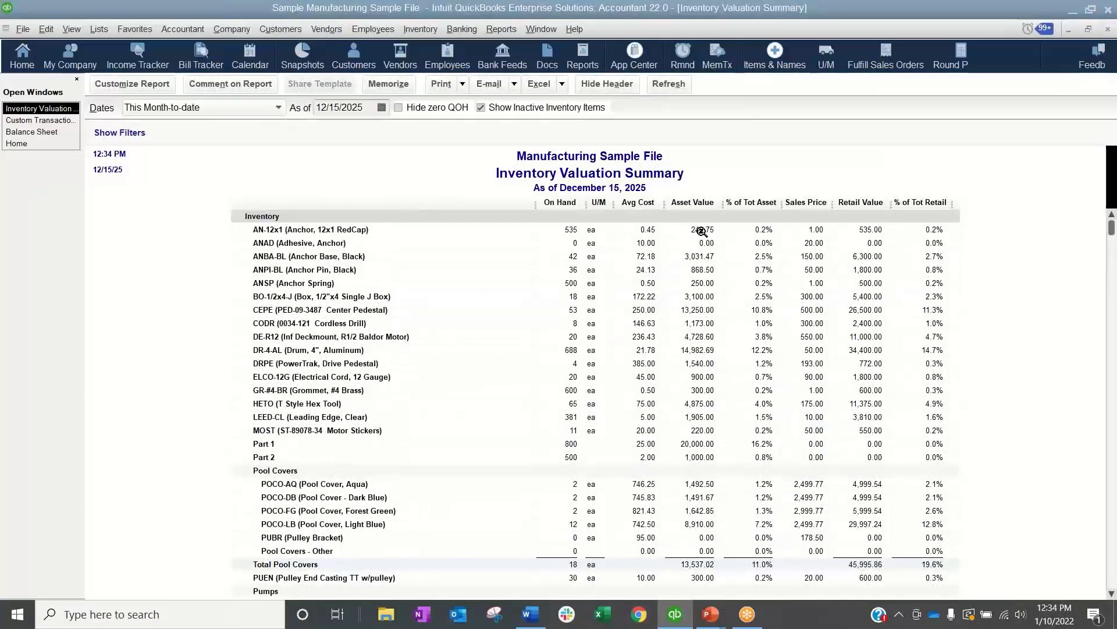
left_click(39, 120)
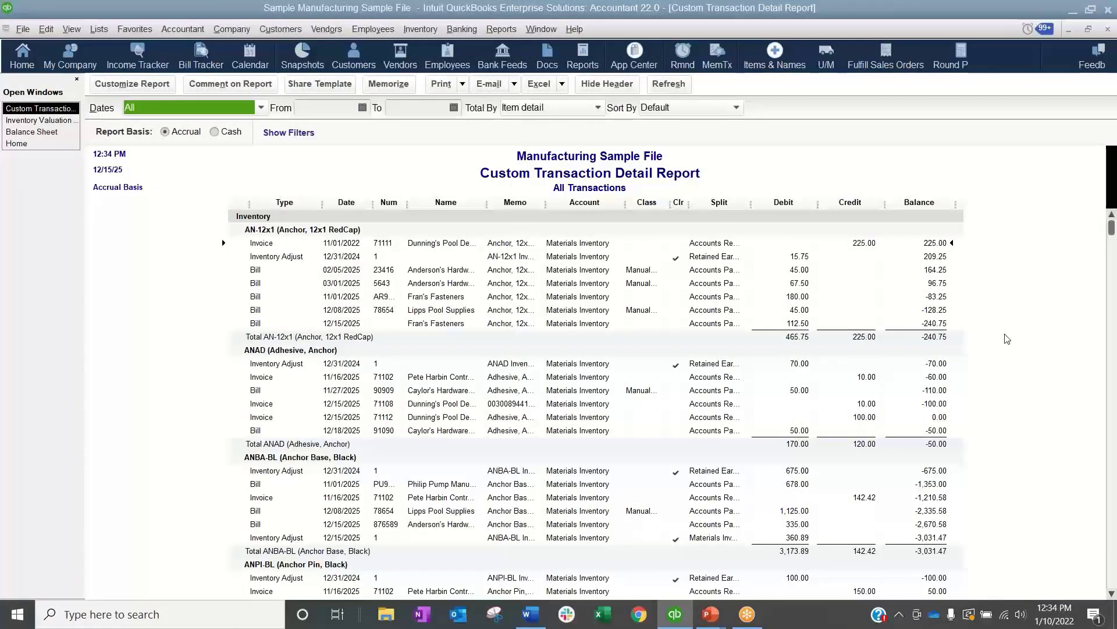
left_click_drag(1112, 228, 1063, 537)
left_click_drag(1112, 240, 1112, 579)
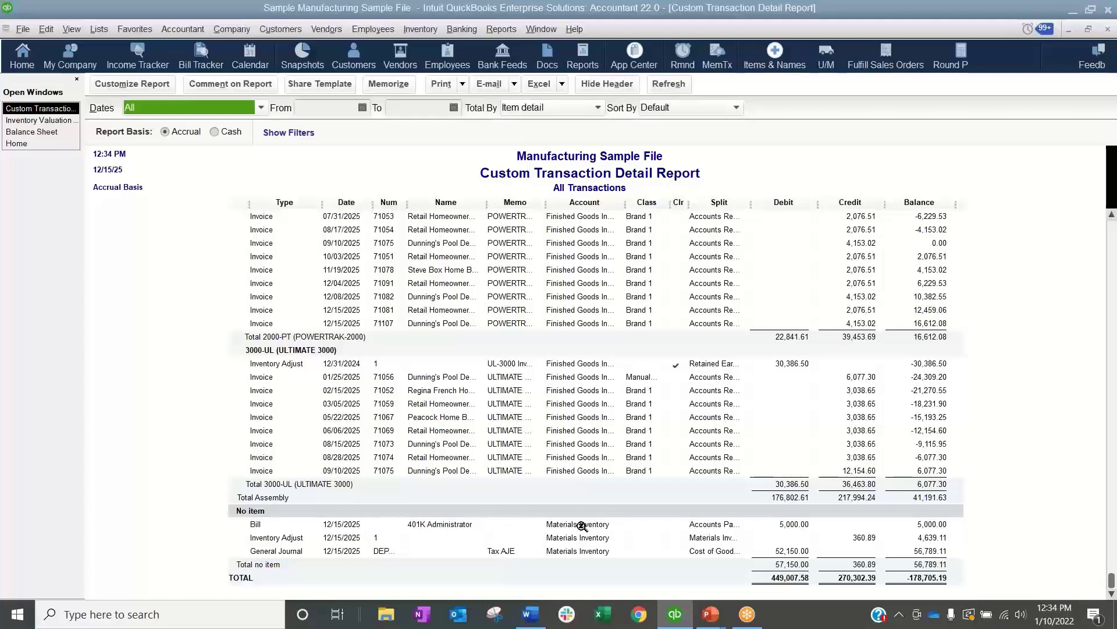
Step: Add Entered/Last Modified and Last modified by columns, then select the Bill row under No item
left_click(132, 84)
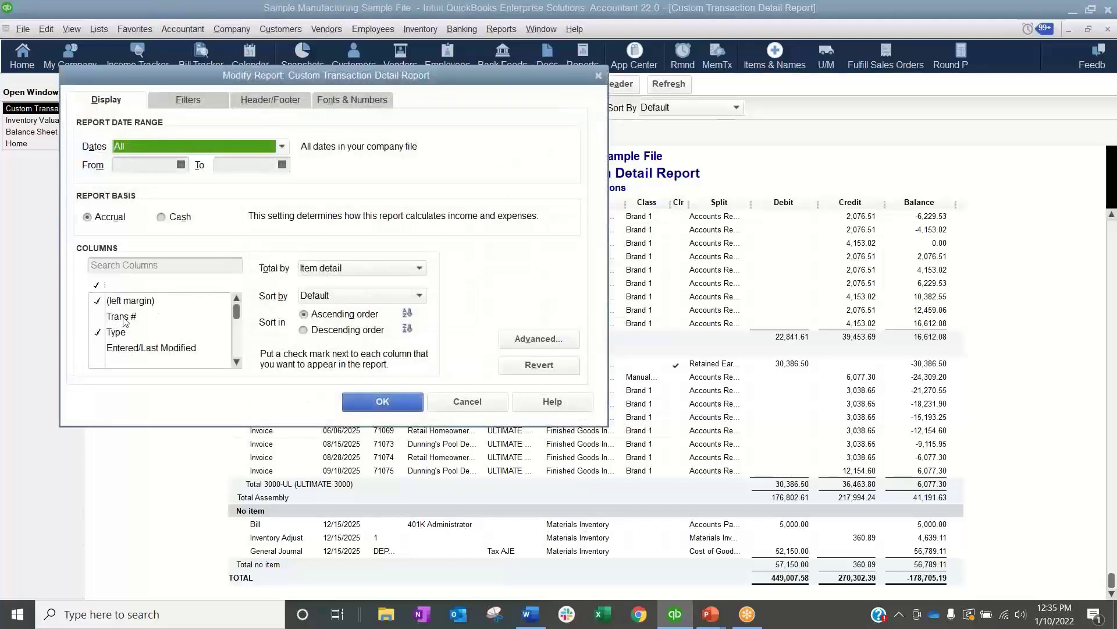
left_click(147, 266)
scroll(150, 319, "down", 1)
left_click(151, 300)
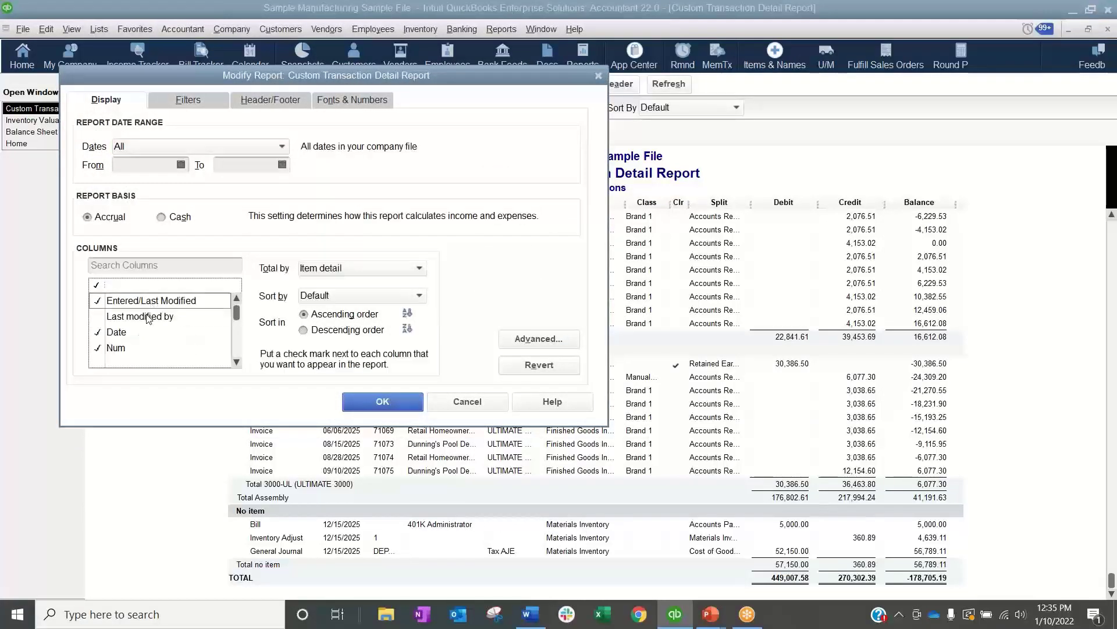
left_click(147, 316)
left_click(382, 401)
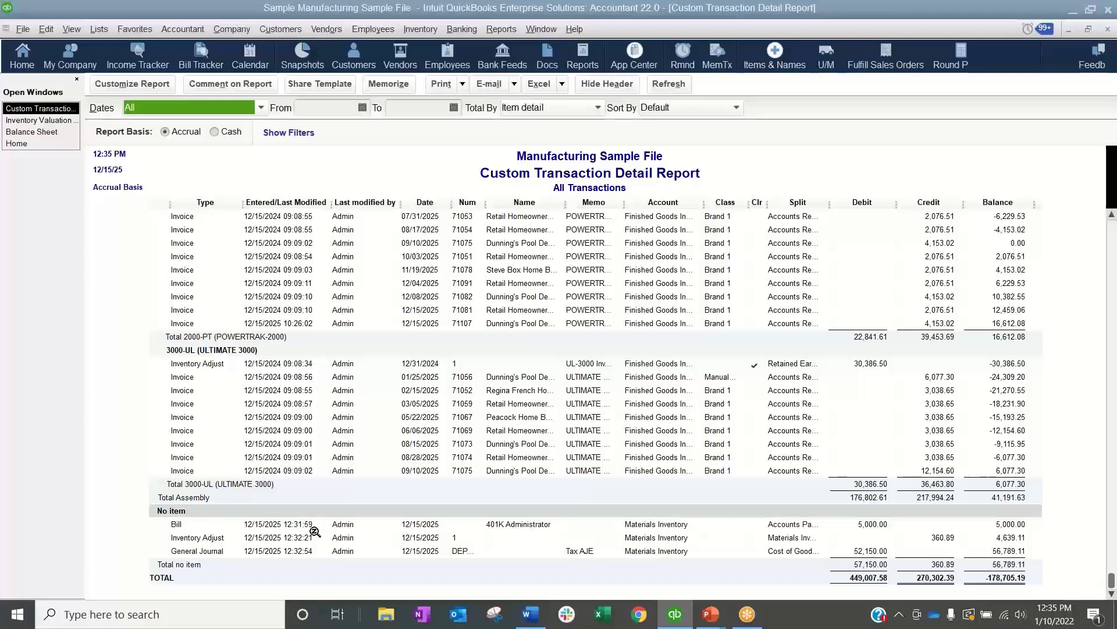
left_click(349, 527)
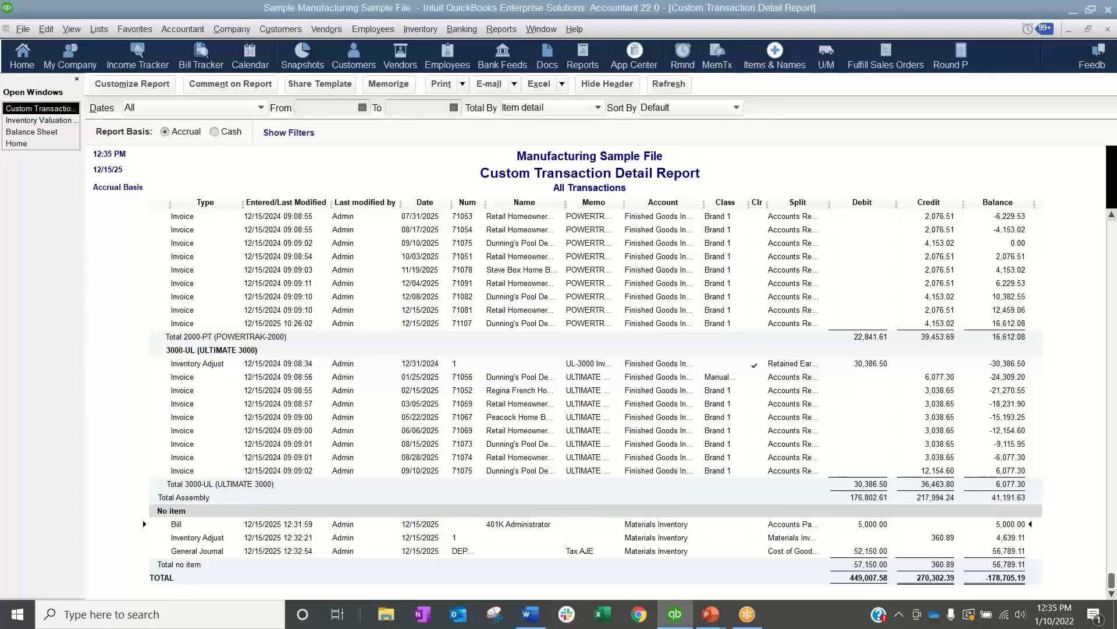
Step: Close the custom transaction detail and Inventory Valuation Summary reports without memorizing them
left_click(1108, 28)
left_click(596, 296)
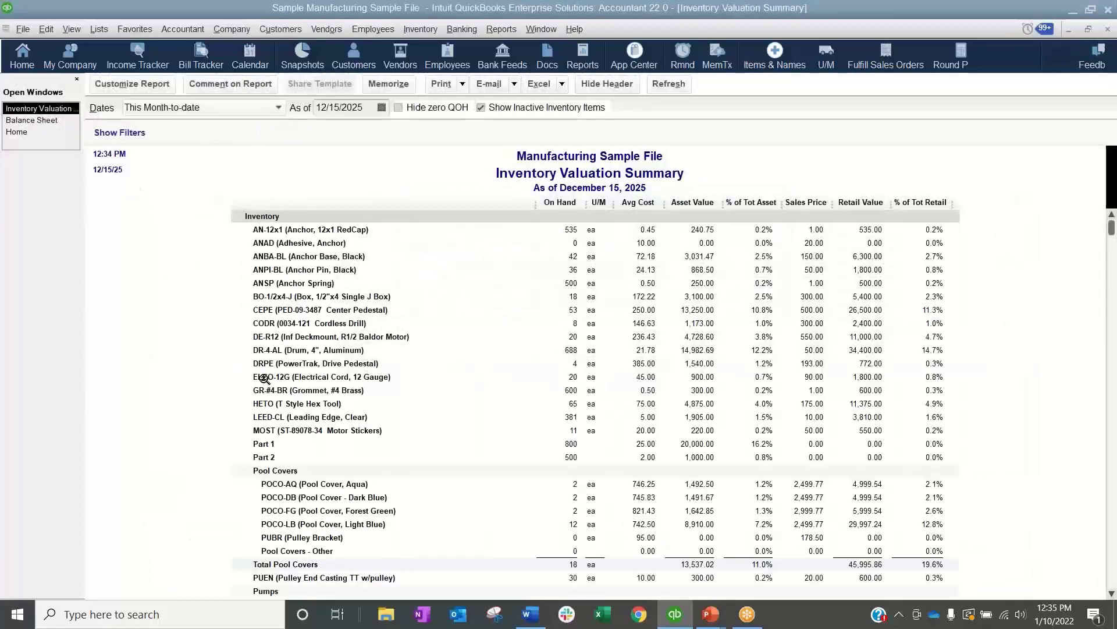
left_click(1108, 29)
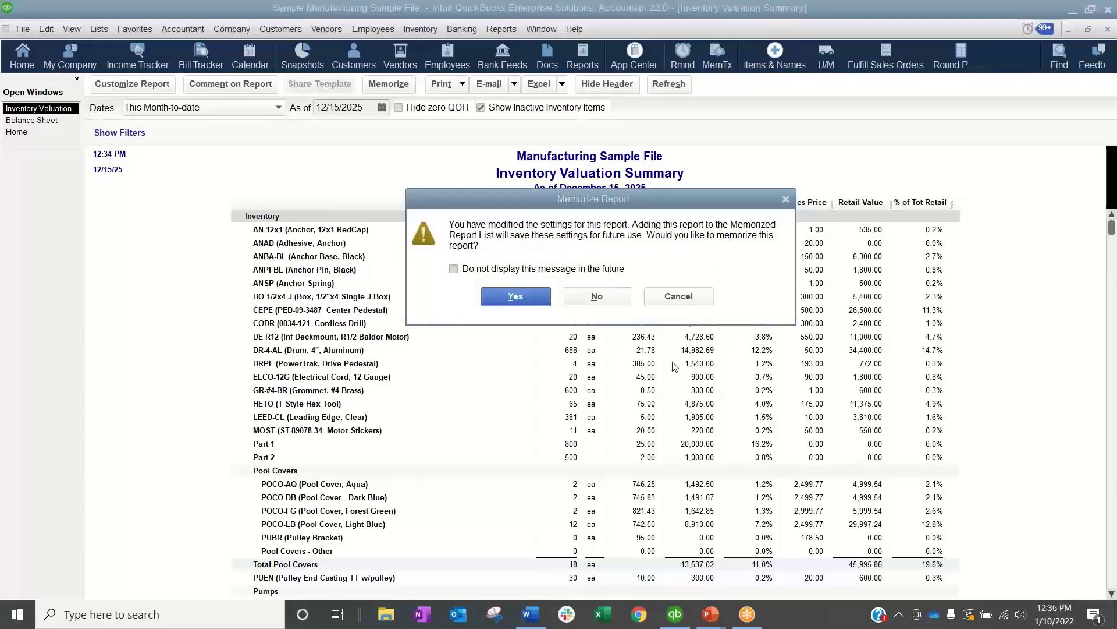
left_click(600, 302)
Step: Open the Inventory Valuation Detail report and scroll through its items
left_click(499, 29)
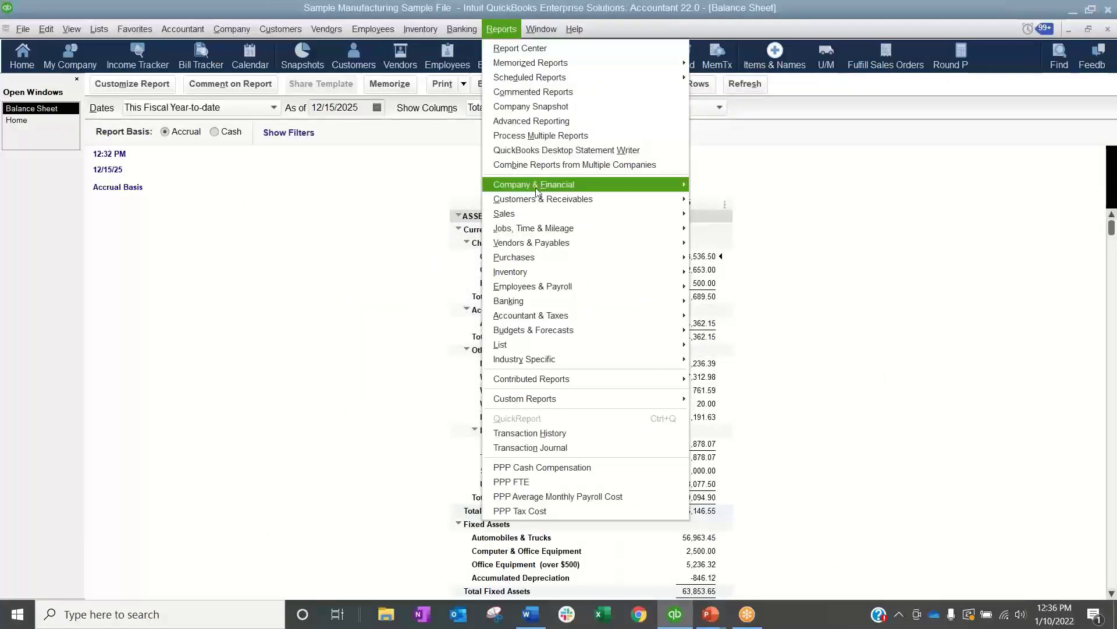
mouse_move(545, 275)
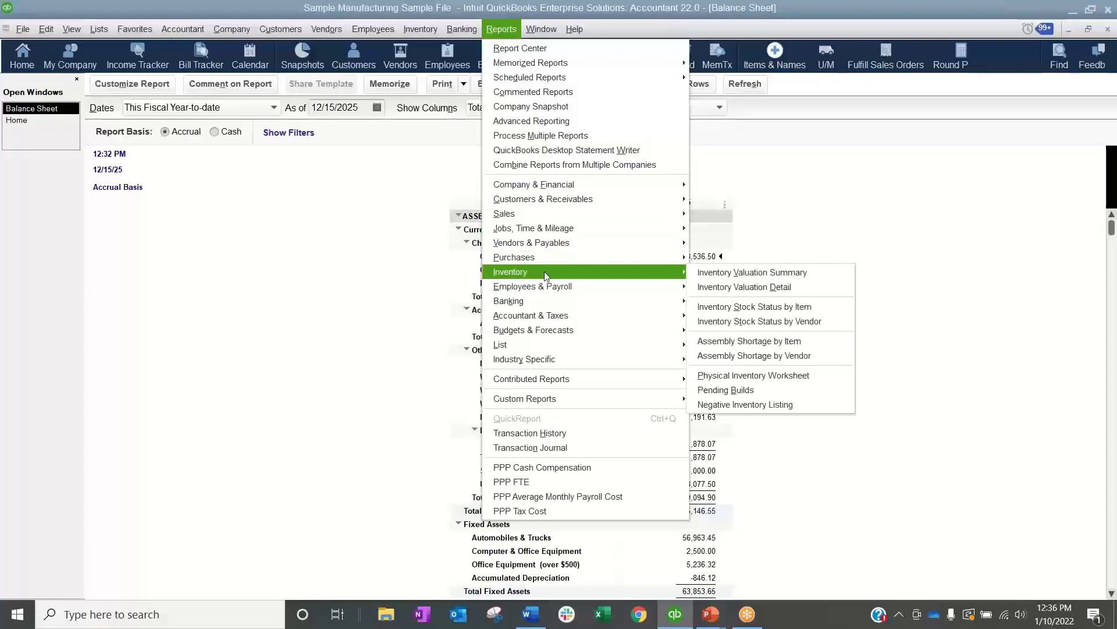
left_click(767, 285)
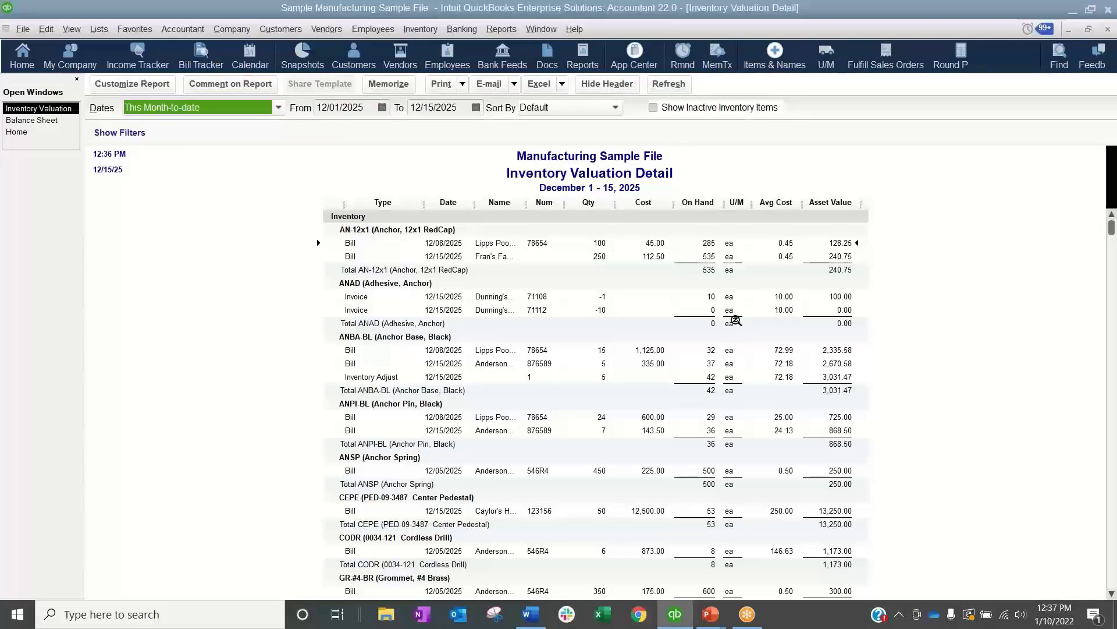
scroll(736, 321, "down", 4)
scroll(737, 321, "down", 15)
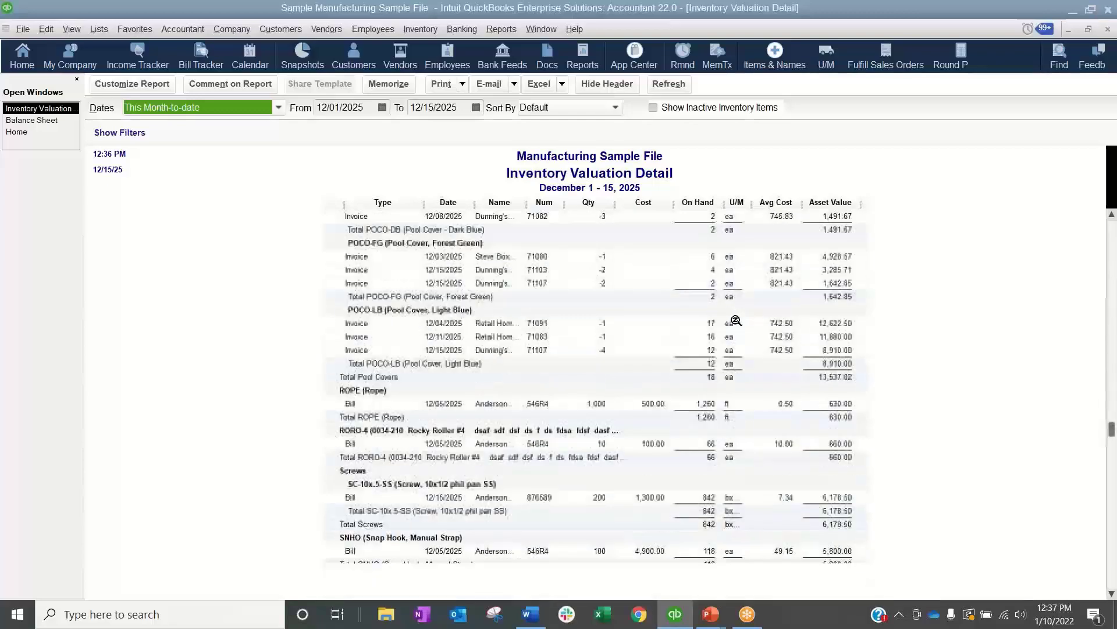
scroll(736, 320, "up", 20)
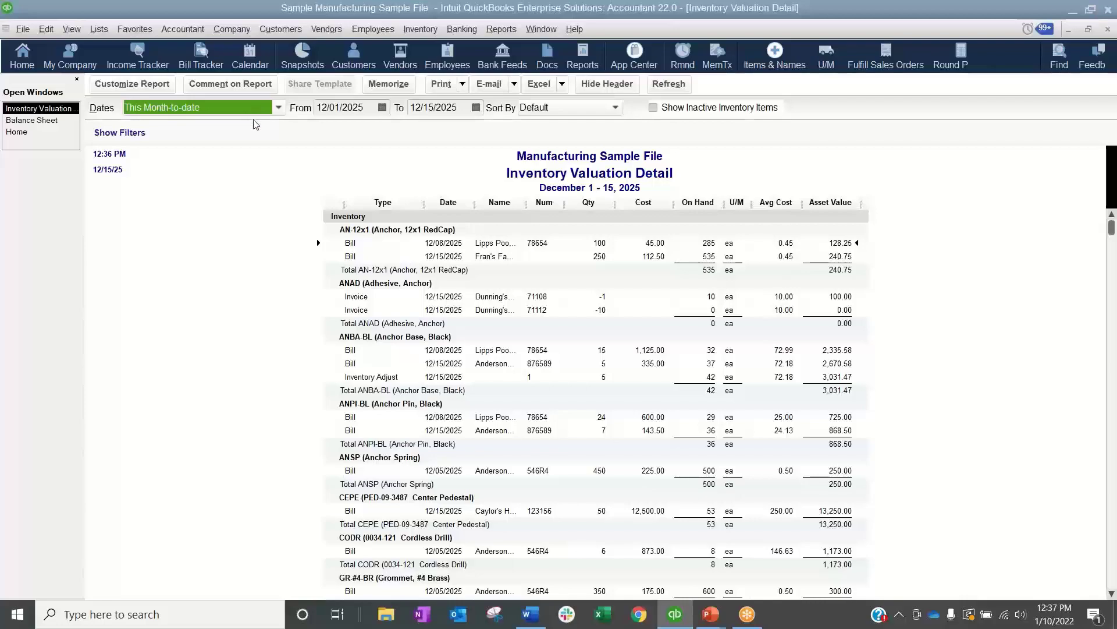
key("a")
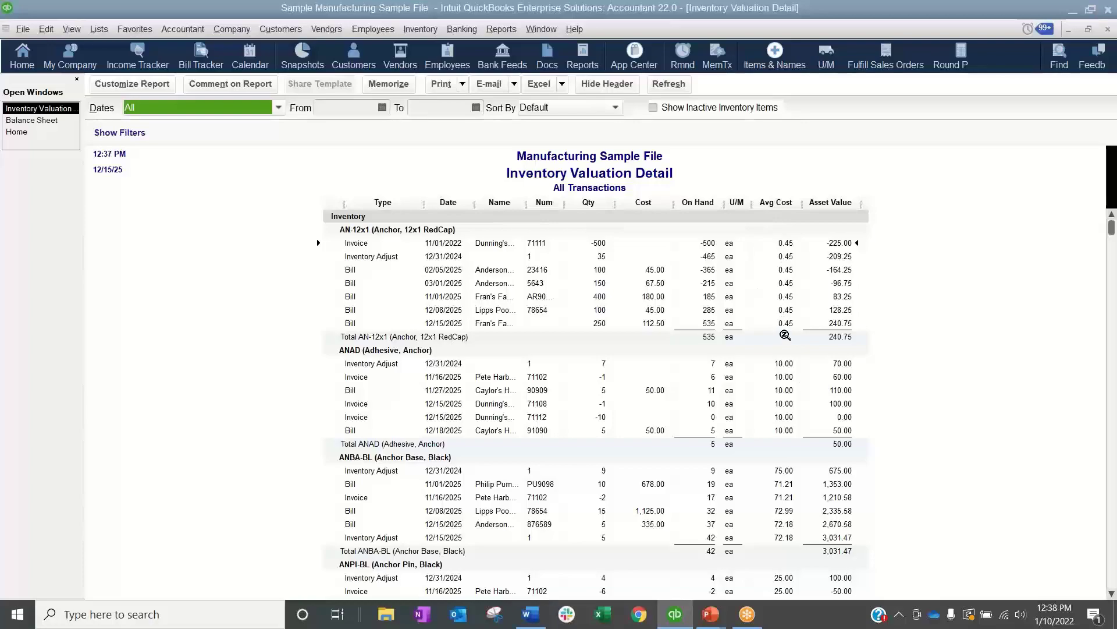
scroll(786, 335, "down", 1)
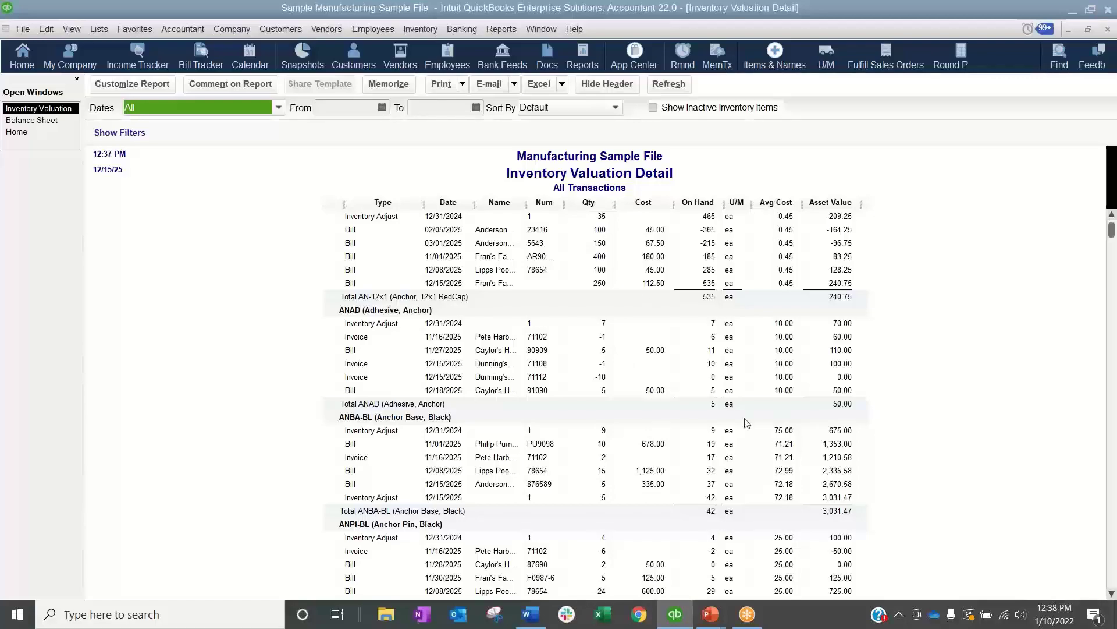
scroll(747, 423, "down", 1)
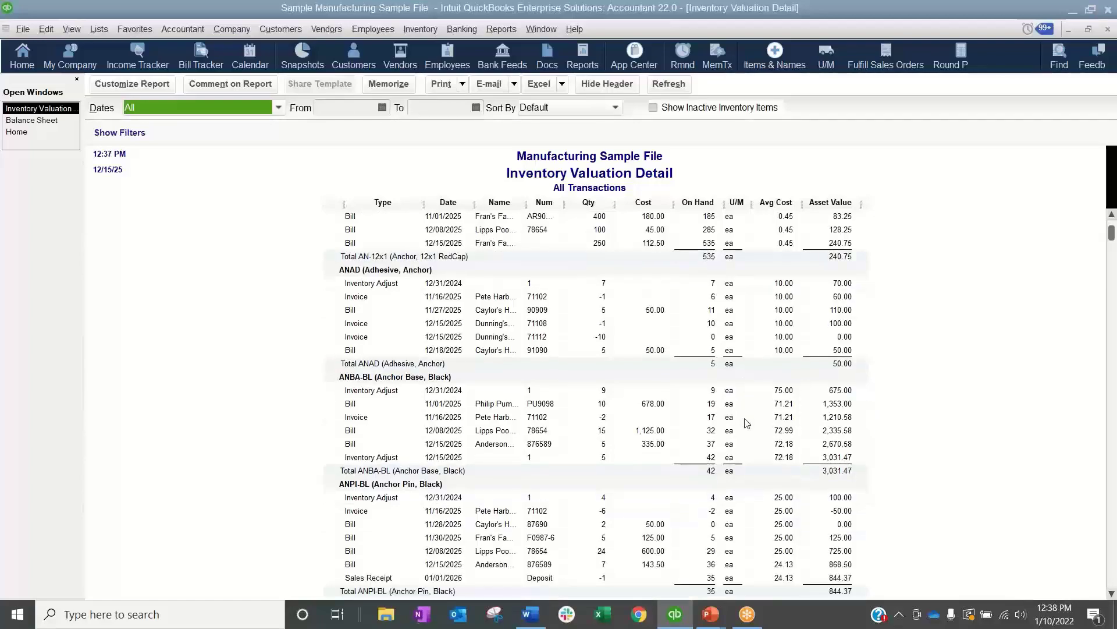
scroll(748, 423, "up", 2)
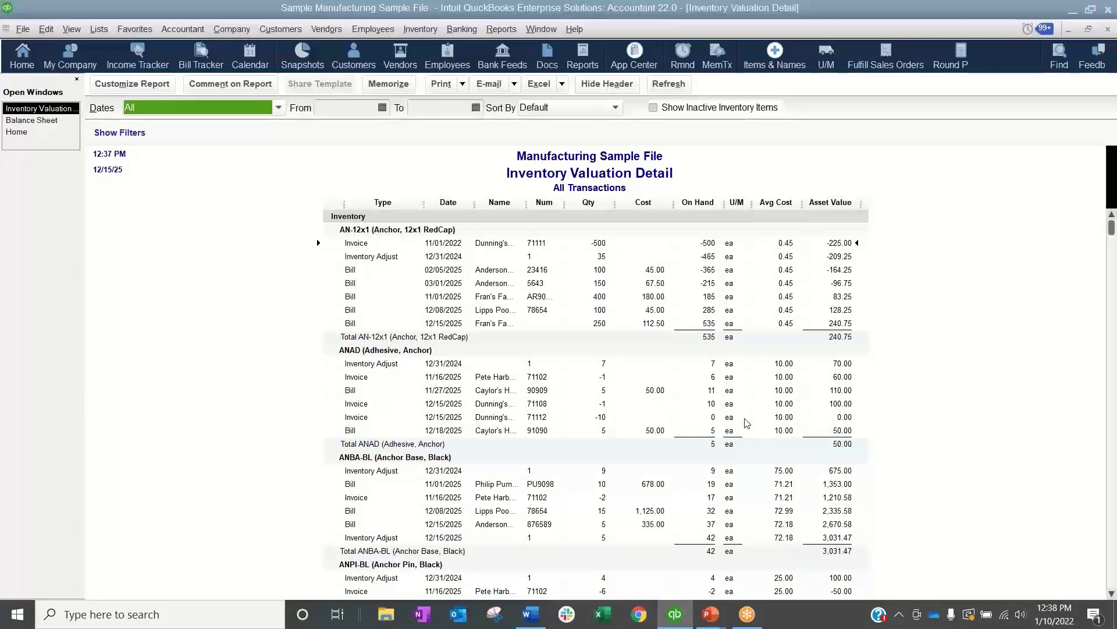
scroll(748, 423, "down", 9)
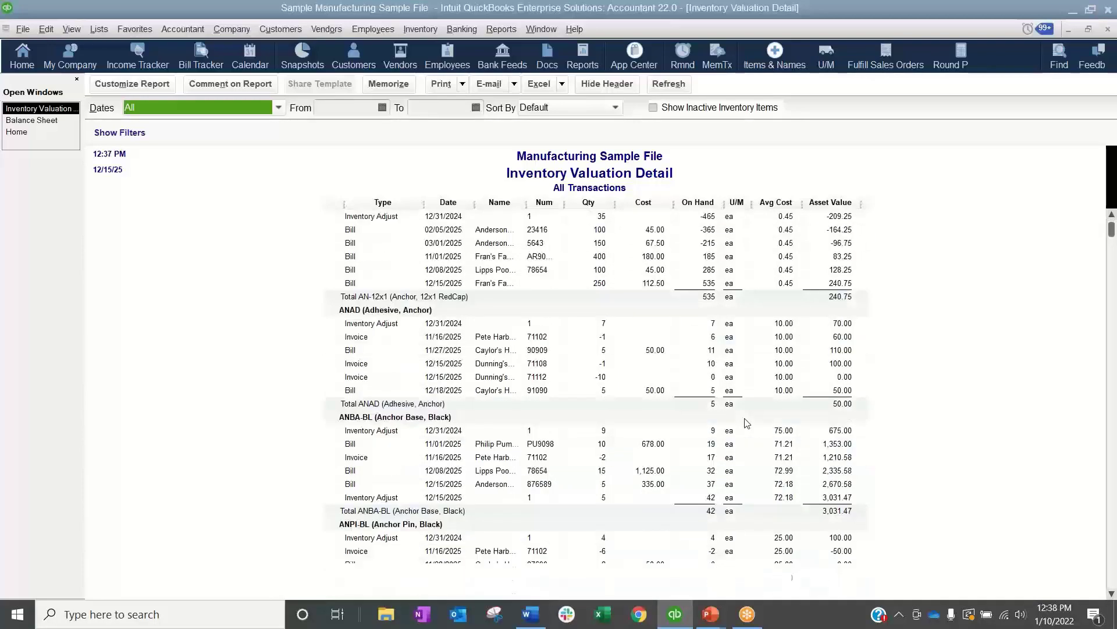
scroll(747, 423, "down", 5)
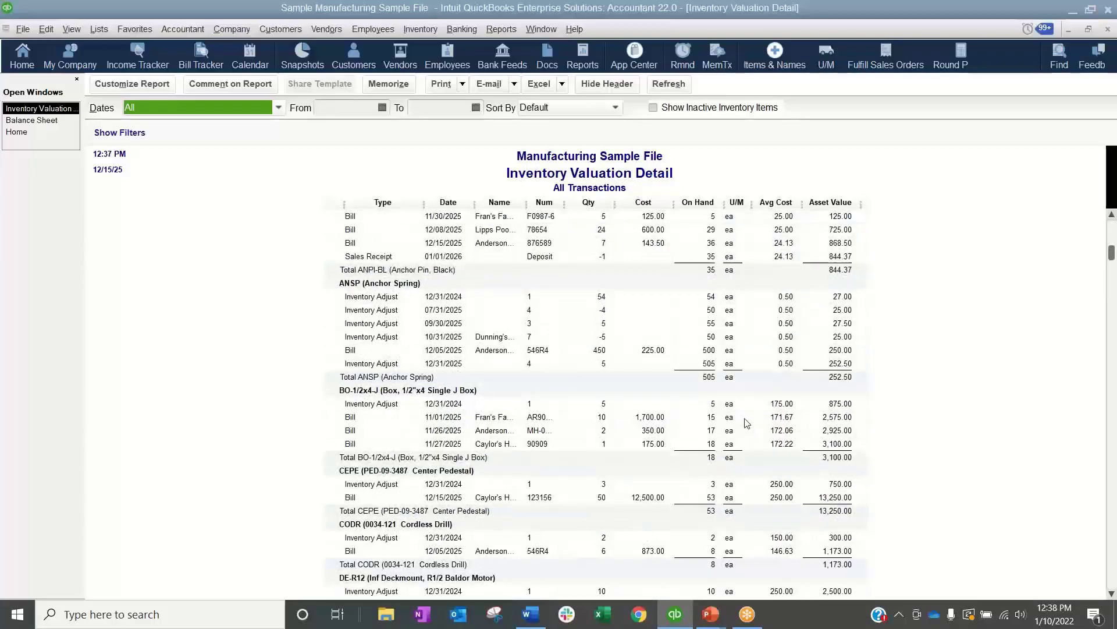
scroll(748, 423, "down", 2)
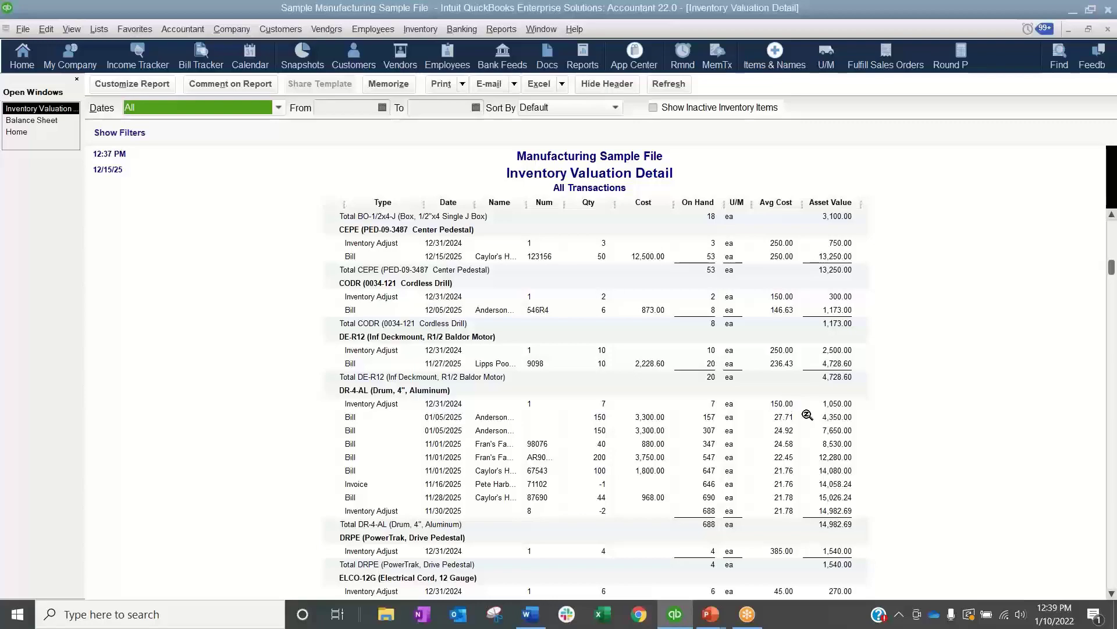
scroll(808, 415, "down", 5)
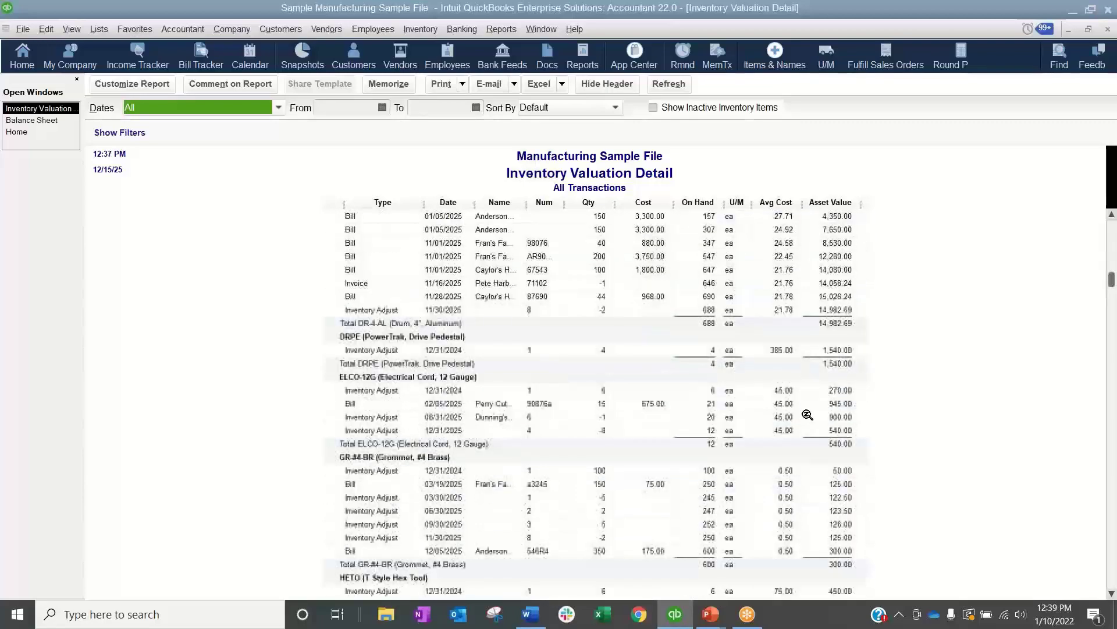
scroll(808, 414, "down", 5)
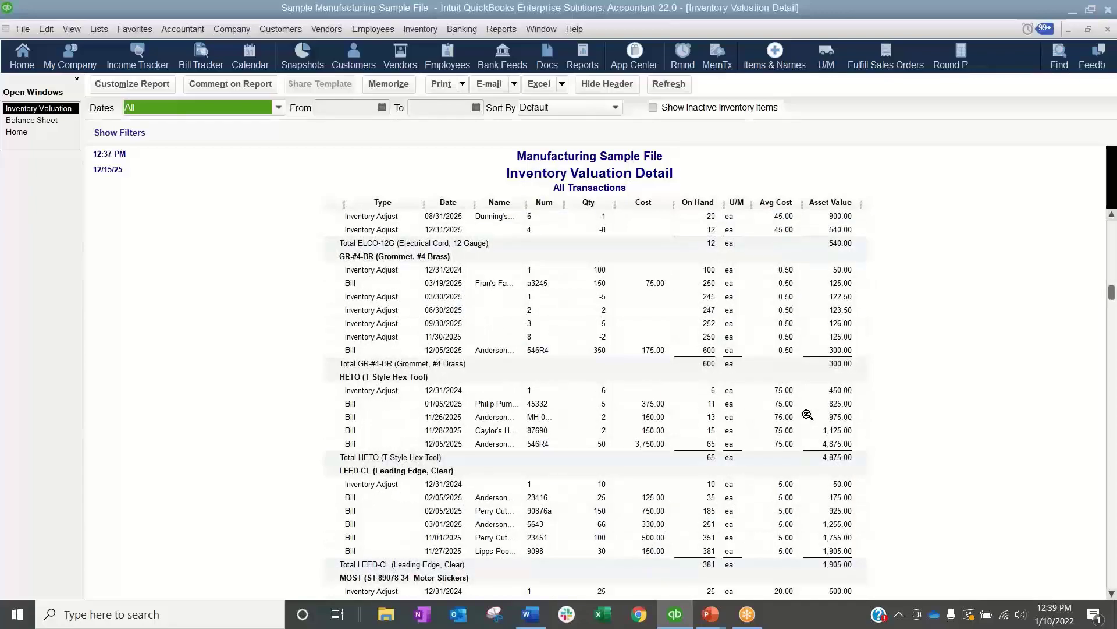
scroll(807, 415, "up", 15)
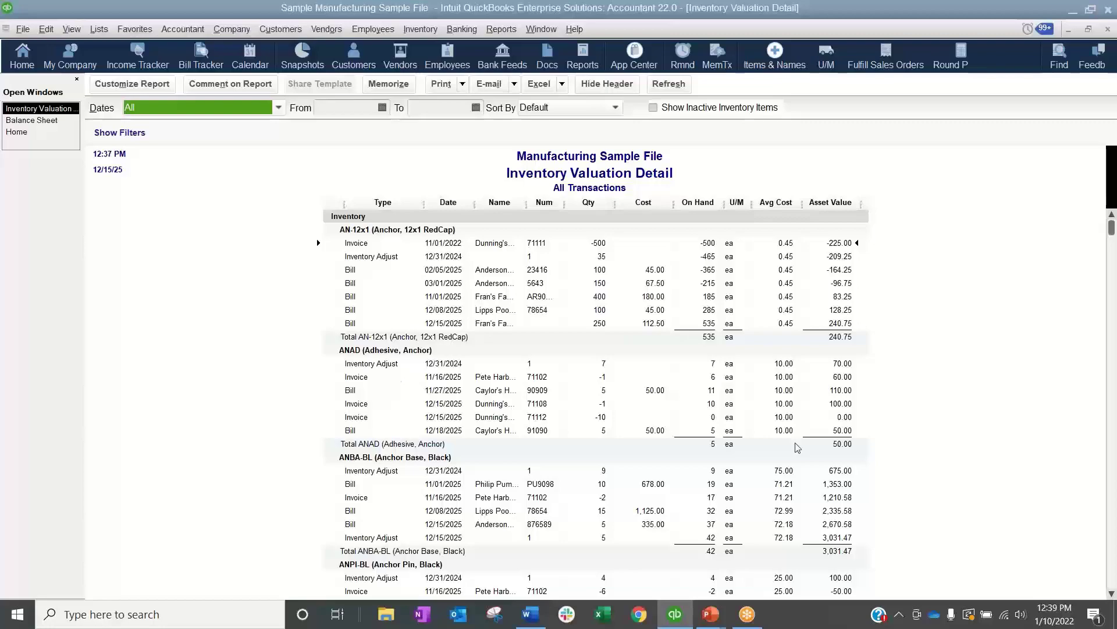
Step: Export the Inventory Valuation Detail to a new Excel worksheet and maximize the Book2 window
left_click(562, 84)
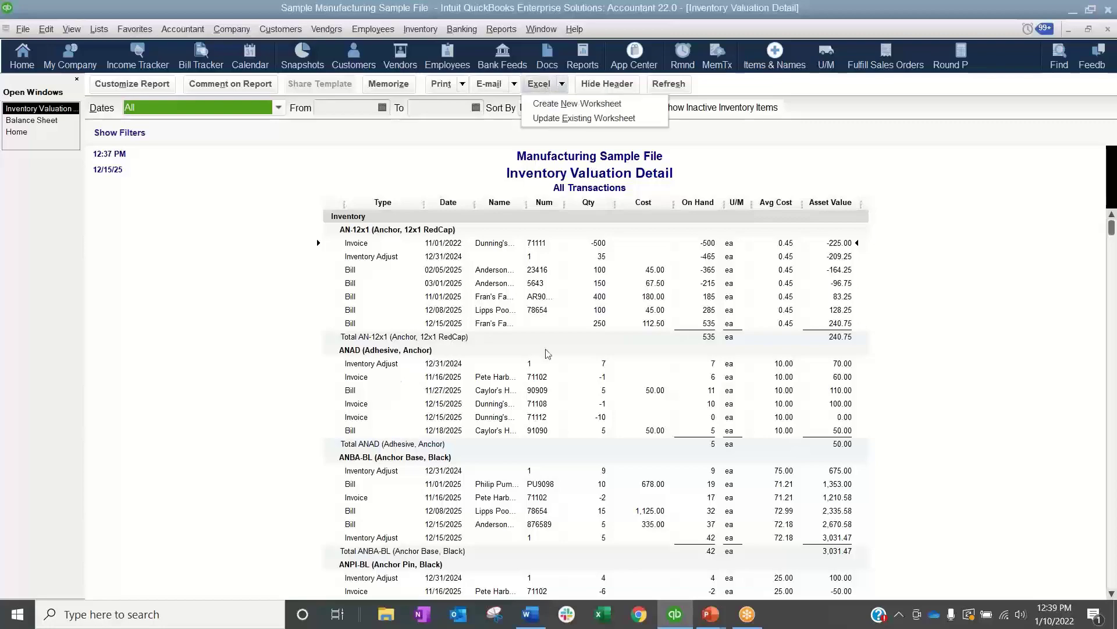
left_click(569, 106)
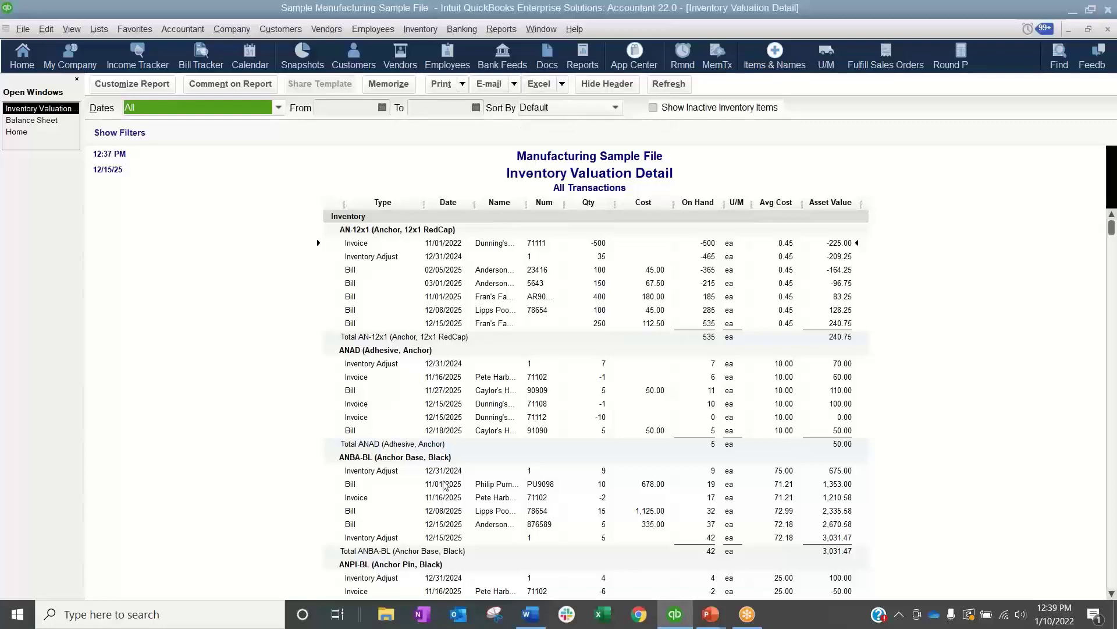
left_click(565, 408)
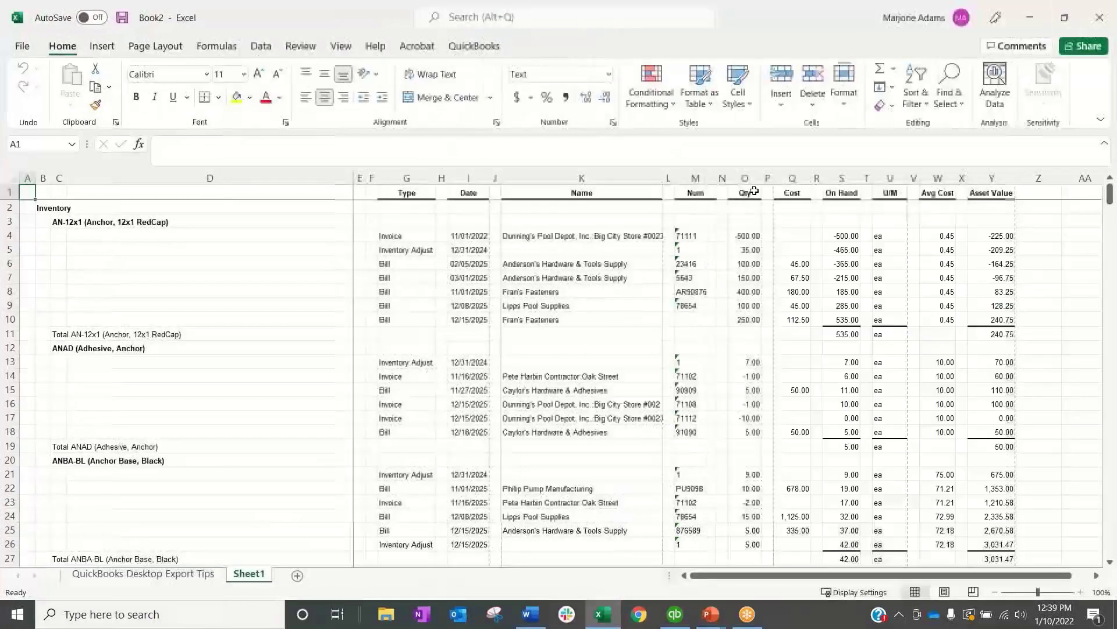
left_click(927, 74)
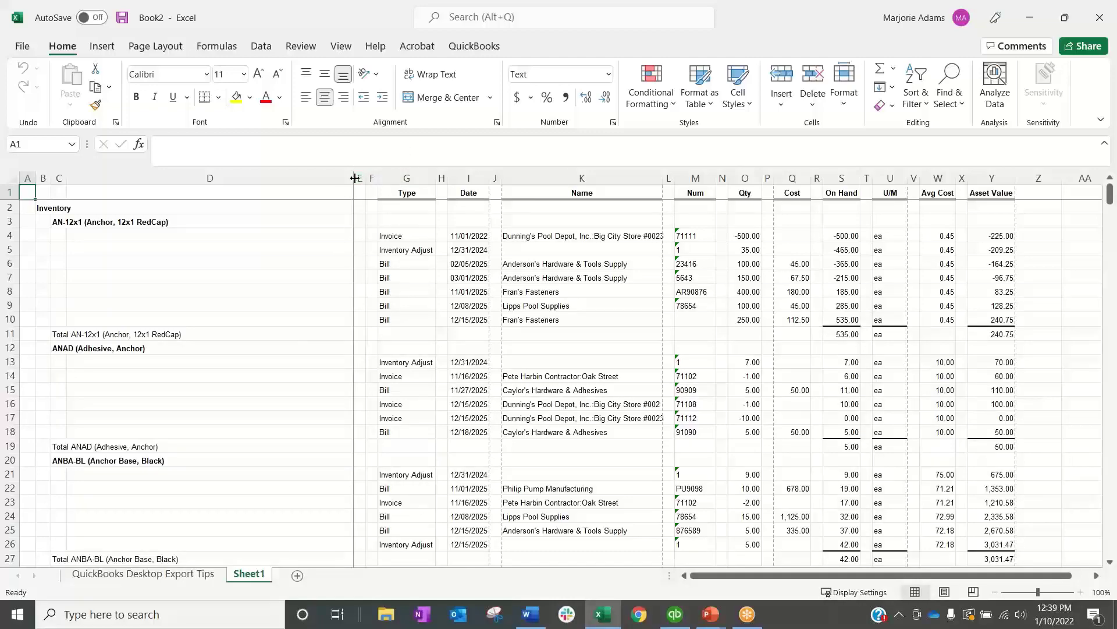
Step: Widen item-name column D and hide columns E through V
left_click_drag(355, 178, 939, 182)
right_click(938, 182)
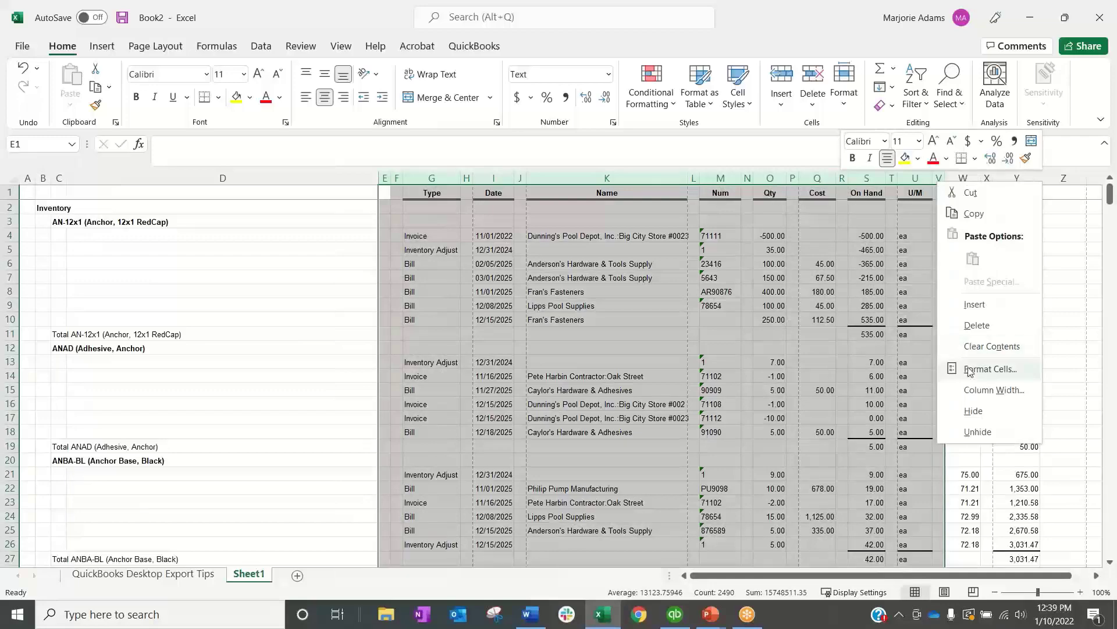
left_click(966, 419)
left_click(635, 375)
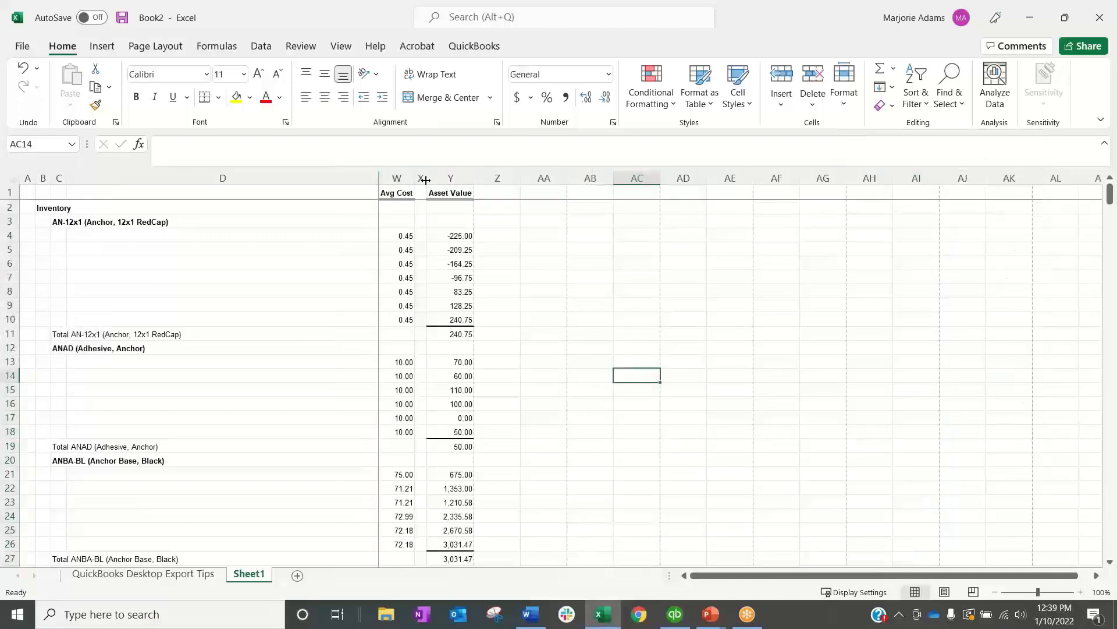
Step: Widen column X and hide the Asset Value column Y
left_click_drag(475, 178, 556, 179)
left_click(523, 178)
right_click(522, 179)
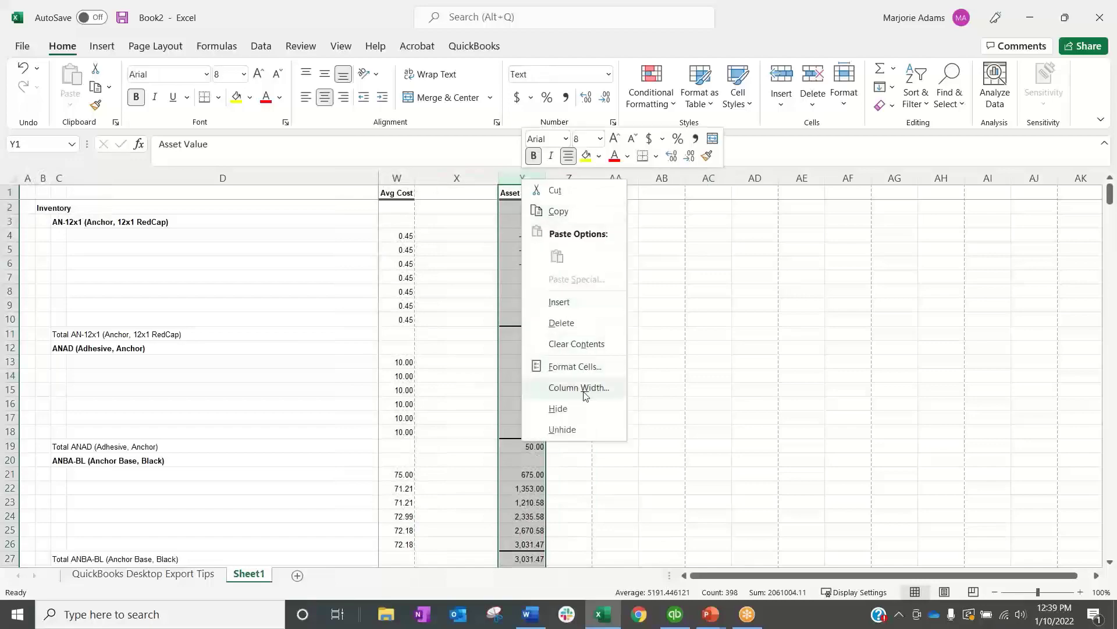
left_click(562, 413)
left_click(325, 232)
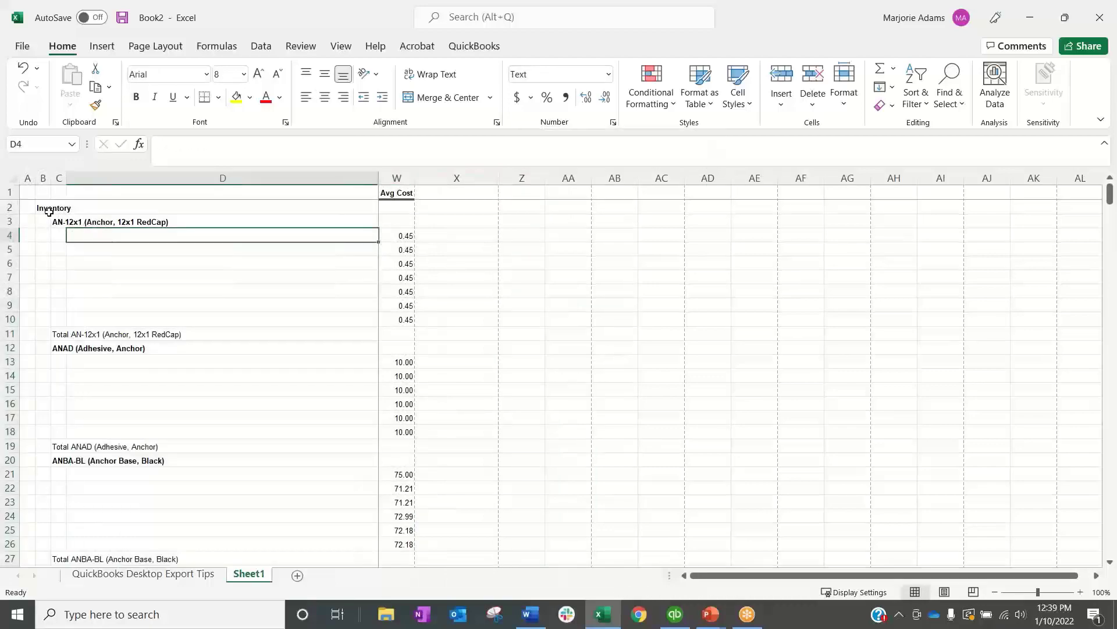
left_click(57, 234)
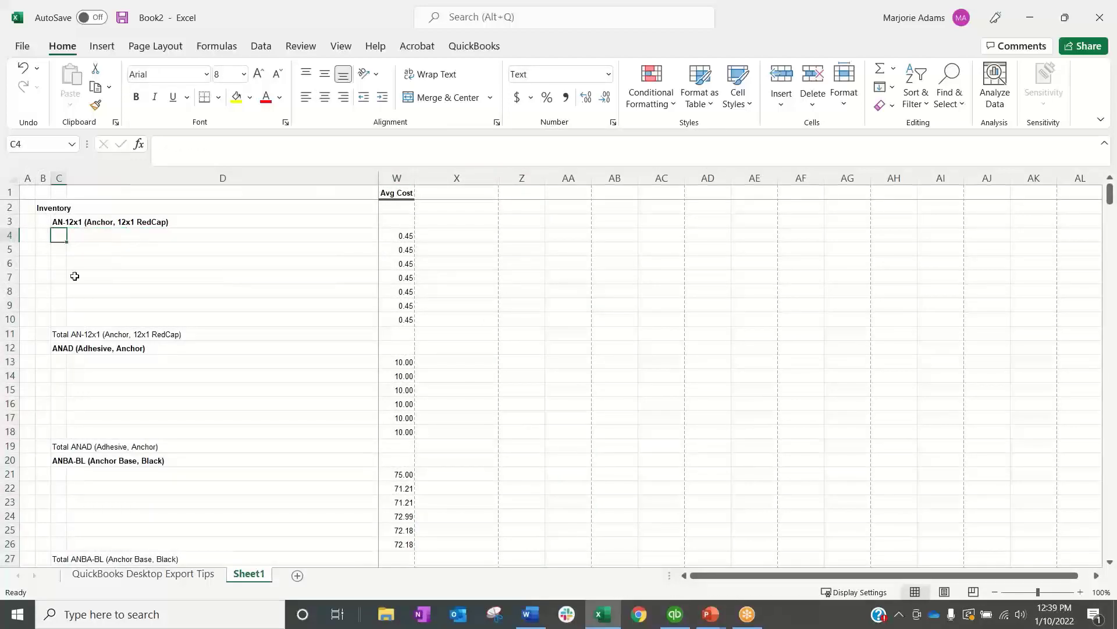
left_click(91, 235)
left_click(90, 220)
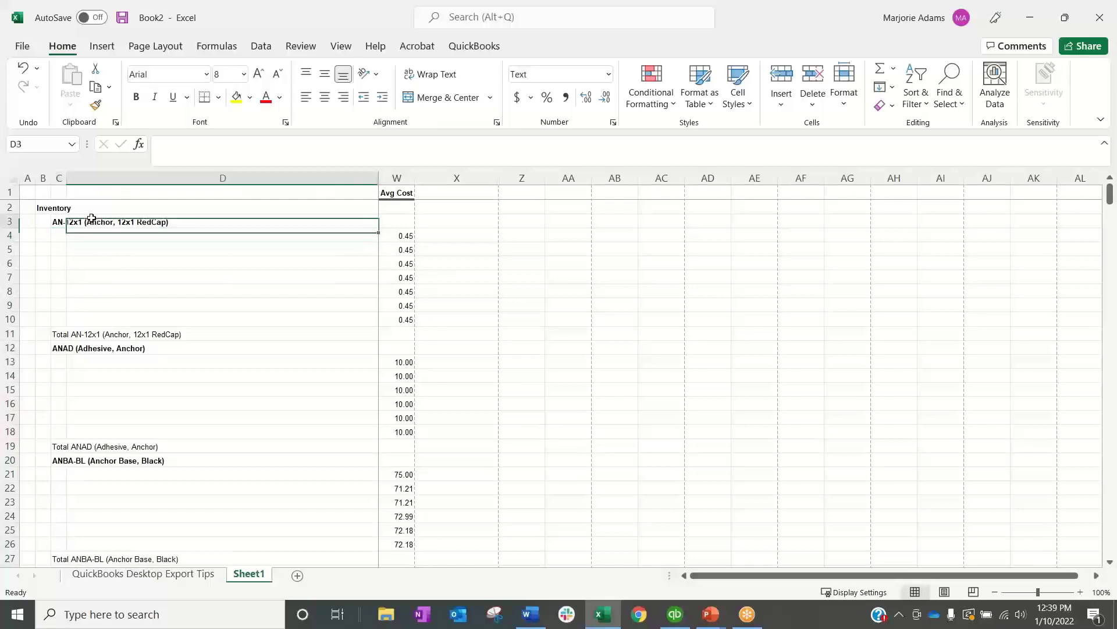
Step: Enter the formula =if(C3="",D2,C3) in cell D3
type("=")
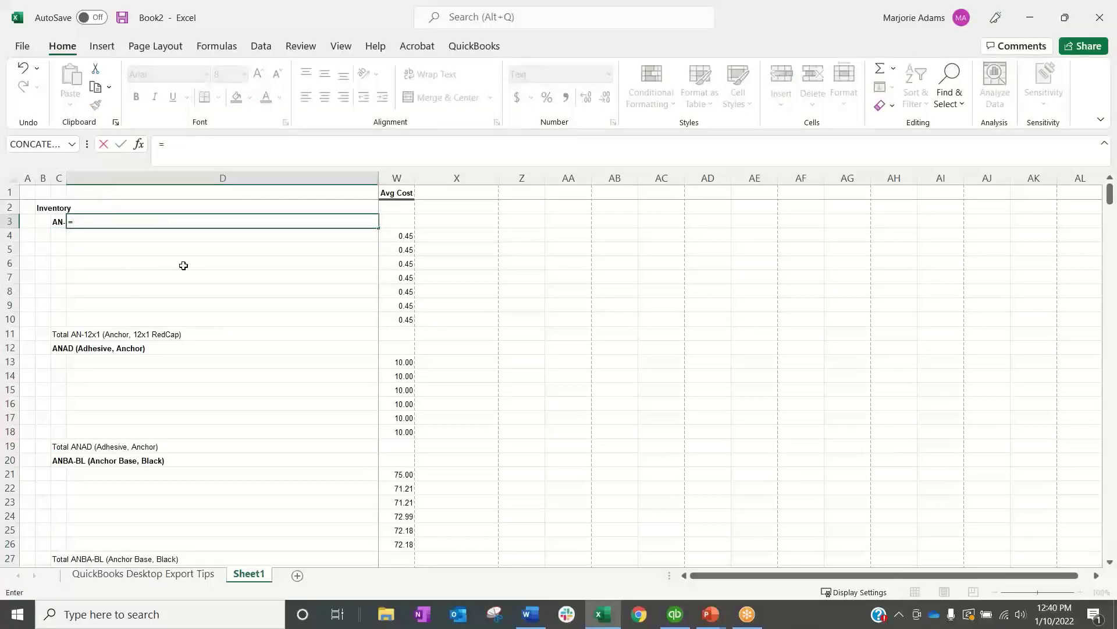
type("if(")
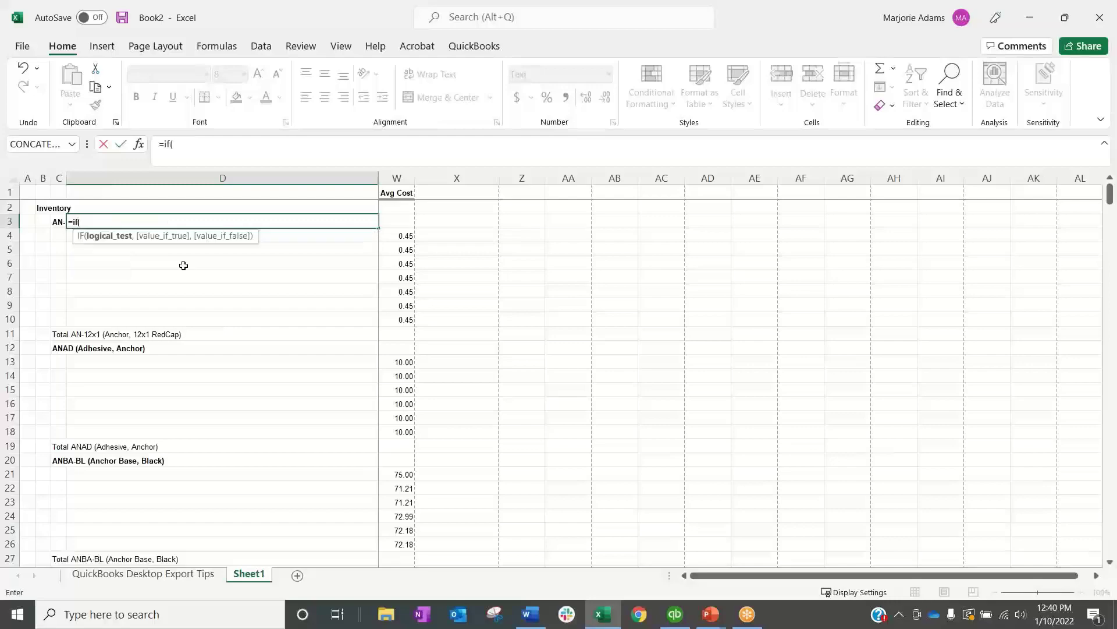
left_click(55, 222)
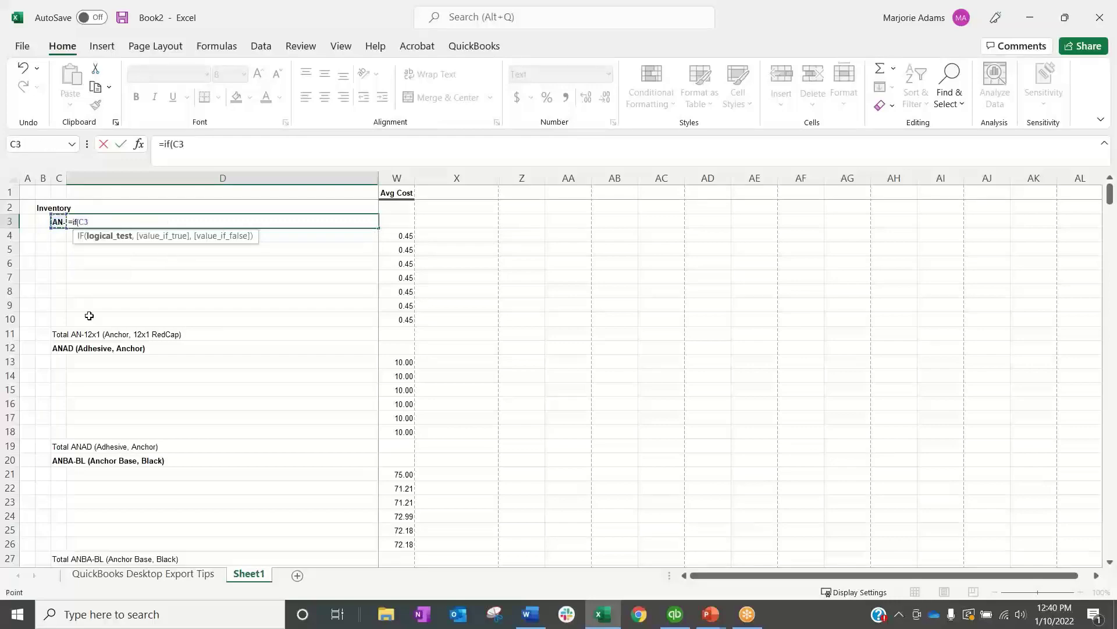
type("=\"\",")
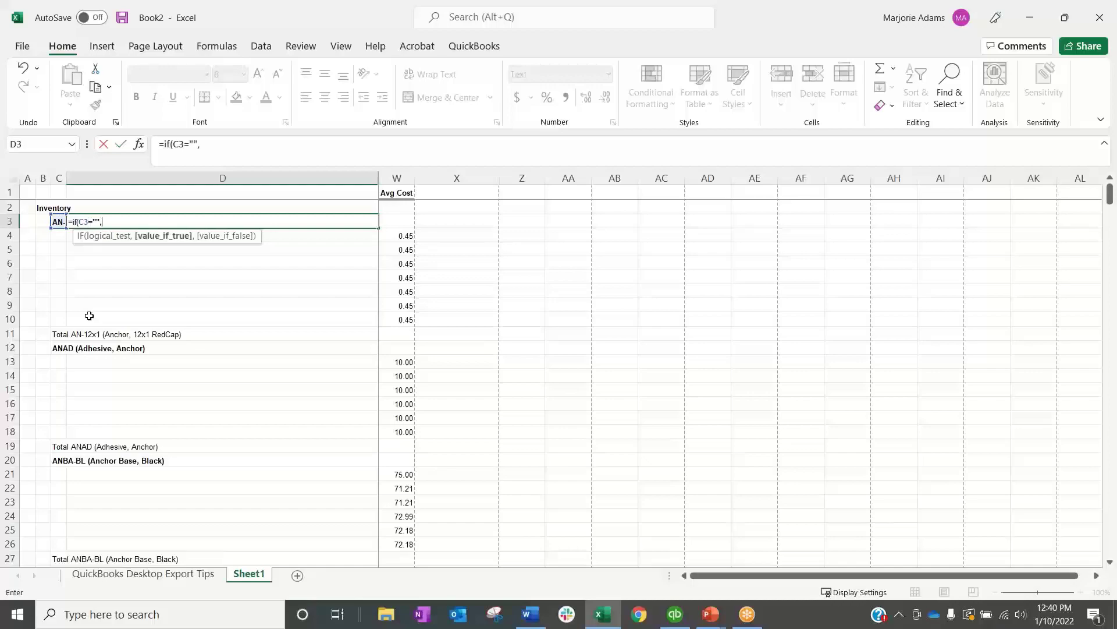
left_click(112, 203)
type(",")
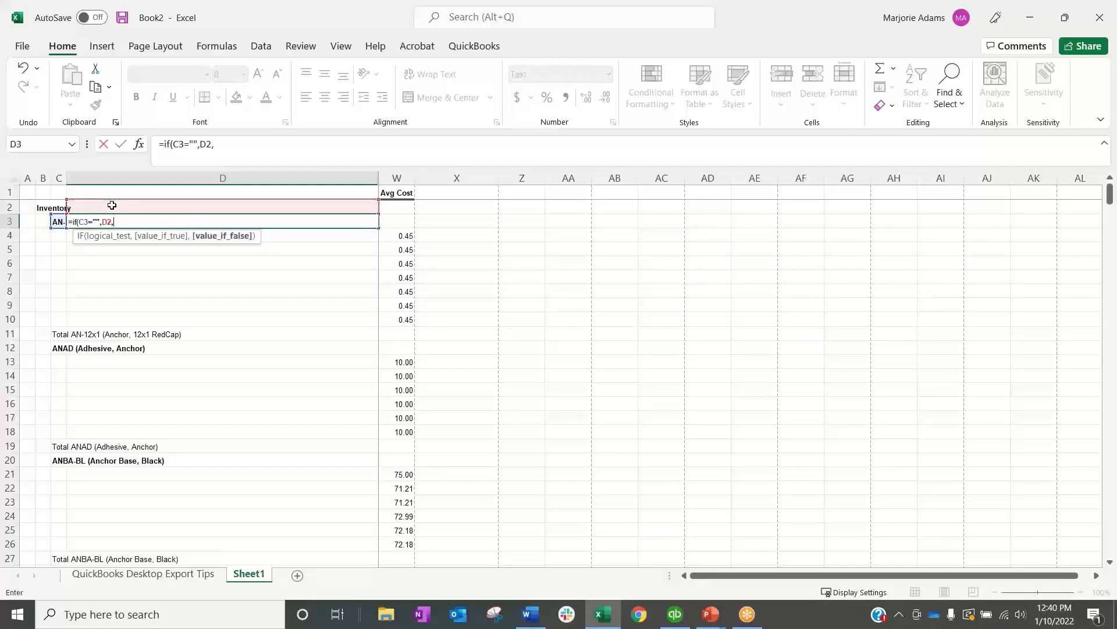
left_click(60, 220)
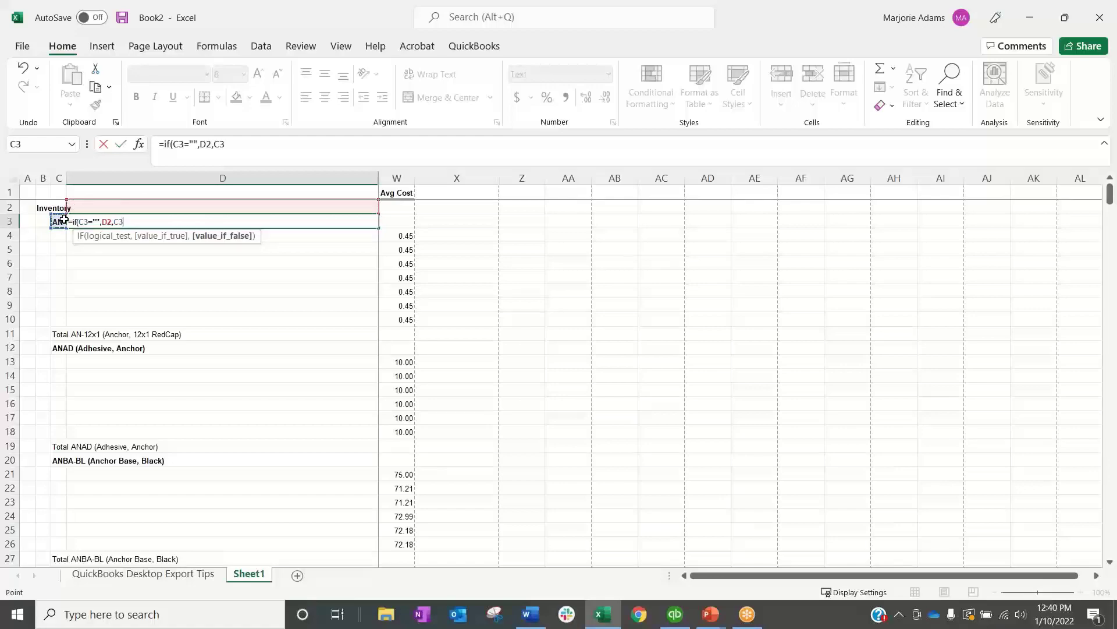
key("Return")
left_click(141, 220)
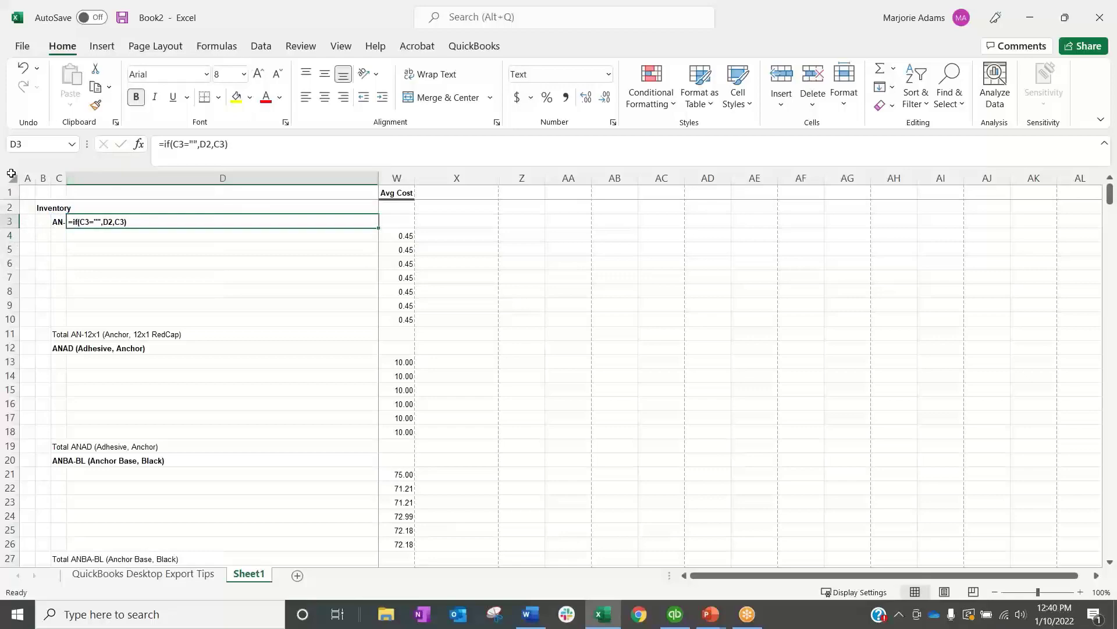
Step: Select the entire sheet and copy it with Ctrl+C
left_click(79, 348)
left_click(25, 177)
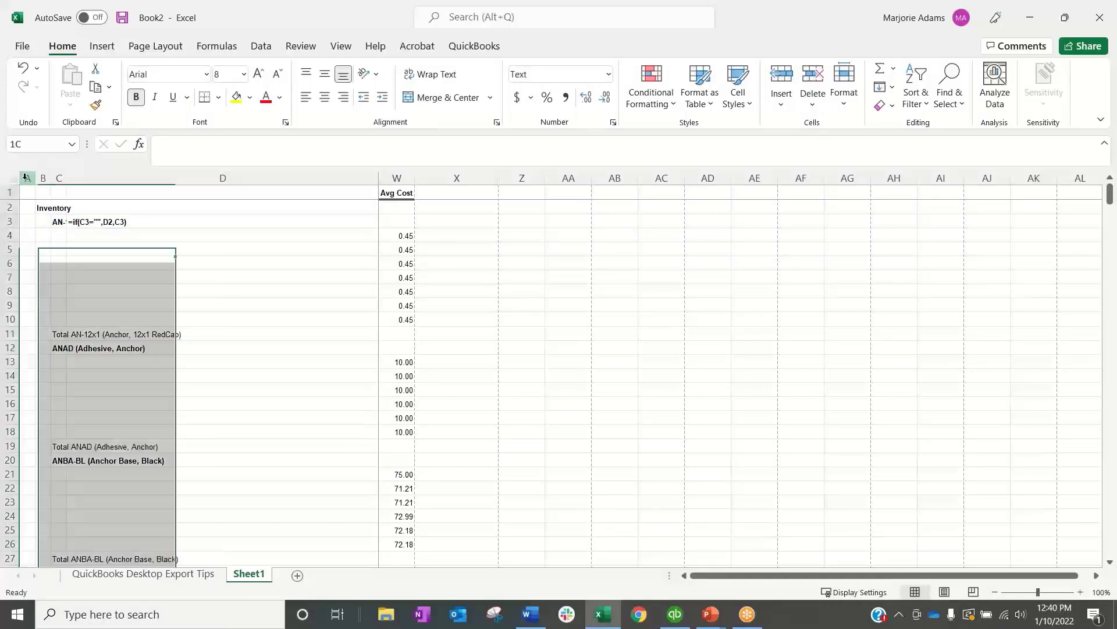
left_click(10, 179)
key("ctrl+c")
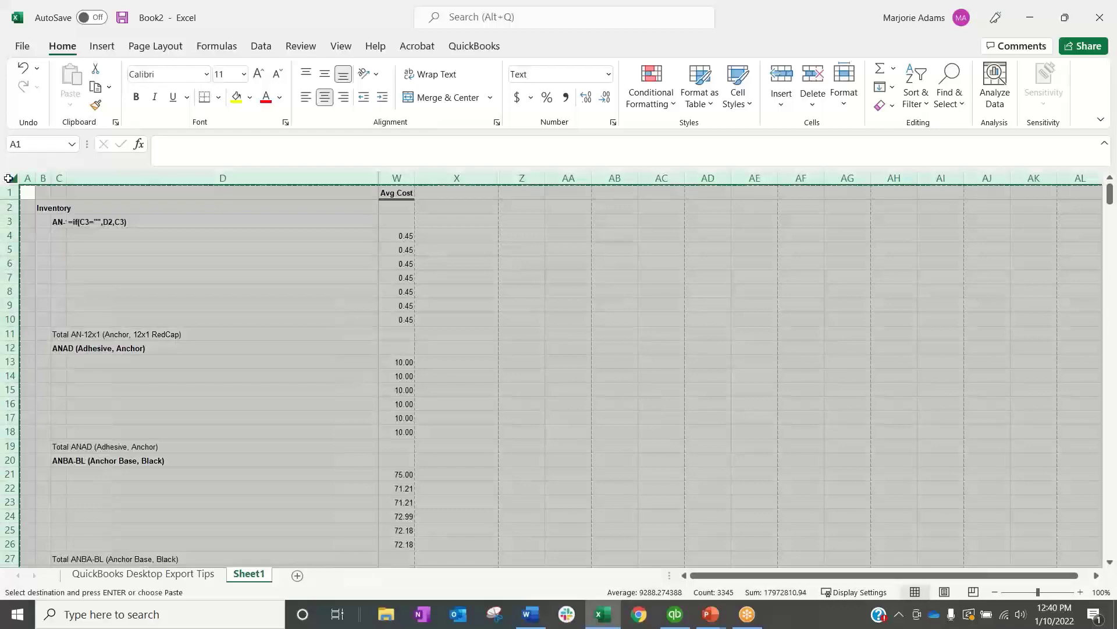
Step: Open a new blank workbook, try Paste Special at A1, then cancel it
left_click(603, 614)
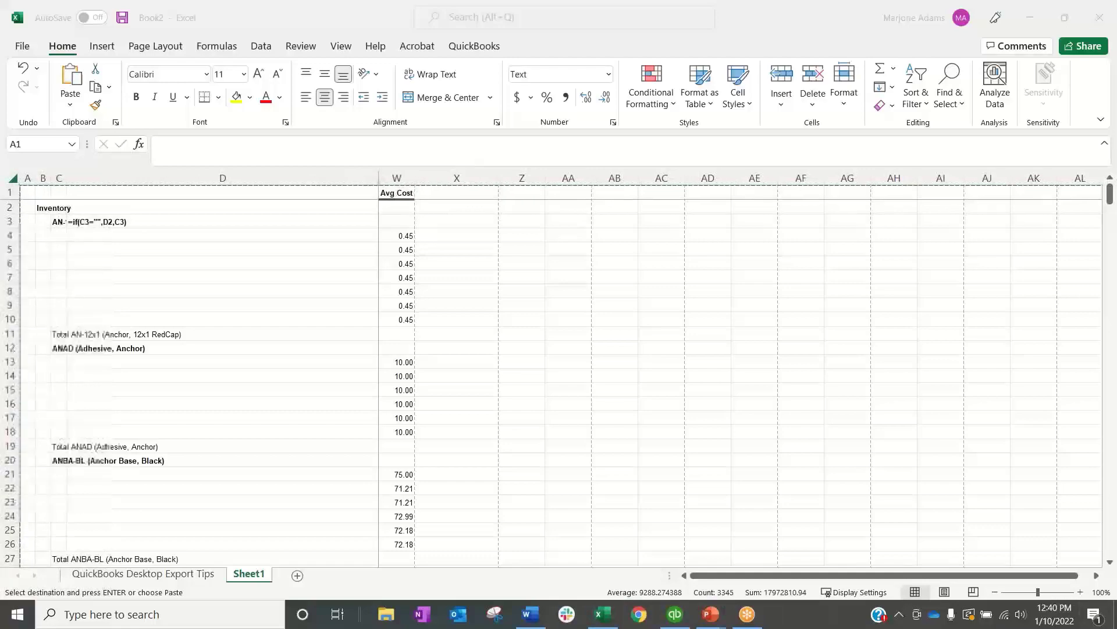
right_click(606, 617)
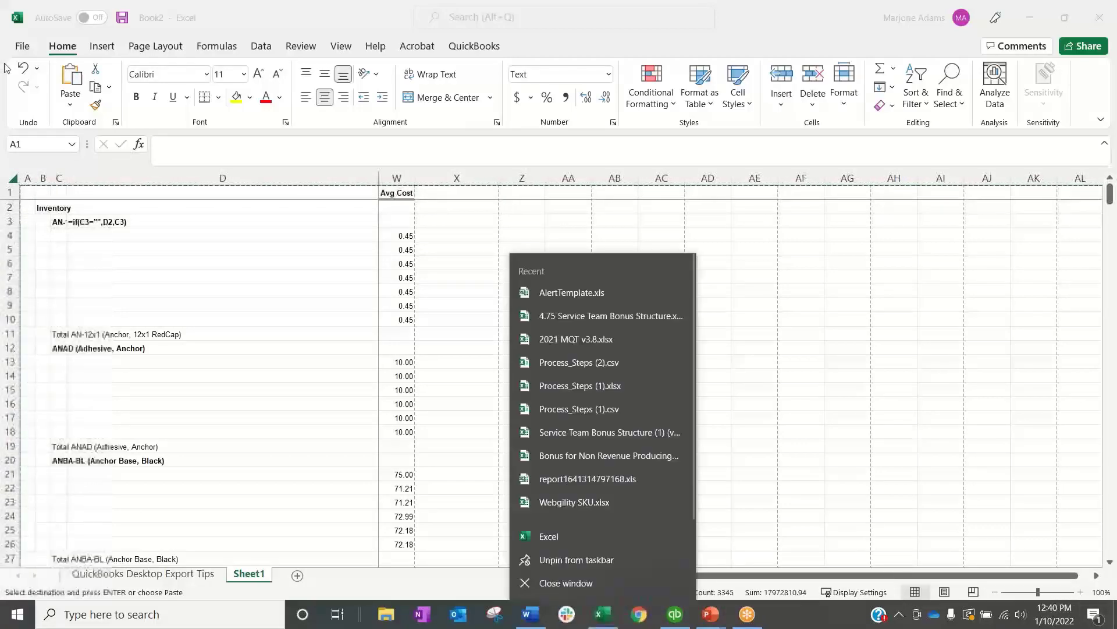
left_click(576, 540)
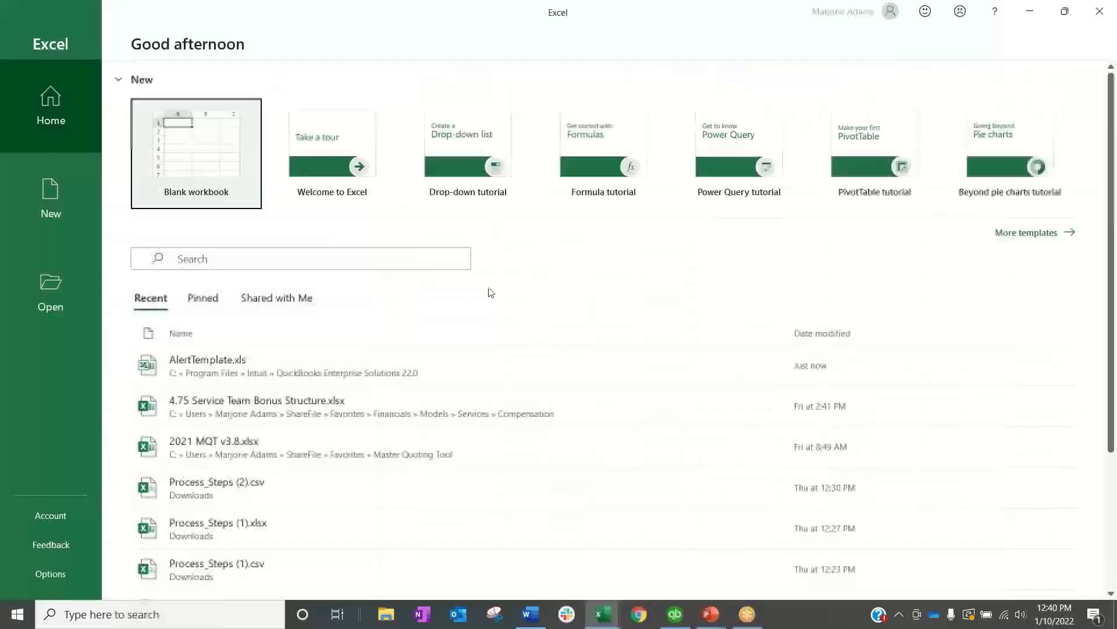
left_click(185, 172)
left_click(182, 171)
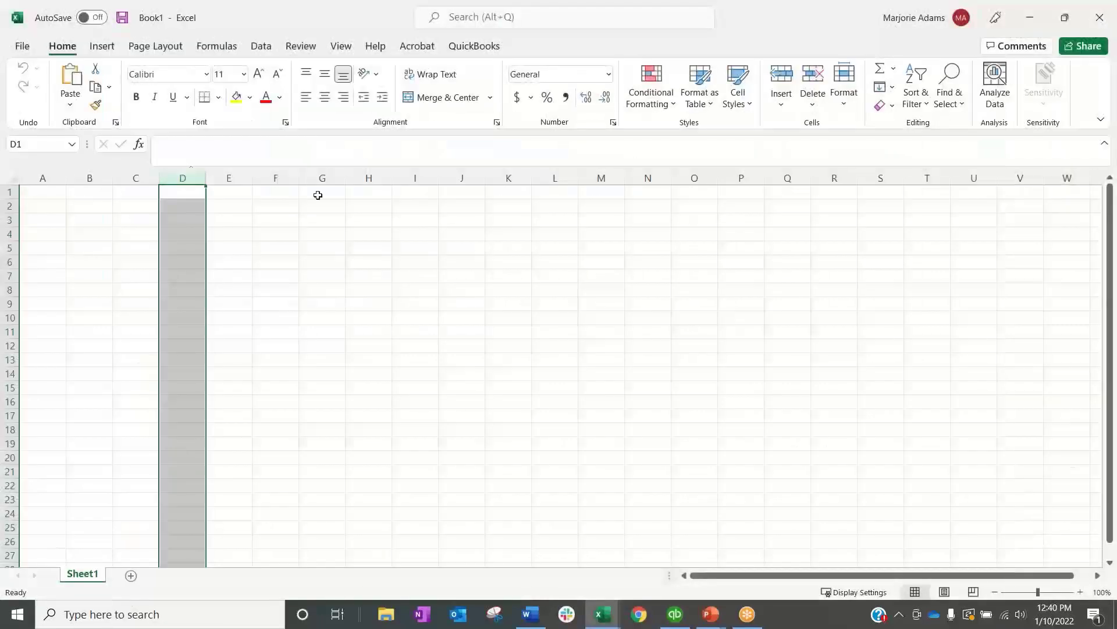
right_click(51, 188)
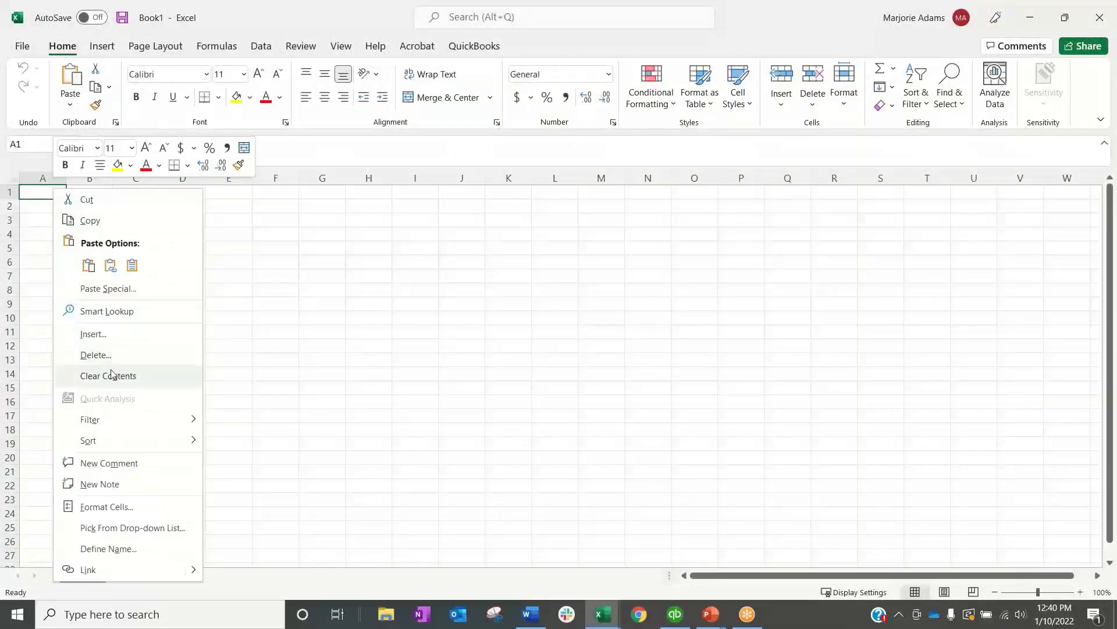
left_click(110, 287)
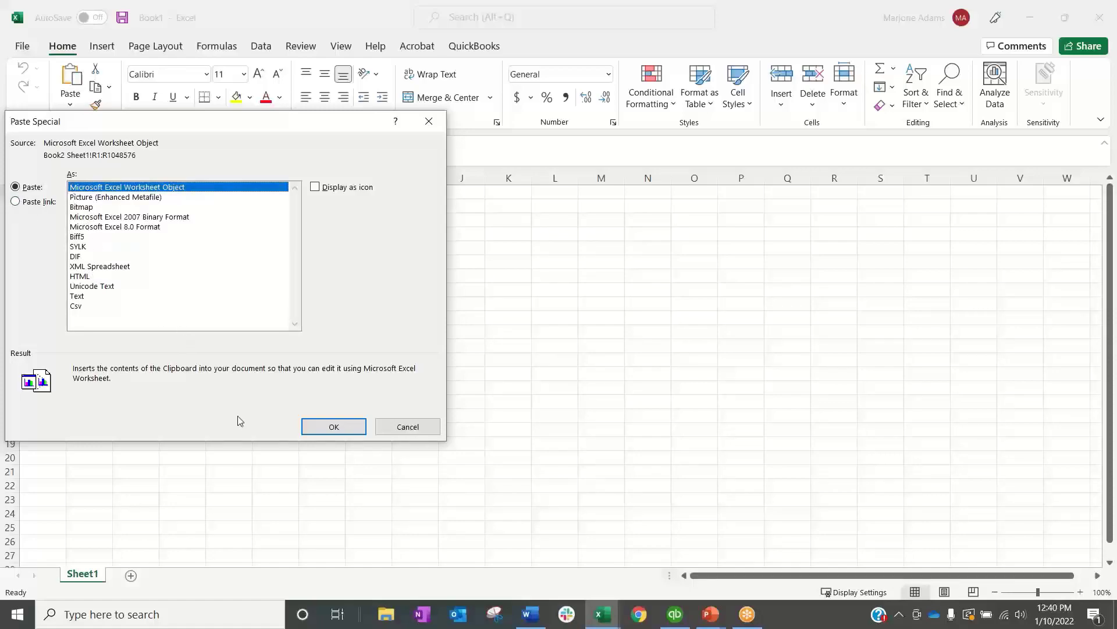
left_click(428, 426)
left_click(648, 373)
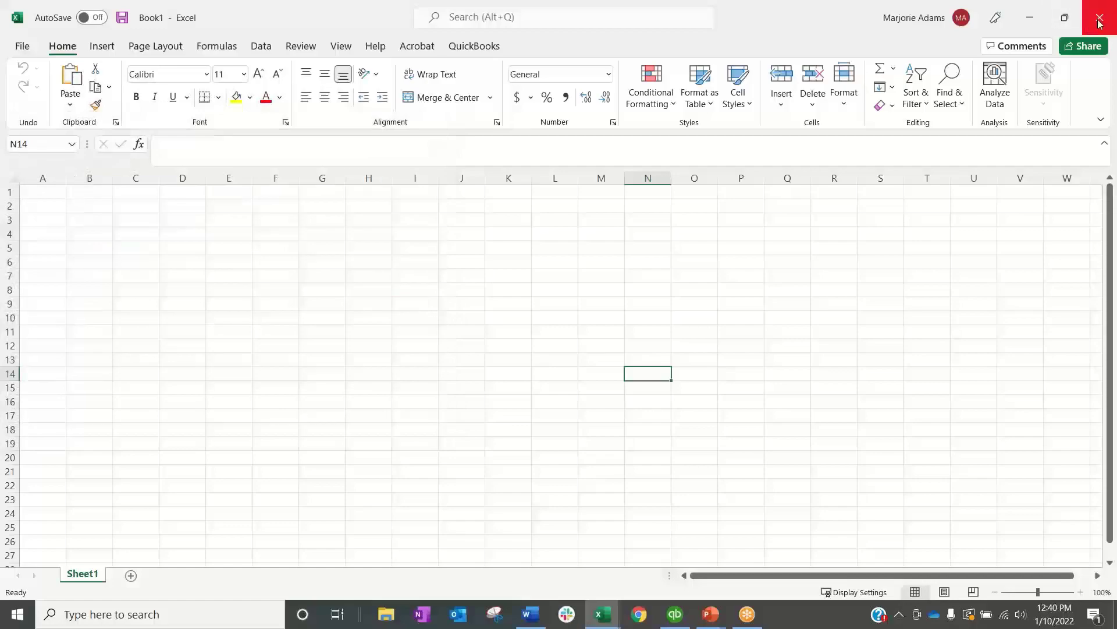
Step: Close Book1 and Book2 without saving and discard the clipboard contents on exit
left_click(1099, 19)
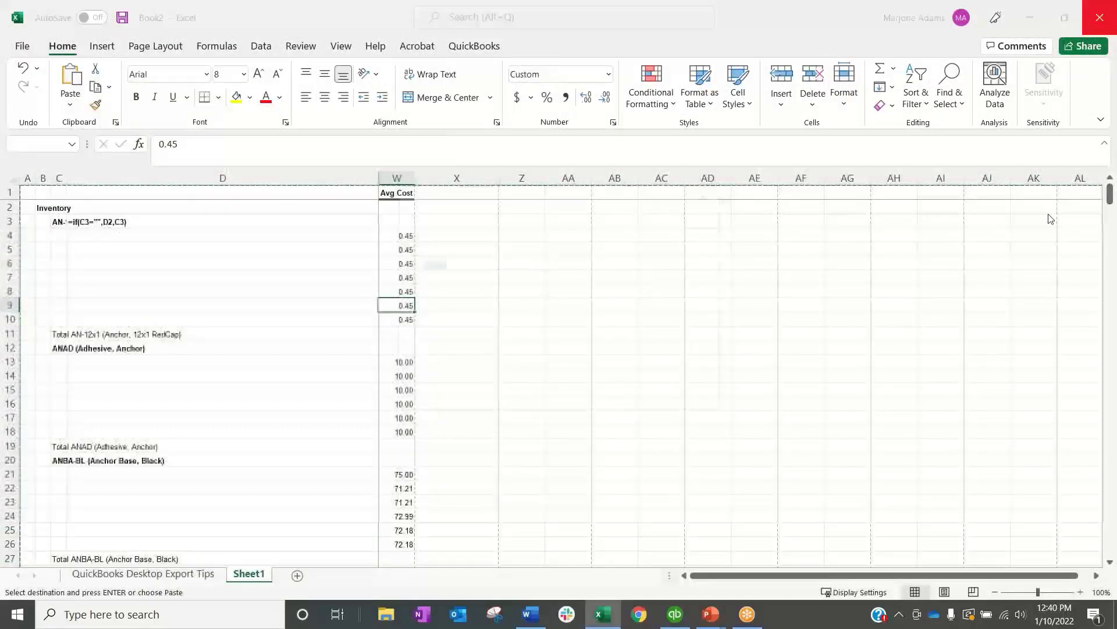
left_click(618, 387)
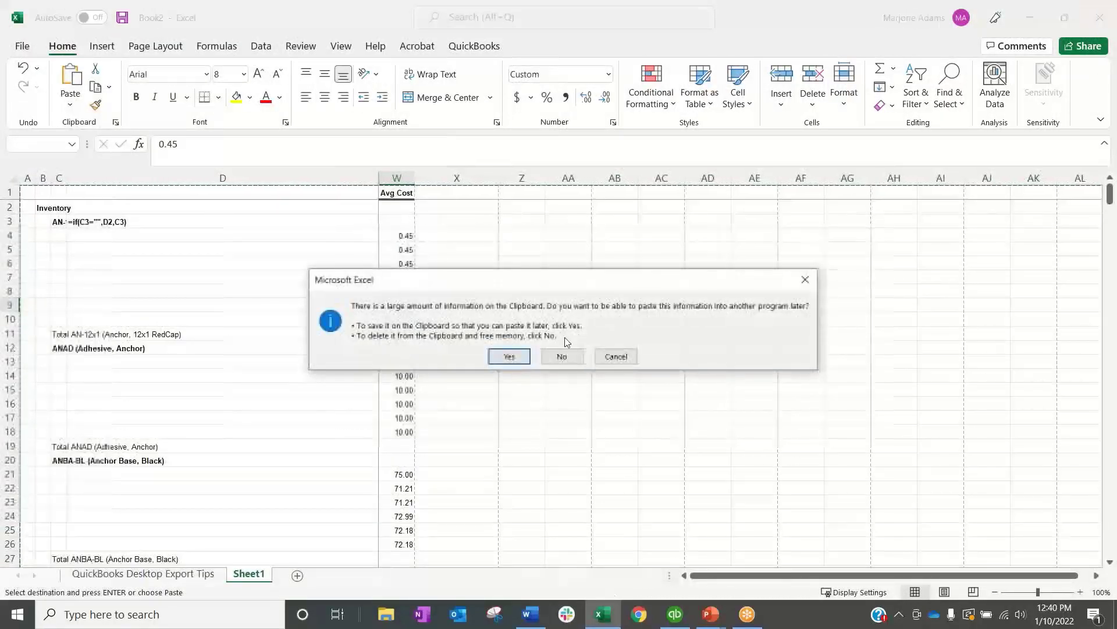
left_click(562, 355)
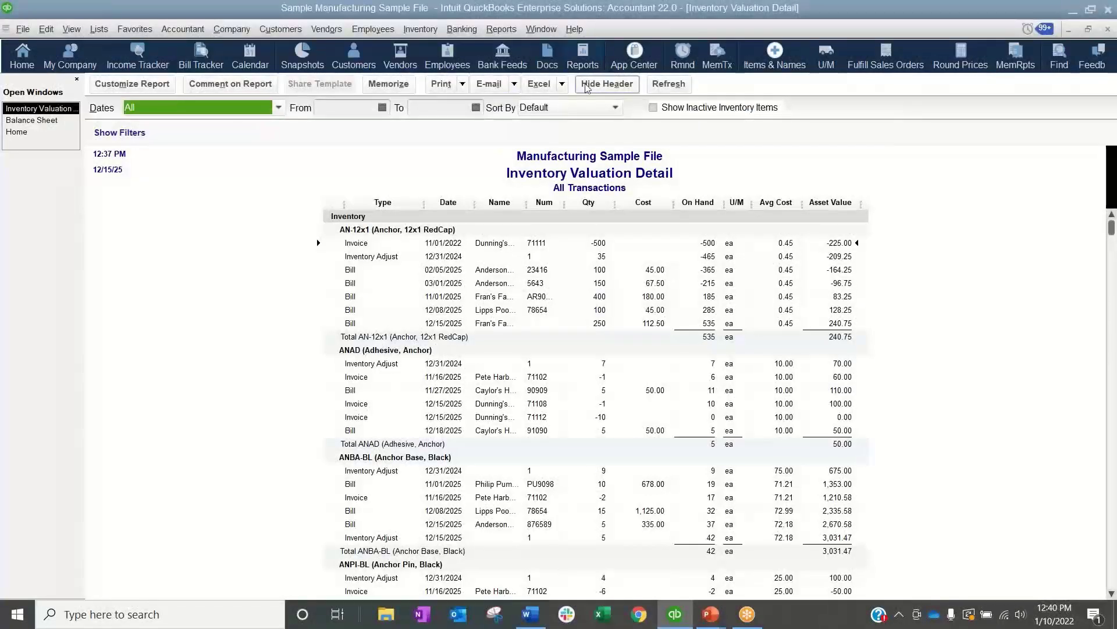
Step: Export the report to a new Excel worksheet with Space between columns and Include QuickBooks Export Guide unchecked
left_click(541, 86)
left_click(577, 103)
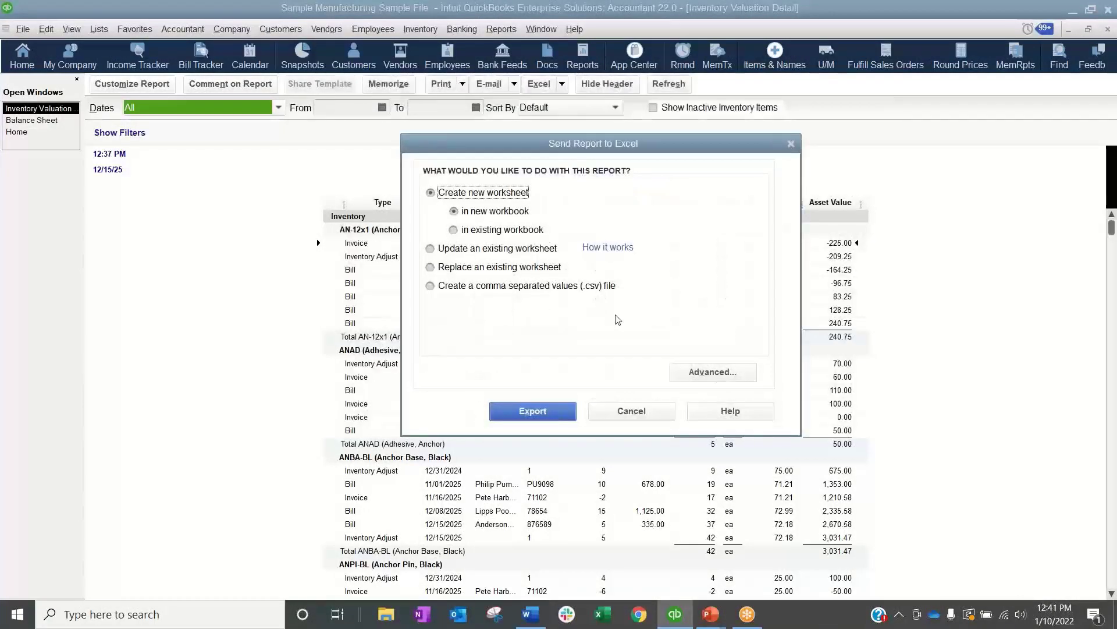
left_click(713, 372)
left_click(213, 153)
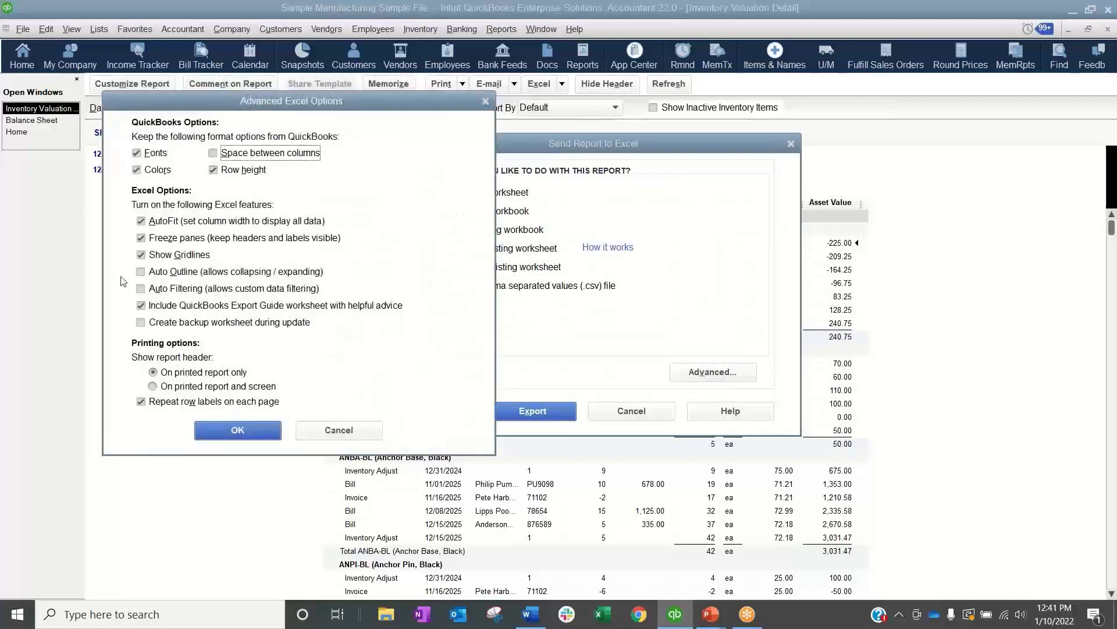
left_click(163, 305)
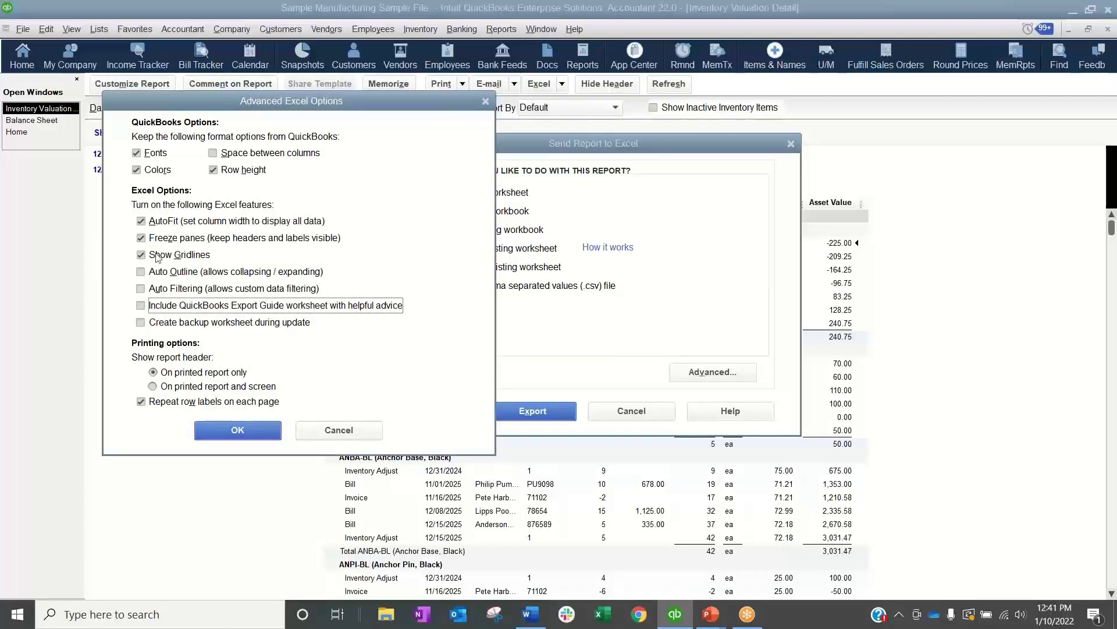
left_click(228, 430)
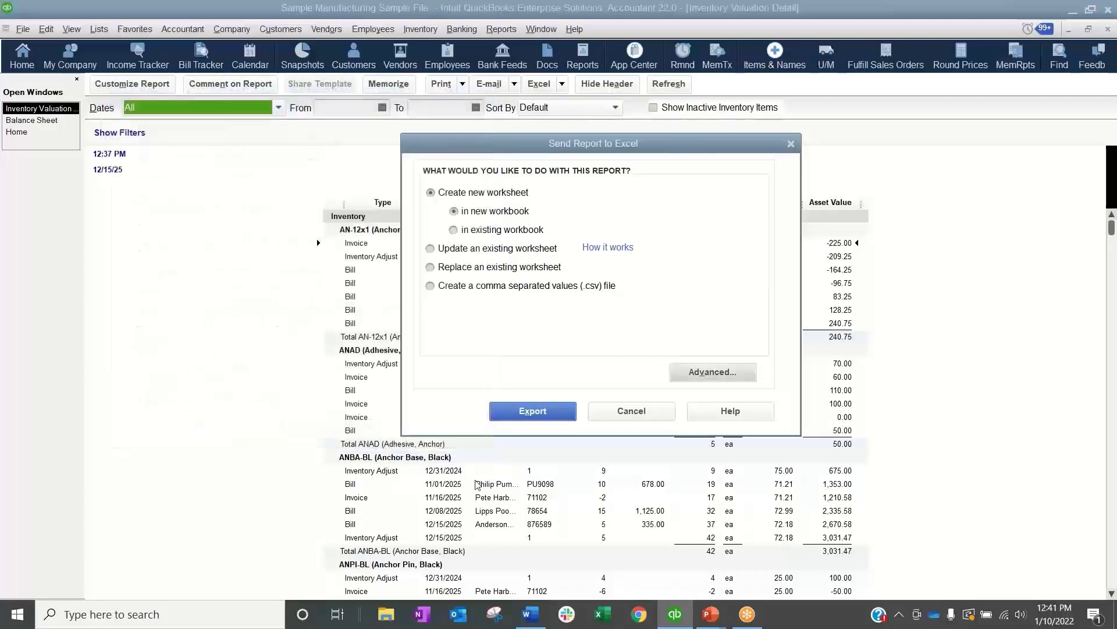
left_click(530, 421)
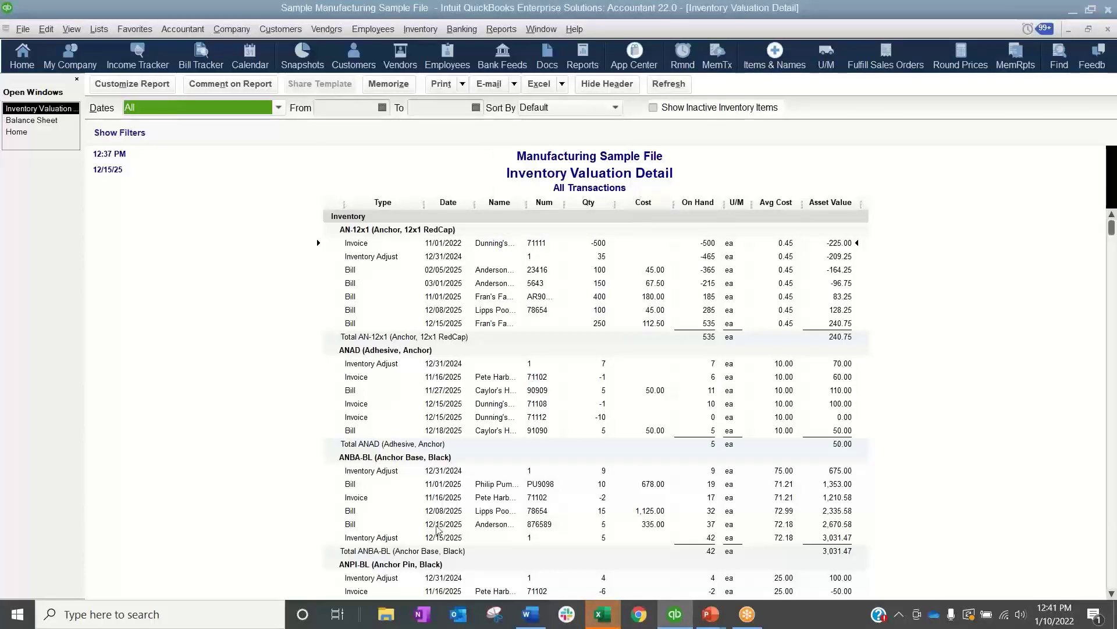
Step: Add the Item column to the Inventory Valuation Detail report and widen it
left_click(132, 83)
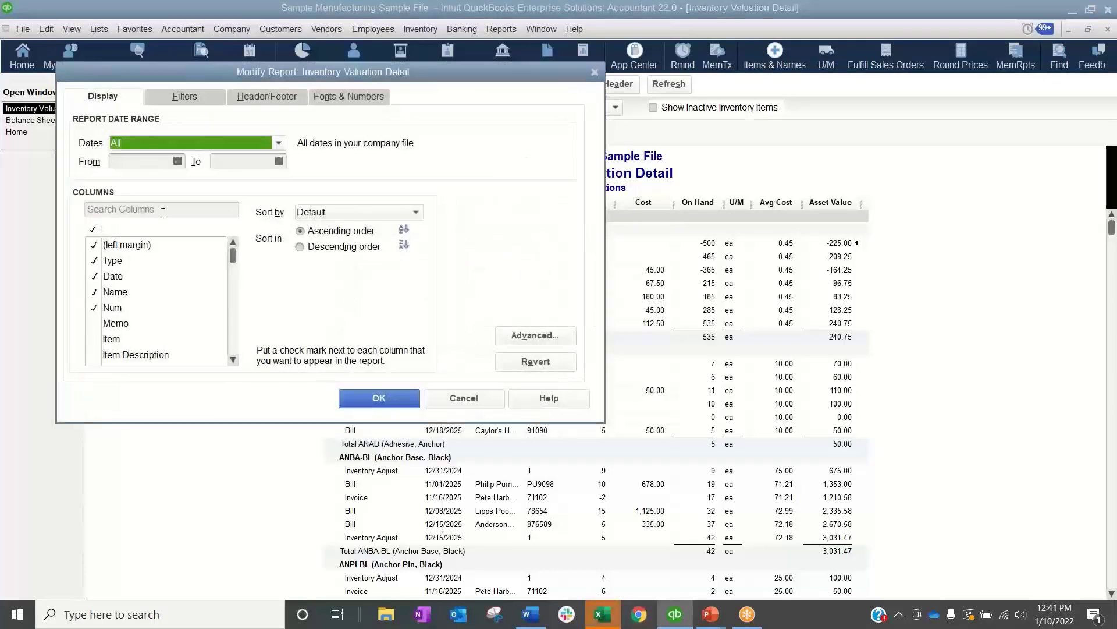
type("item")
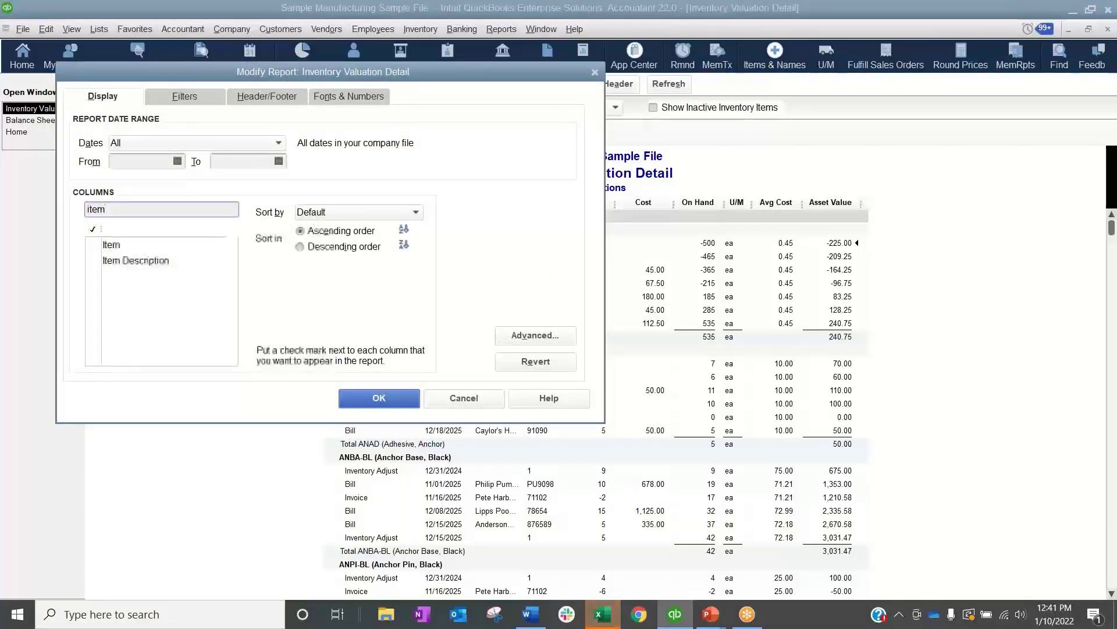
left_click(111, 245)
left_click(386, 398)
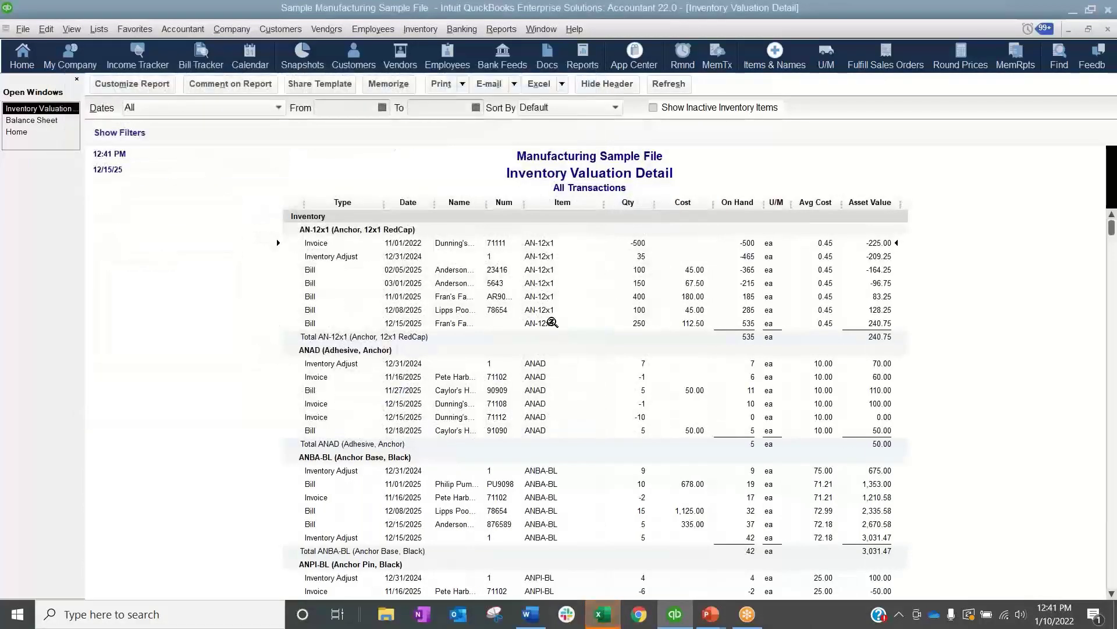
left_click_drag(607, 200, 628, 201)
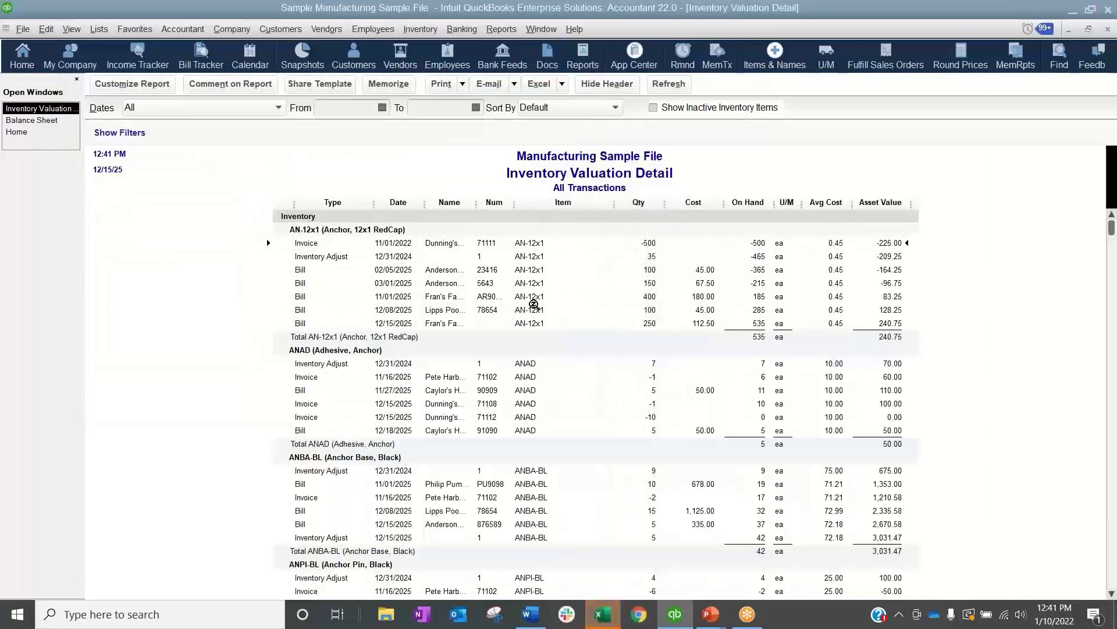
Step: Close the earlier exported Excel workbook without saving
left_click(602, 615)
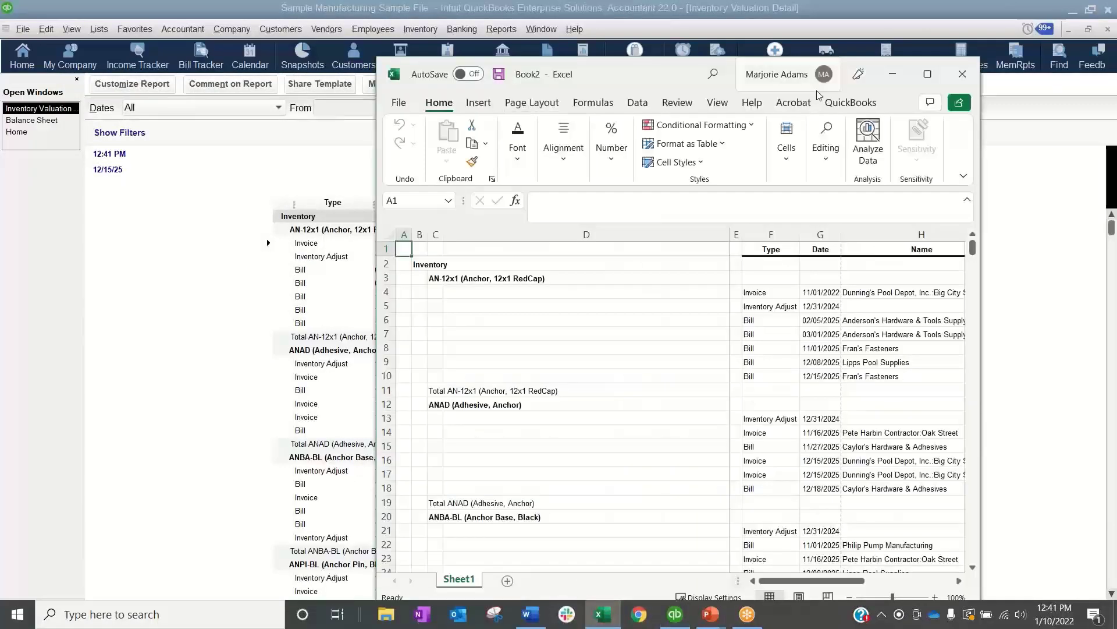
left_click(962, 74)
left_click(734, 417)
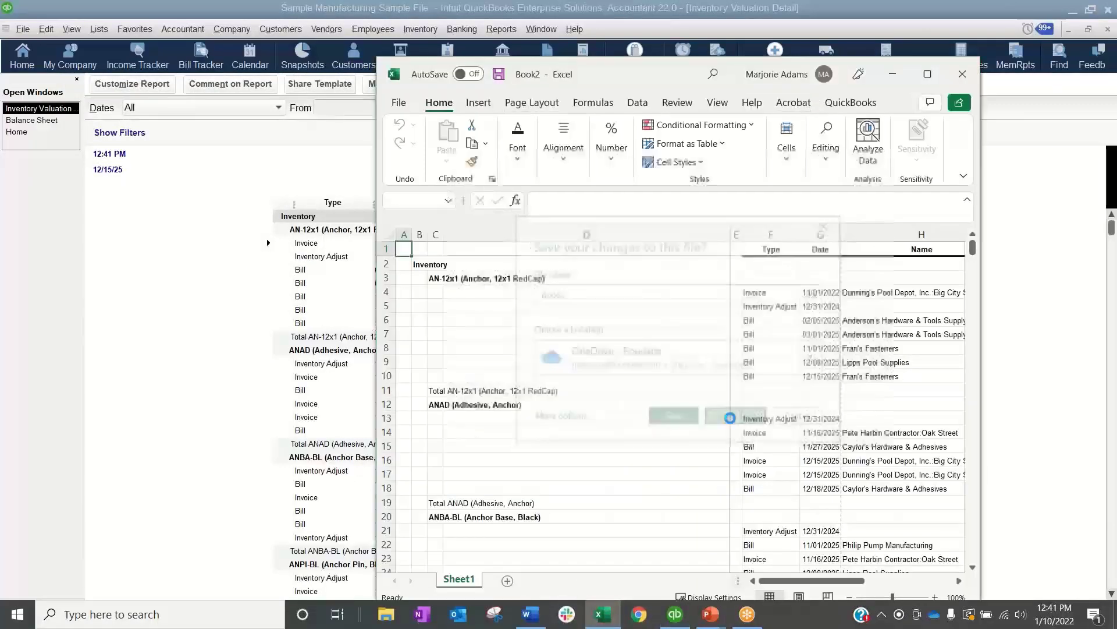
Step: Export the updated report to a new Excel worksheet and bring Book2 forward
left_click(562, 83)
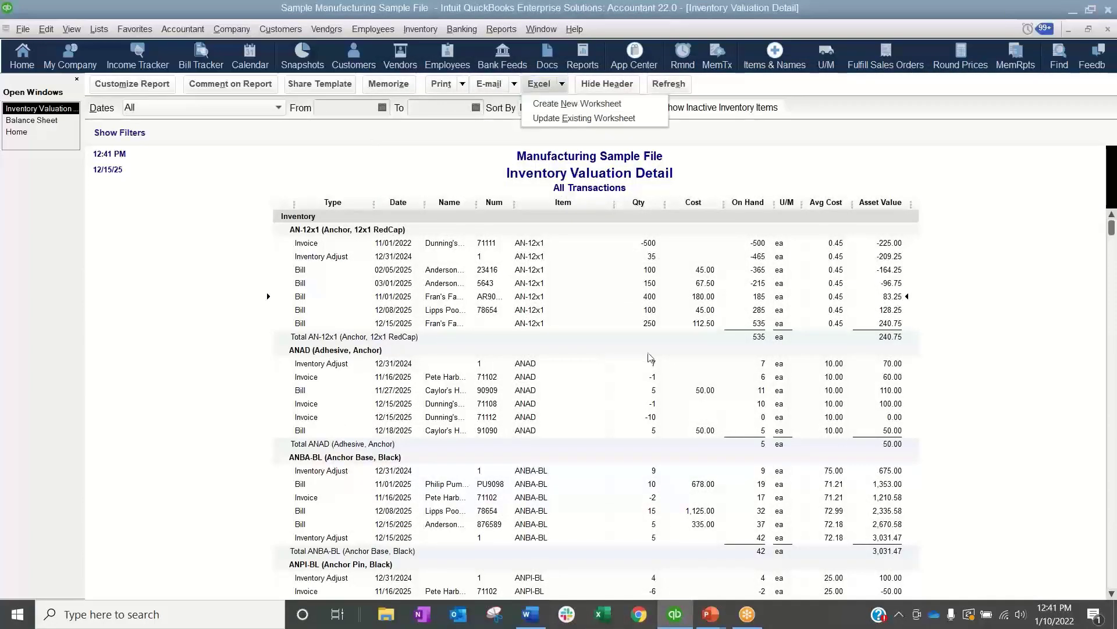
left_click(575, 111)
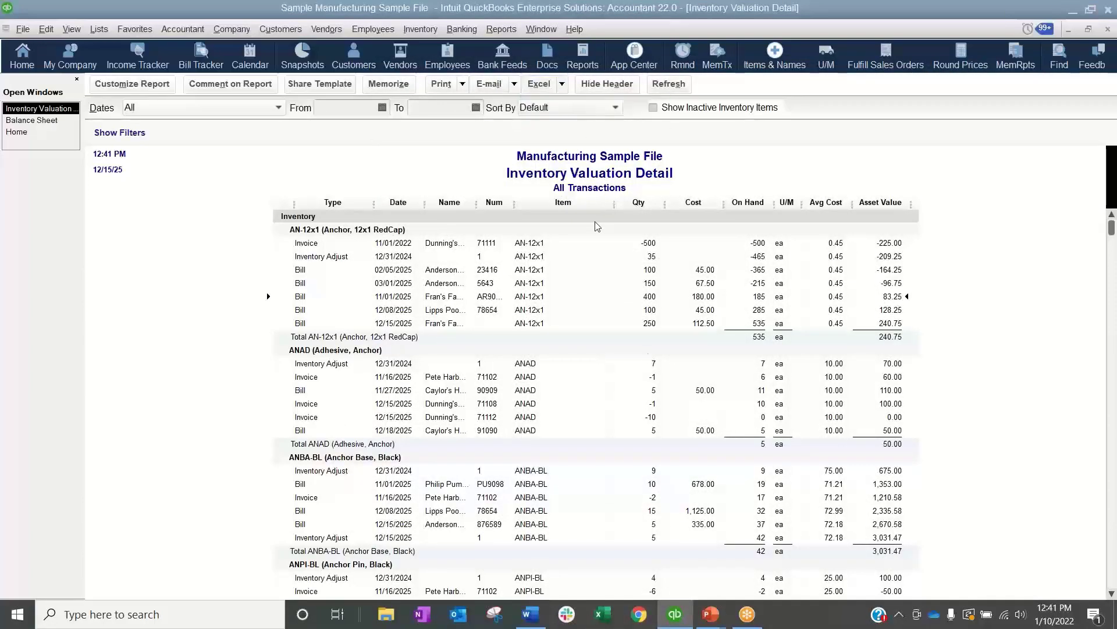
left_click(531, 410)
left_click(603, 614)
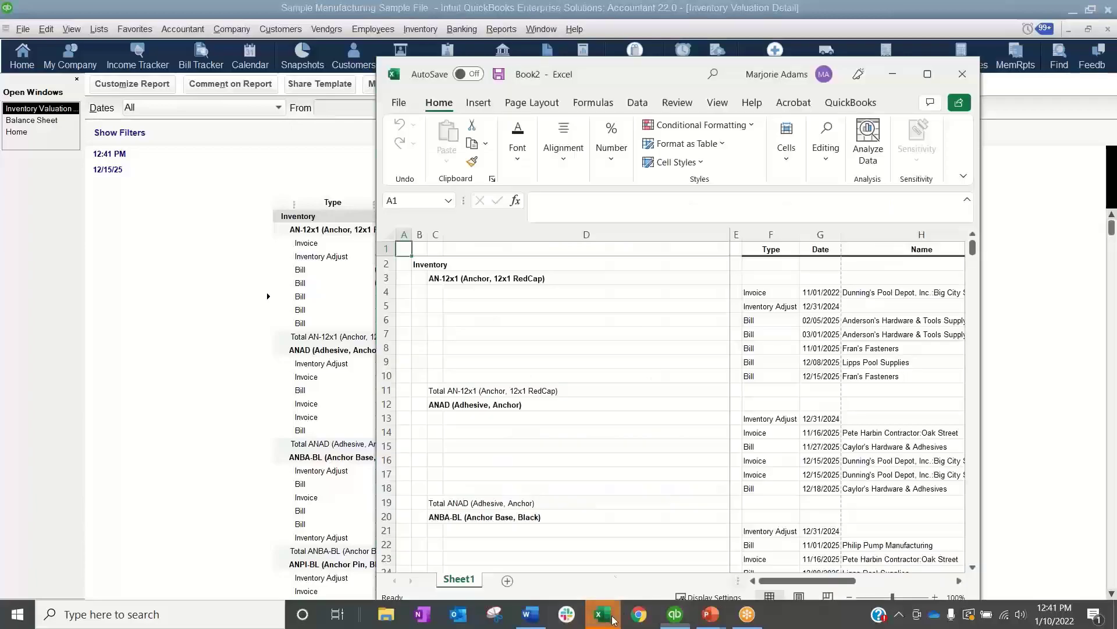
Step: Maximize Excel and hide columns A through I
left_click(928, 74)
left_click(443, 390)
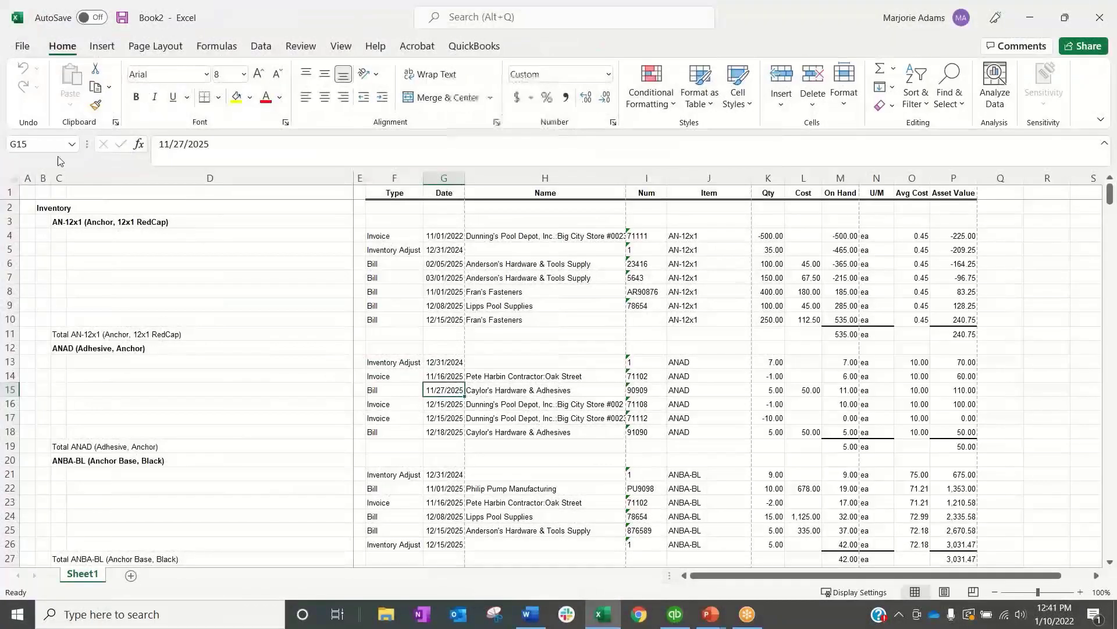
left_click_drag(651, 175, 26, 178)
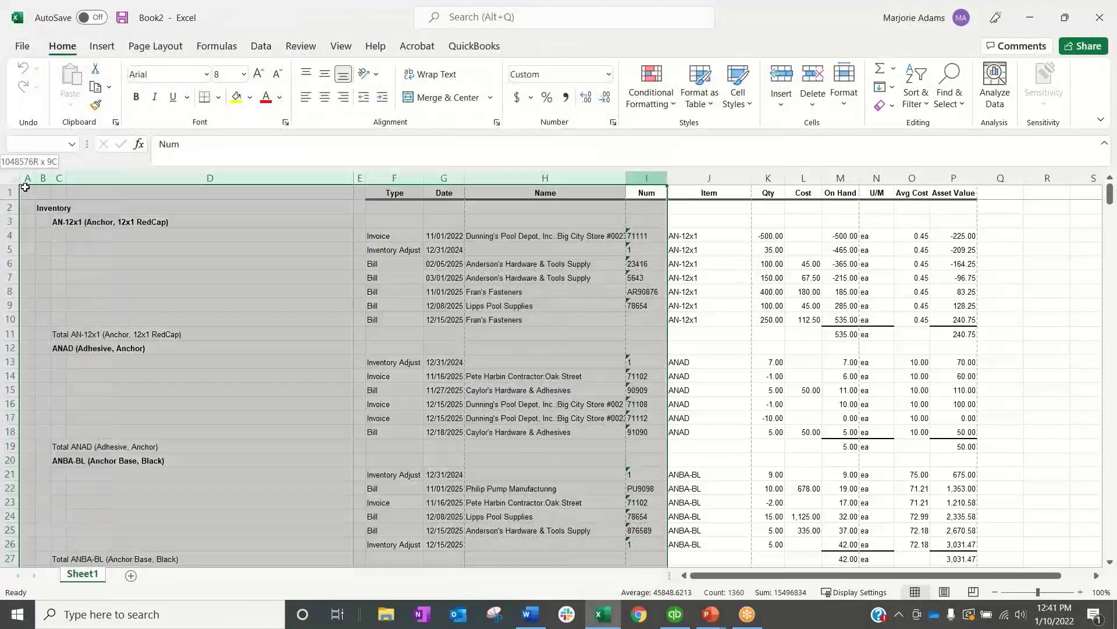
right_click(26, 185)
left_click(62, 417)
left_click(356, 375)
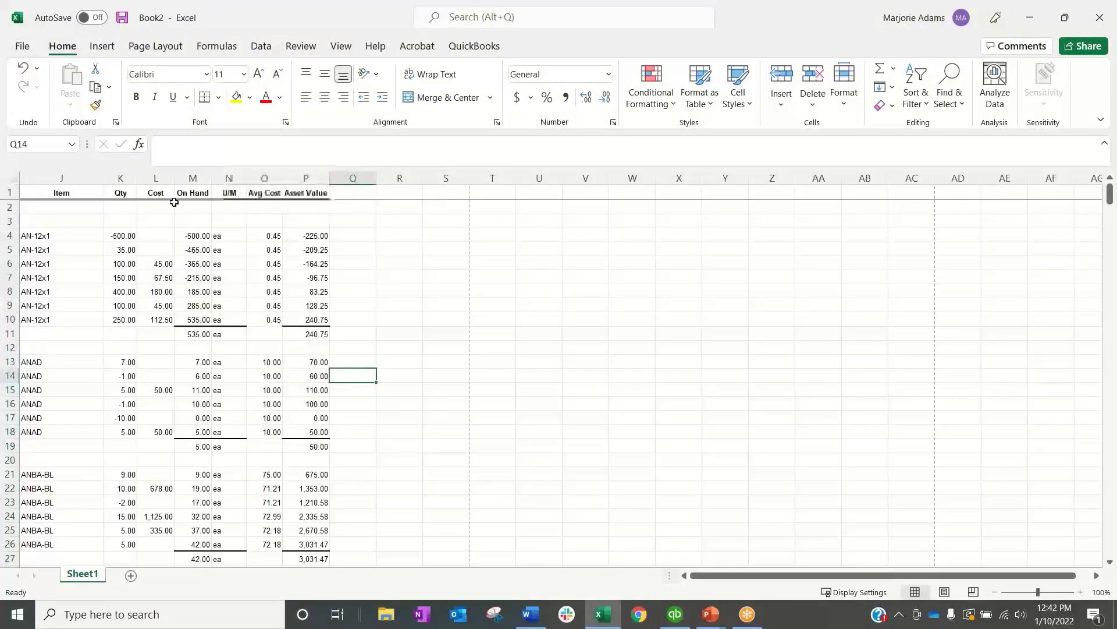
Step: Hide the Qty through U/M columns (K–N) and the Asset Value column, leaving Item and Avg Cost
left_click(120, 179)
left_click_drag(168, 185, 227, 181)
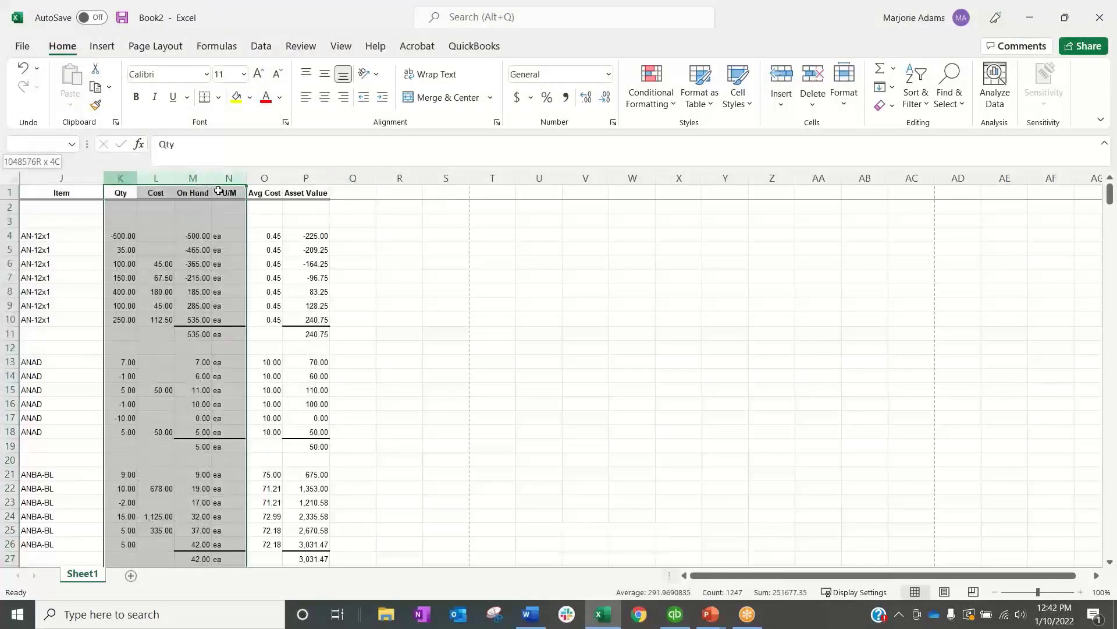
right_click(227, 185)
left_click(253, 420)
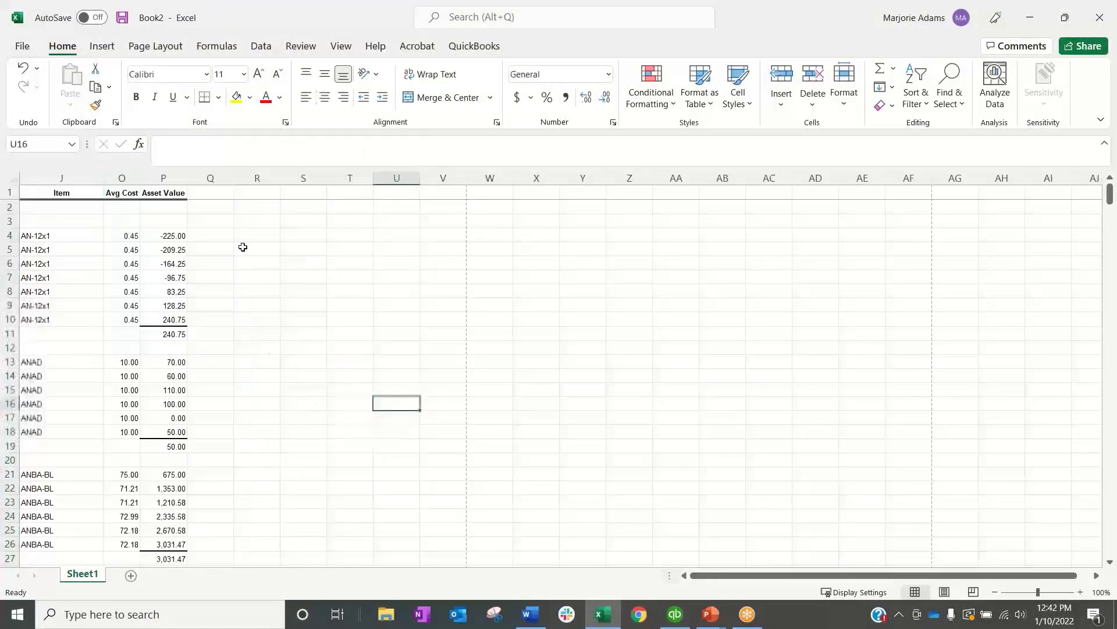
right_click(164, 179)
left_click(220, 408)
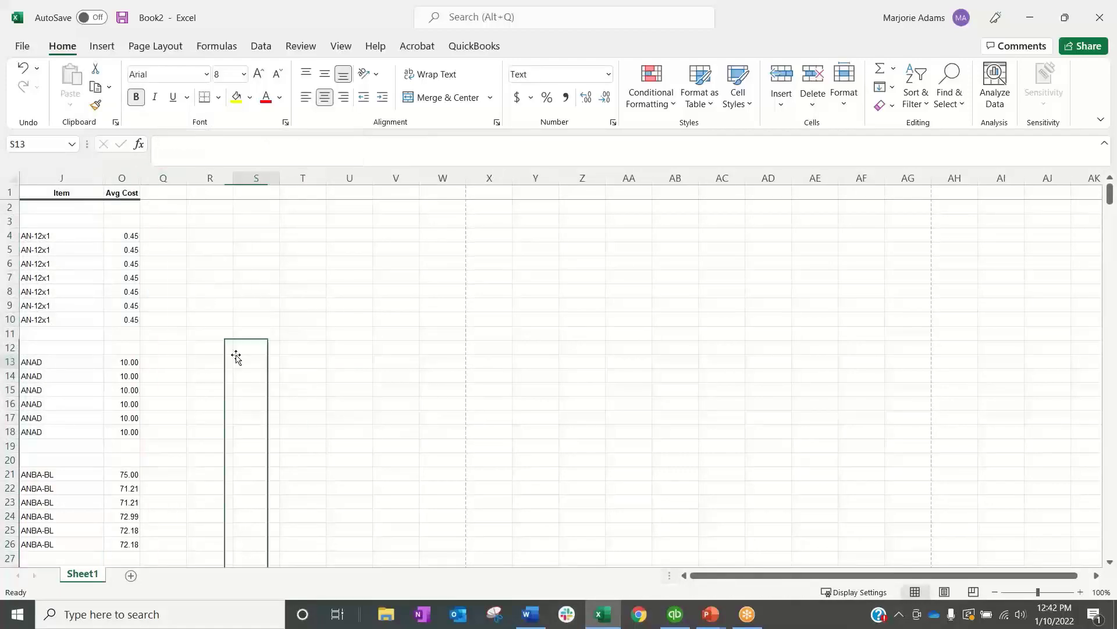
left_click(239, 360)
left_click_drag(33, 175, 120, 176)
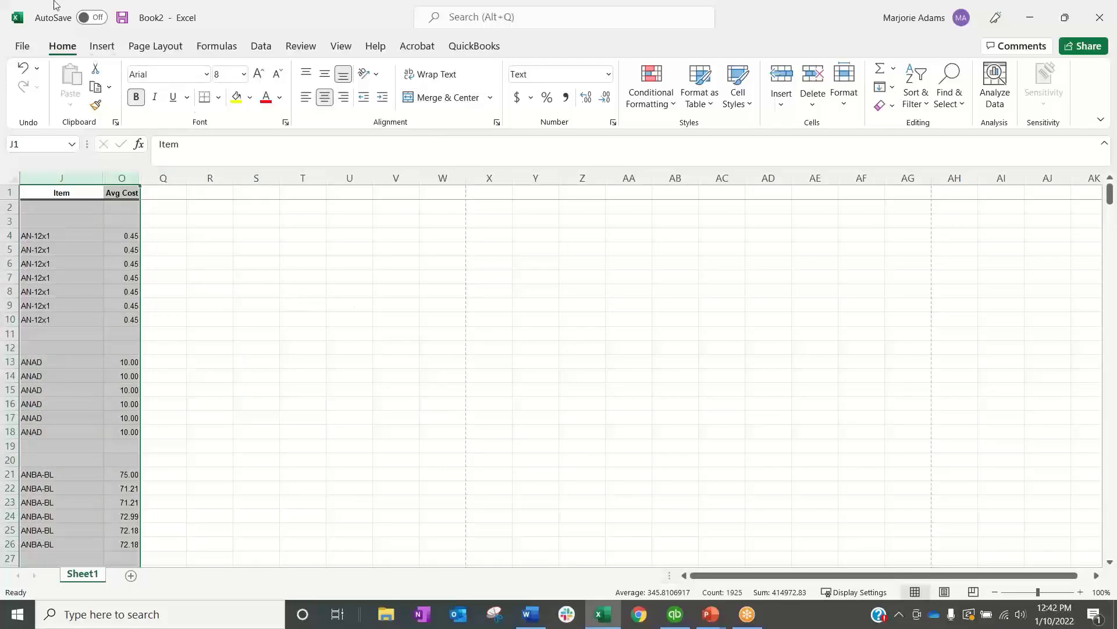
left_click(260, 46)
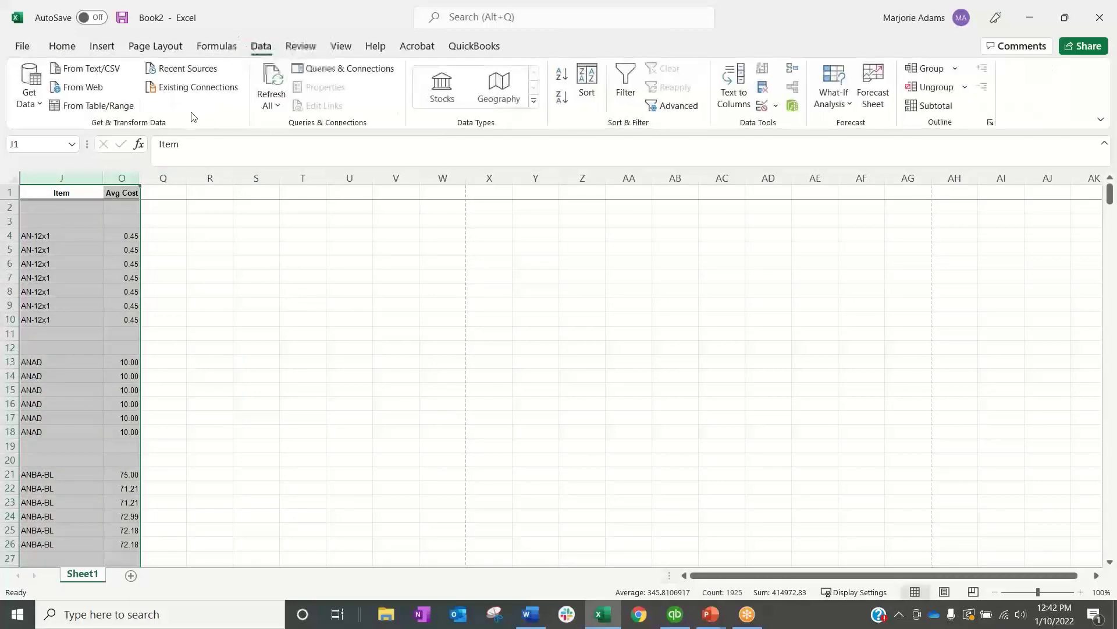
left_click(582, 85)
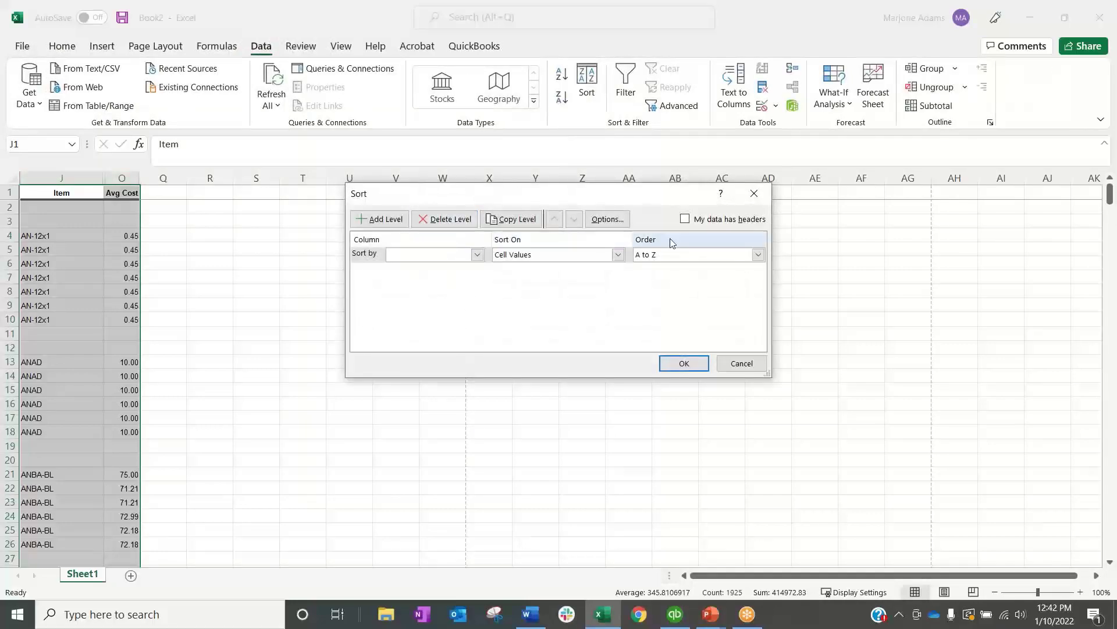
left_click(745, 220)
left_click(477, 254)
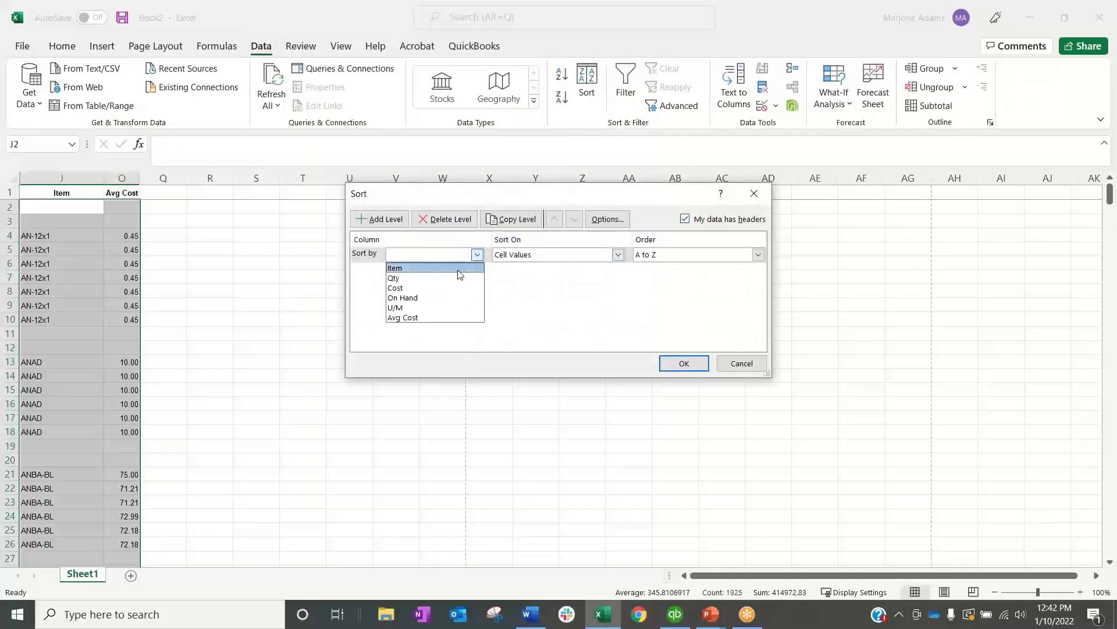
left_click(459, 269)
left_click(684, 364)
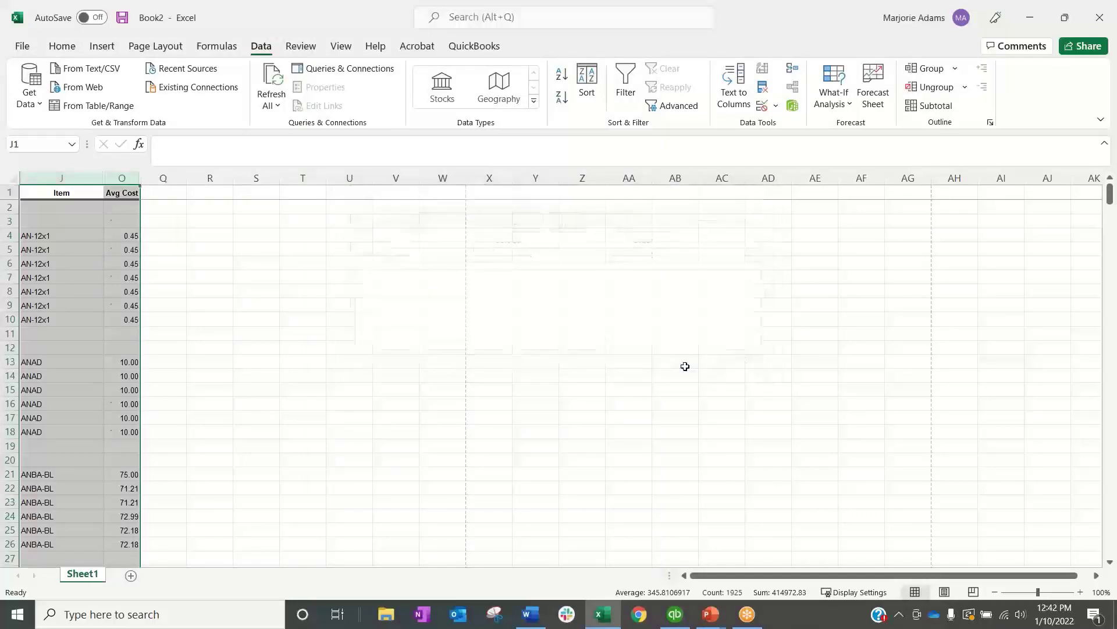
left_click(359, 369)
left_click(204, 503)
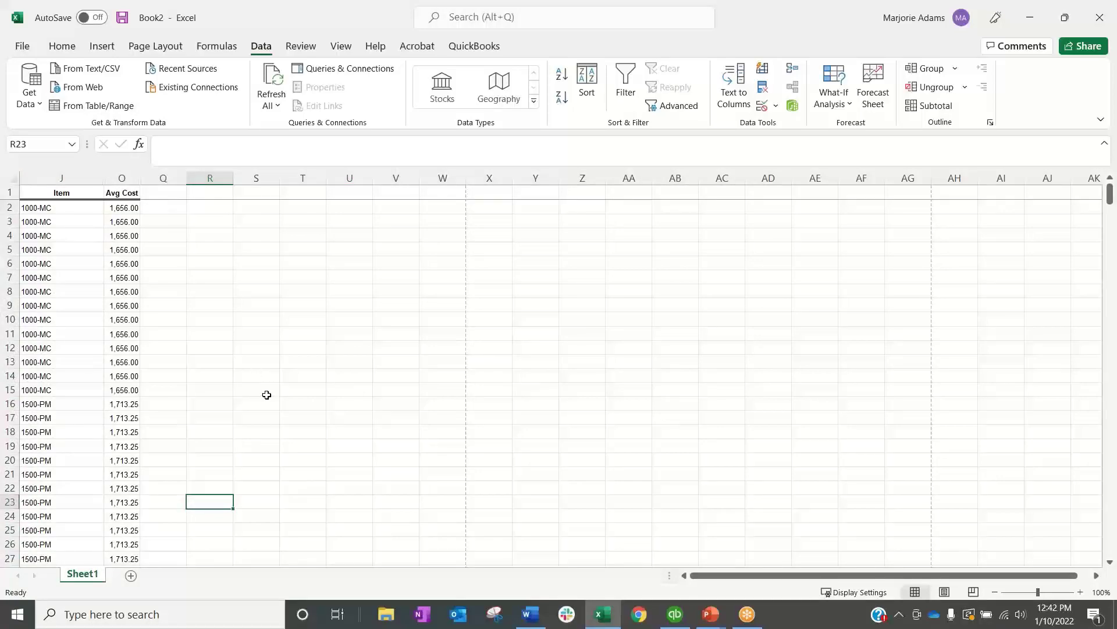
key("ctrl+z")
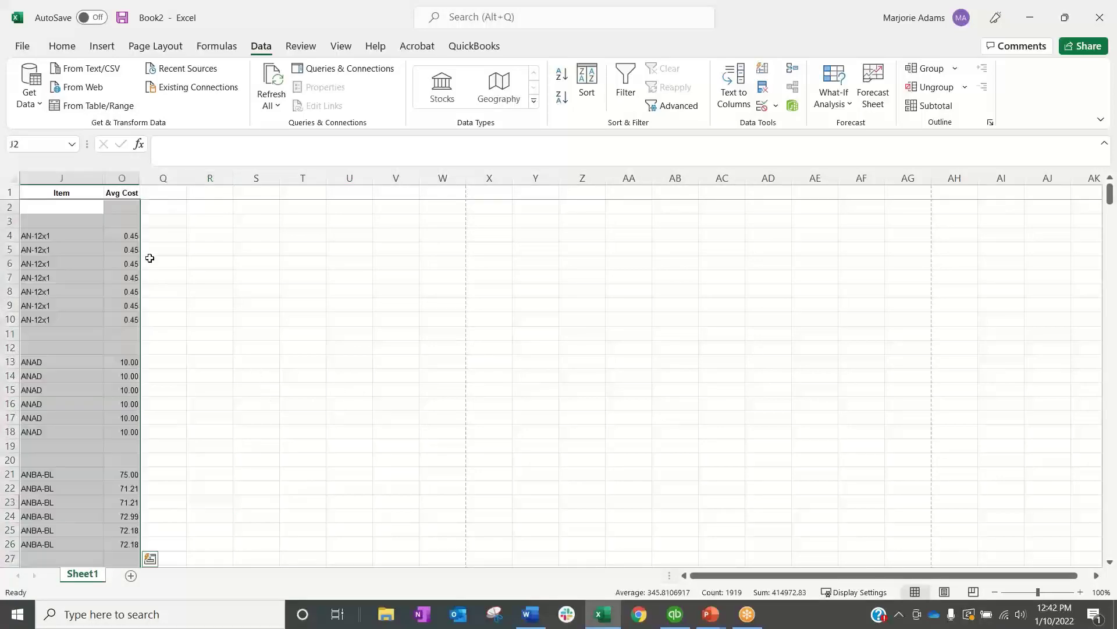
Step: Insert a blank column J before the Item column
mouse_move(63, 175)
left_mouse_down()
mouse_move(175, 174)
mouse_move(62, 175)
left_mouse_up()
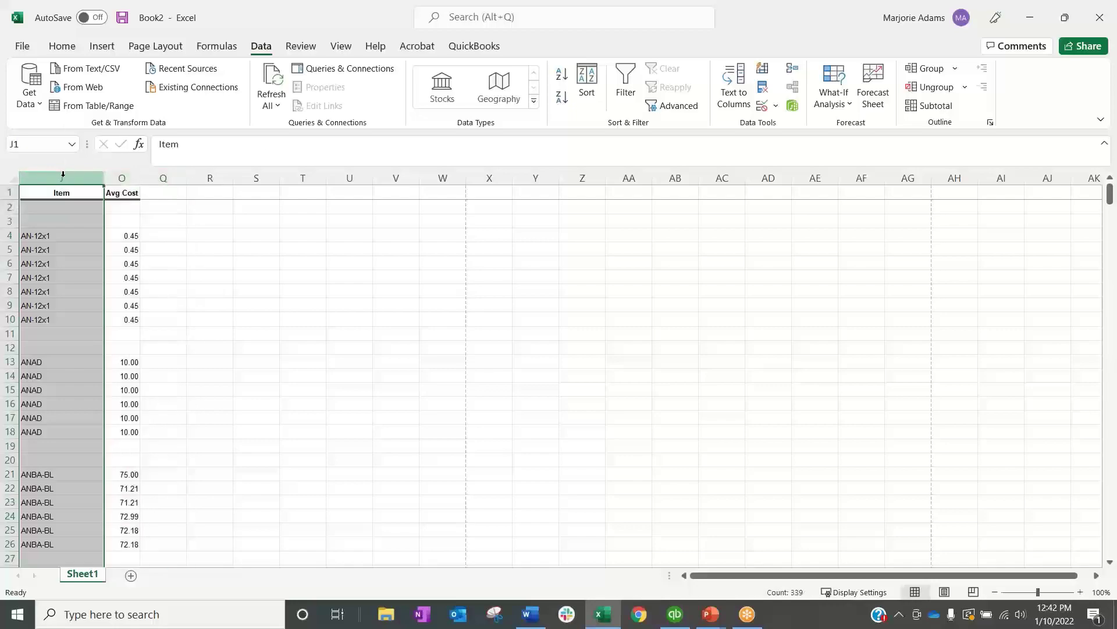
right_click(62, 175)
left_click(99, 299)
left_click(53, 331)
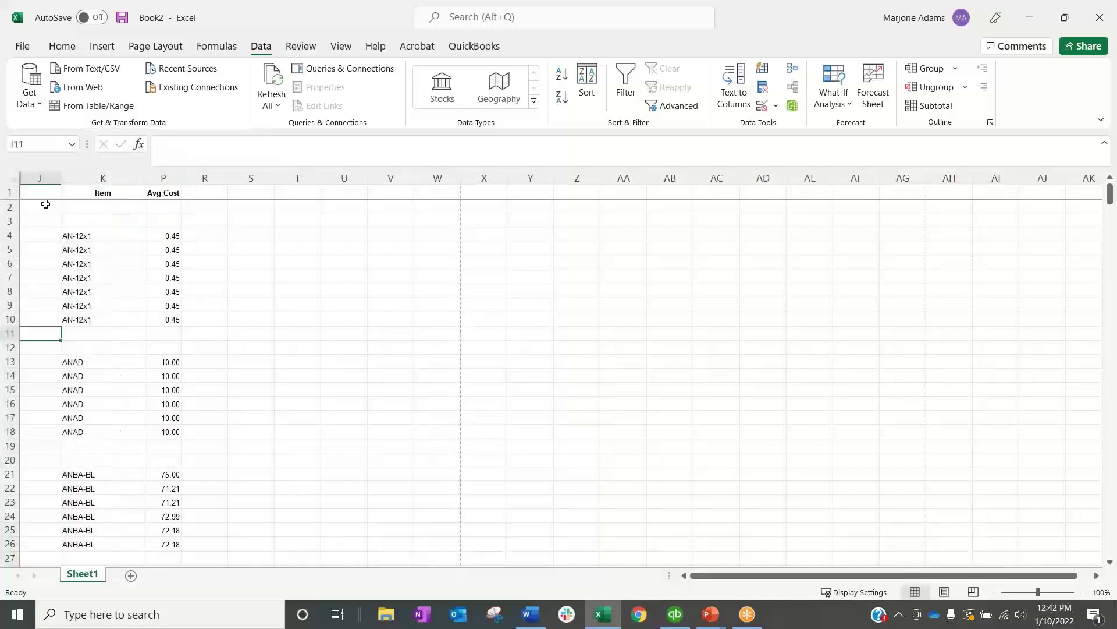
Step: Enter 1, 2, 3 in J2:J4 and fill the number series down to J11
left_click(45, 206)
type("1")
key("Return")
type("2")
key("Return")
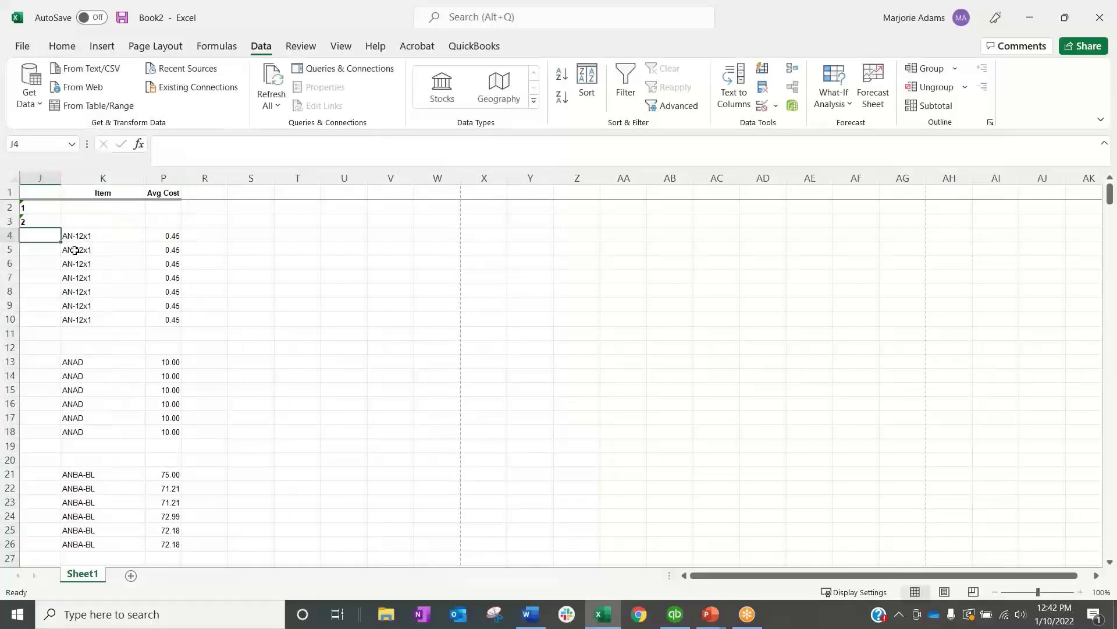
type("3")
key("Return")
left_click_drag(35, 215, 40, 232)
double_click(60, 243)
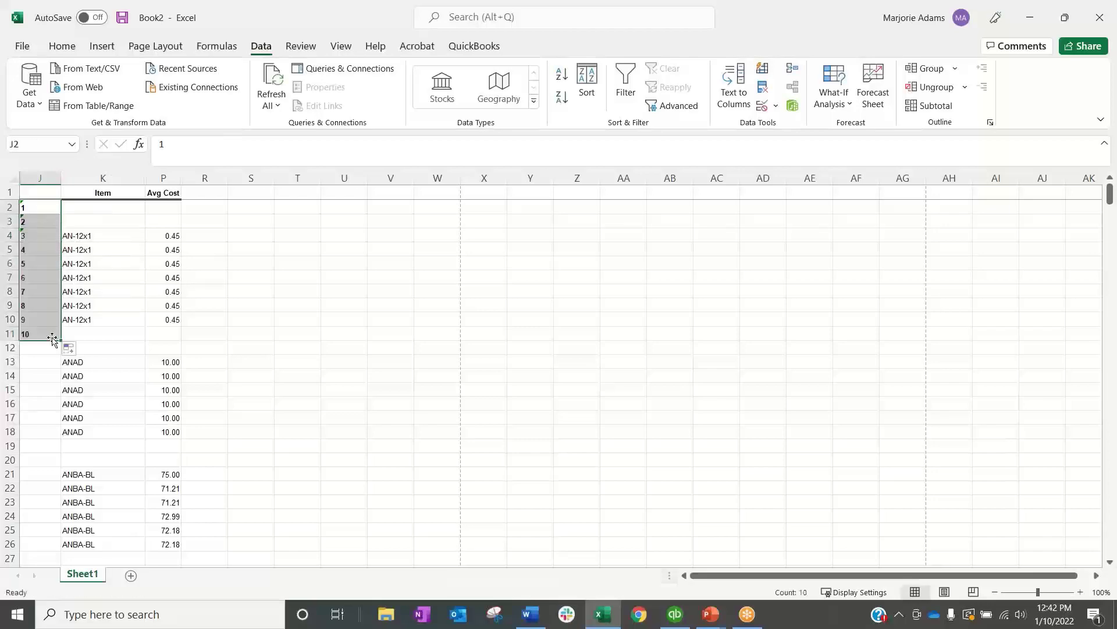
Step: Extend the number series down column J beside all remaining report rows
key("ctrl+c")
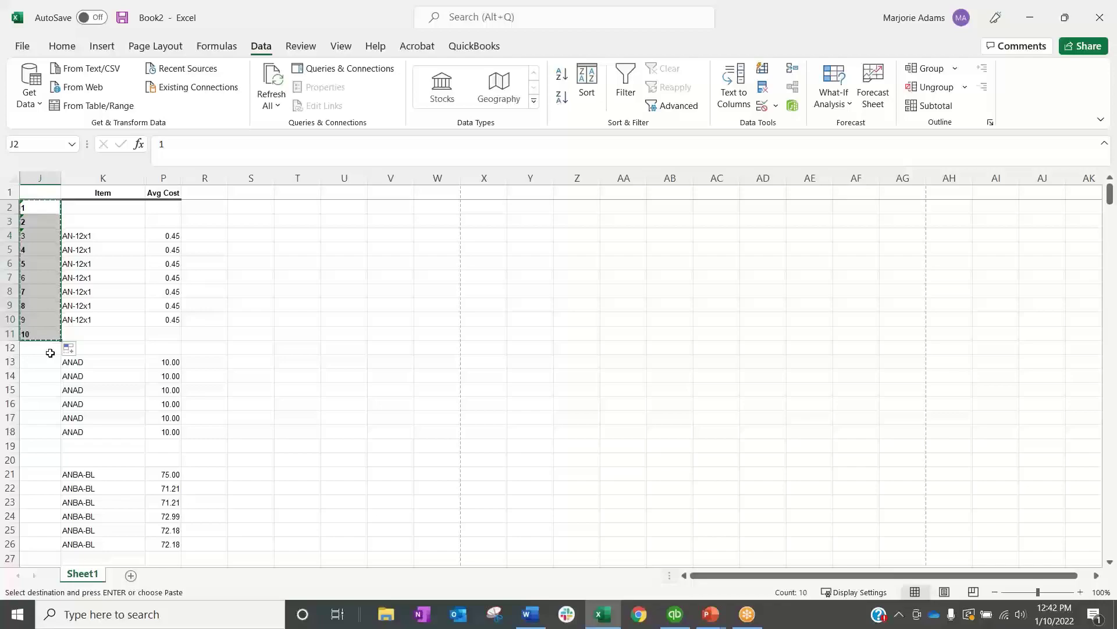
left_click_drag(50, 352, 32, 481)
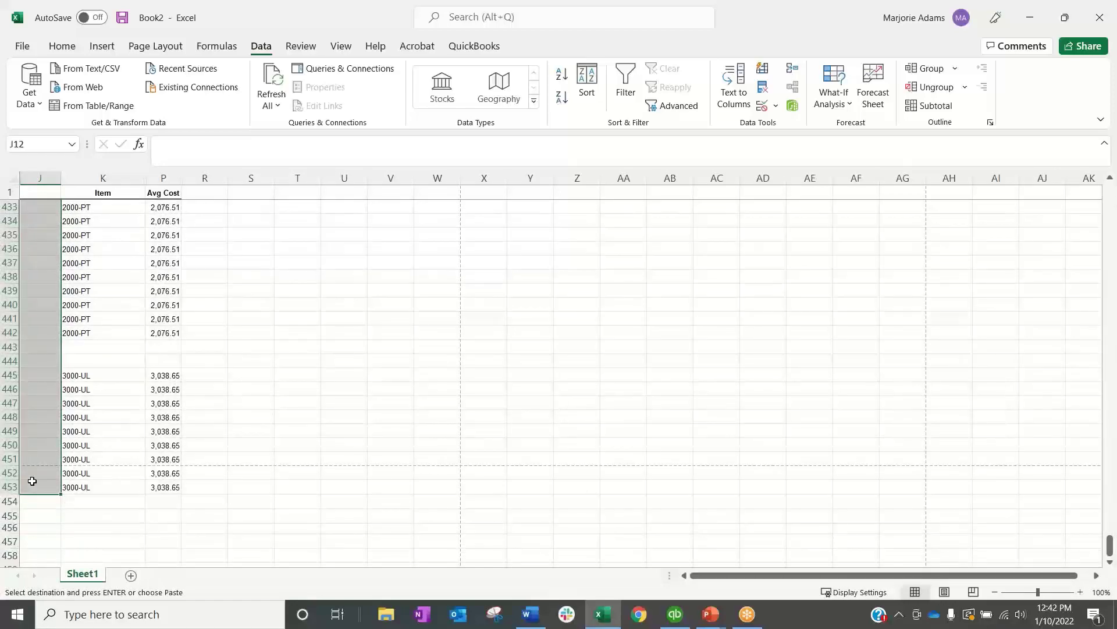
key("ctrl+v")
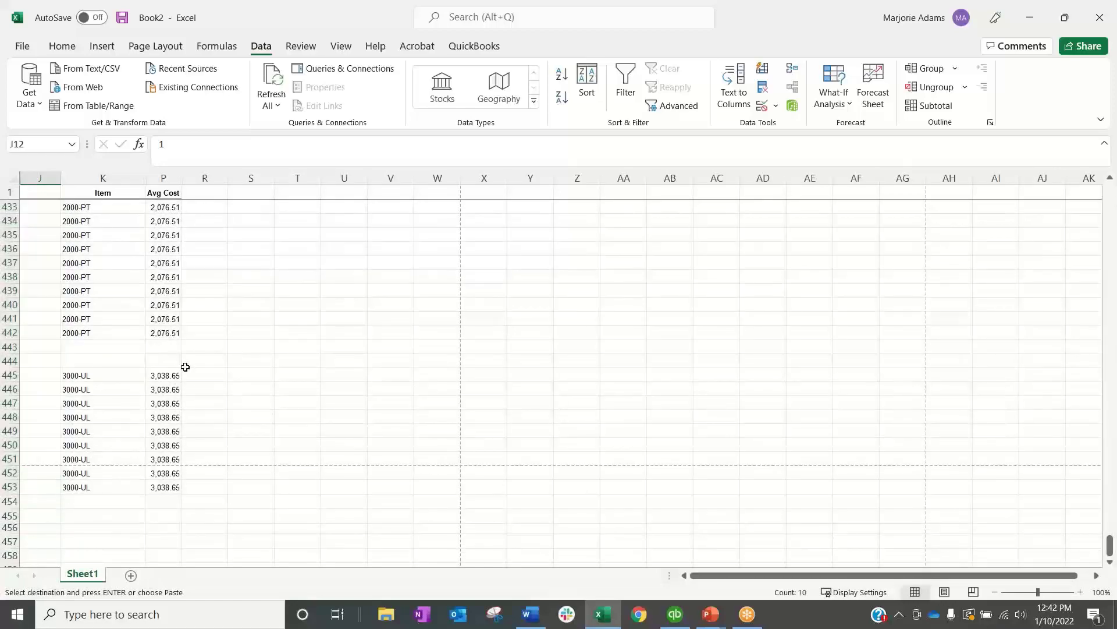
left_click_drag(1110, 552, 1110, 195)
left_click(66, 378)
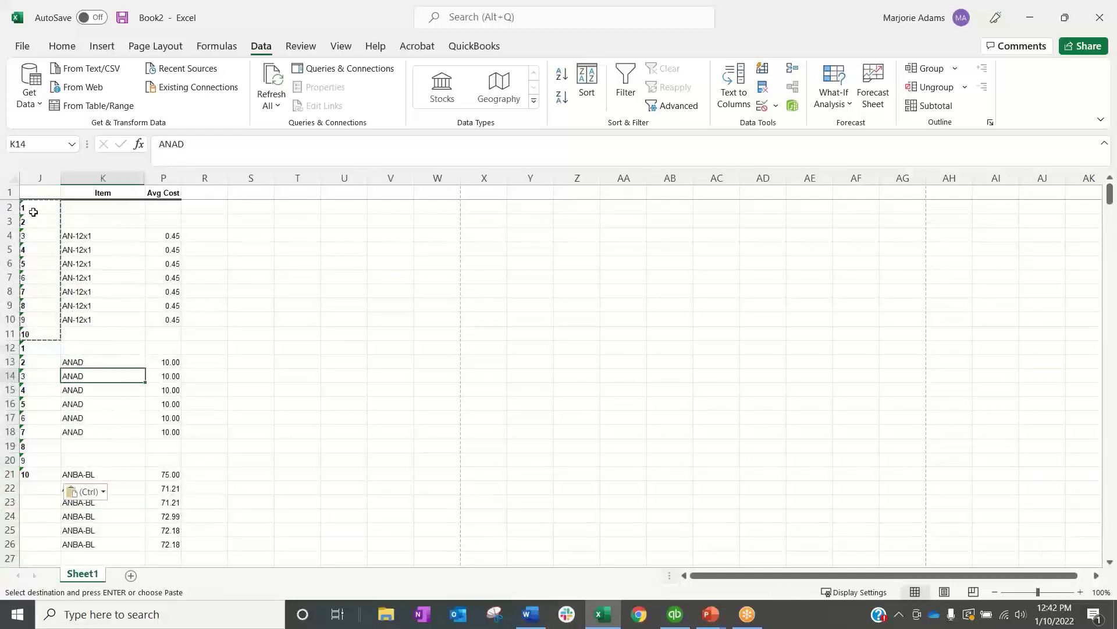
left_click_drag(33, 212, 40, 334)
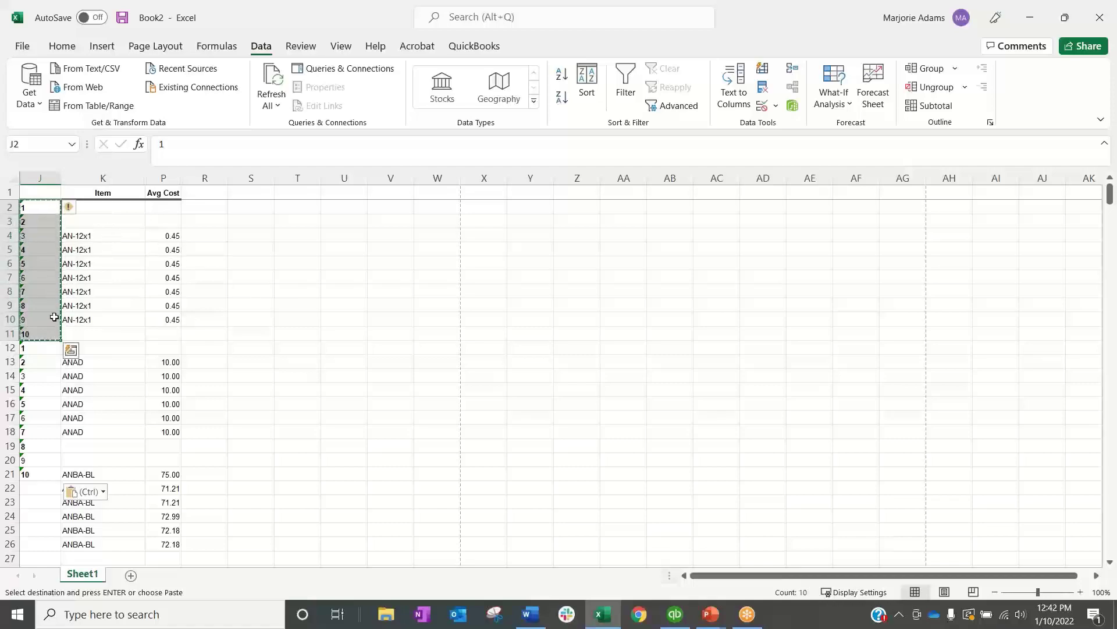
left_click_drag(63, 344, 51, 546)
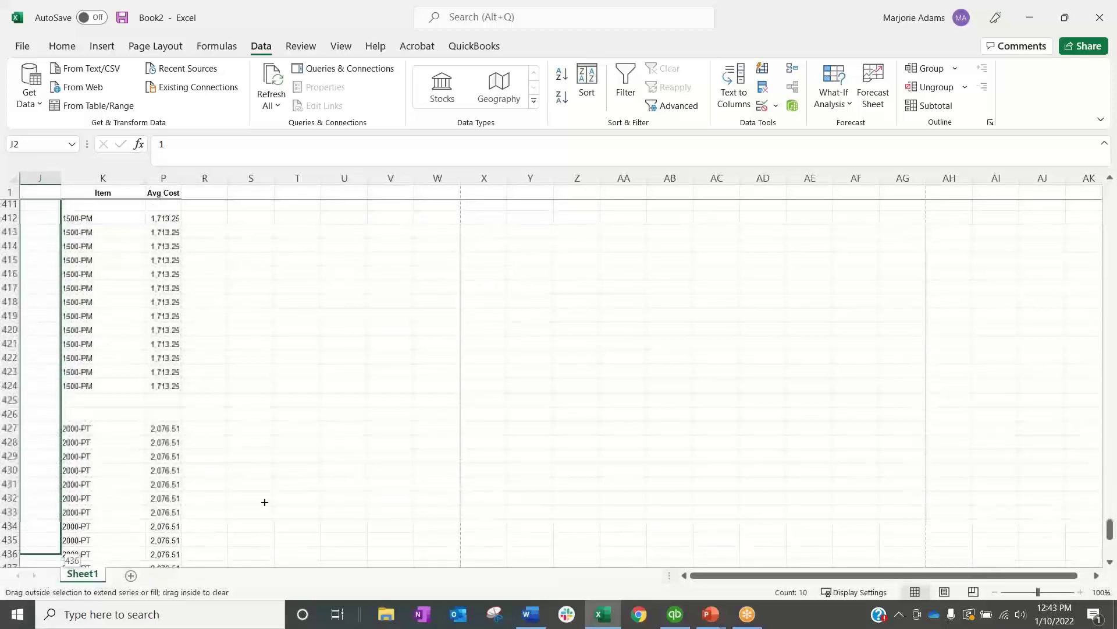
left_click_drag(1111, 529, 1111, 189)
left_click(32, 319)
left_click(251, 250)
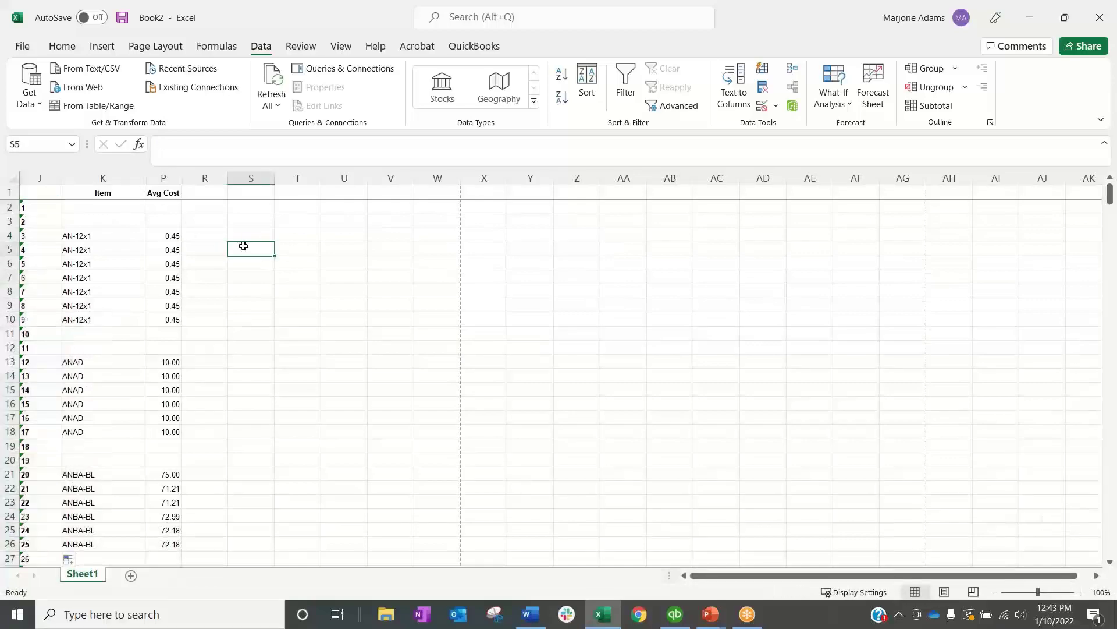
left_click(209, 221)
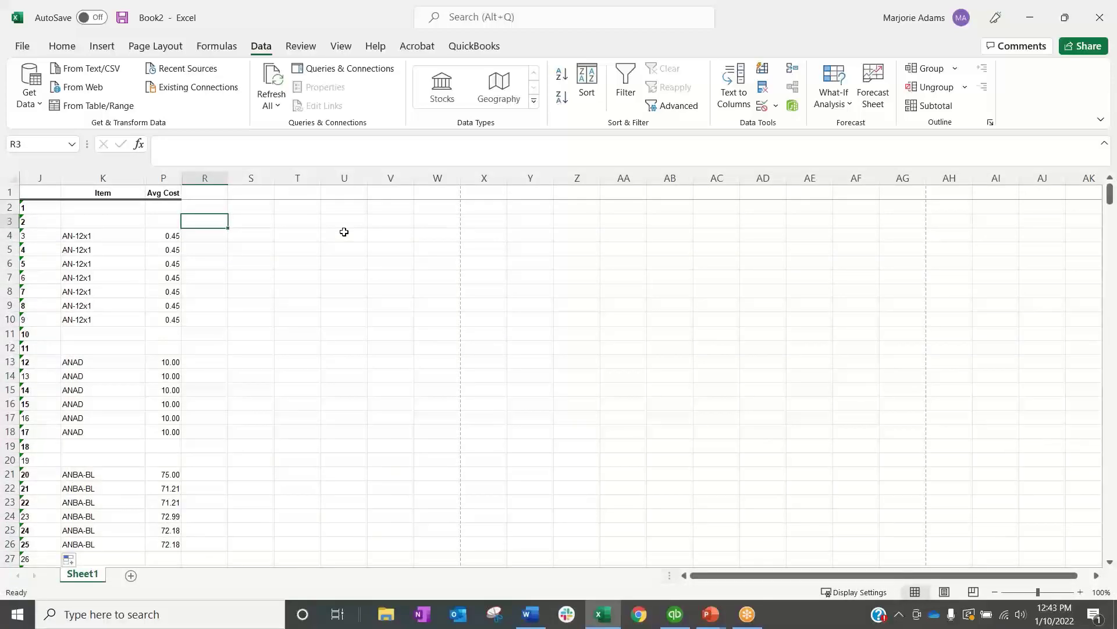
Step: Start an IF formula in R4 testing whether item K4 equals K3
left_click(217, 234)
type("=if(")
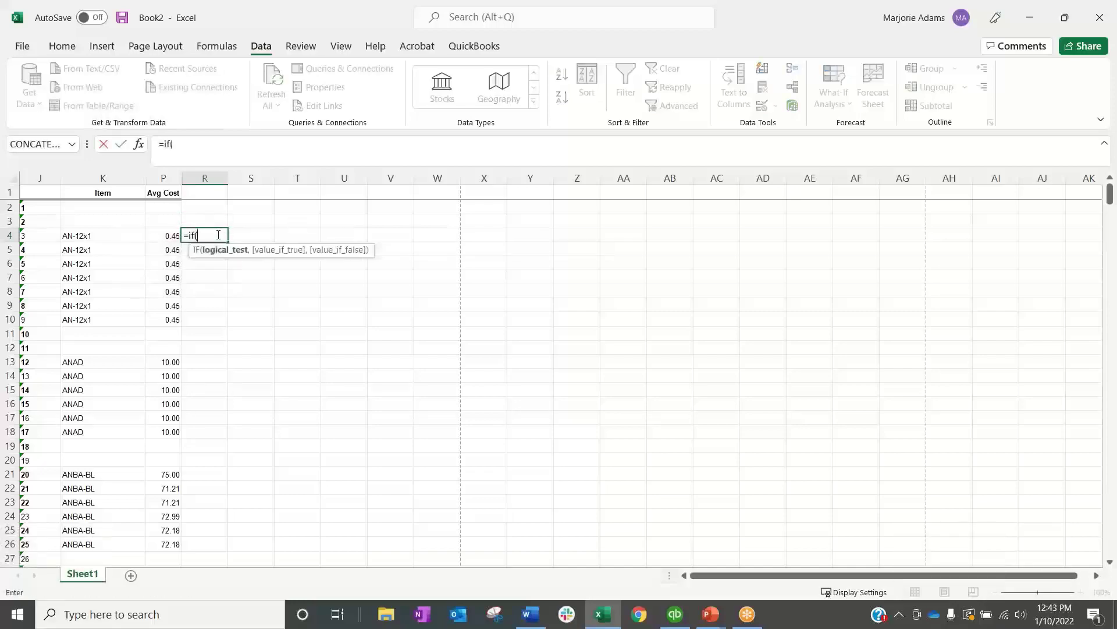
left_click(97, 238)
type("=")
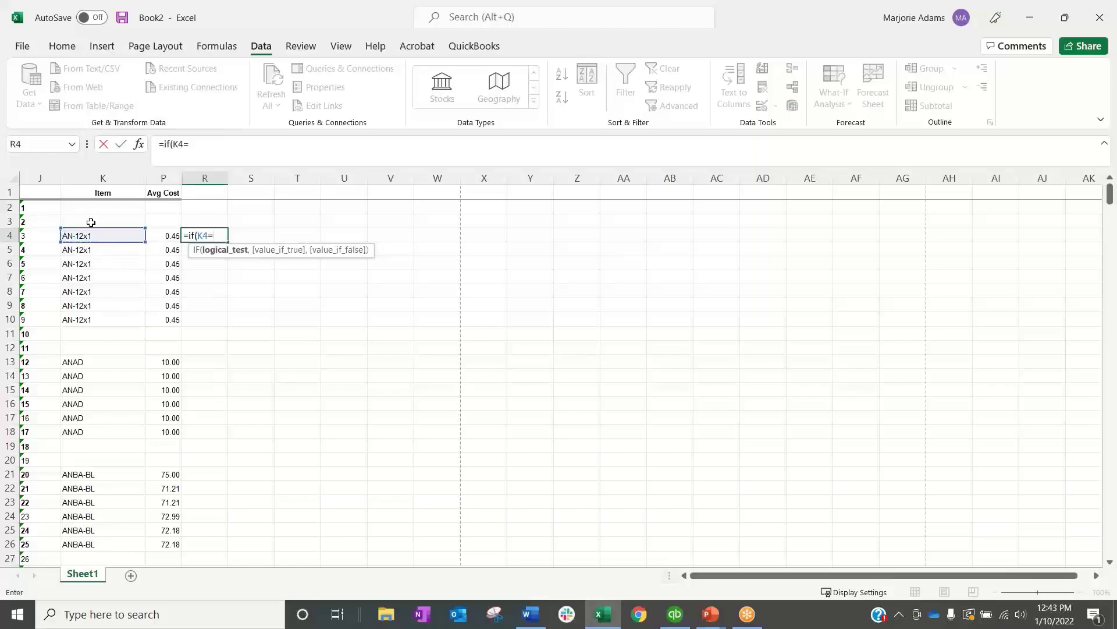
left_click(91, 222)
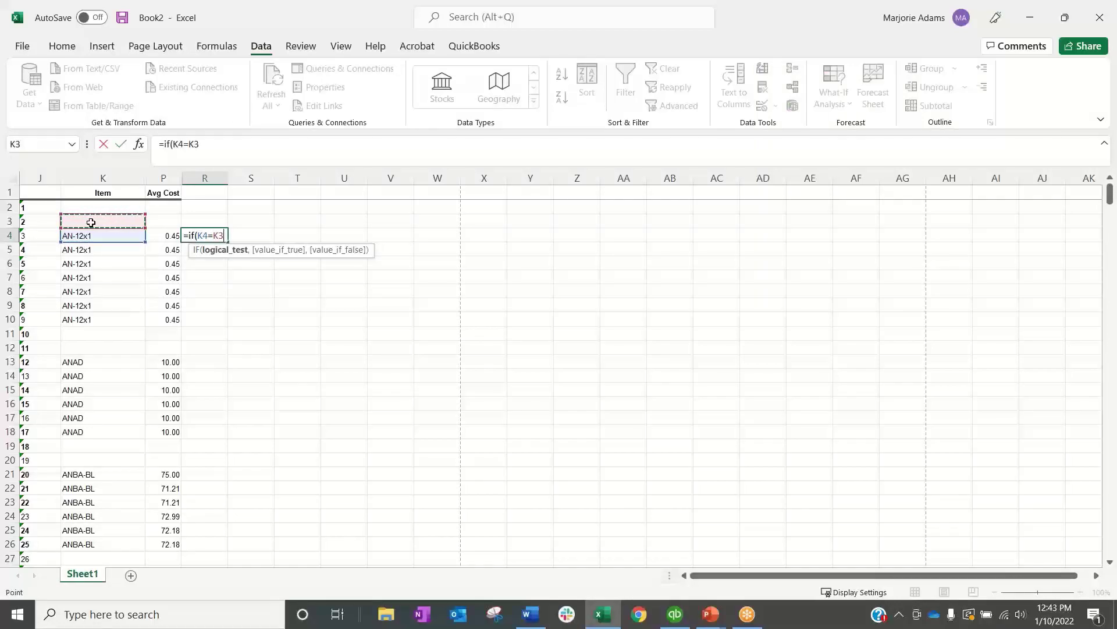
type(",")
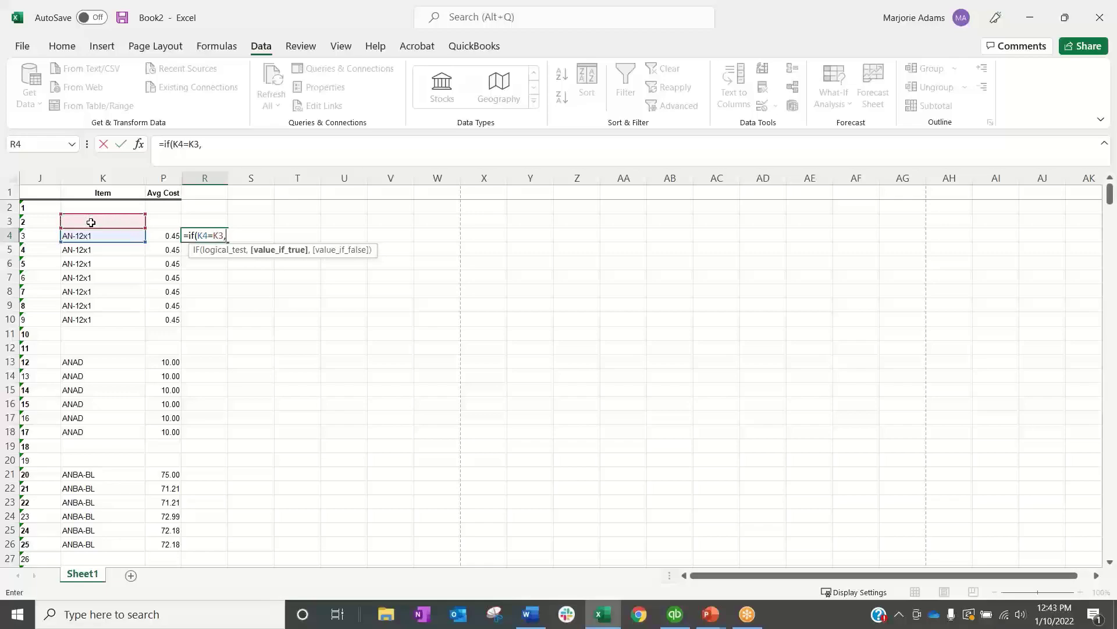
key("Return")
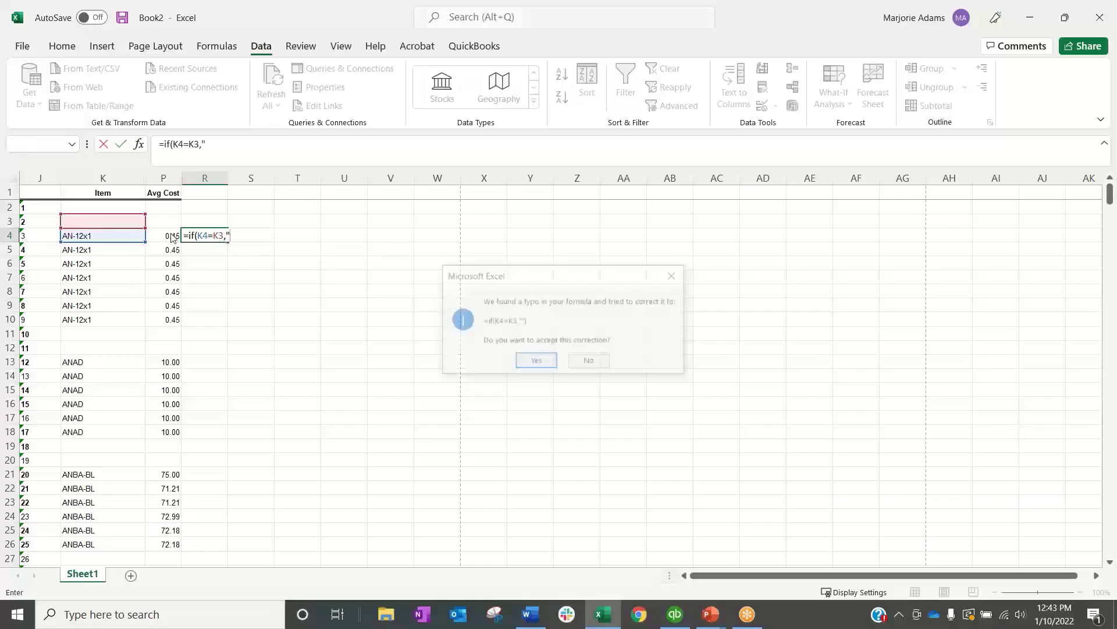
left_click(542, 362)
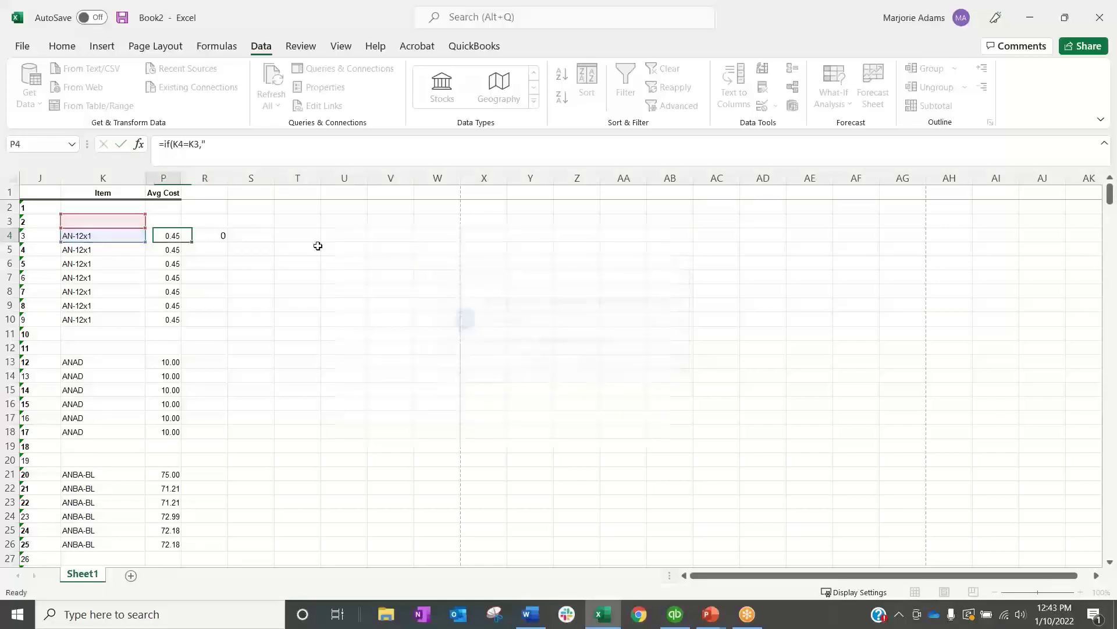
Step: Complete R4's formula as =IF(K4=K3,P4-P3,P4)
left_click(204, 235)
left_click(202, 145)
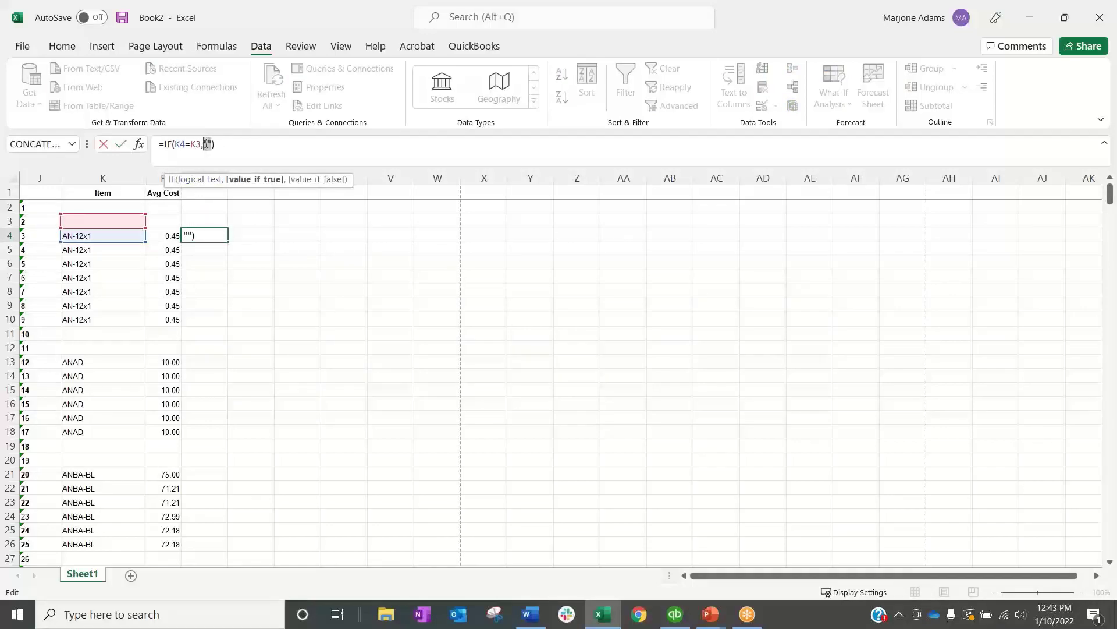
key("Delete")
key("Delete")
left_click(166, 234)
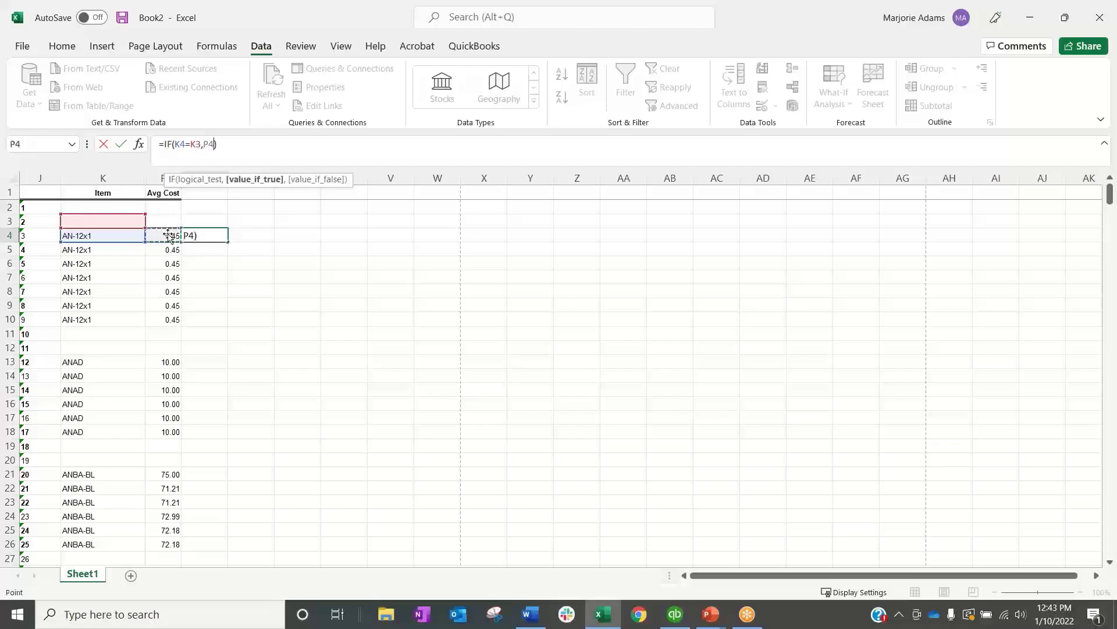
type("-")
left_click(172, 219)
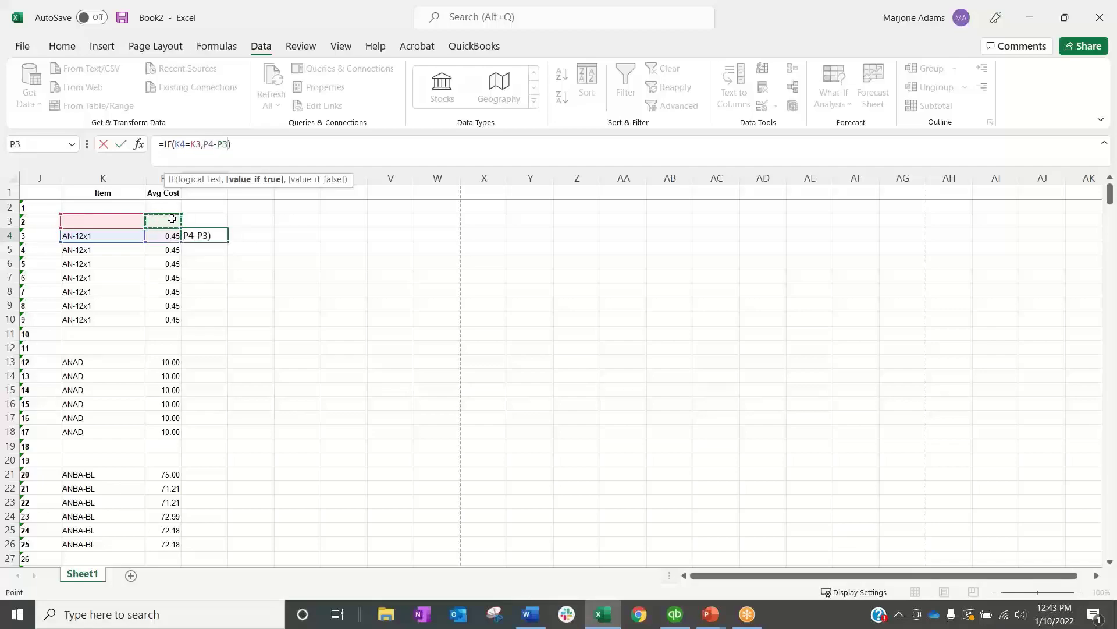
type(",")
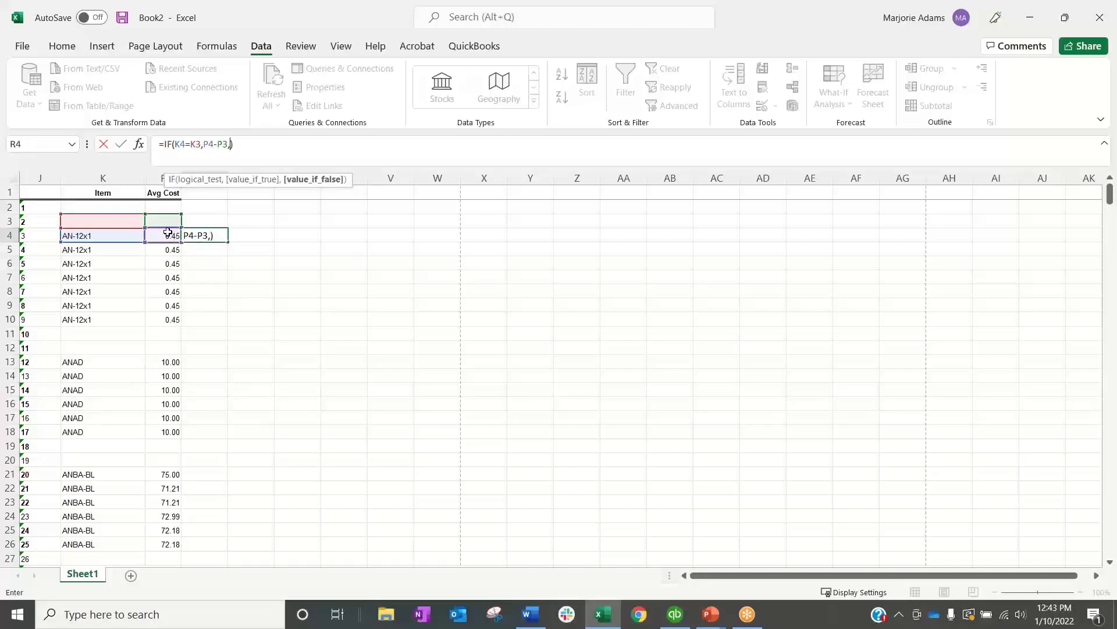
left_click(169, 237)
key("Return")
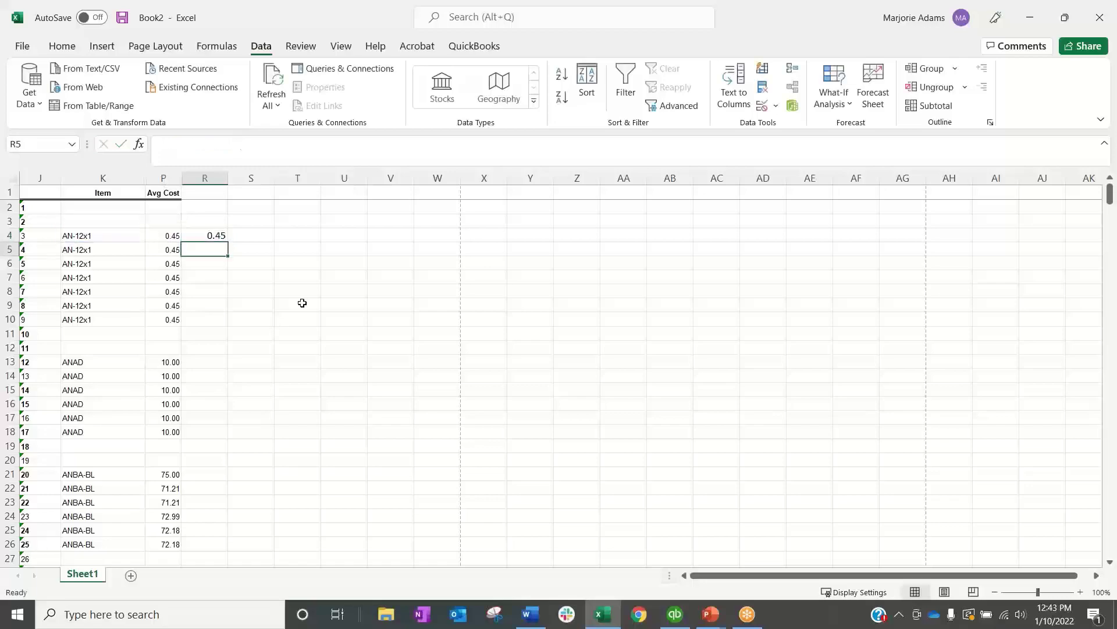
Step: Fill the R4 cost-change formula down column R to row 70
left_click(219, 236)
left_click_drag(227, 242, 220, 509)
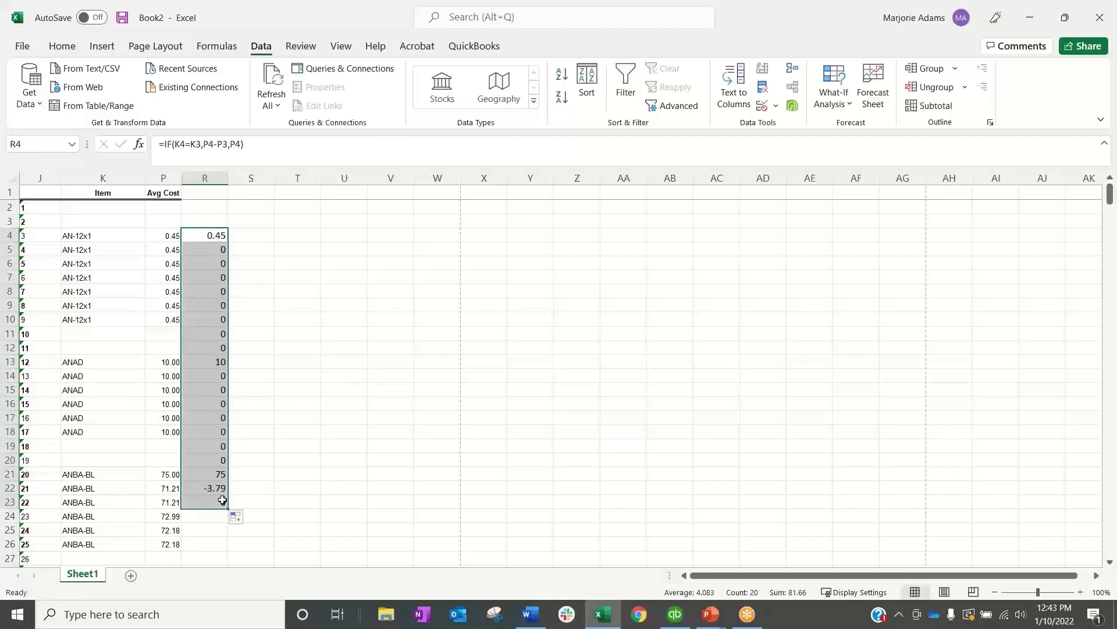
left_click(207, 474)
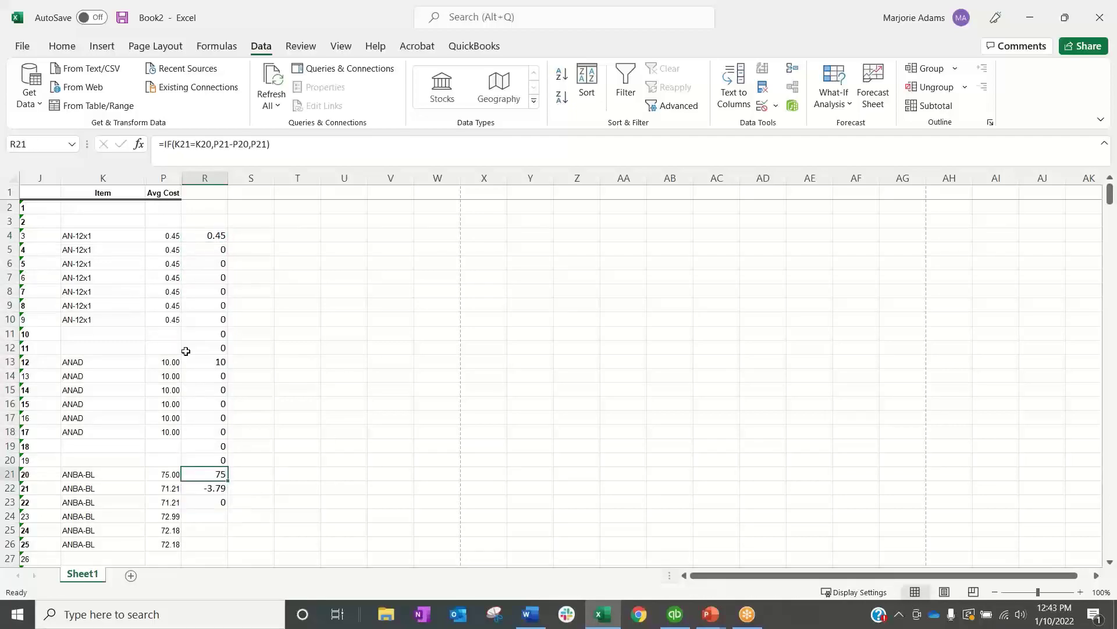
scroll(189, 361, "down", 2)
scroll(232, 419, "up", 2)
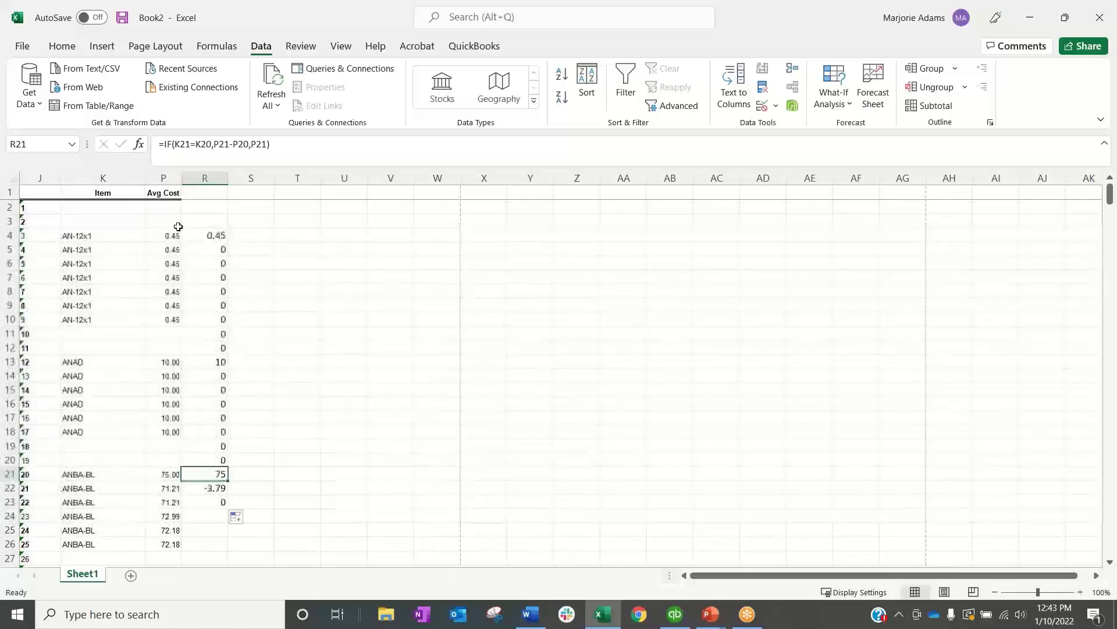
left_click(200, 485)
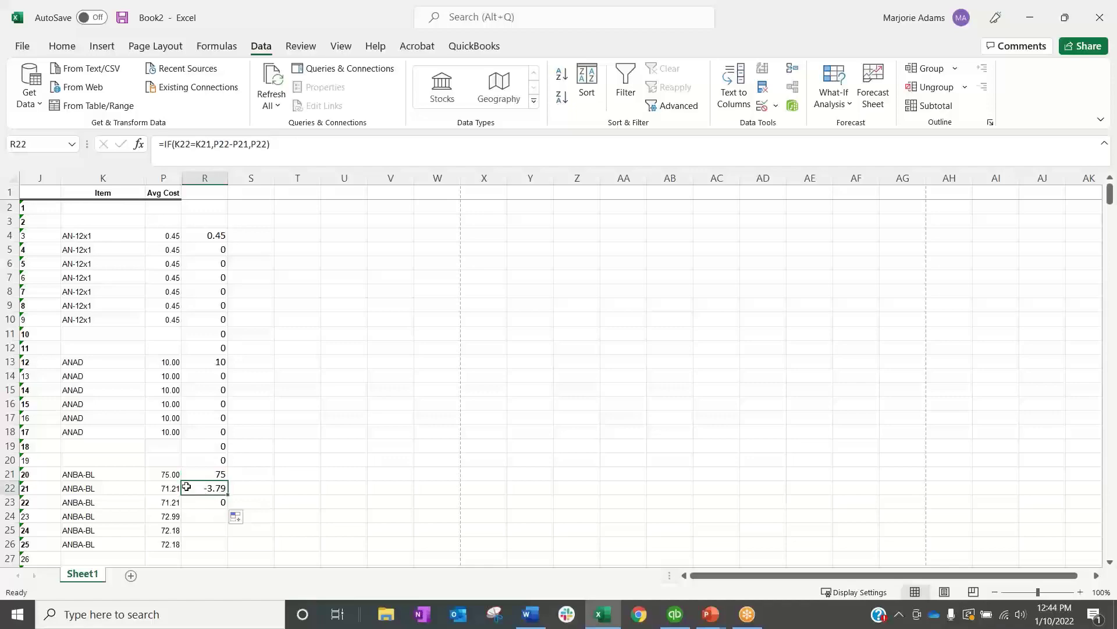
left_click(242, 485)
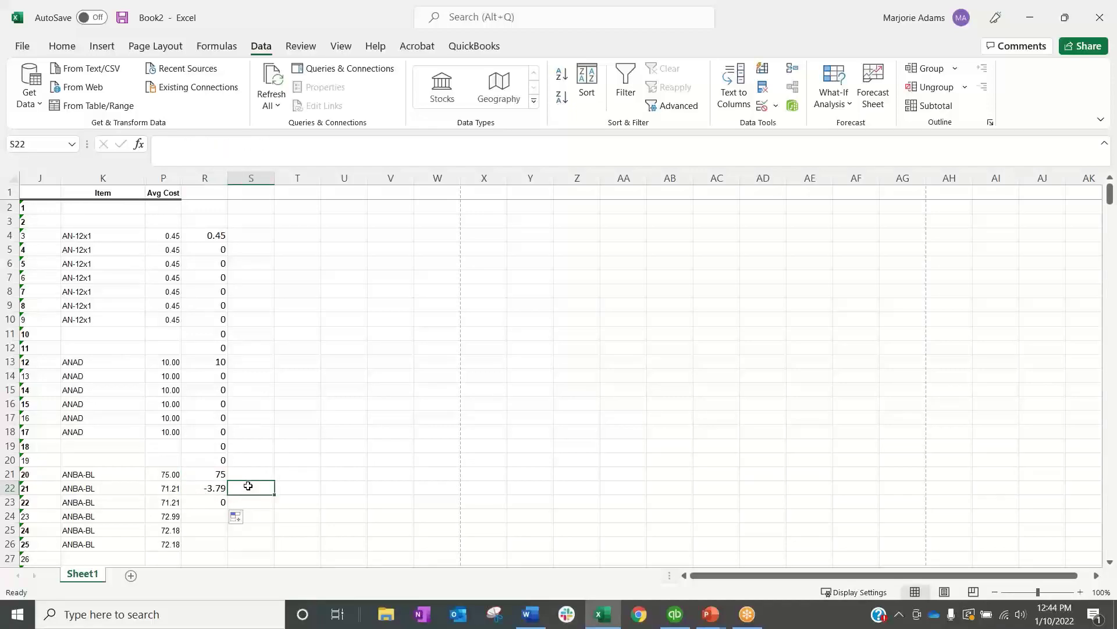
left_click(213, 488)
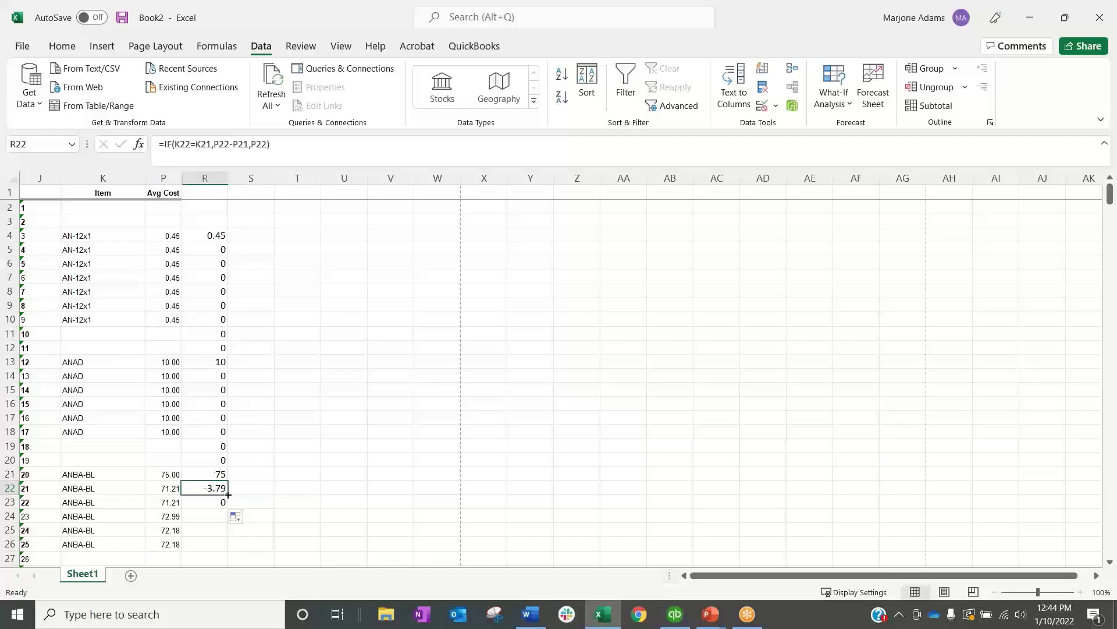
left_click_drag(227, 494, 217, 567)
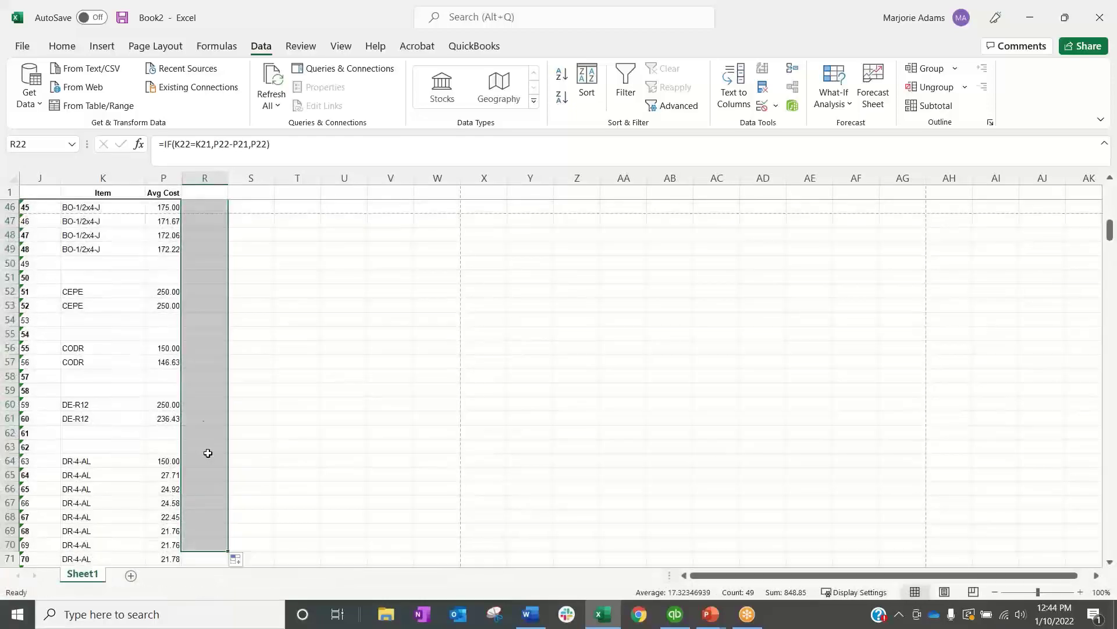
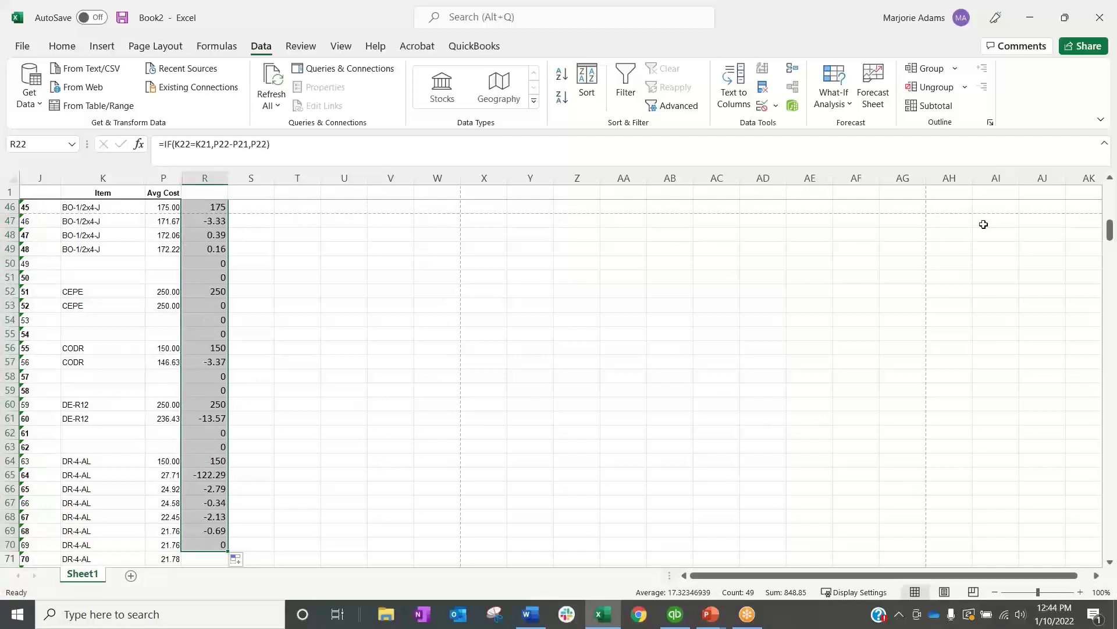
Step: Scroll back to the AN-12x1 rows at the top and select cell S4
left_click_drag(1110, 230, 1109, 198)
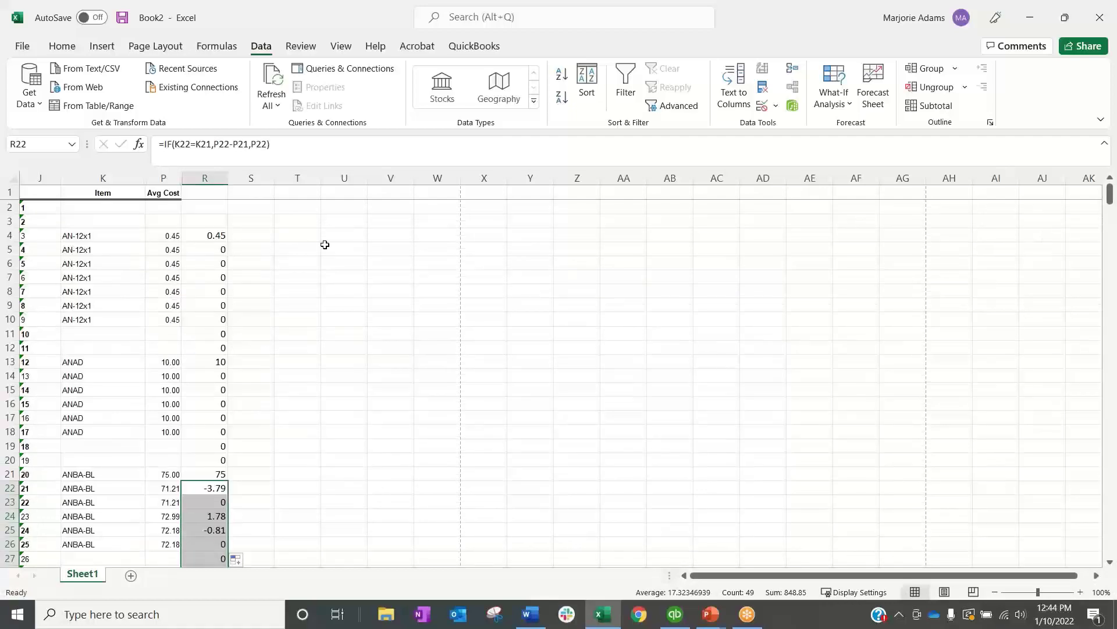
left_click(254, 238)
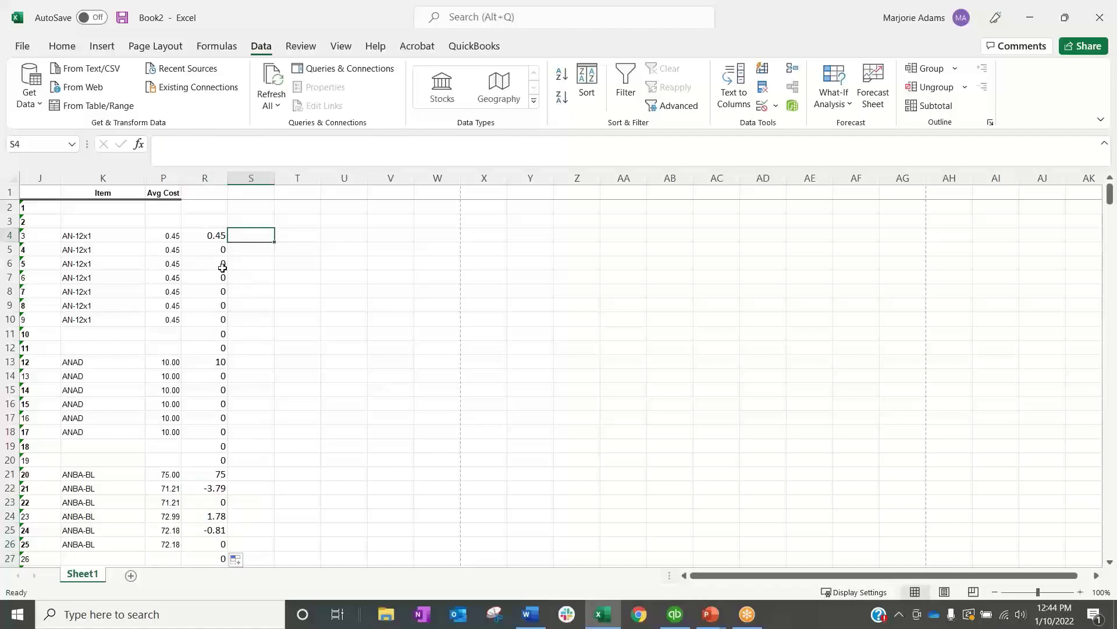
Step: Enter =+R4/P4 in S4 and fill it down to row 25
type("+")
left_click(214, 235)
type("/")
left_click(164, 236)
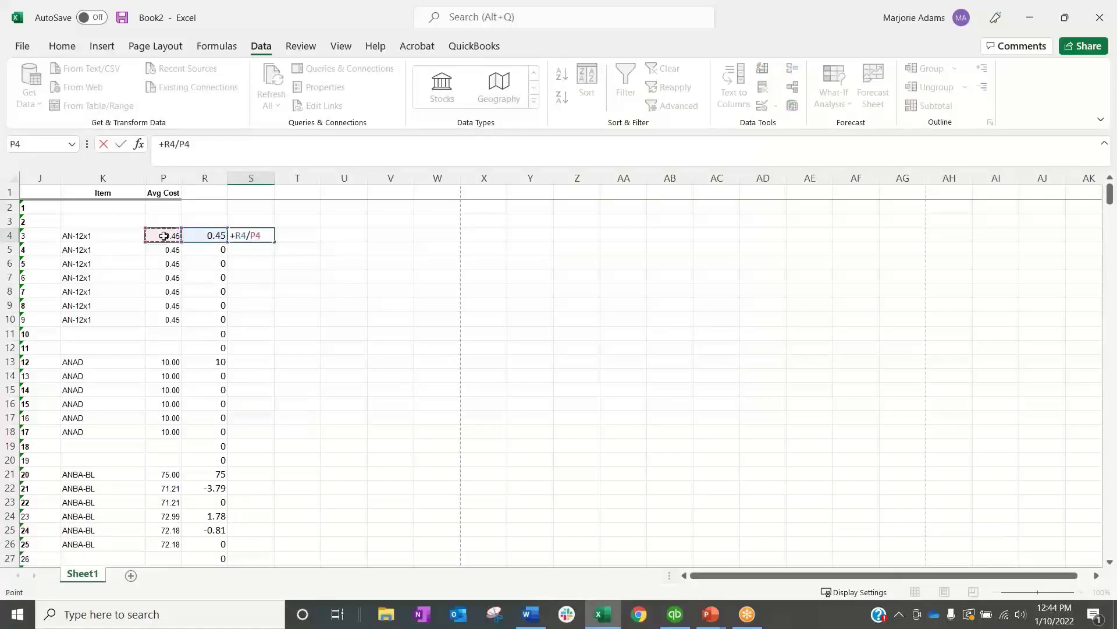
key("Return")
left_click(263, 234)
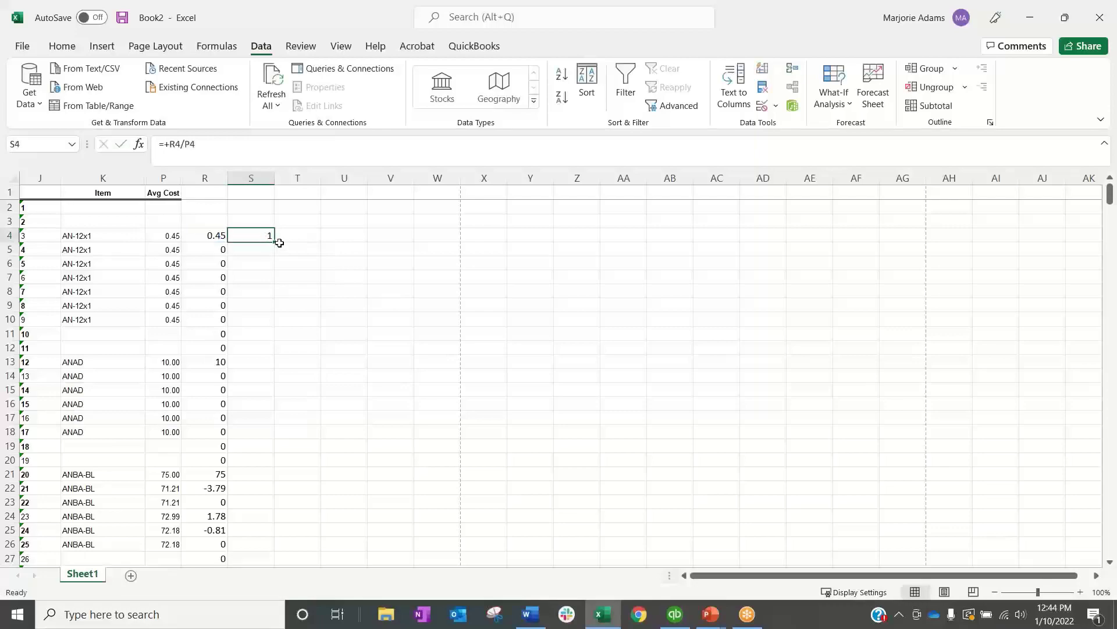
left_click_drag(275, 243, 275, 535)
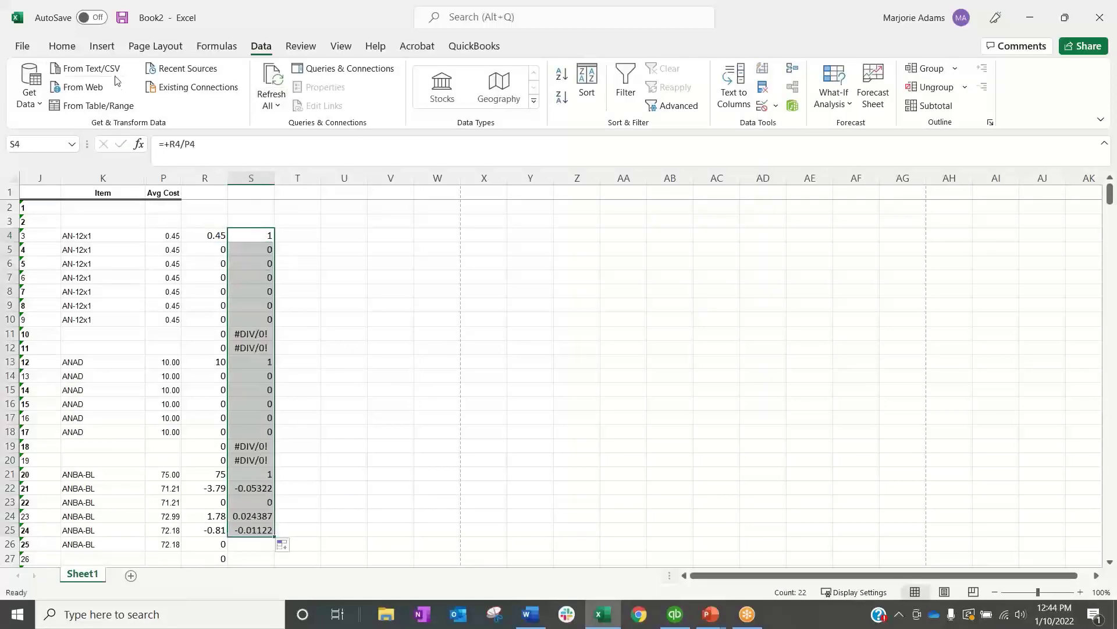
Step: Format the ratio column as percentages and review the ANBA-BL ratios in S22:S25
left_click(61, 46)
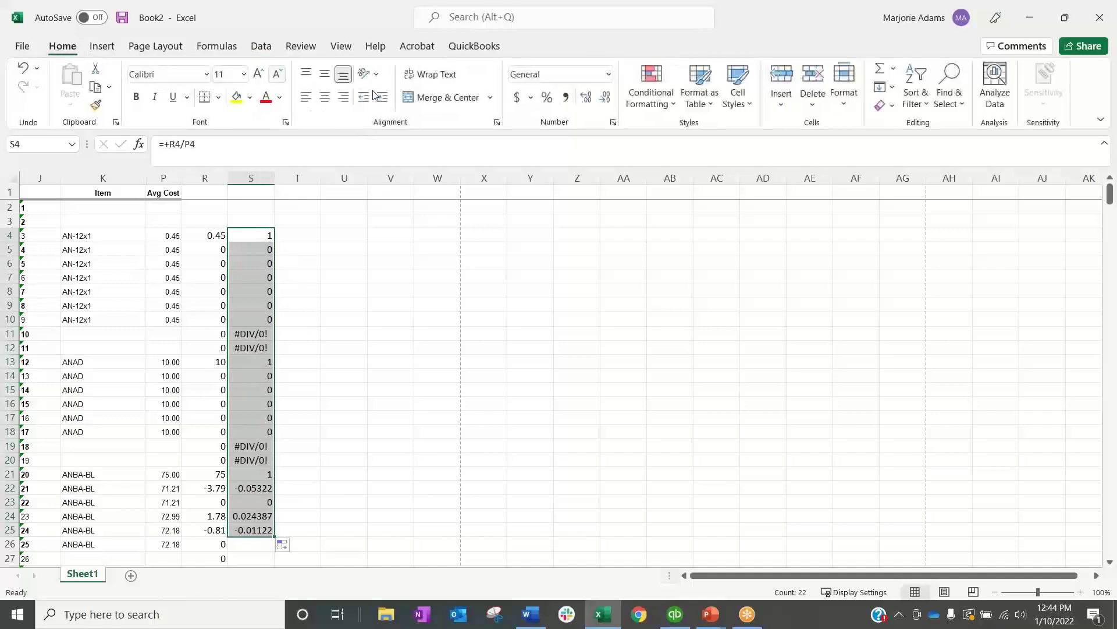
left_click(546, 97)
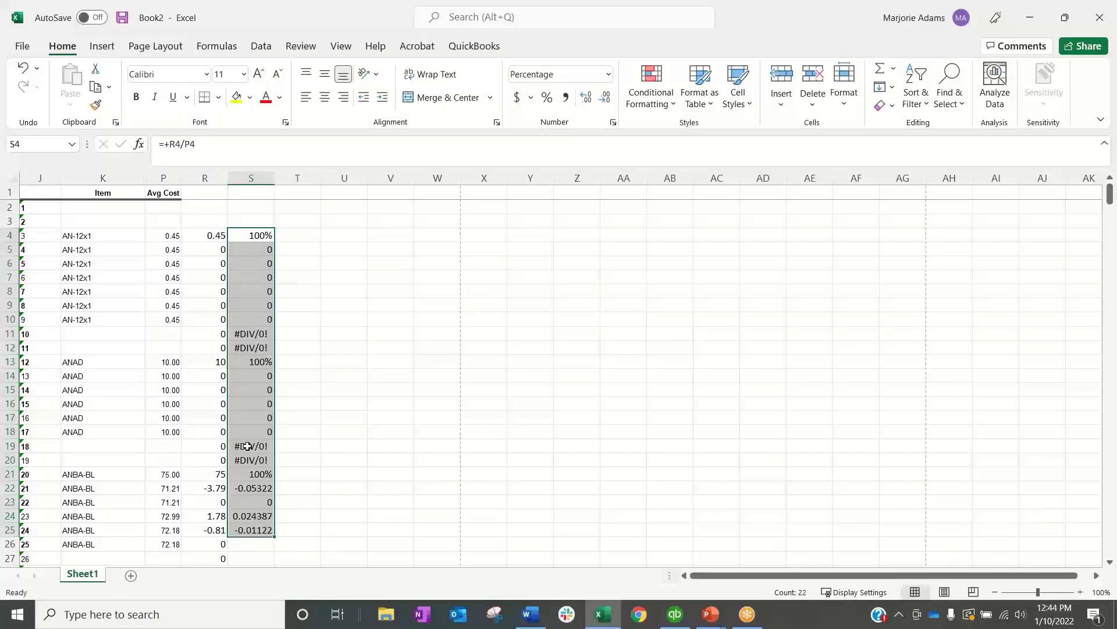
scroll(248, 445, "down", 1)
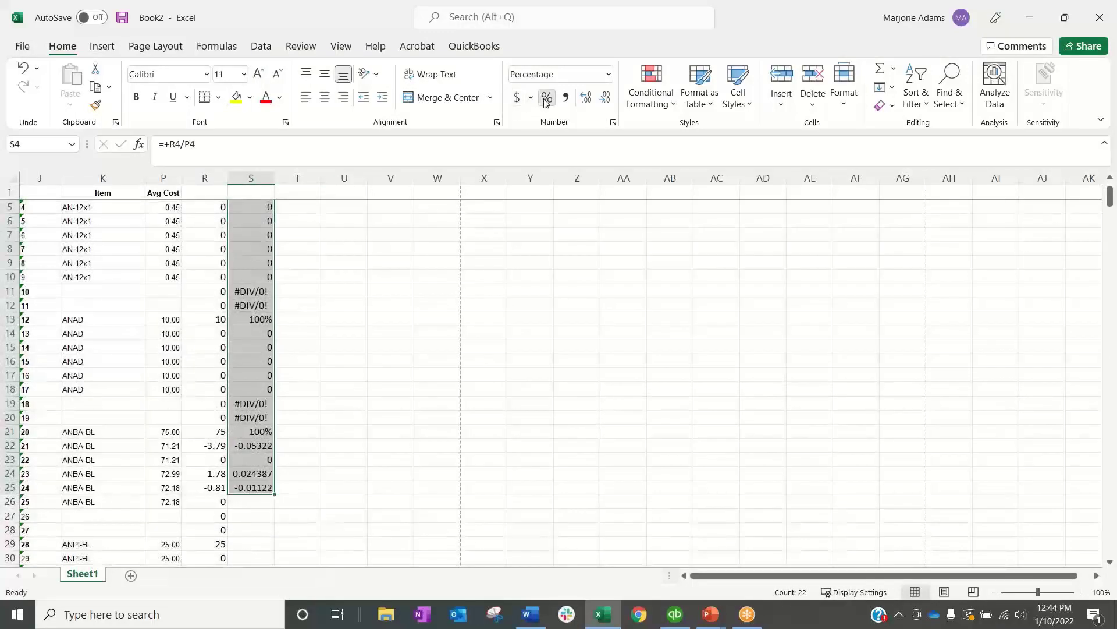
left_click(289, 456)
left_click(257, 443)
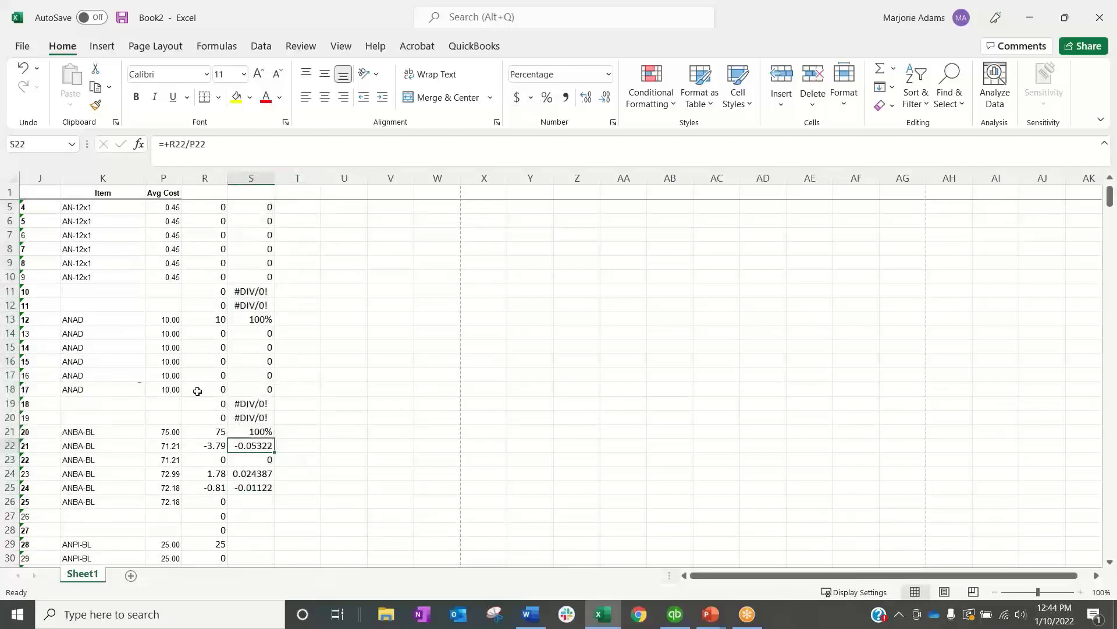
left_click_drag(249, 445, 252, 488)
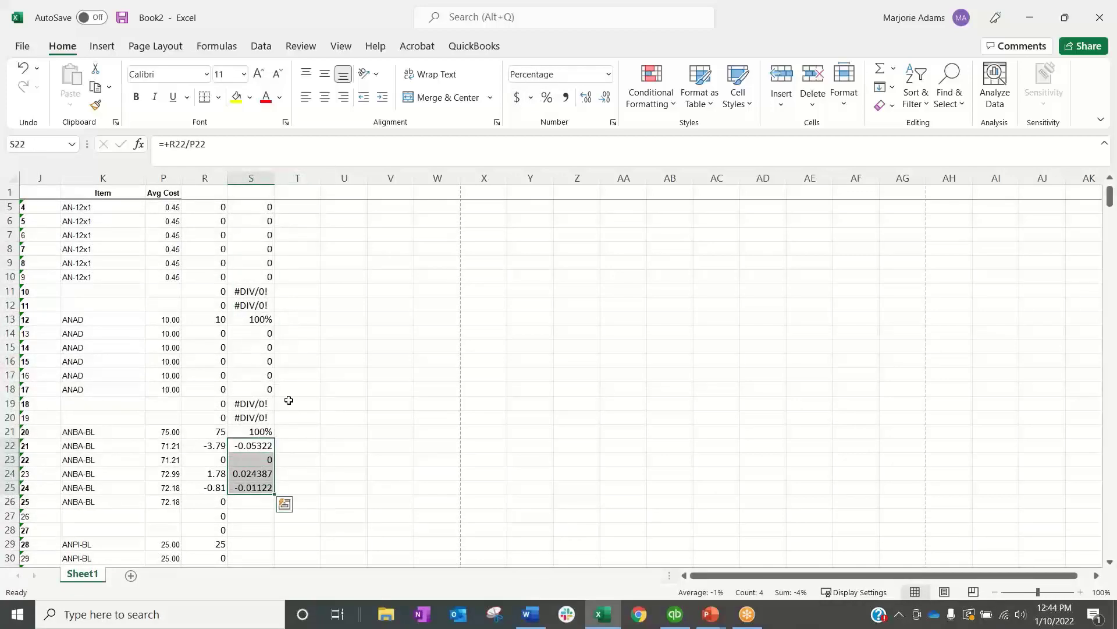
left_click(288, 501)
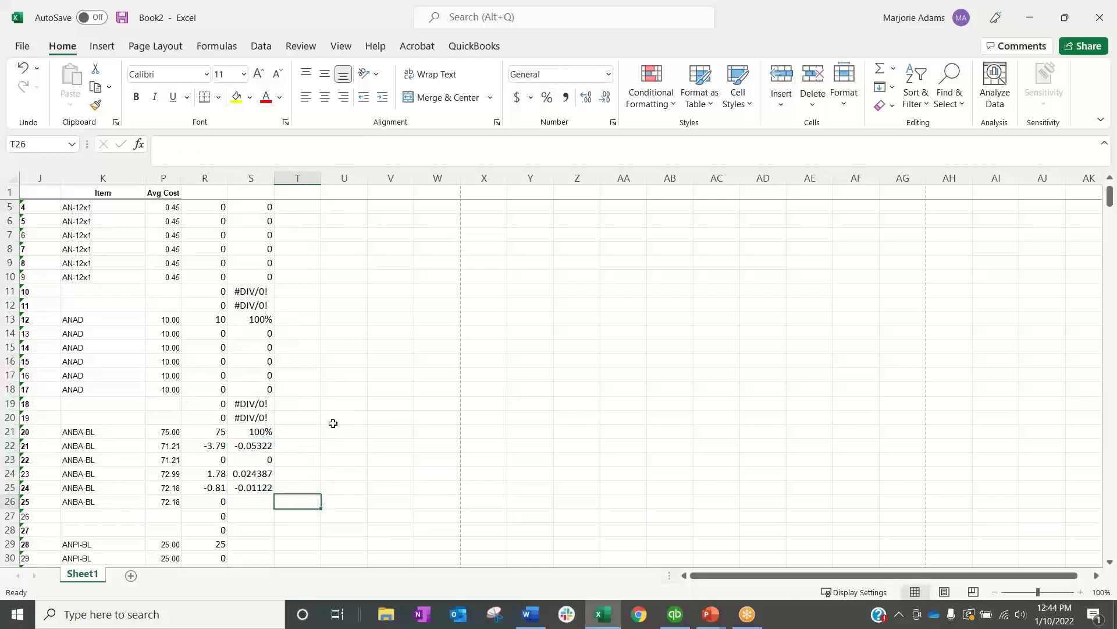
Step: Extend the percentage formula down column S to row 70 and check S65
scroll(332, 424, "down", 1)
left_click_drag(255, 404, 249, 351)
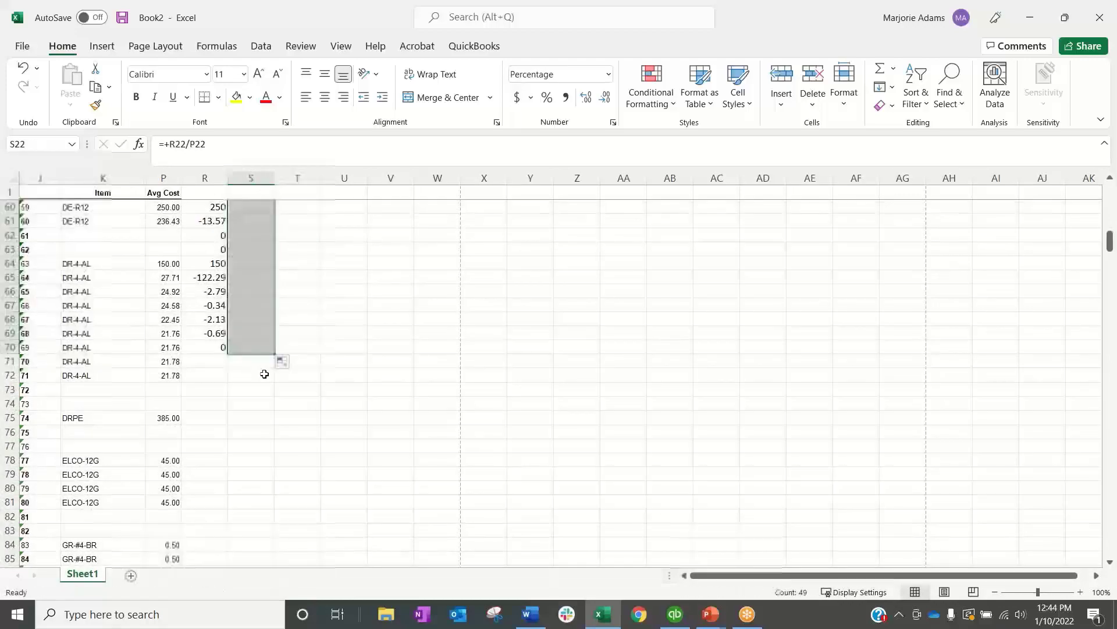
left_click(251, 277)
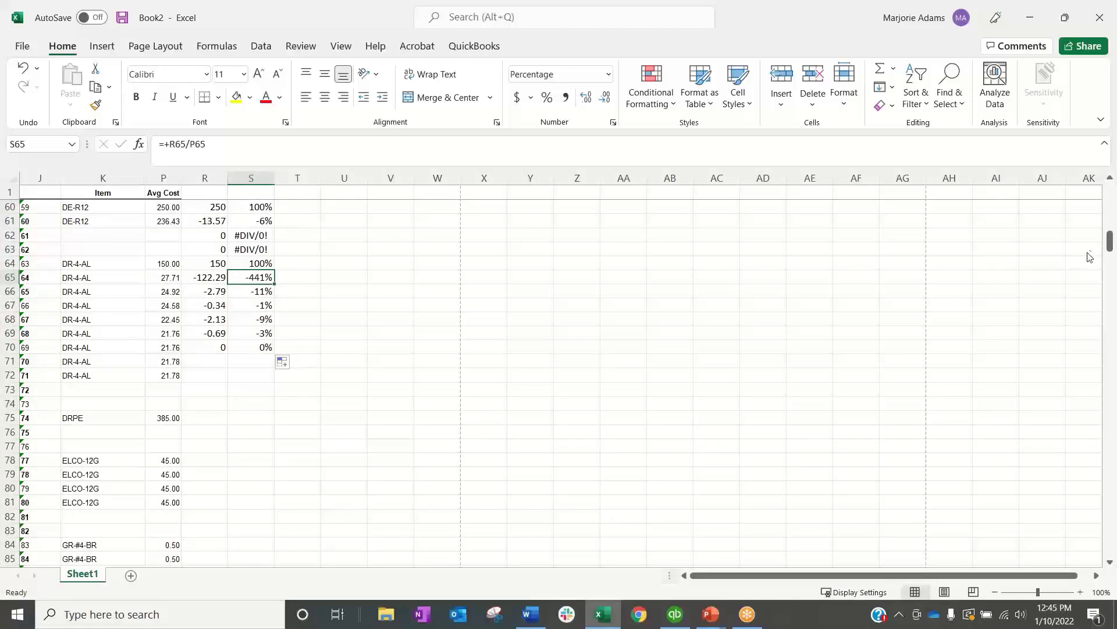
left_click_drag(1110, 240, 1110, 192)
left_click(295, 234)
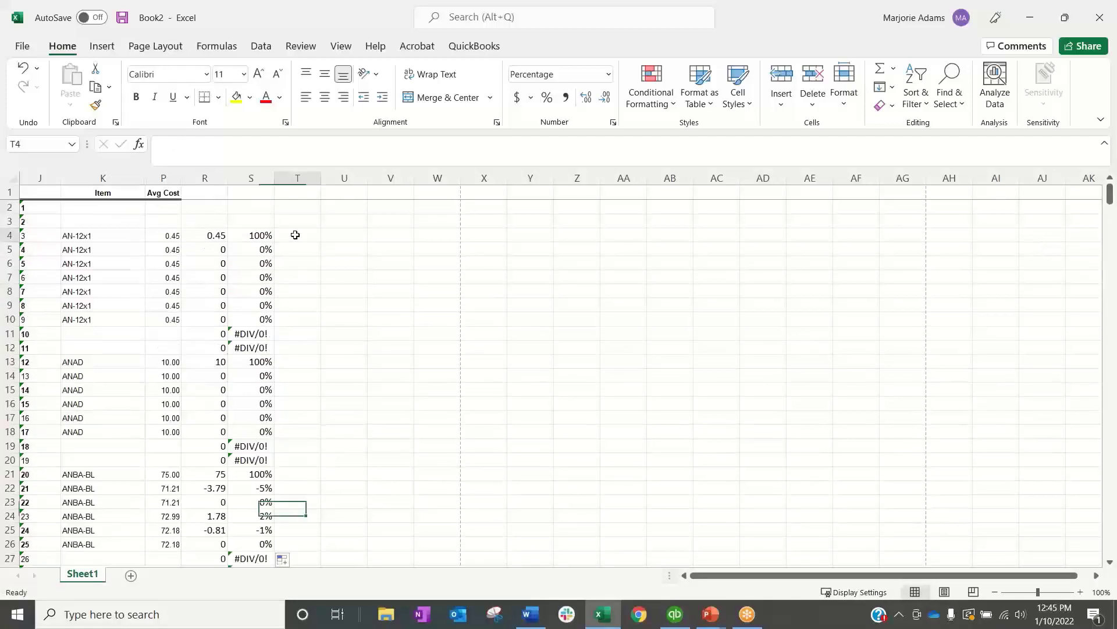
Step: Begin T4's flag formula as =IF(S4>5%, and enter an X heading in T3
type("=")
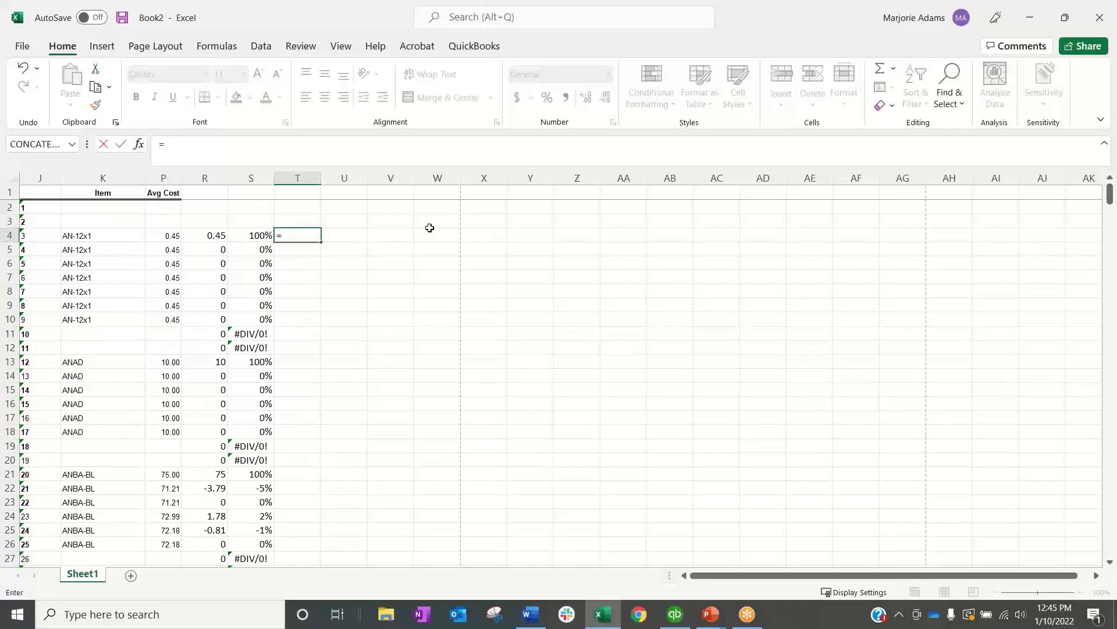
type("f(")
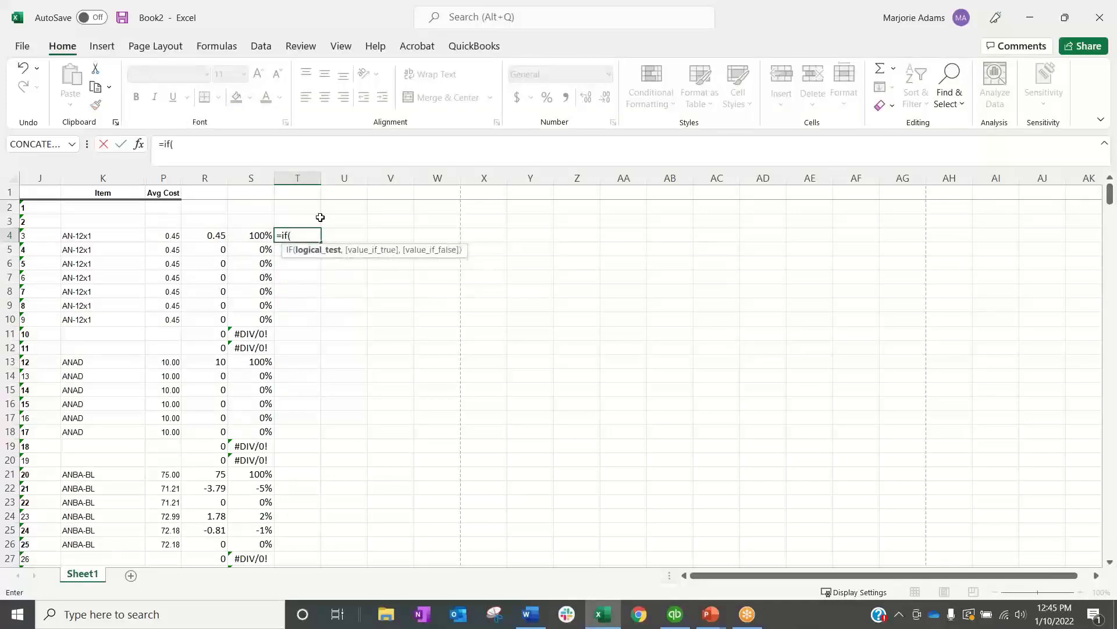
left_click(263, 235)
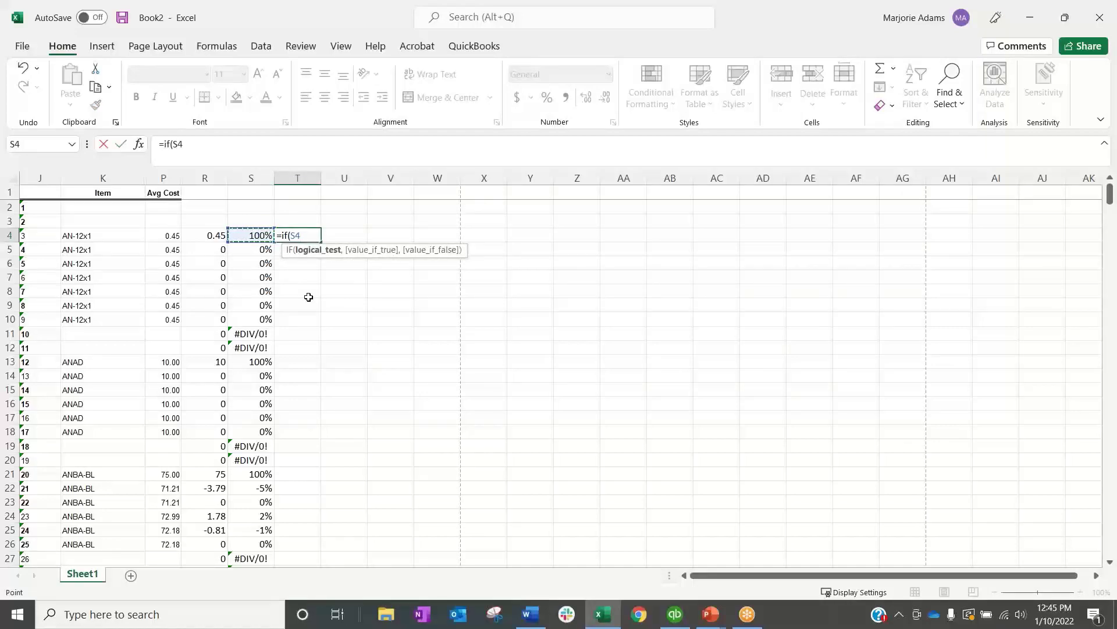
type(">5%,")
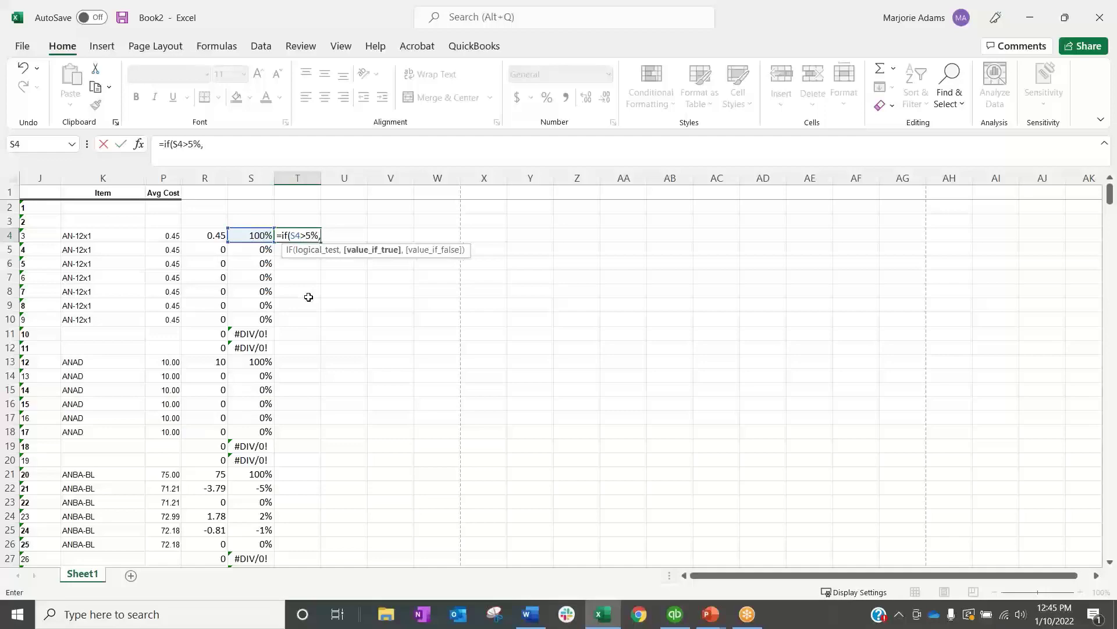
key("Return")
key("Up")
key("Up")
type("X")
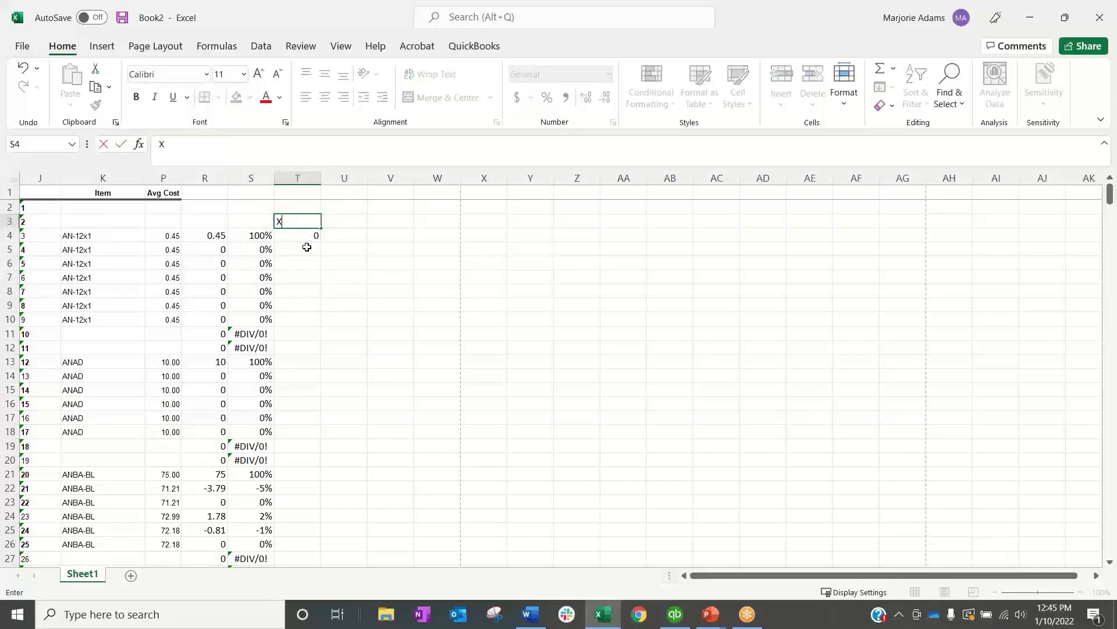
left_click(313, 239)
Step: Complete T4 as =IF(S4>5%,"XXX","") and fill it down column T
left_click(205, 145)
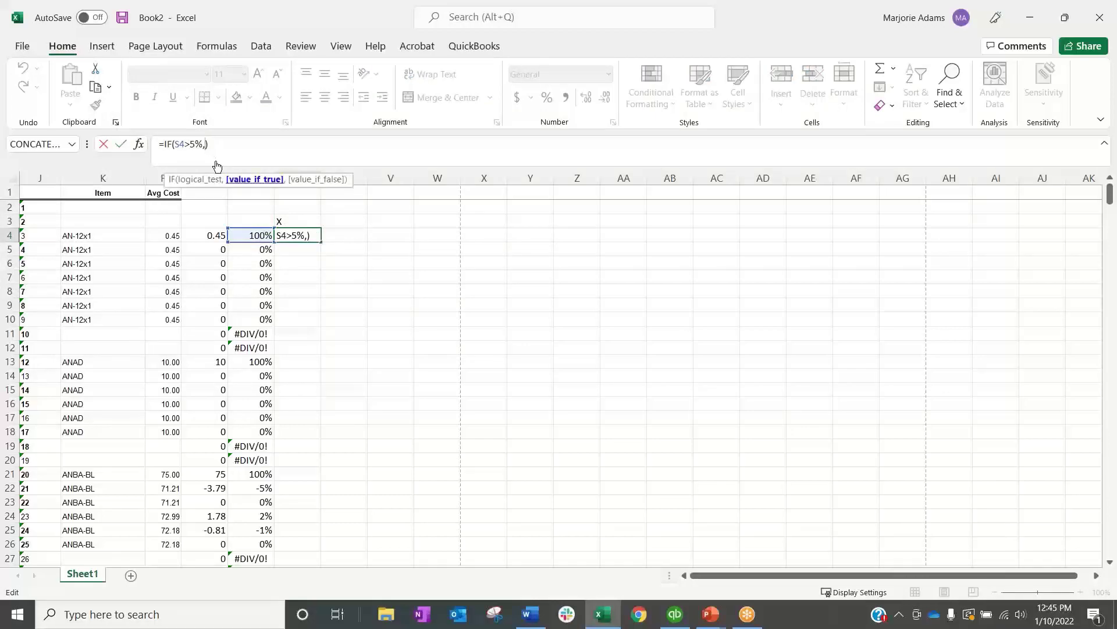
type("\"XXX\",")
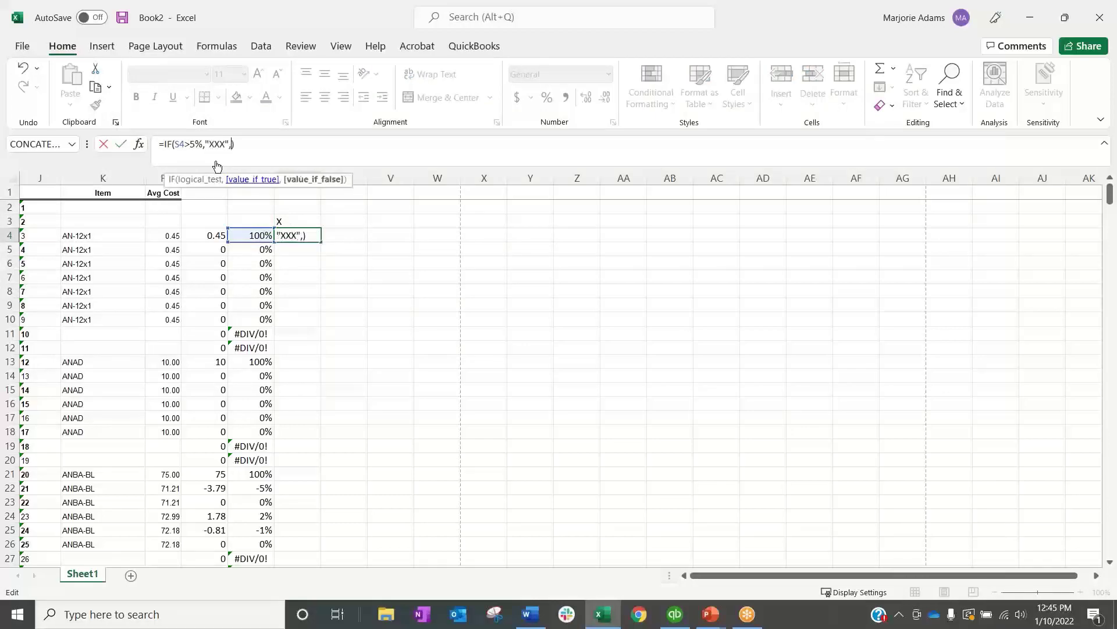
type("\"\")")
key("Return")
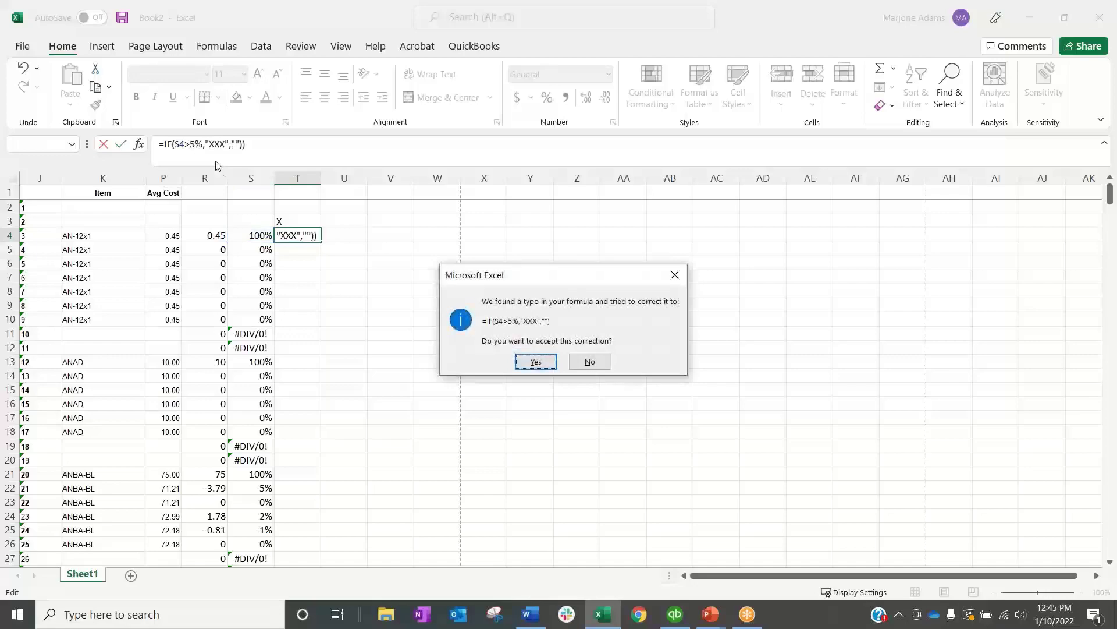
left_click(532, 362)
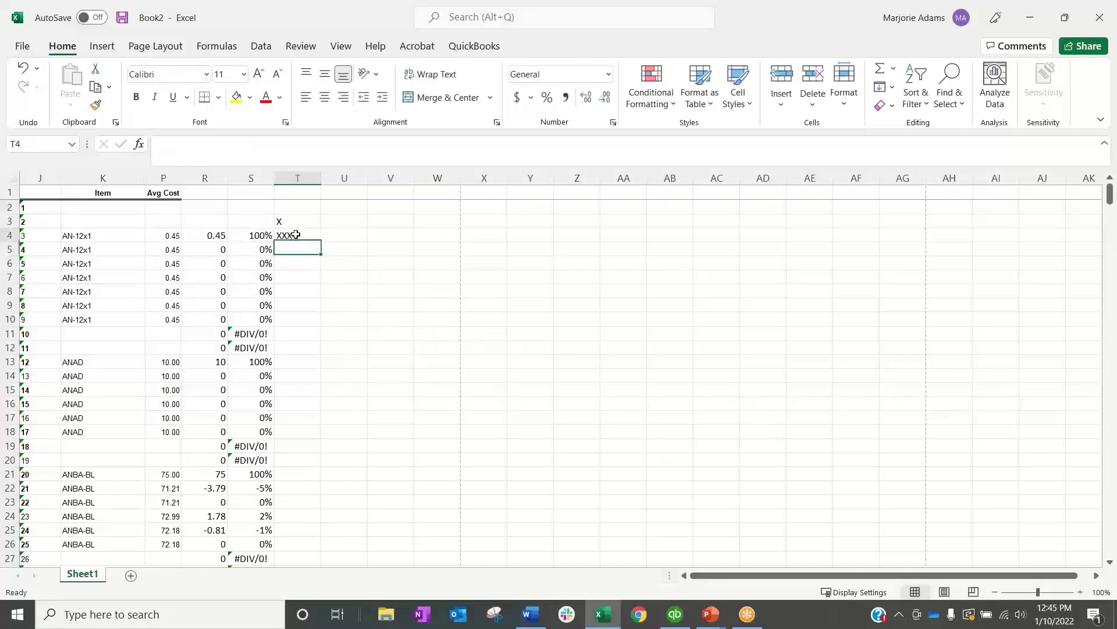
double_click(332, 243)
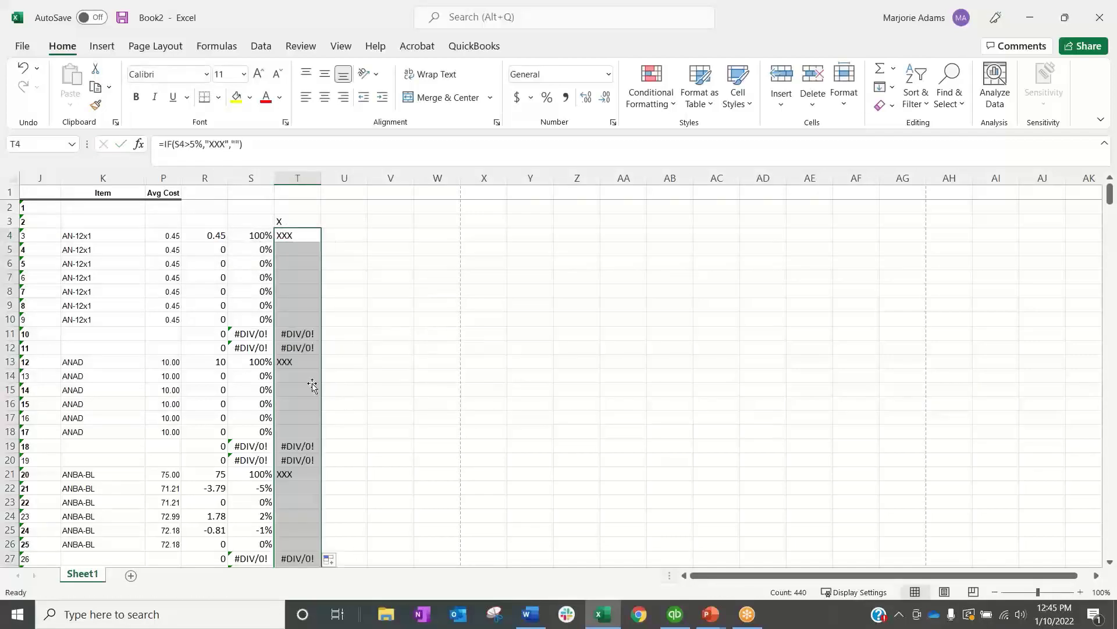
Step: Review the R4 and S4 formulas and extend the flag formula from T64 to row 71
scroll(302, 420, "down", 2)
scroll(324, 478, "down", 3)
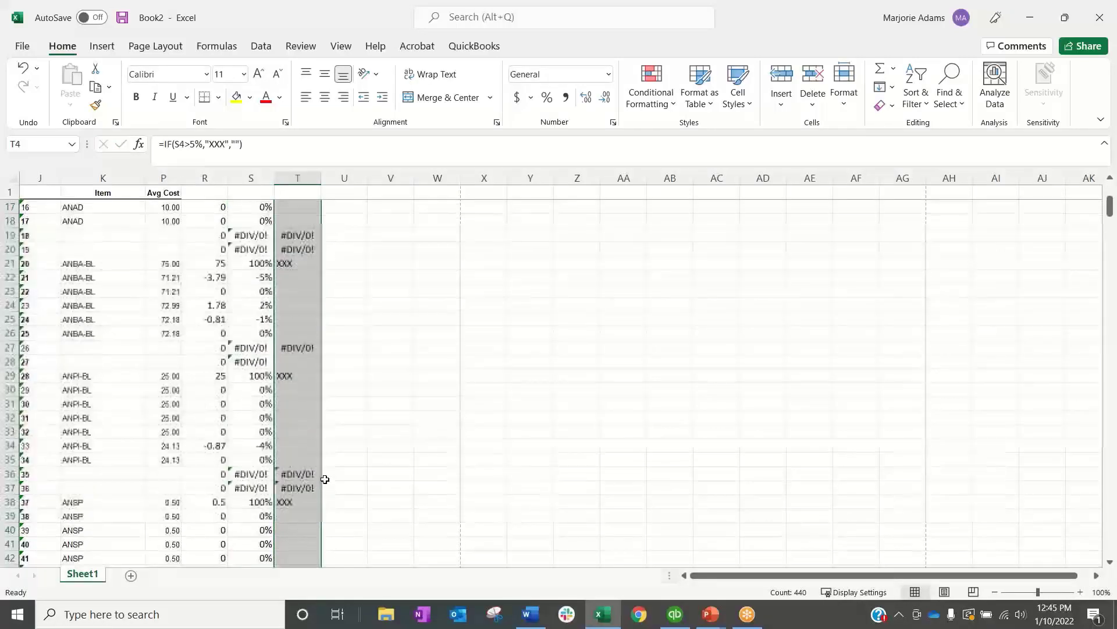
scroll(295, 456, "up", 5)
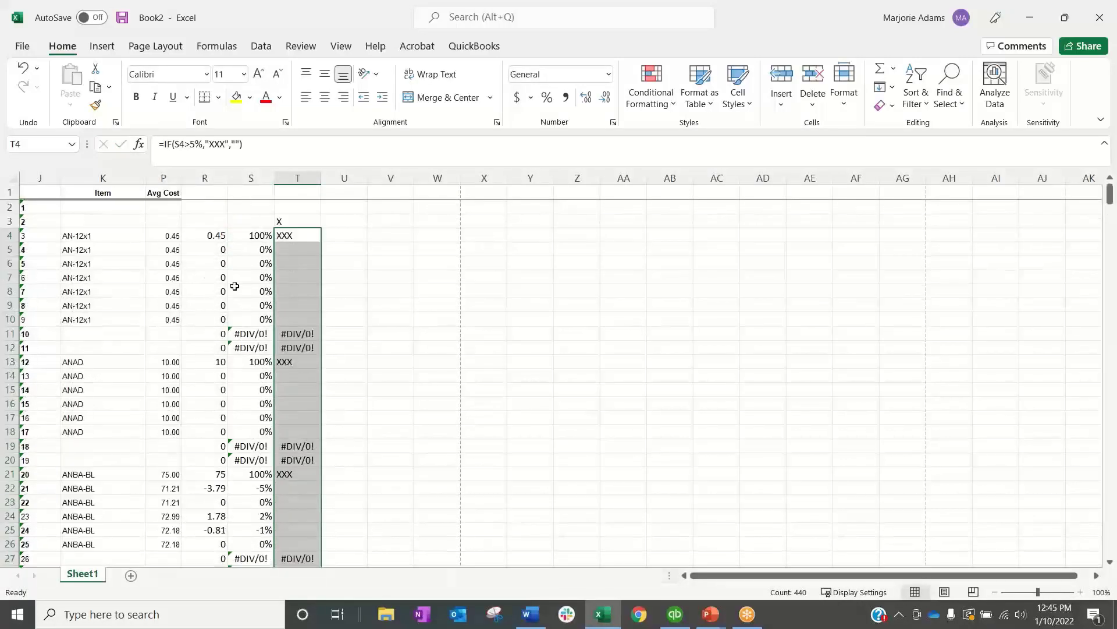
left_click(259, 235)
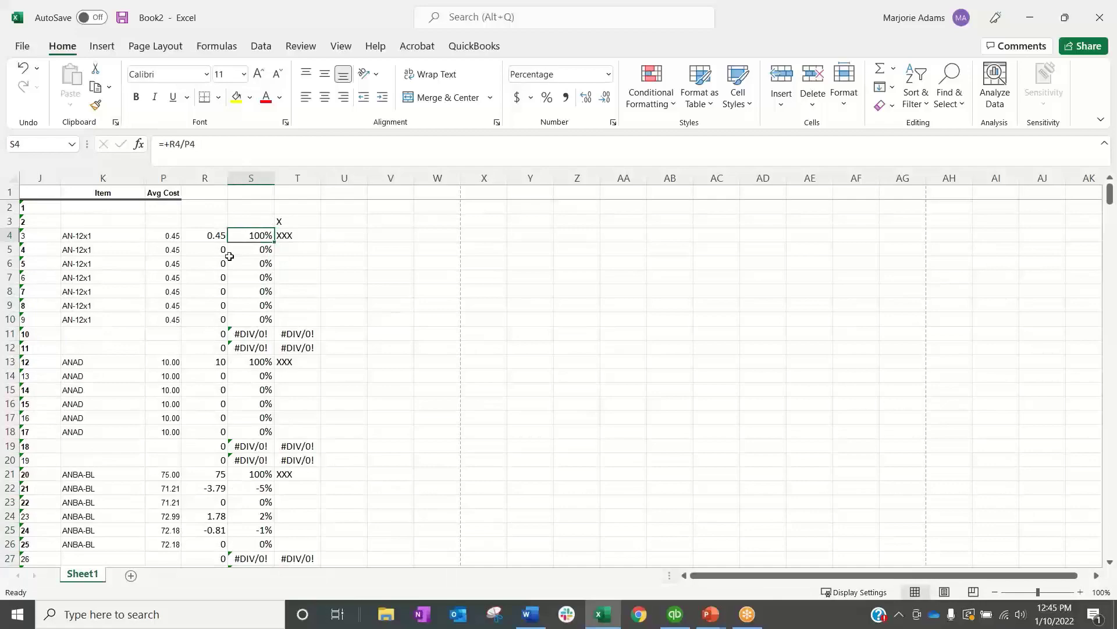
left_click(207, 236)
scroll(295, 325, "down", 14)
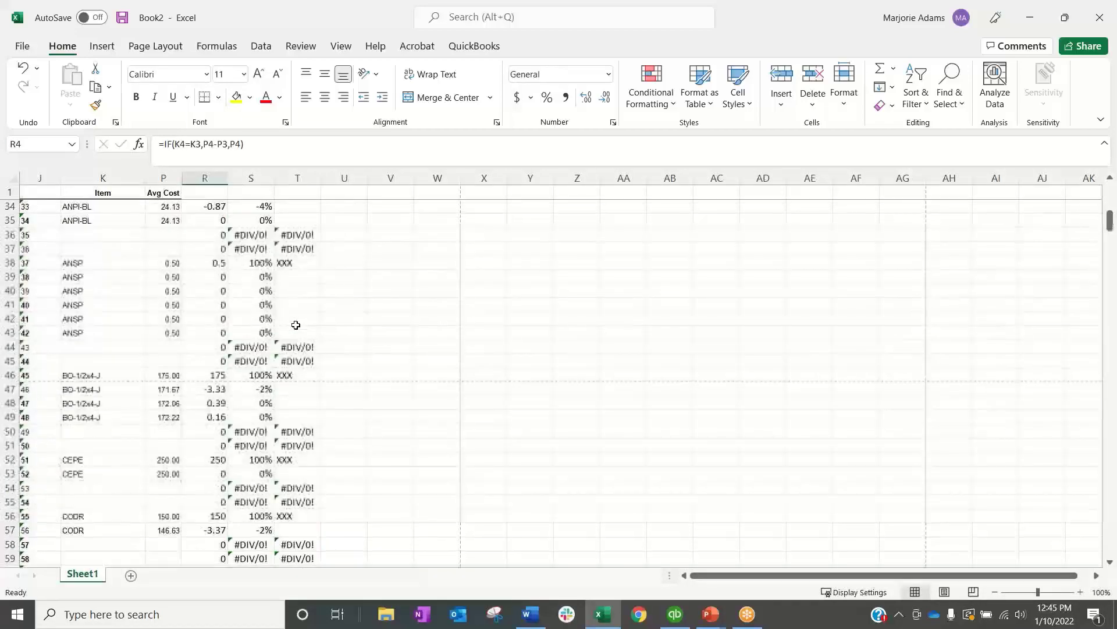
scroll(295, 325, "down", 5)
scroll(294, 324, "up", 1)
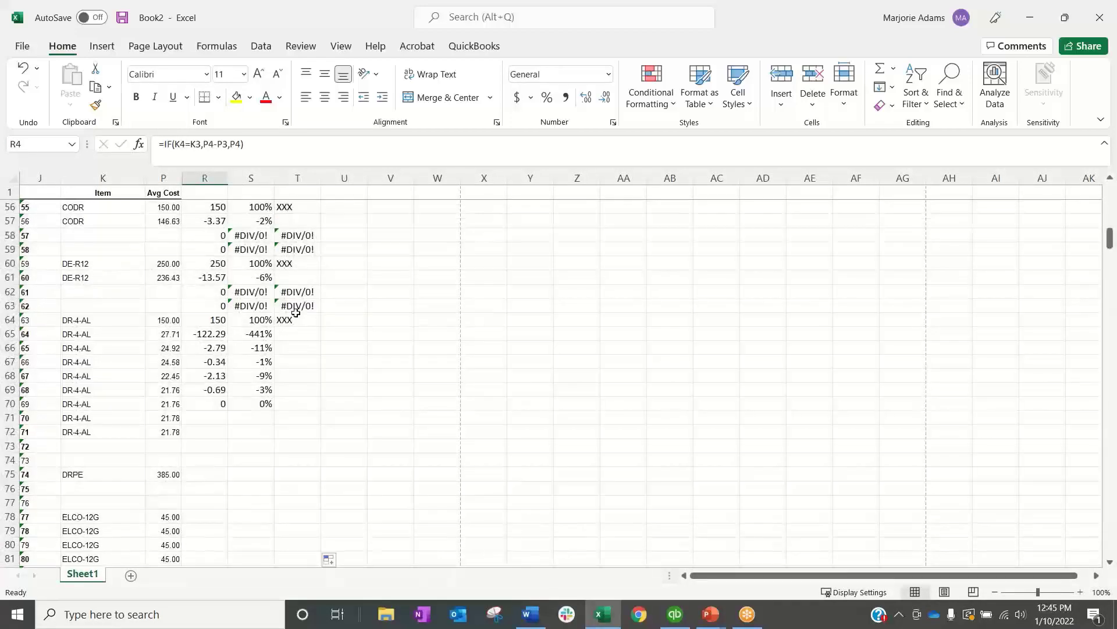
left_click(296, 314)
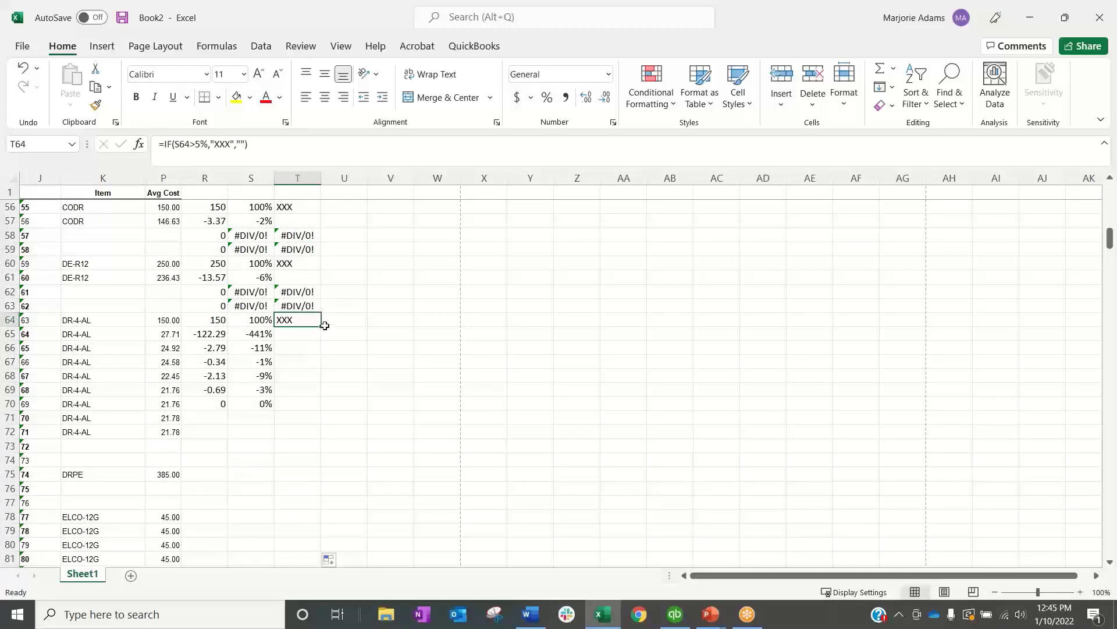
left_click_drag(324, 325, 308, 418)
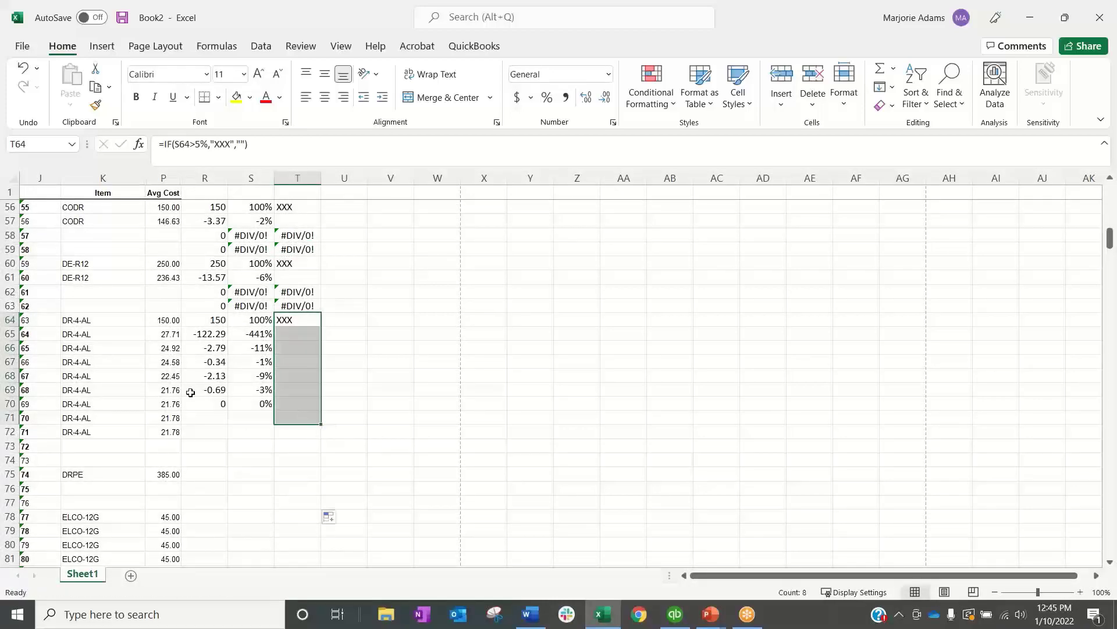
scroll(444, 459, "up", 3)
left_click(262, 461)
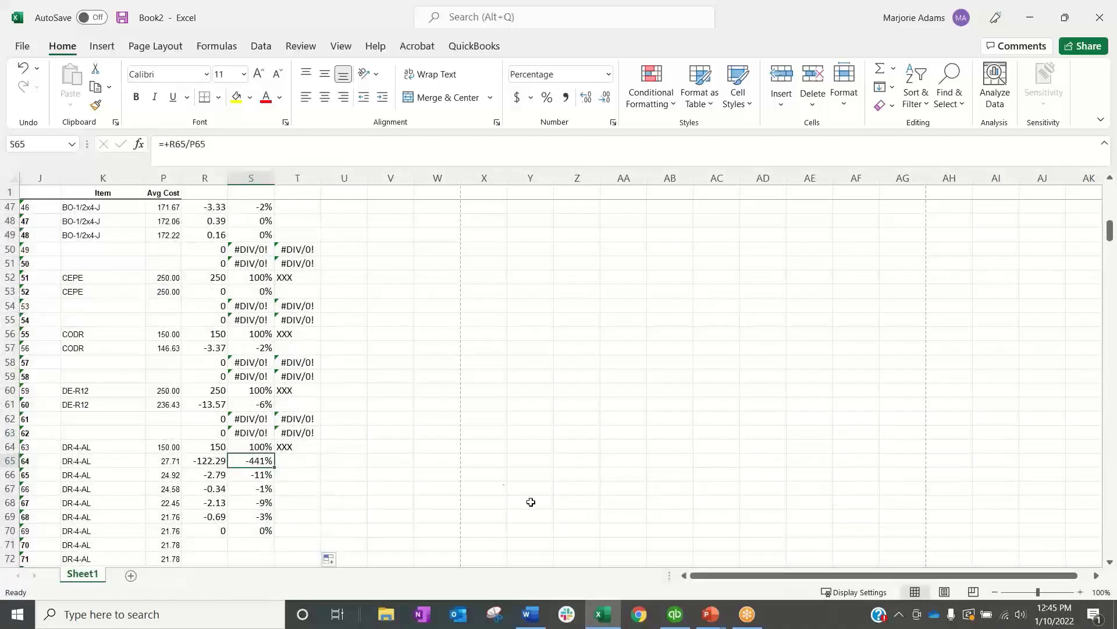
Step: Recommit the unchanged T4 flag formula and fill it down column T again
left_click_drag(1102, 240, 1103, 187)
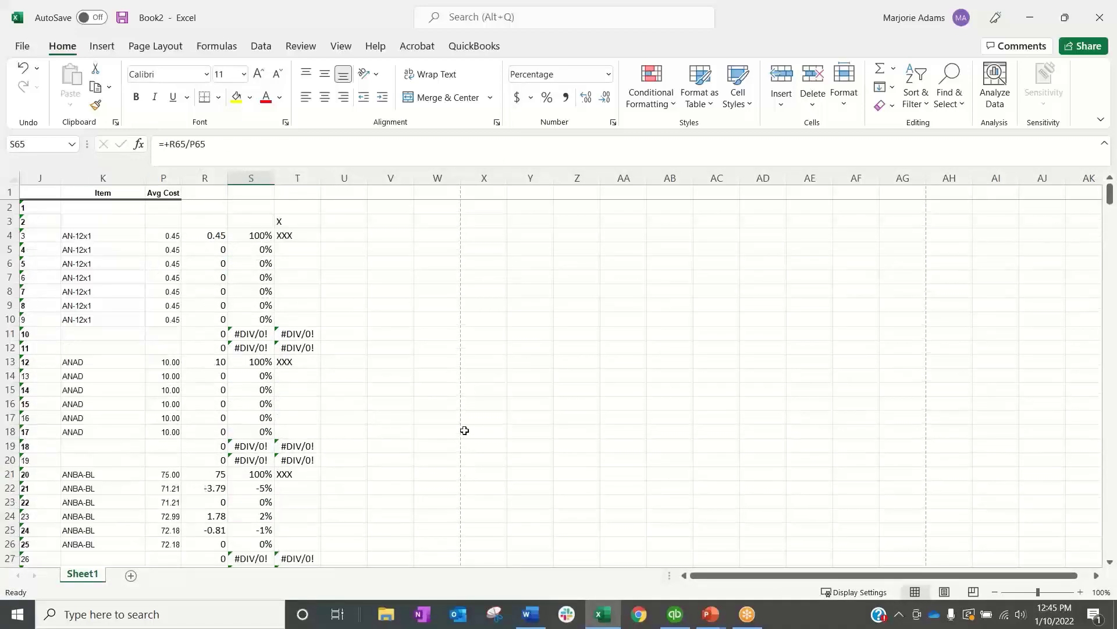
scroll(298, 289, "down", 11)
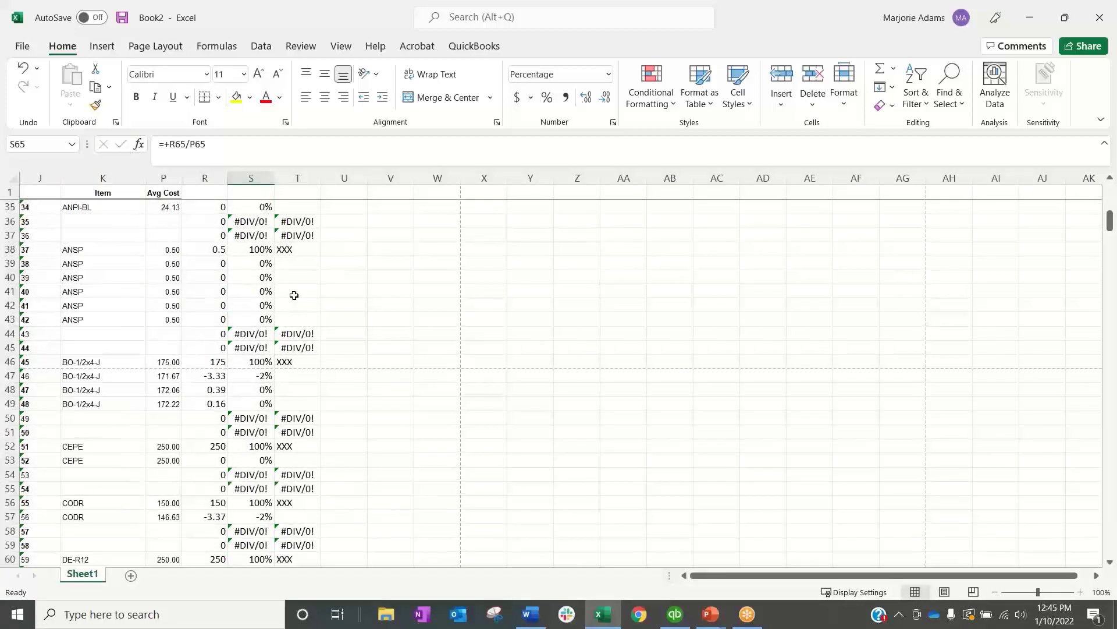
scroll(294, 295, "down", 1)
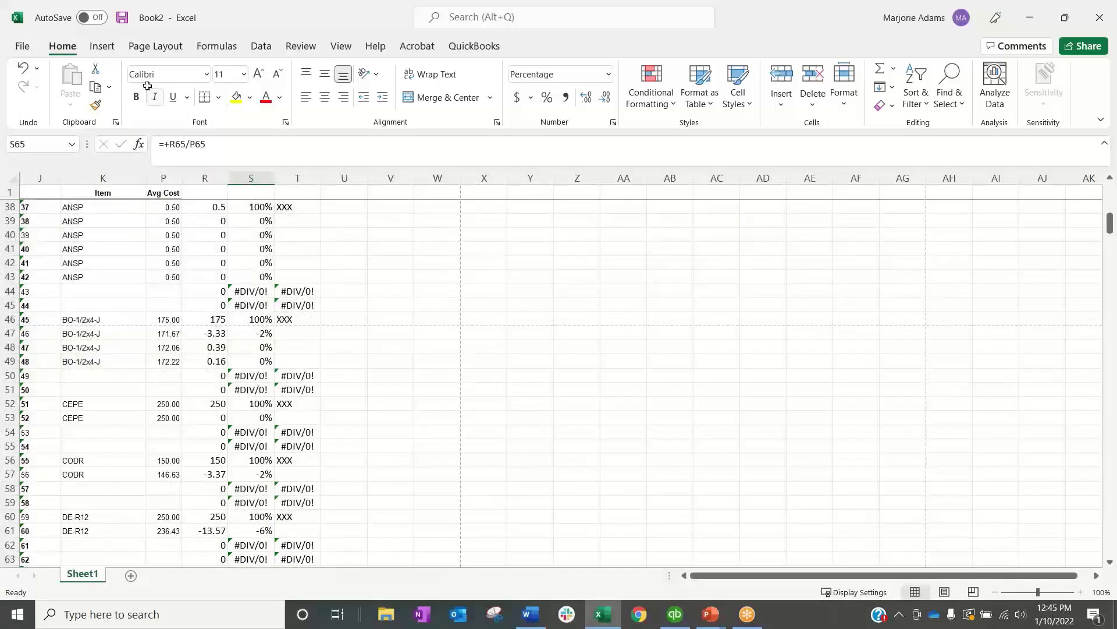
scroll(472, 512, "down", 5)
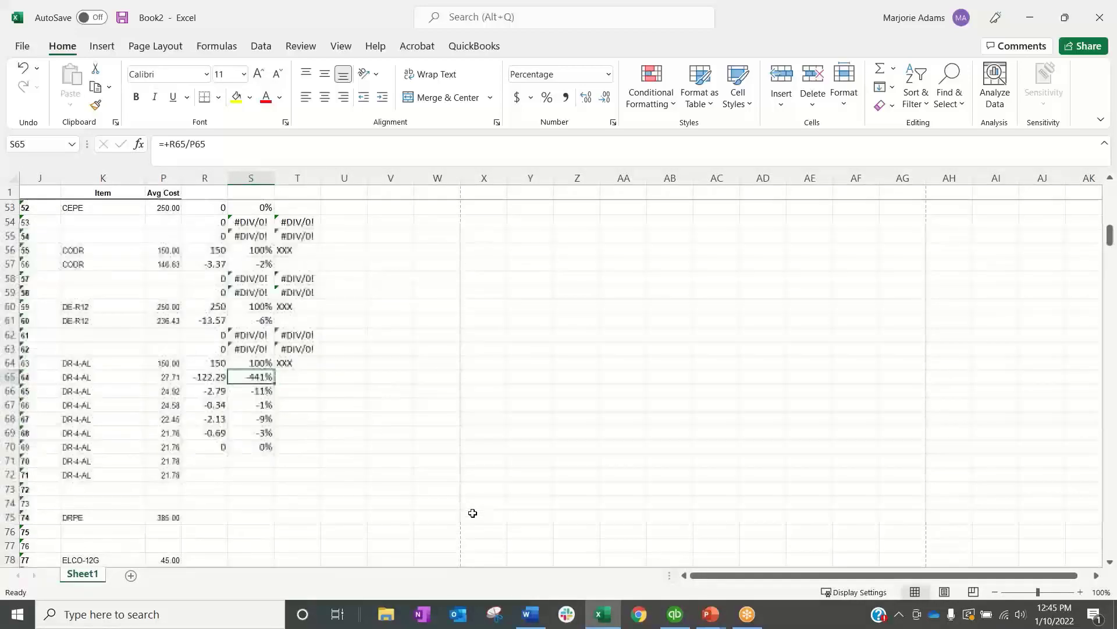
scroll(473, 513, "up", 12)
scroll(473, 512, "up", 5)
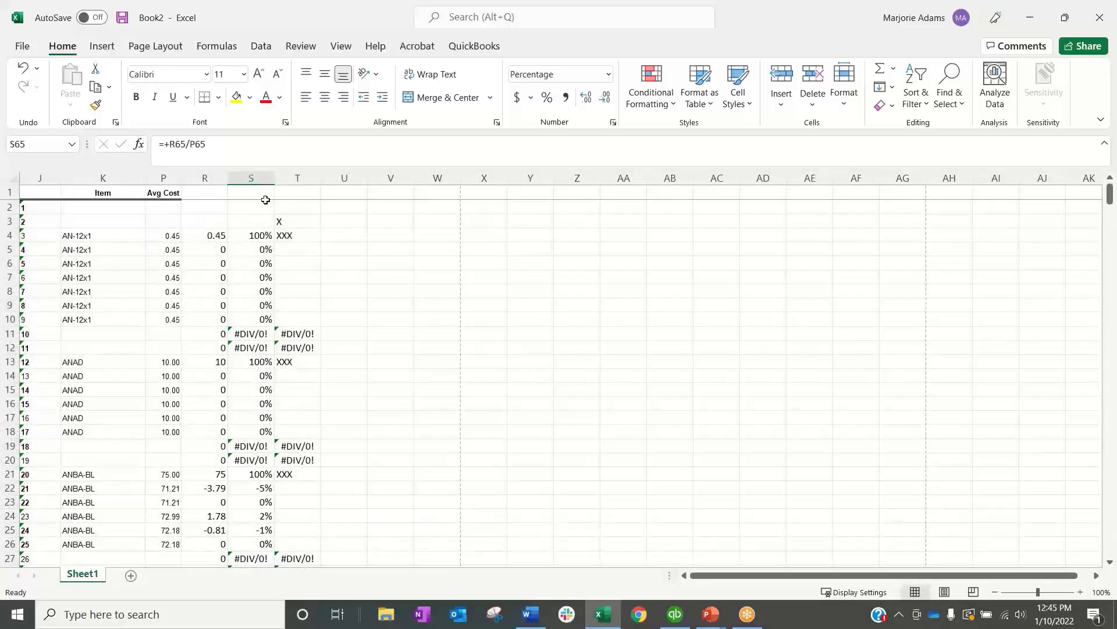
left_click(305, 238)
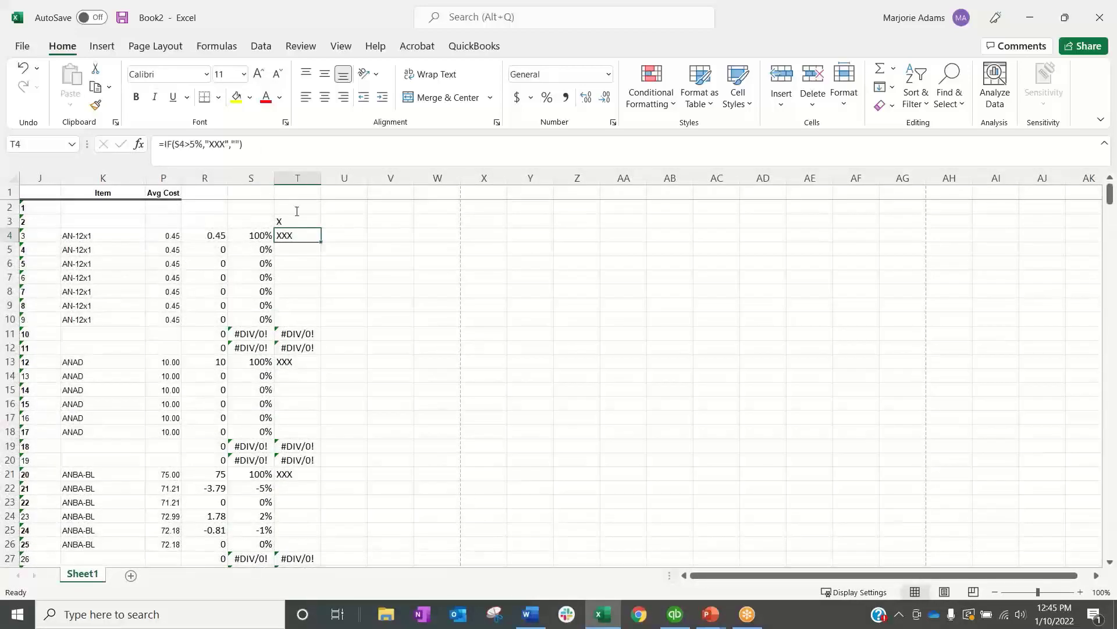
left_click(186, 143)
type(",")
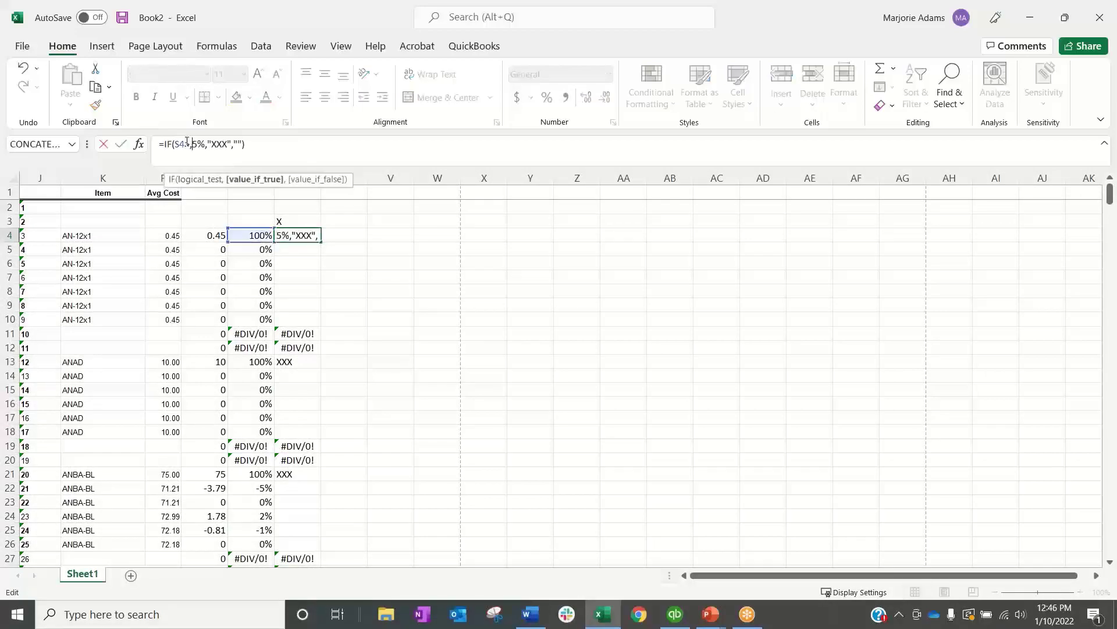
key("BackSpace")
key("Return")
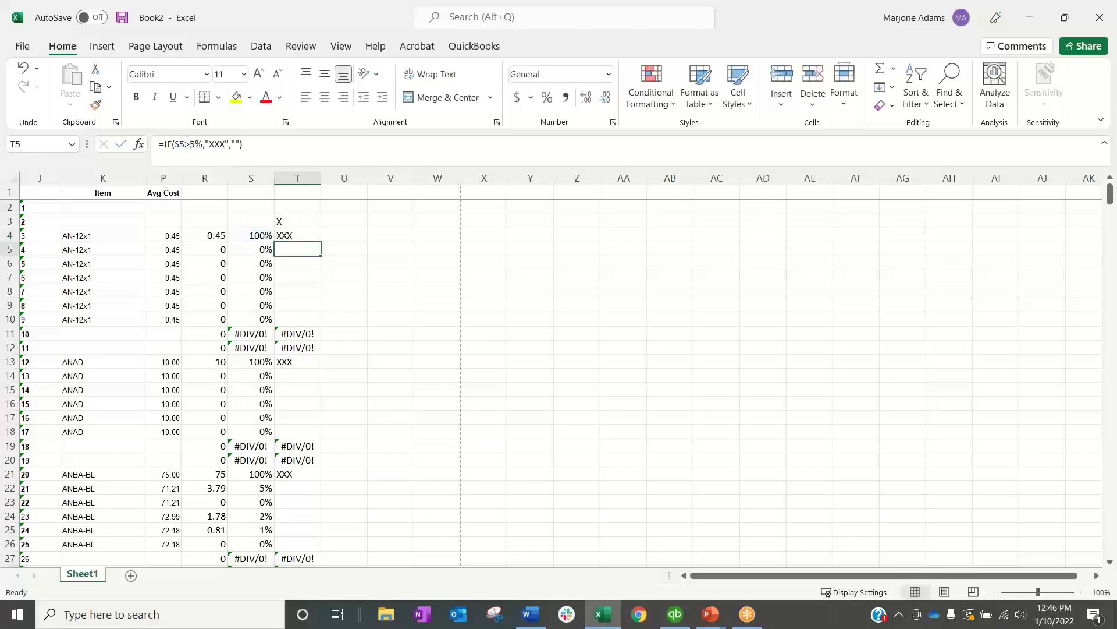
left_click(302, 235)
double_click(321, 243)
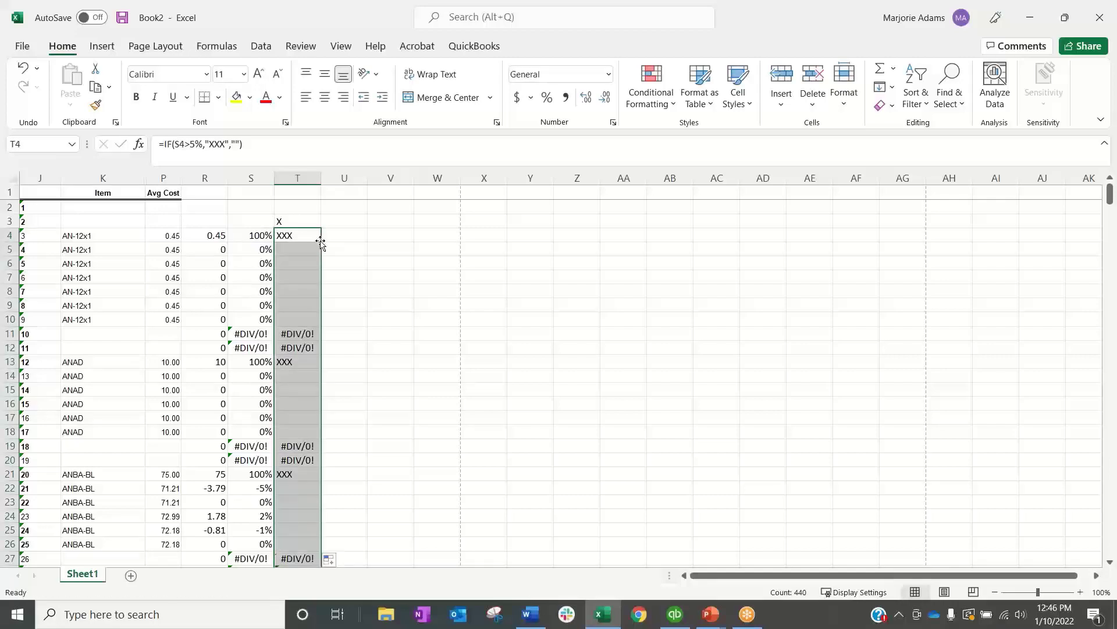
Step: Change T4's condition to S4<5%, refill column T, and close the workbook
left_click(309, 238)
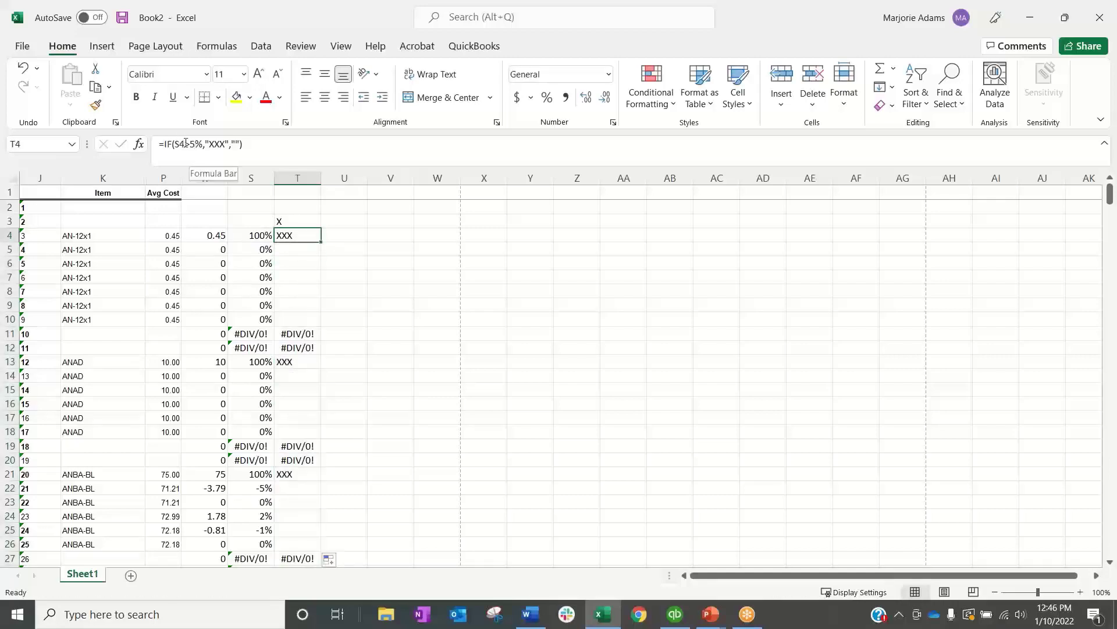
left_click(191, 145)
left_click_drag(191, 144, 187, 146)
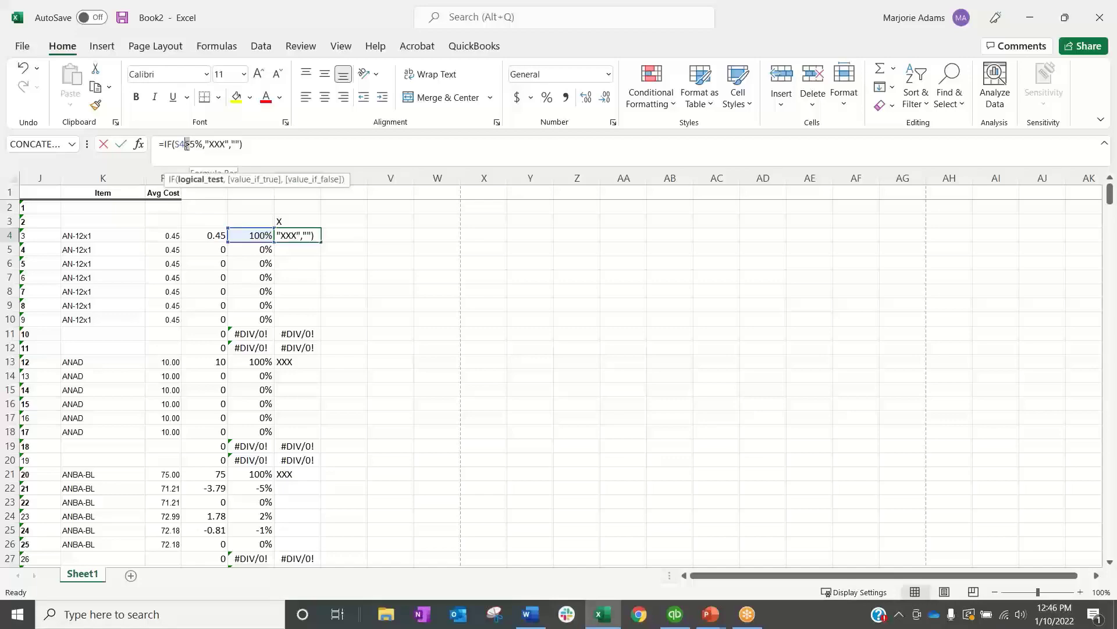
type("<")
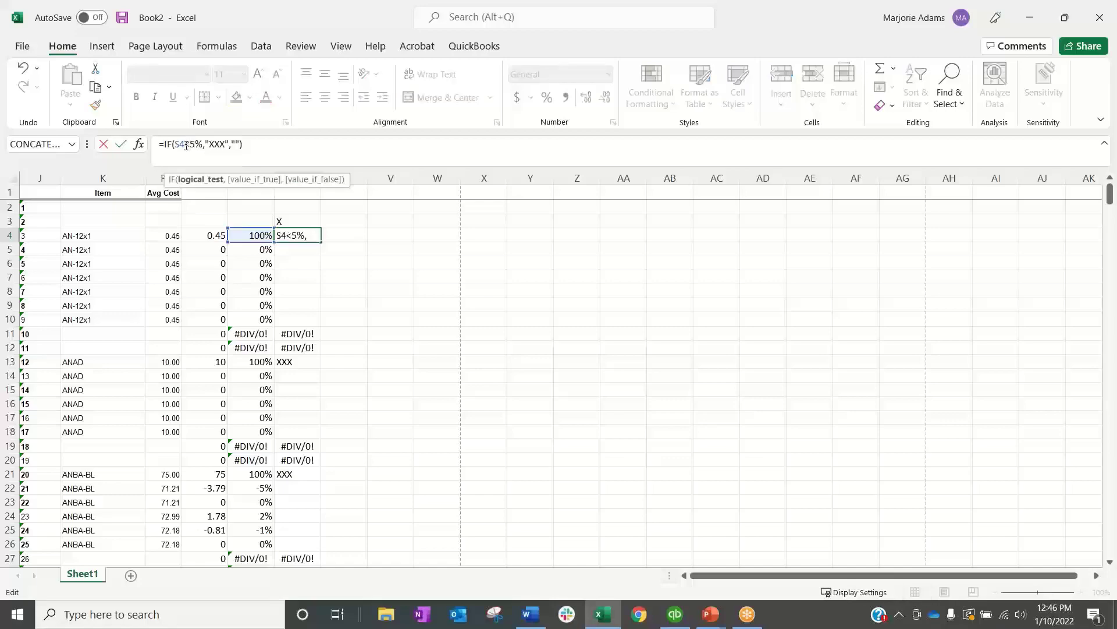
key("ctrl+Return")
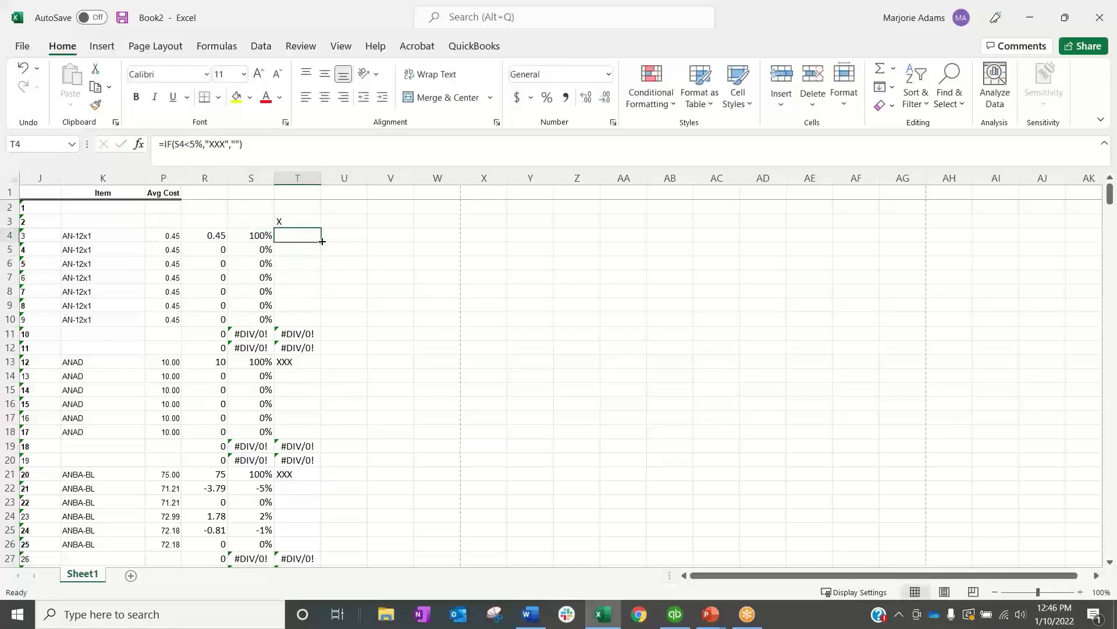
double_click(322, 241)
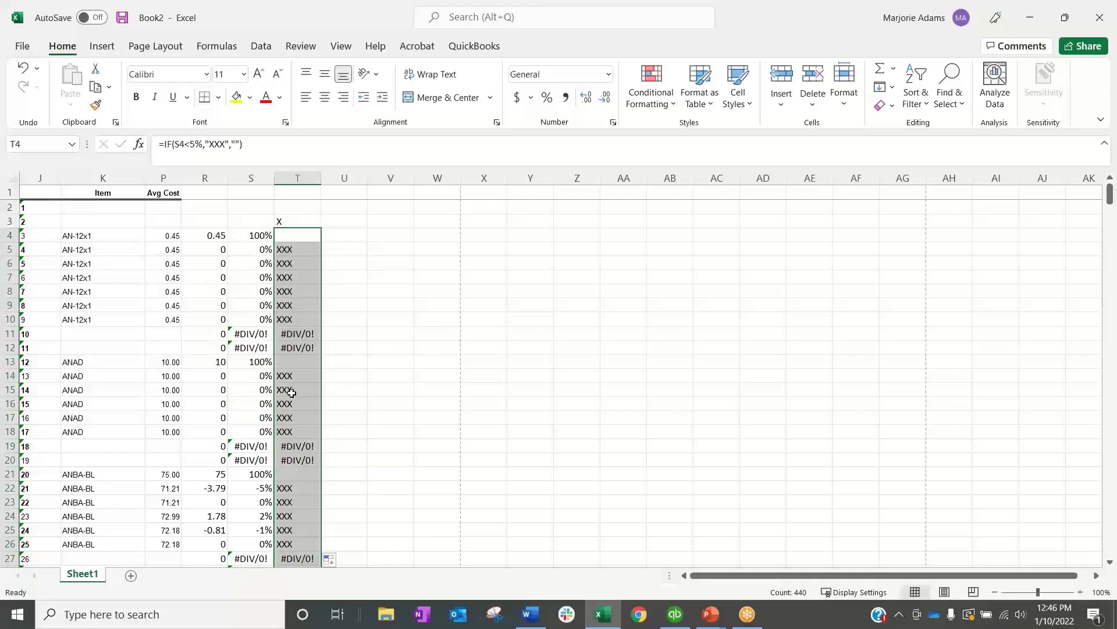
scroll(292, 390, "down", 20)
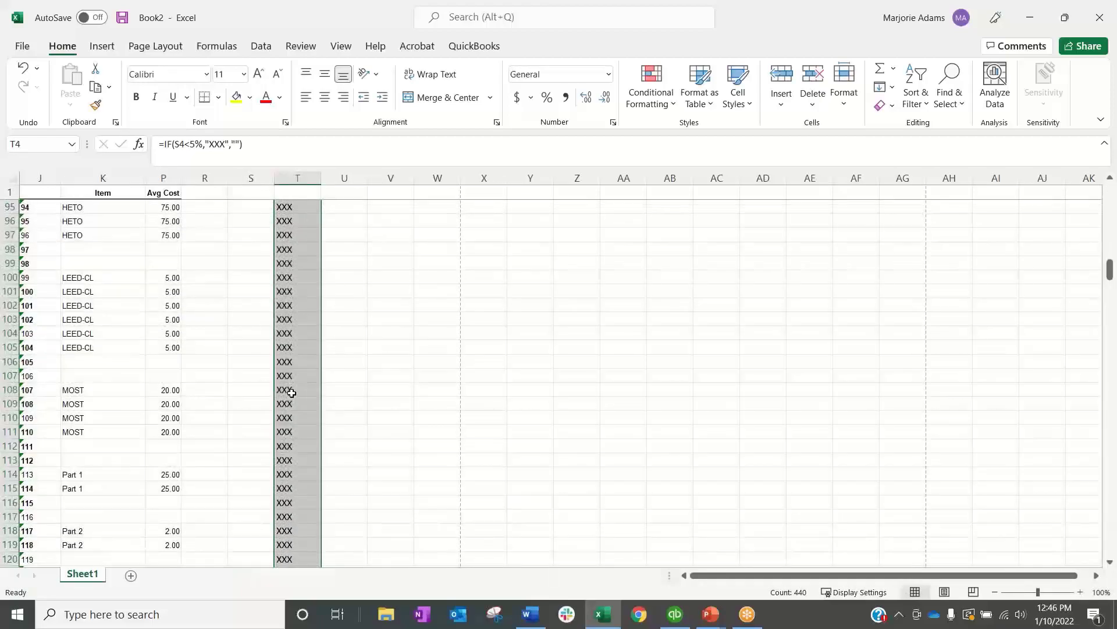
scroll(291, 393, "up", 17)
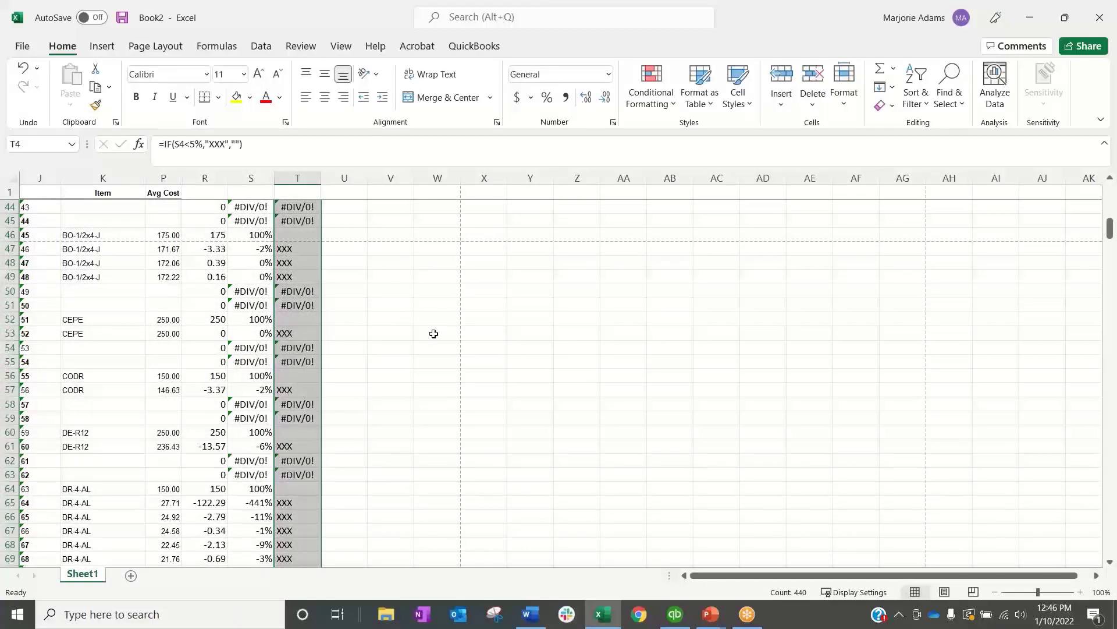
left_click(530, 418)
left_click(1099, 17)
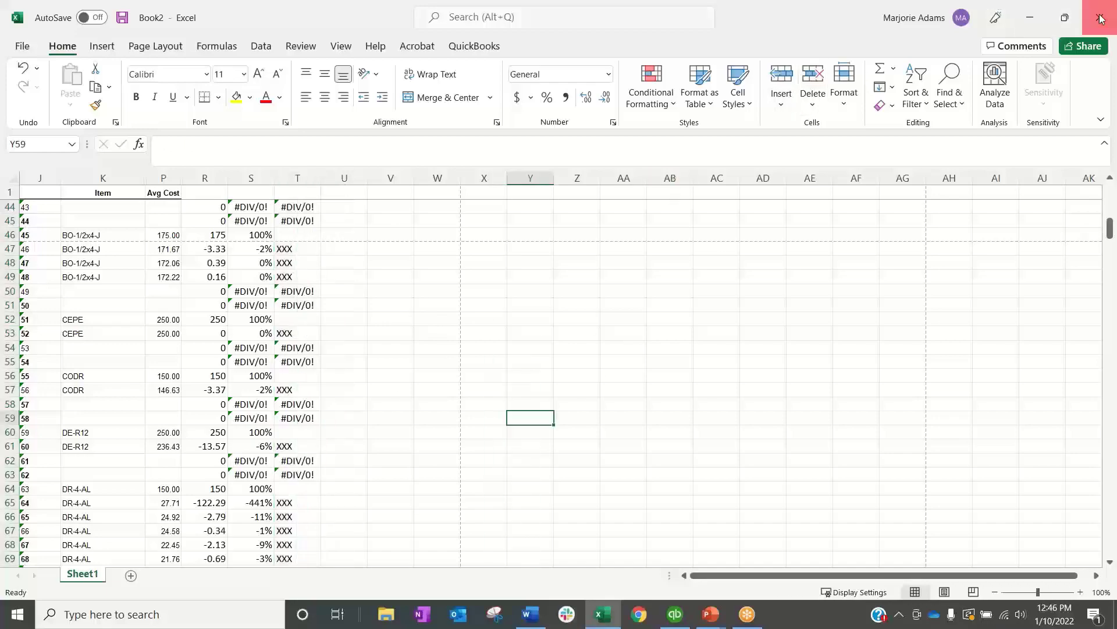
Step: Discard the Excel changes, scroll the valuation report past Pool Covers, and close it unmemorized
left_click(615, 389)
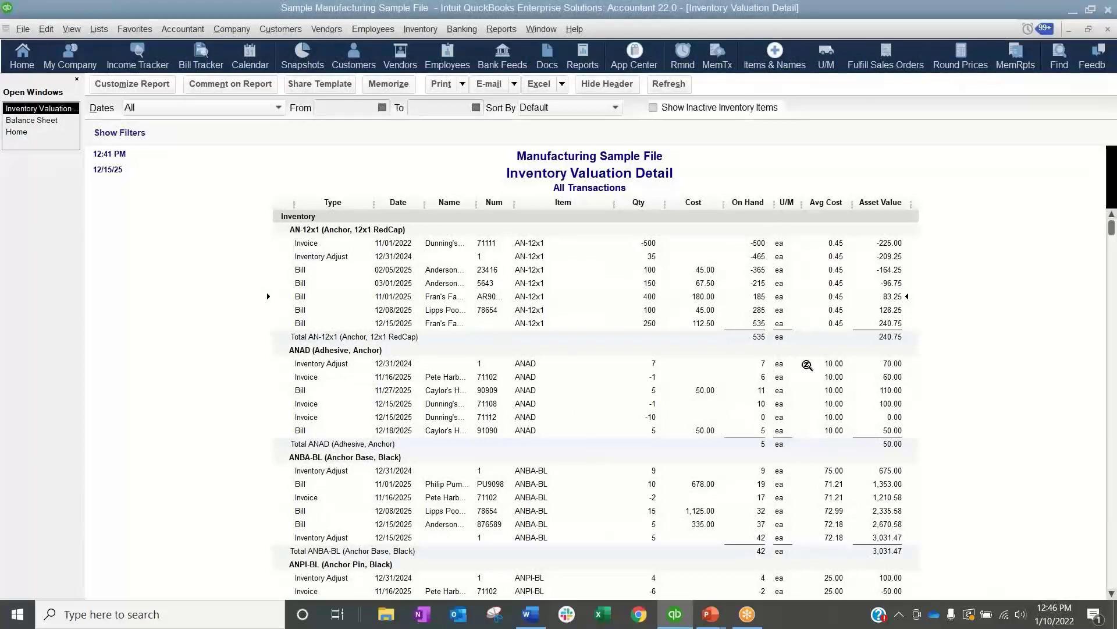
scroll(806, 291, "down", 15)
scroll(806, 362, "down", 8)
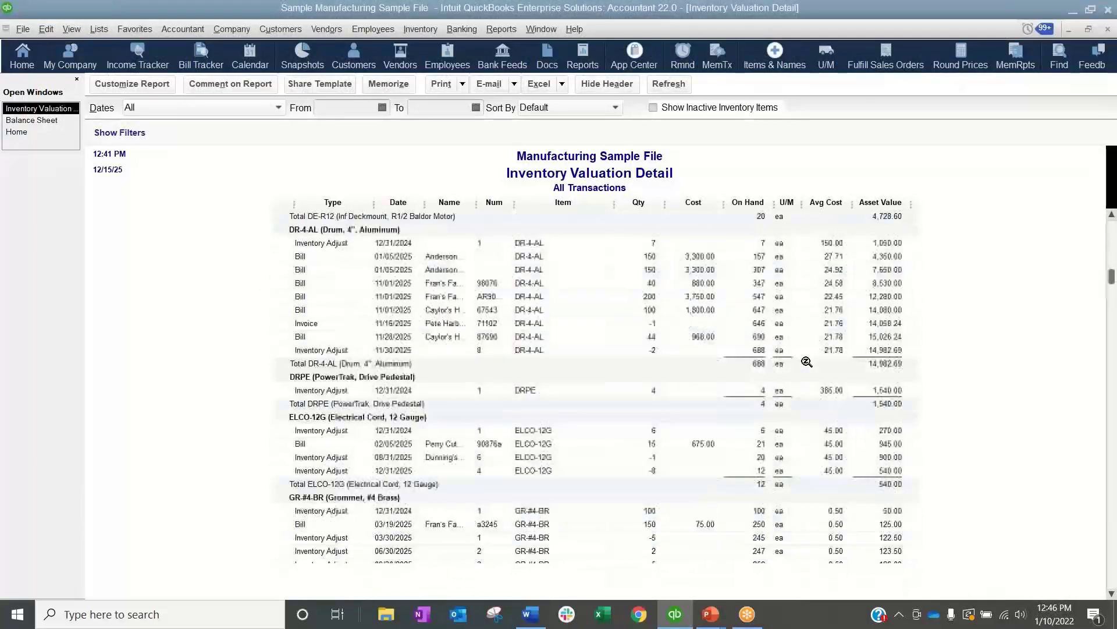
scroll(806, 362, "down", 15)
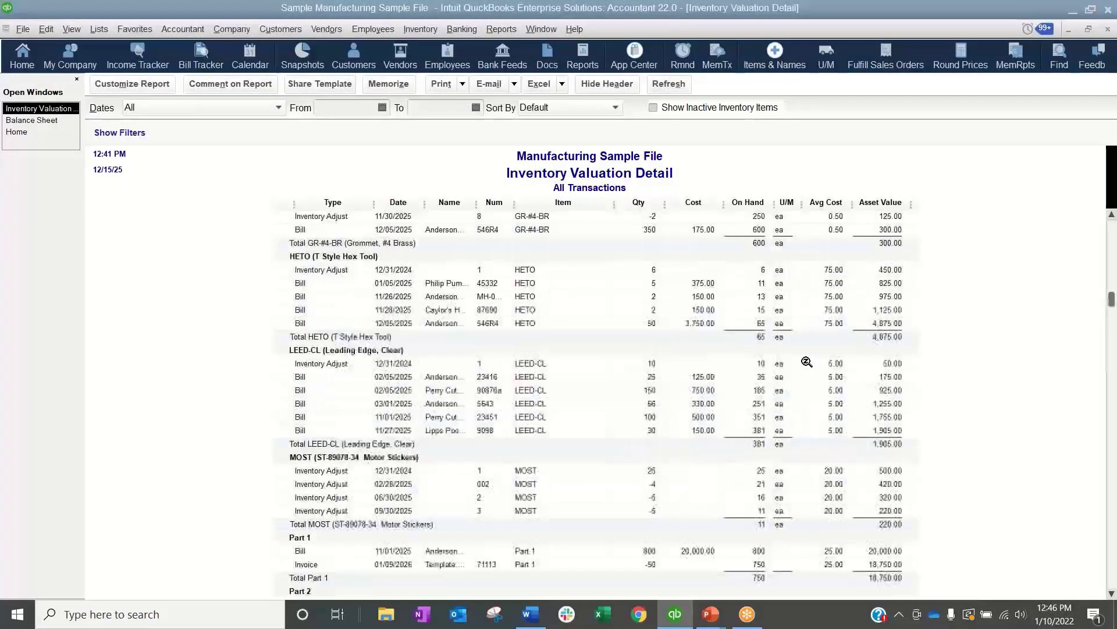
scroll(807, 362, "down", 5)
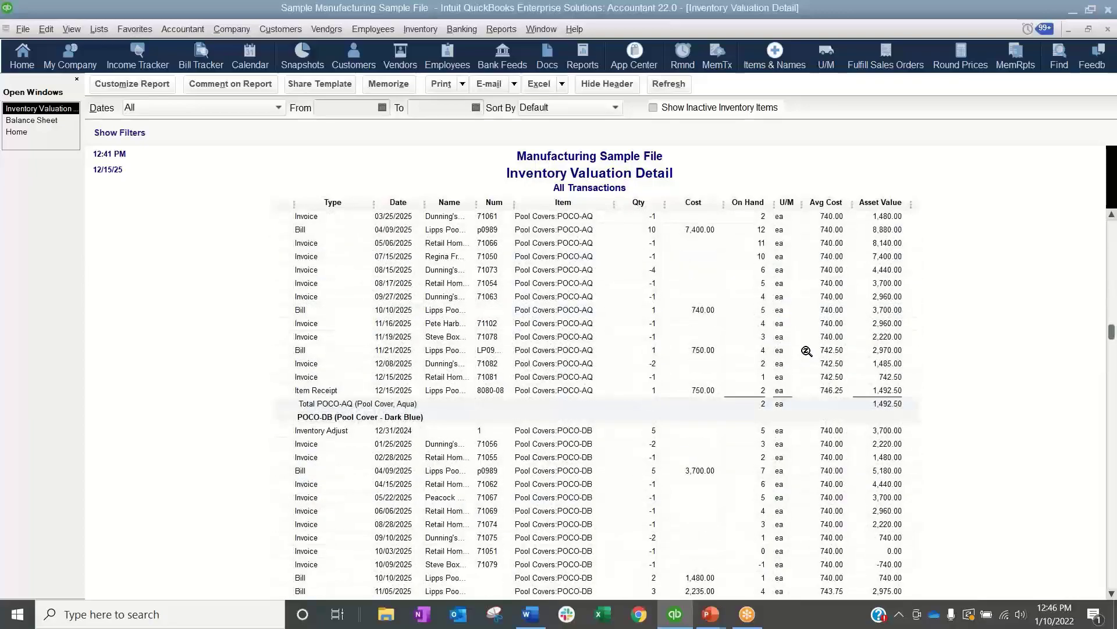
scroll(807, 350, "down", 15)
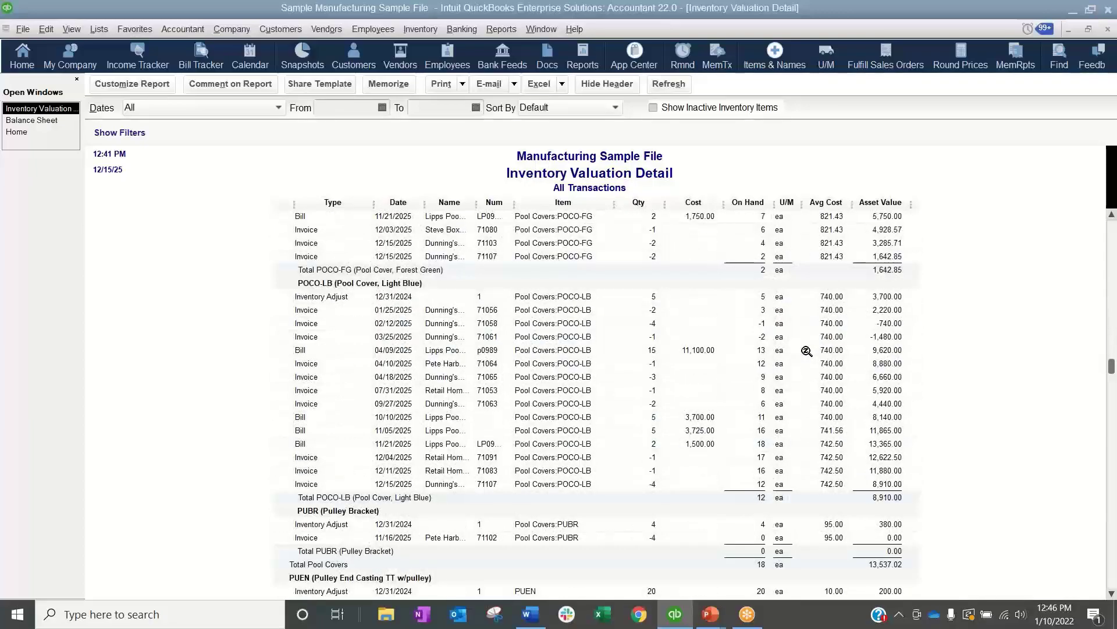
scroll(807, 351, "down", 20)
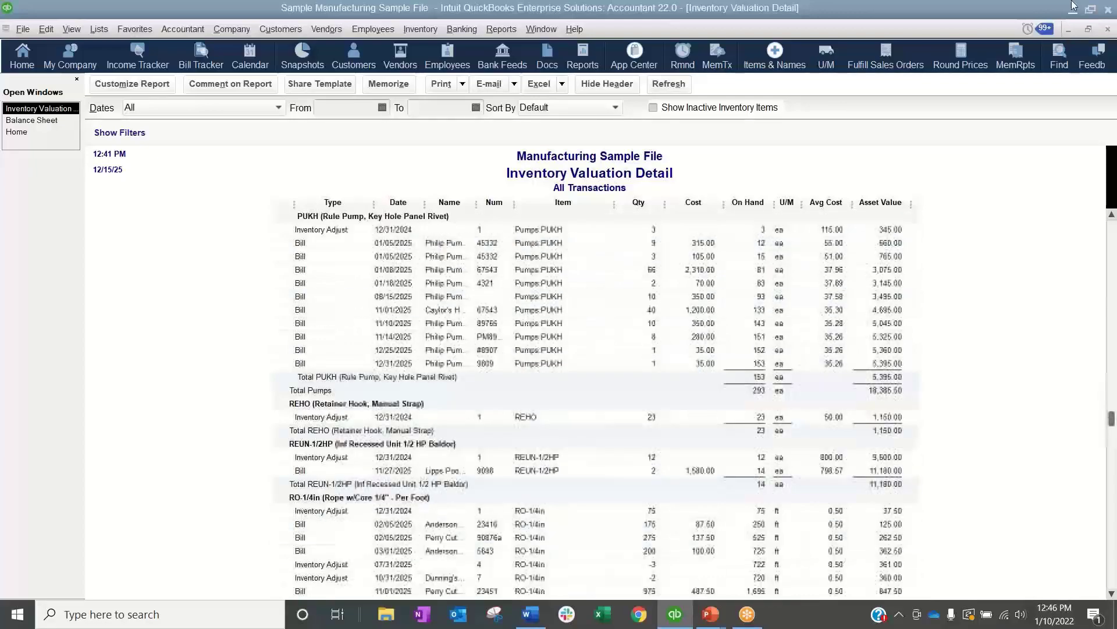
left_click(1108, 28)
left_click(582, 296)
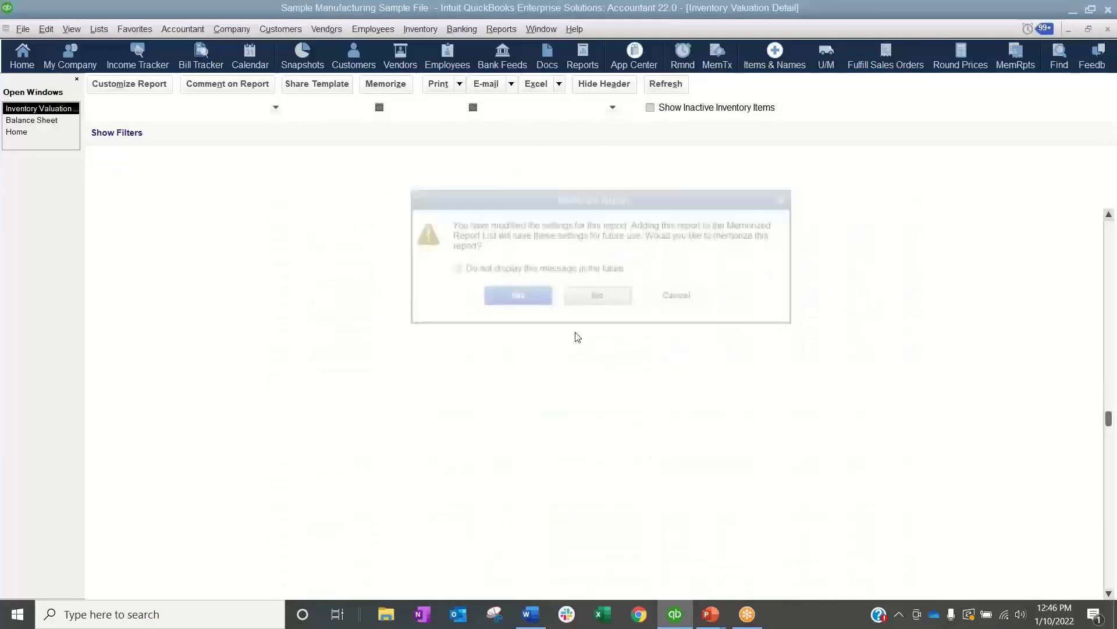
Step: Close the Balance Sheet and open Company > Users > Set Up Users and Roles
left_click(1108, 29)
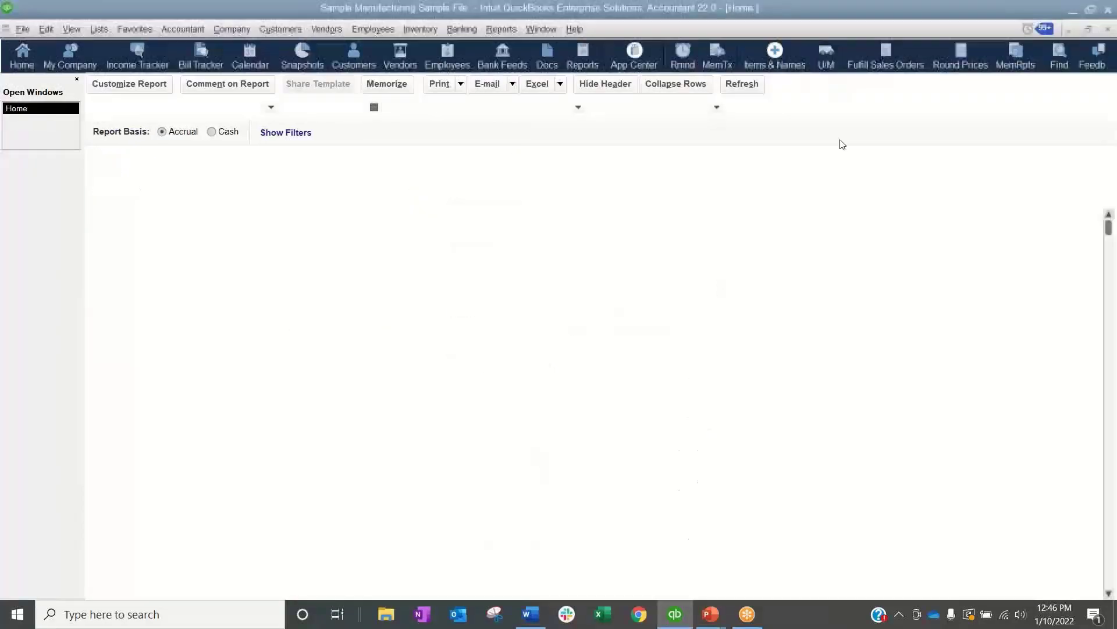
left_click(182, 29)
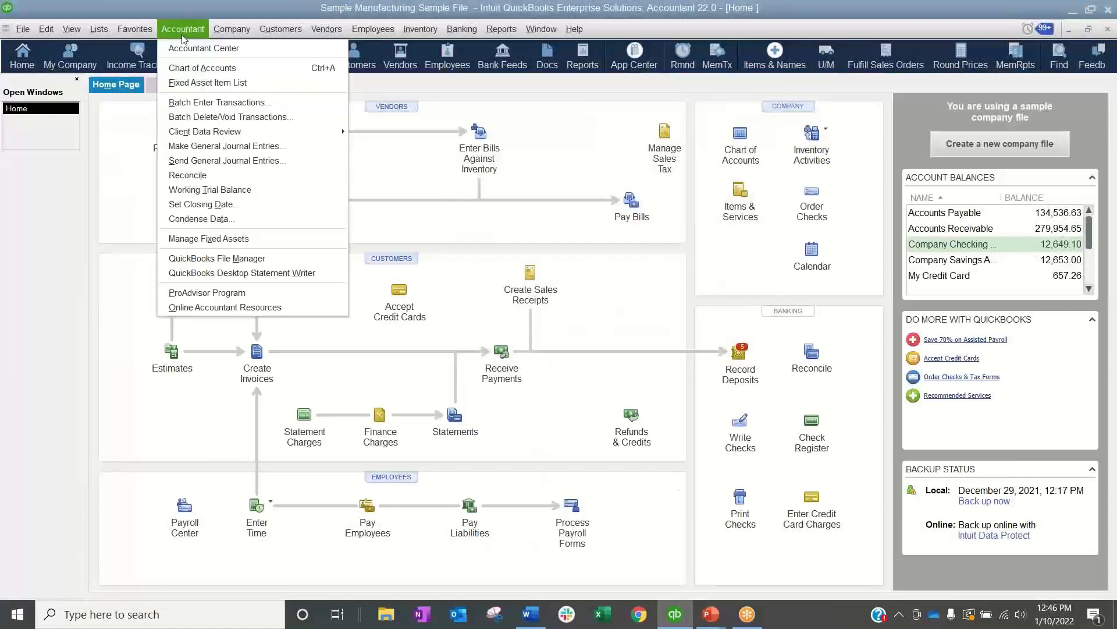
mouse_move(289, 31)
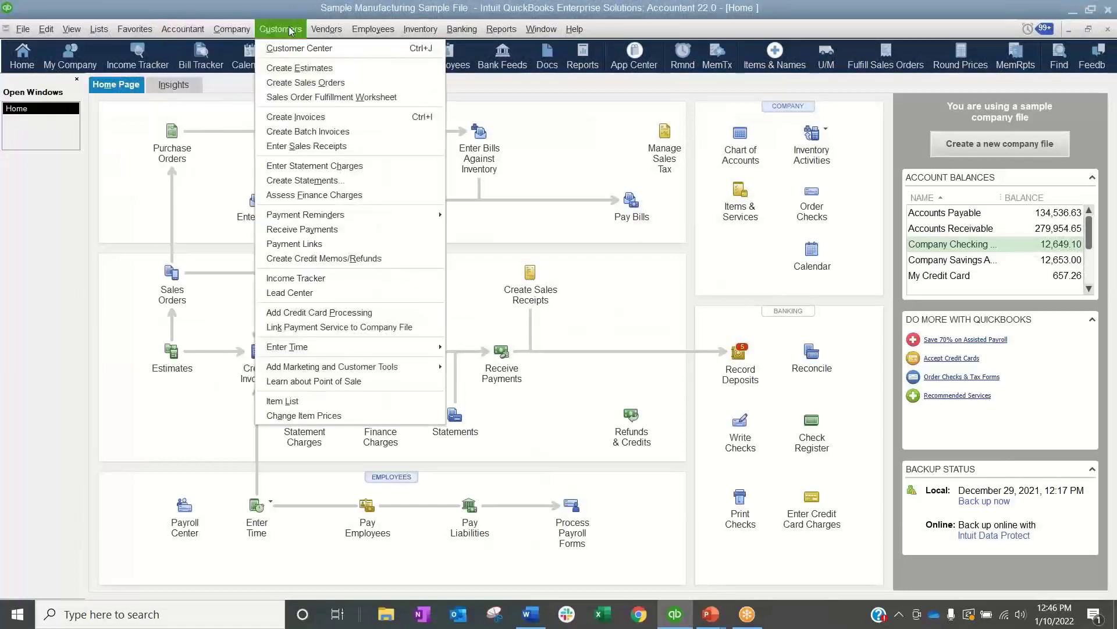
mouse_move(189, 32)
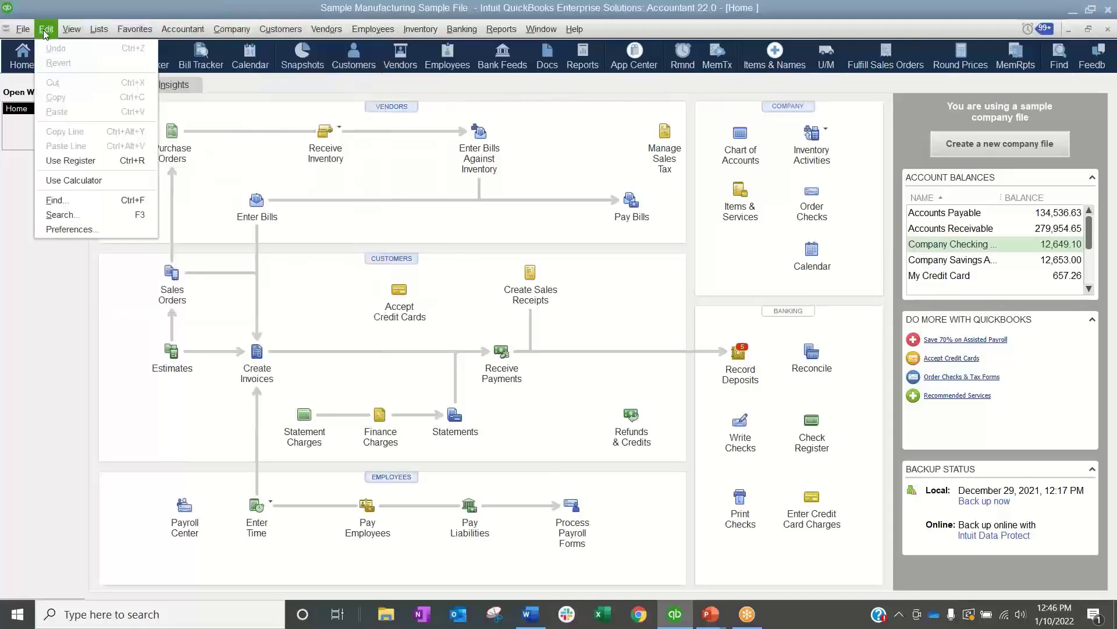
mouse_move(230, 38)
mouse_move(248, 146)
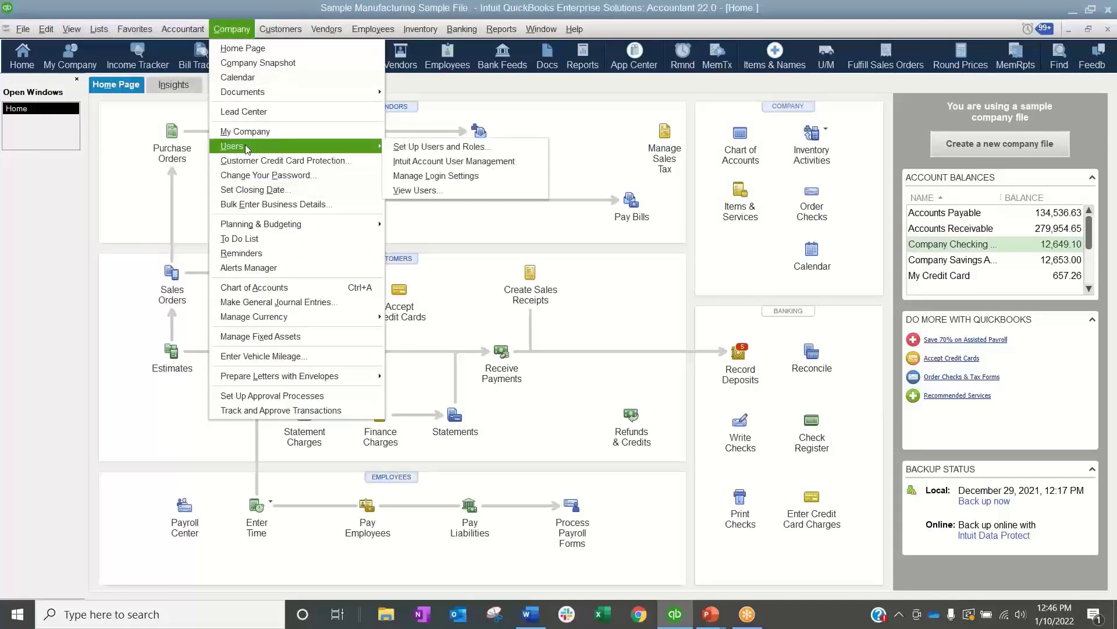
left_click(411, 150)
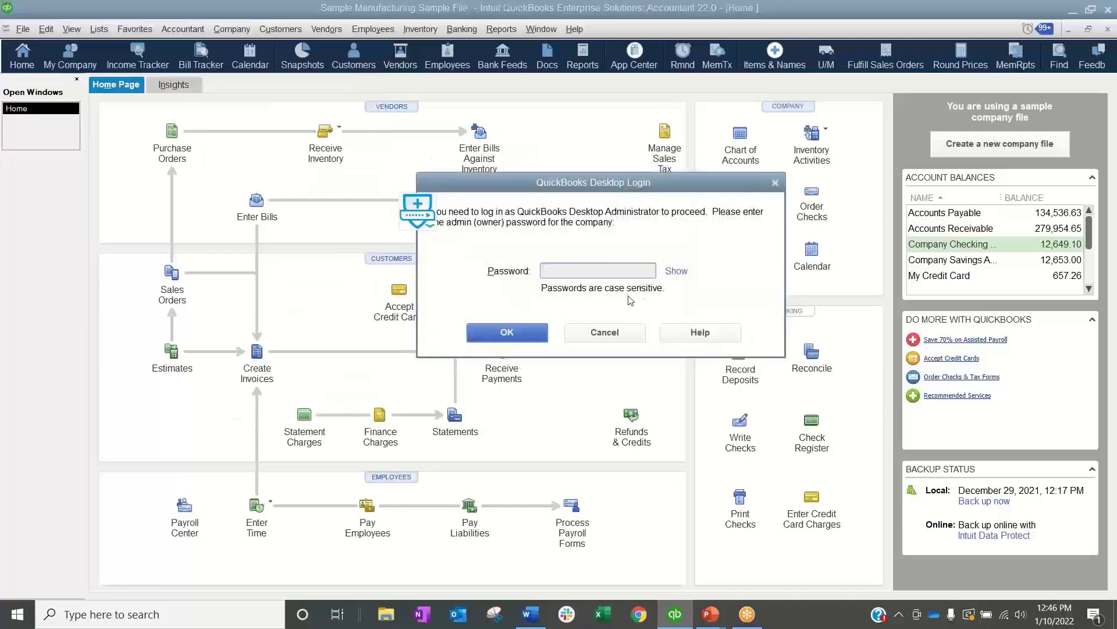
Step: Log in as Admin, view the Role List, and close the Users and Roles window
type("Admi")
left_click(532, 337)
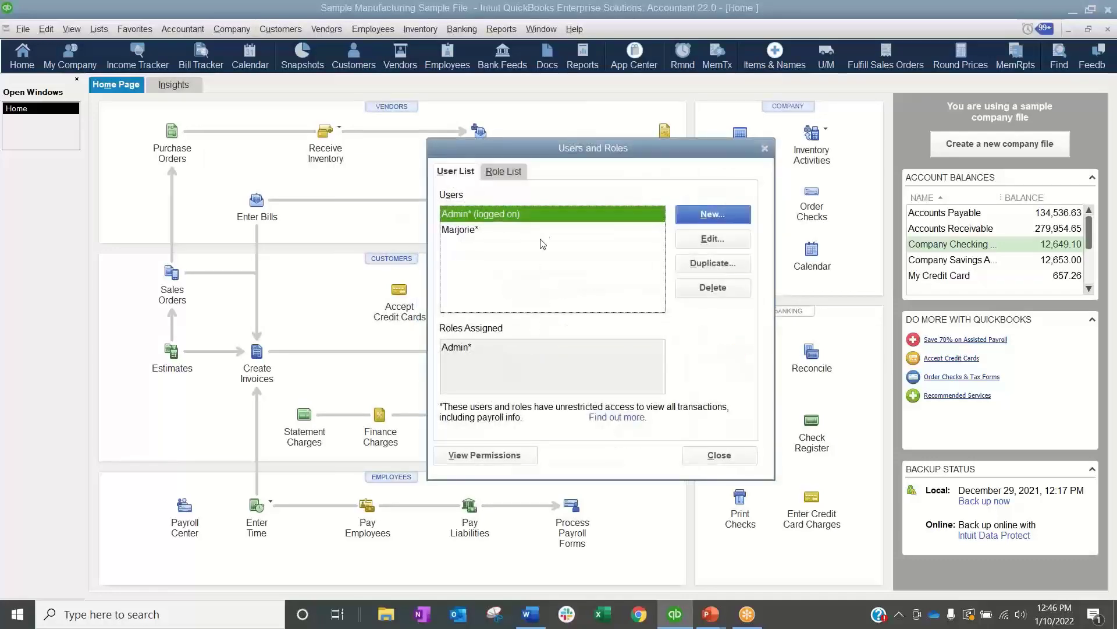
left_click(499, 173)
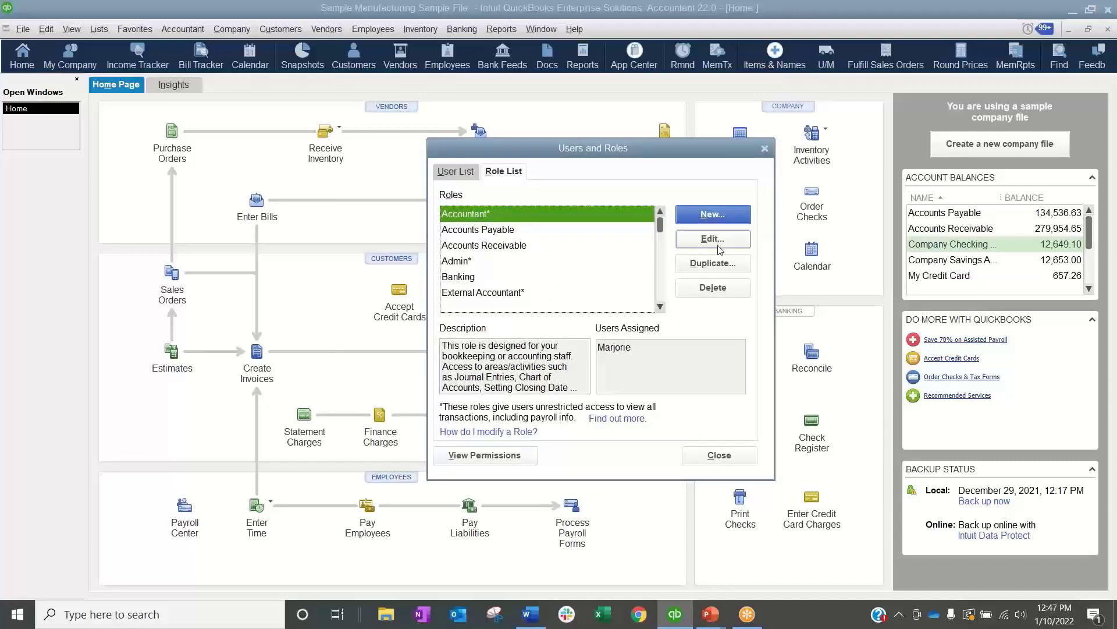
left_click(764, 148)
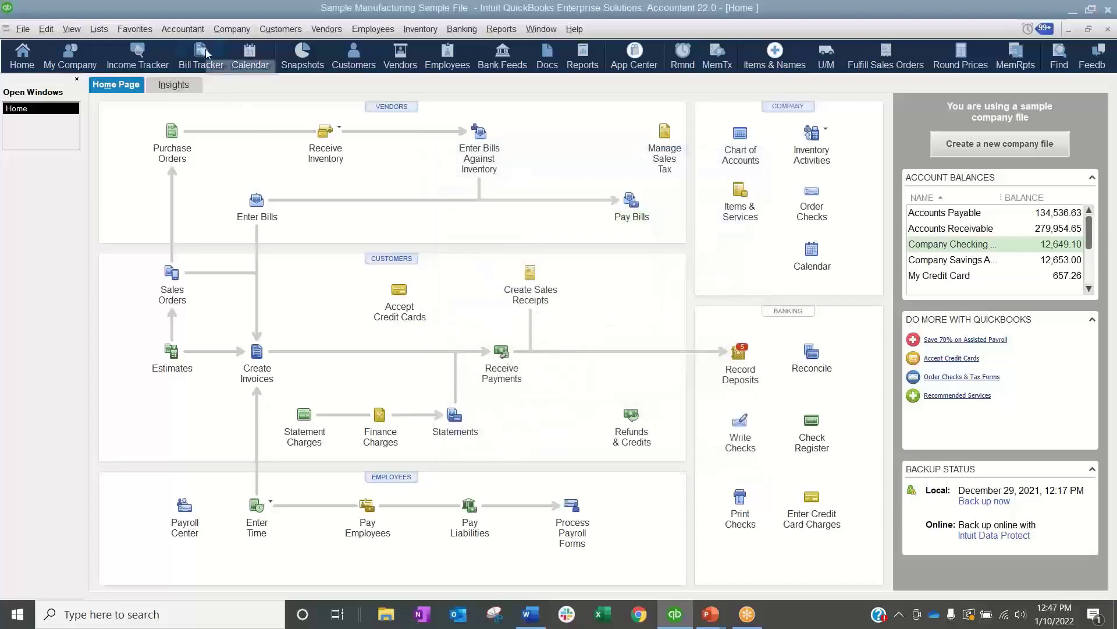
left_click(196, 30)
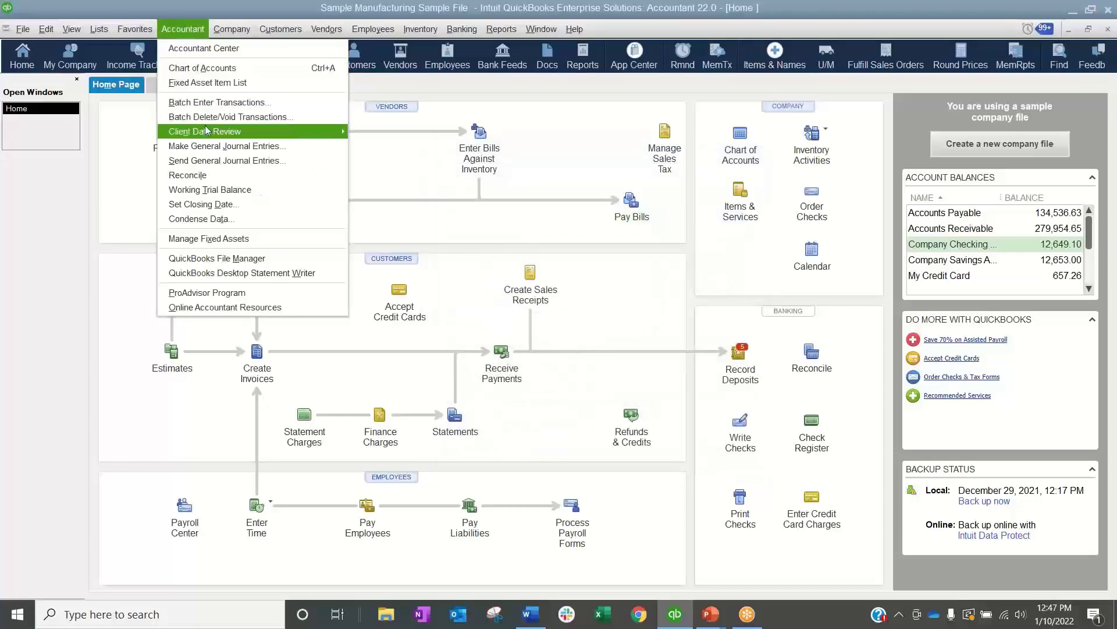
Step: Launch Troubleshoot Inventory from Accountant > Client Data Review for 01/01/2024–12/31/2024
mouse_move(207, 131)
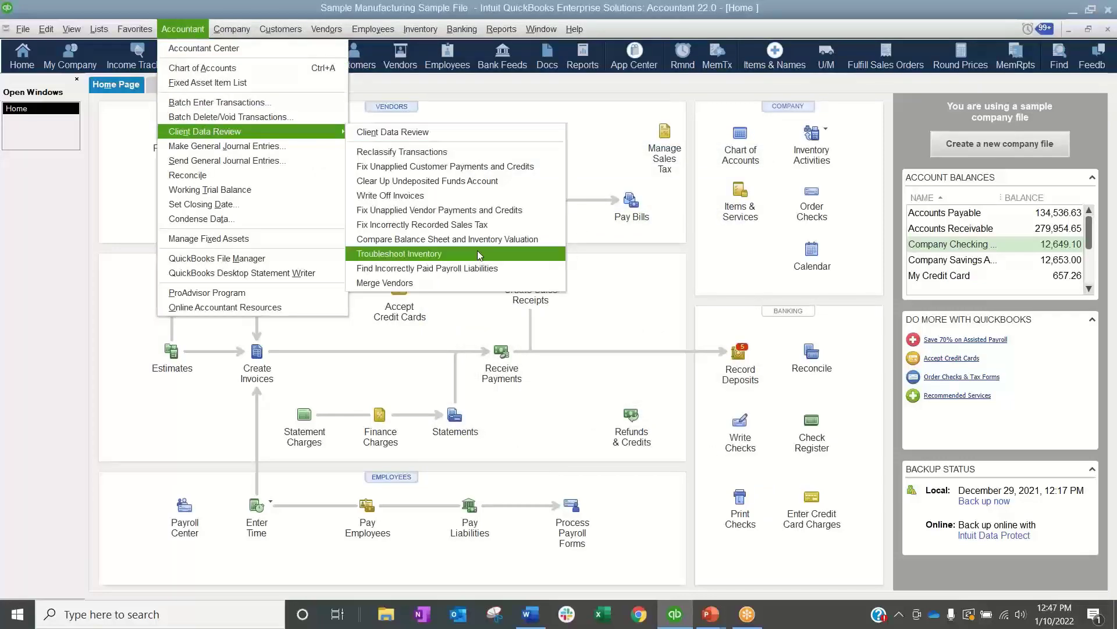
left_click(461, 259)
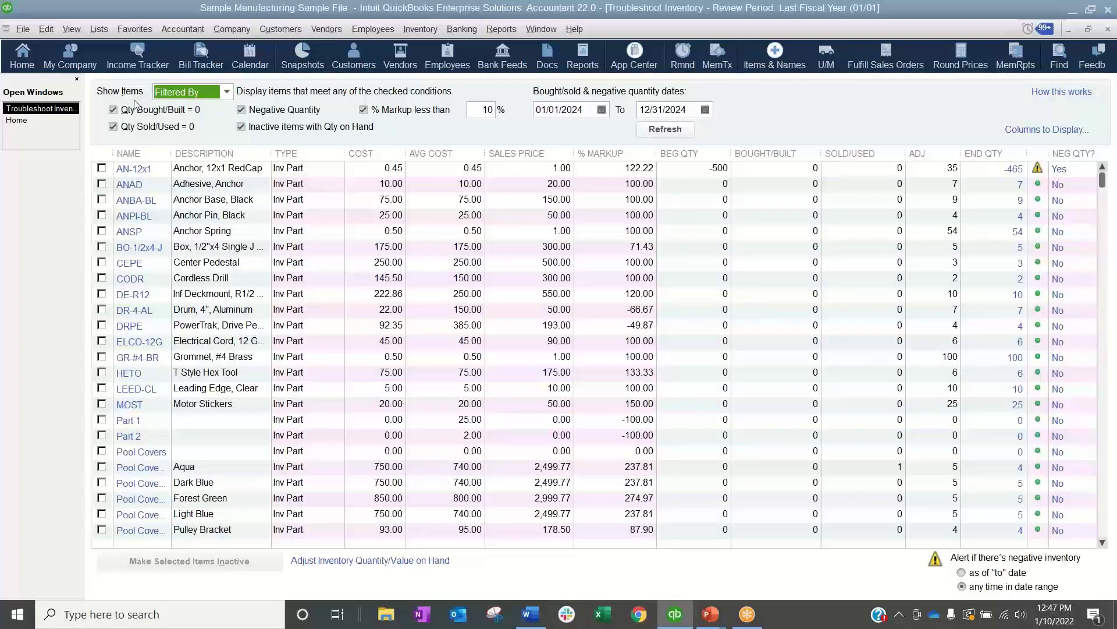
Step: Widen the start date to 01/01/2000, refresh, and keep showing only the filtered items
left_click_drag(593, 111, 574, 111)
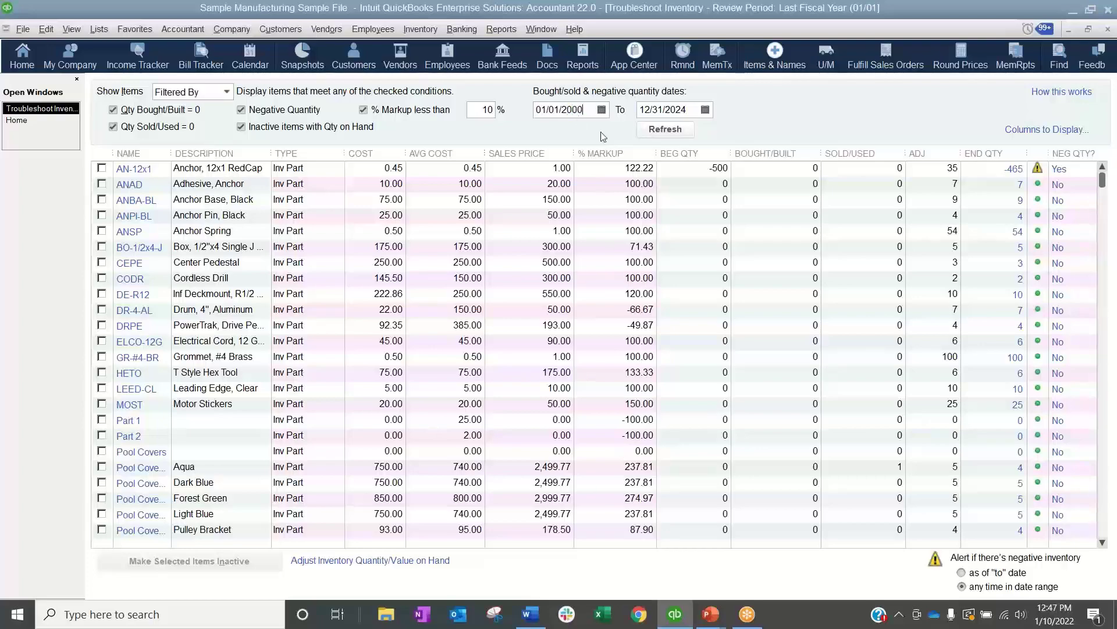
left_click(665, 129)
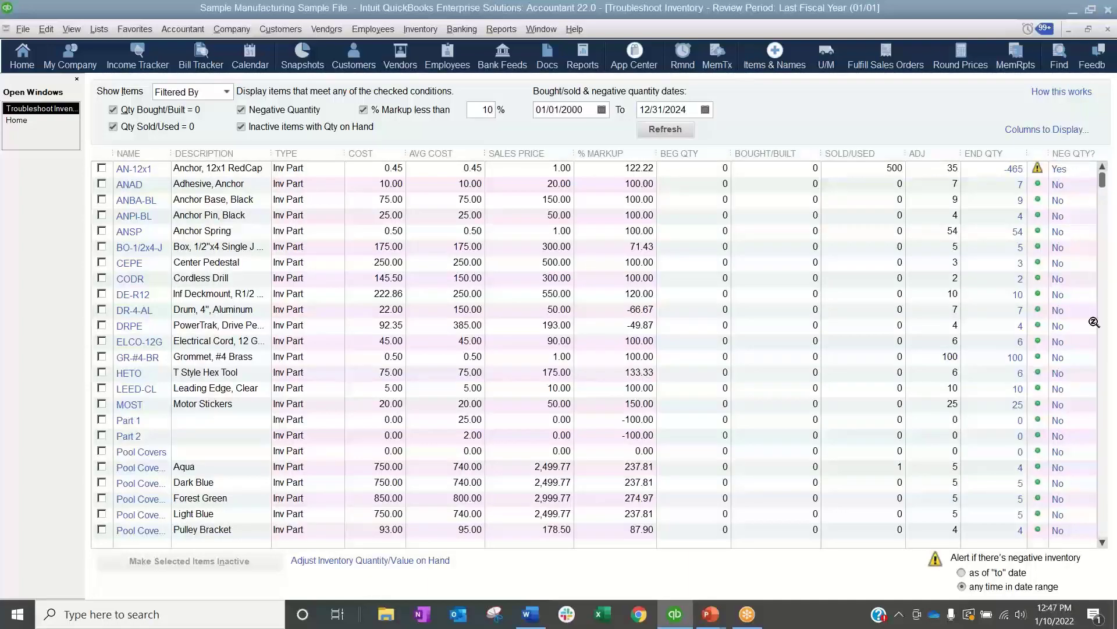
left_click(204, 92)
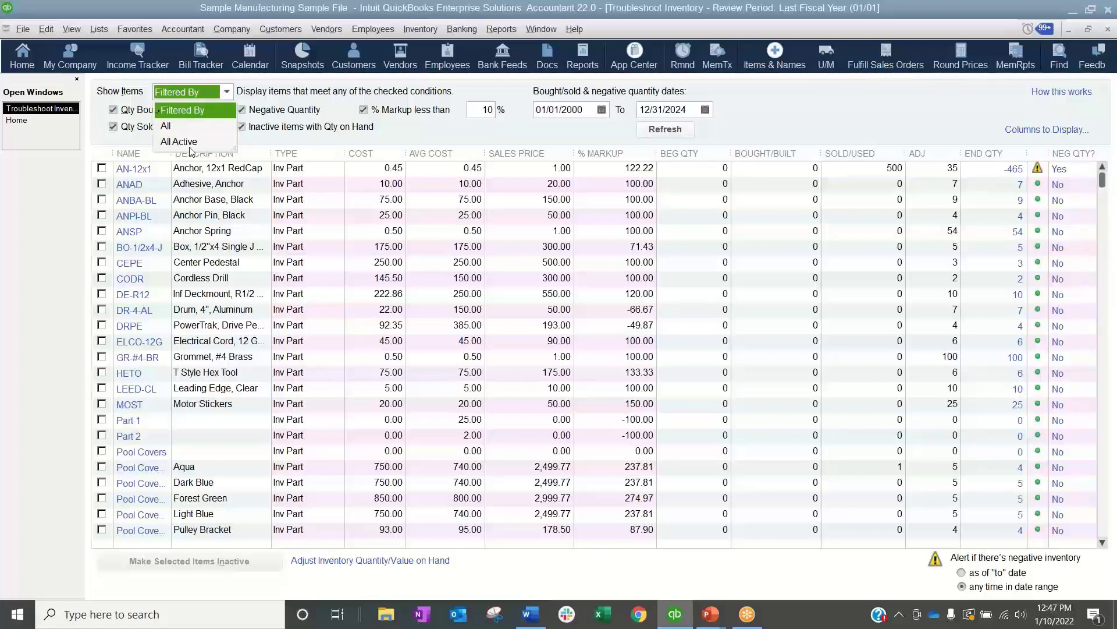
left_click(931, 115)
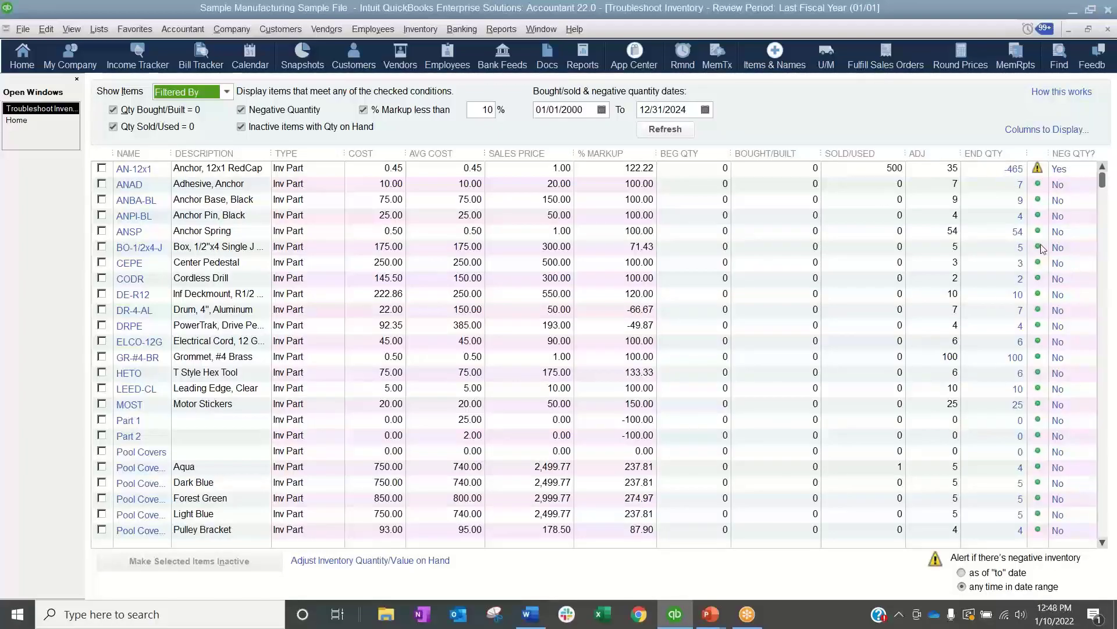
scroll(1054, 315, "down", 5)
scroll(1053, 314, "down", 8)
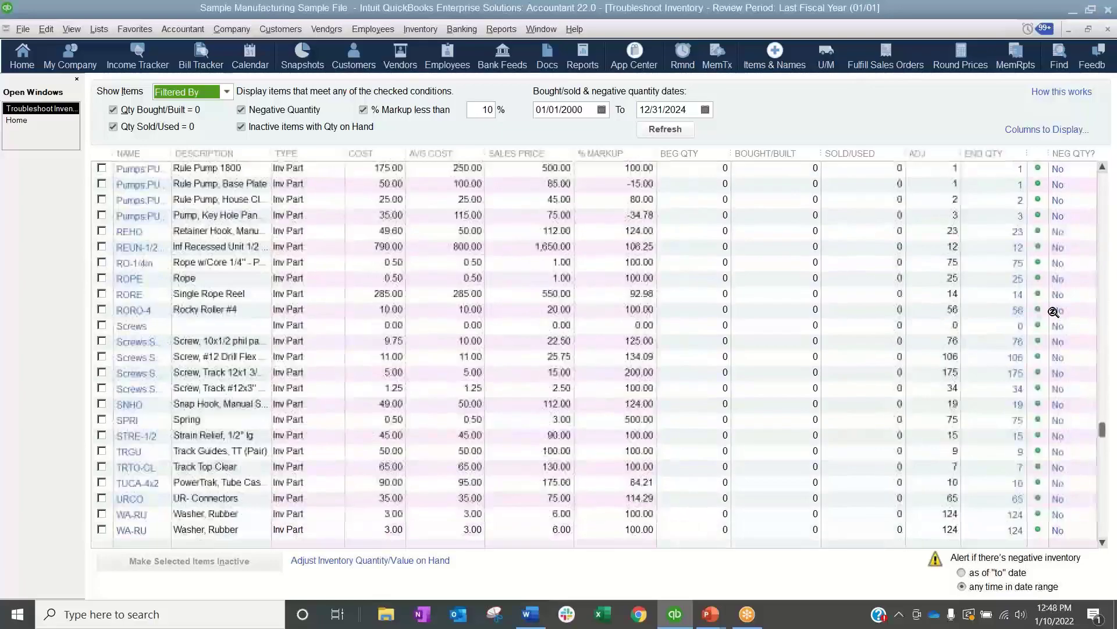
scroll(1053, 311, "up", 8)
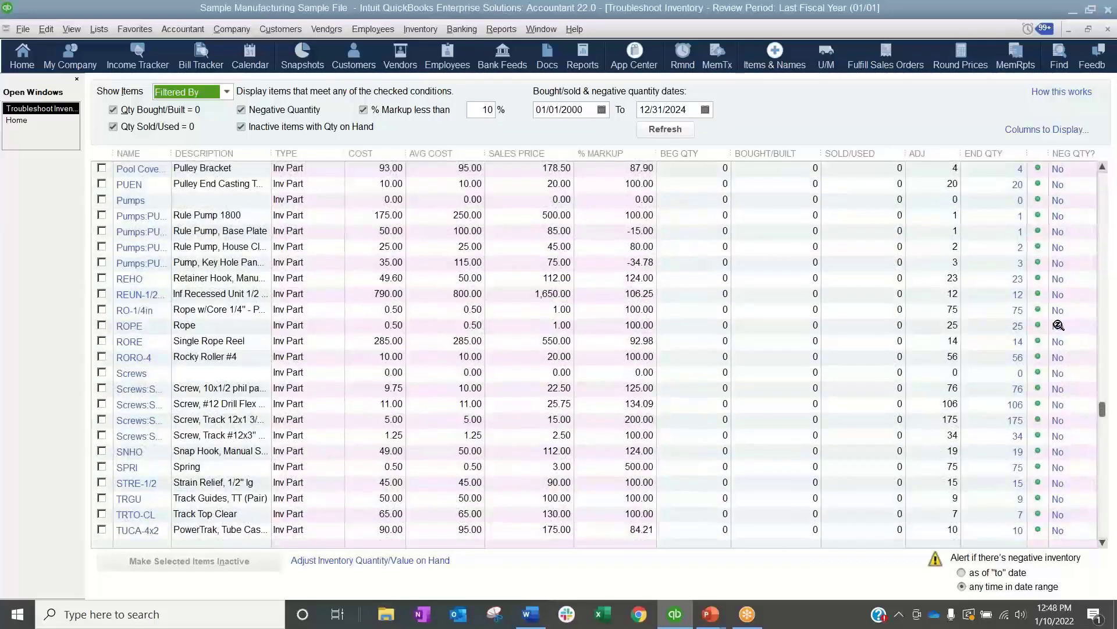
scroll(1059, 331, "up", 4)
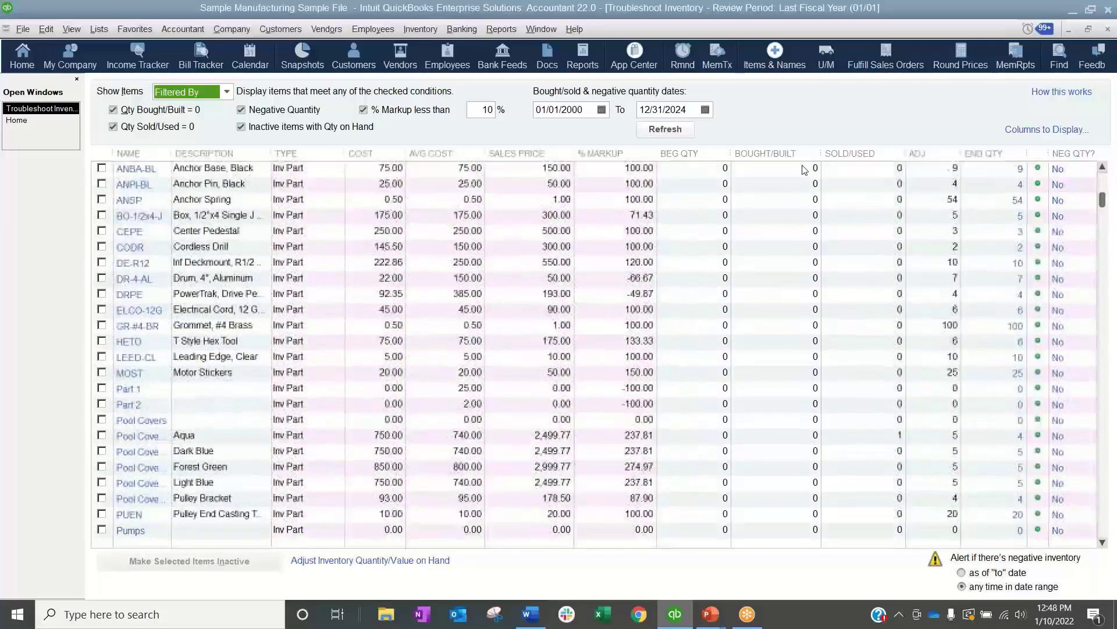
Step: Change the To date to 12/31/2025 and refresh the review
left_click(684, 109)
type("5")
left_click(666, 129)
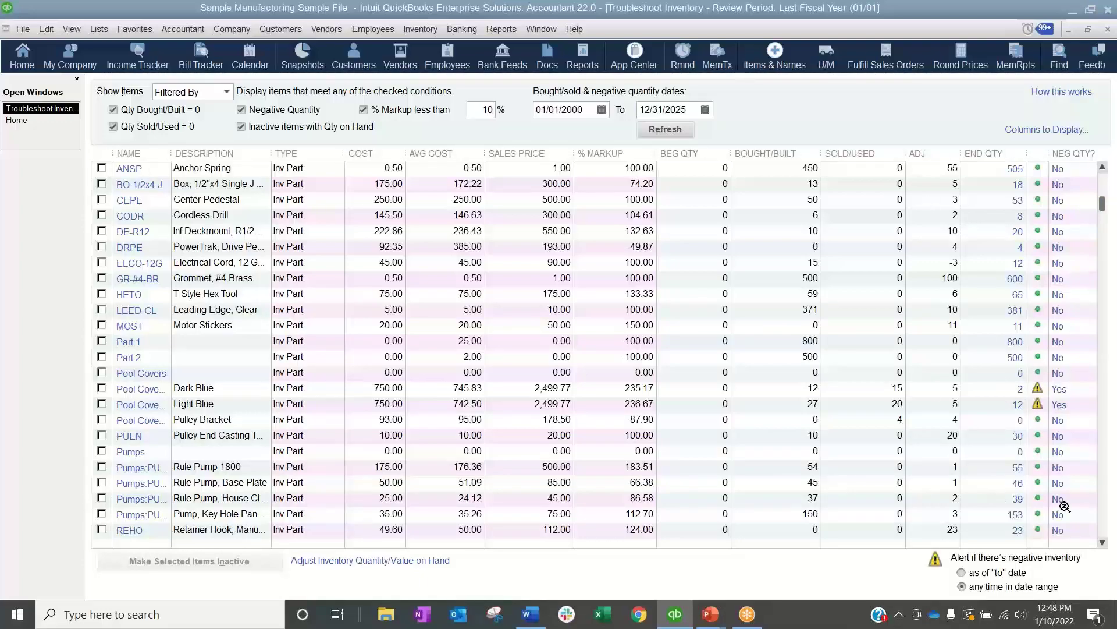
Step: Open Reports > Inventory > Inventory Valuation Detail, widening Troubleshoot Inventory's NAME column meanwhile
left_click(501, 29)
mouse_move(629, 272)
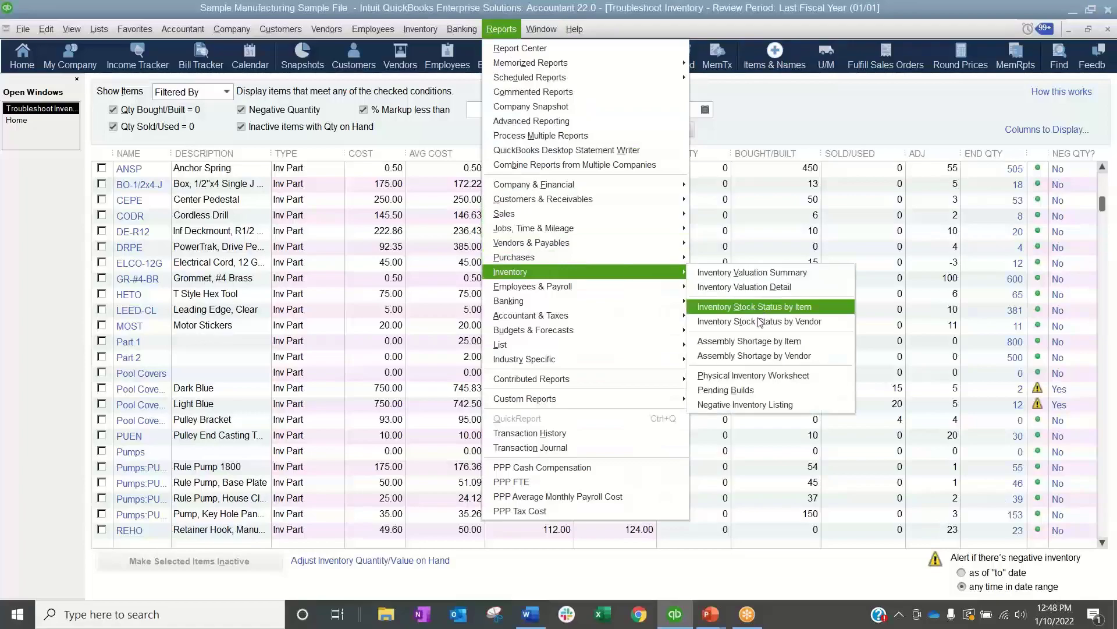
left_click(751, 286)
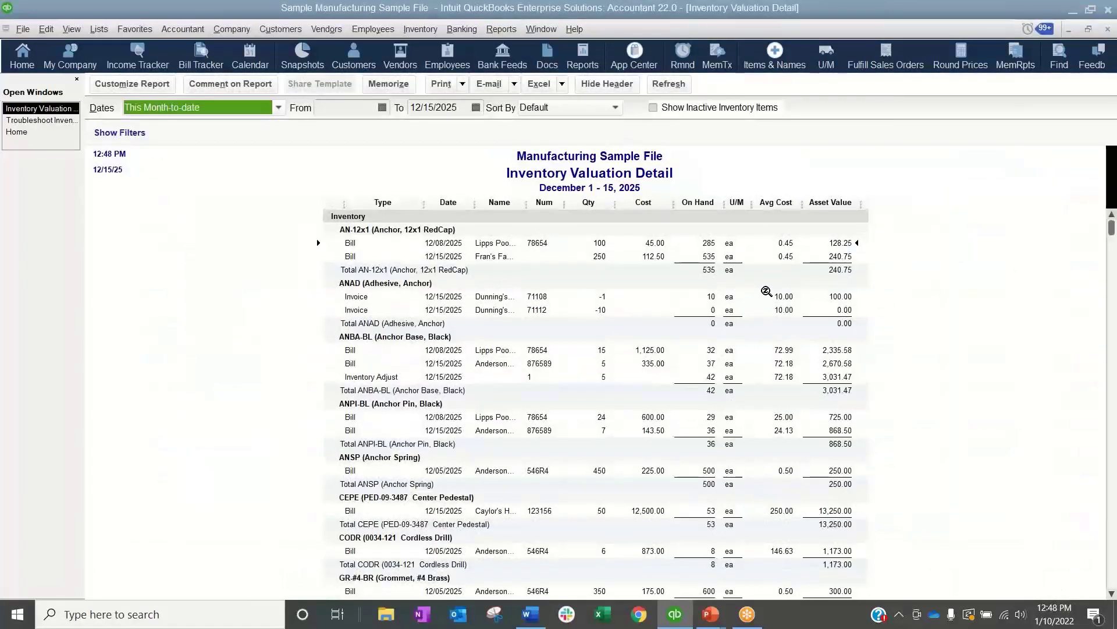
left_click(40, 108)
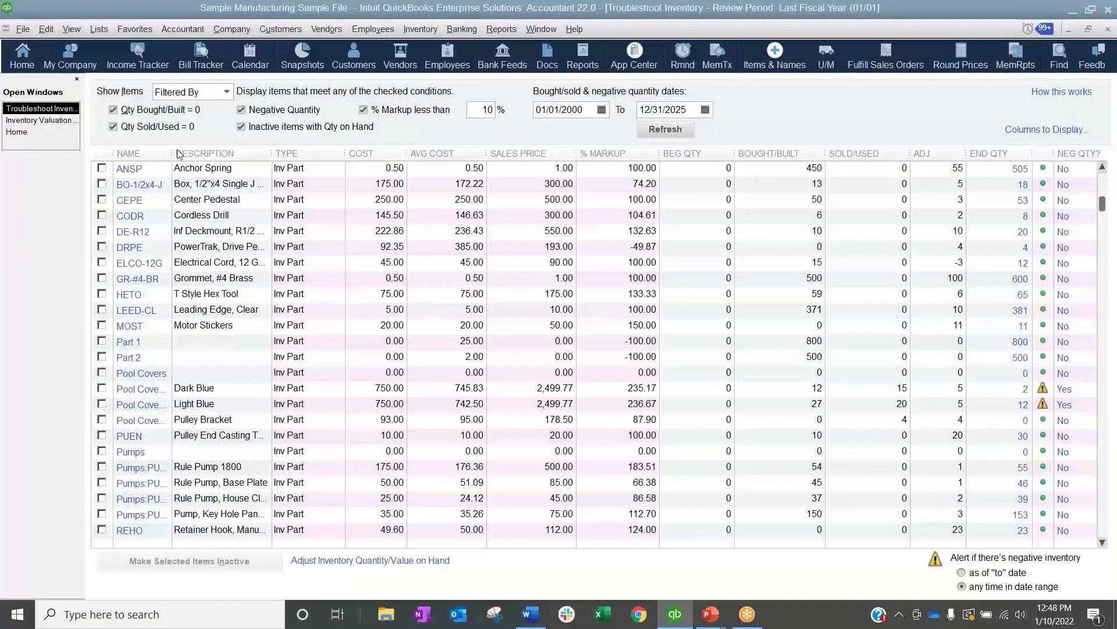
left_click_drag(209, 153, 219, 153)
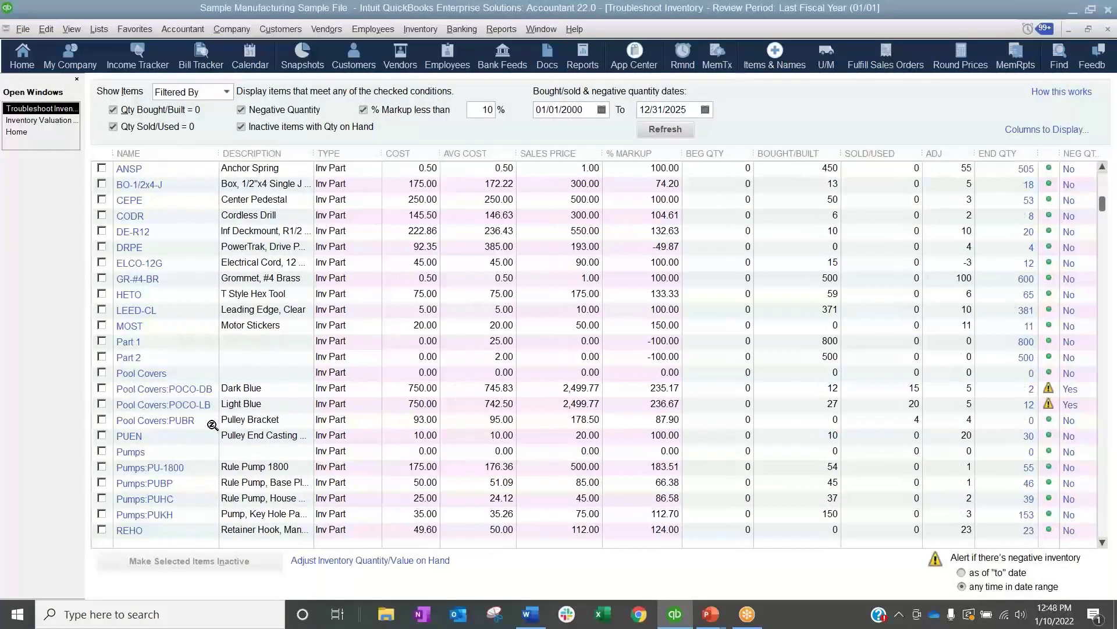
left_click(39, 120)
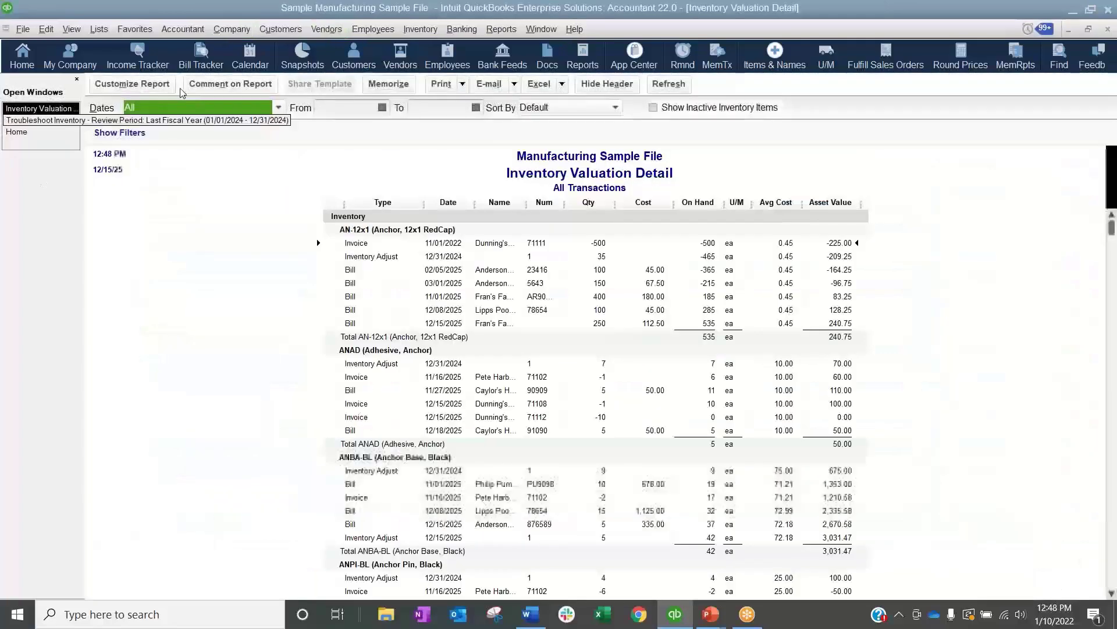
Step: Open Customize Report's Filters, search for Item, then cancel the customization
left_click(129, 85)
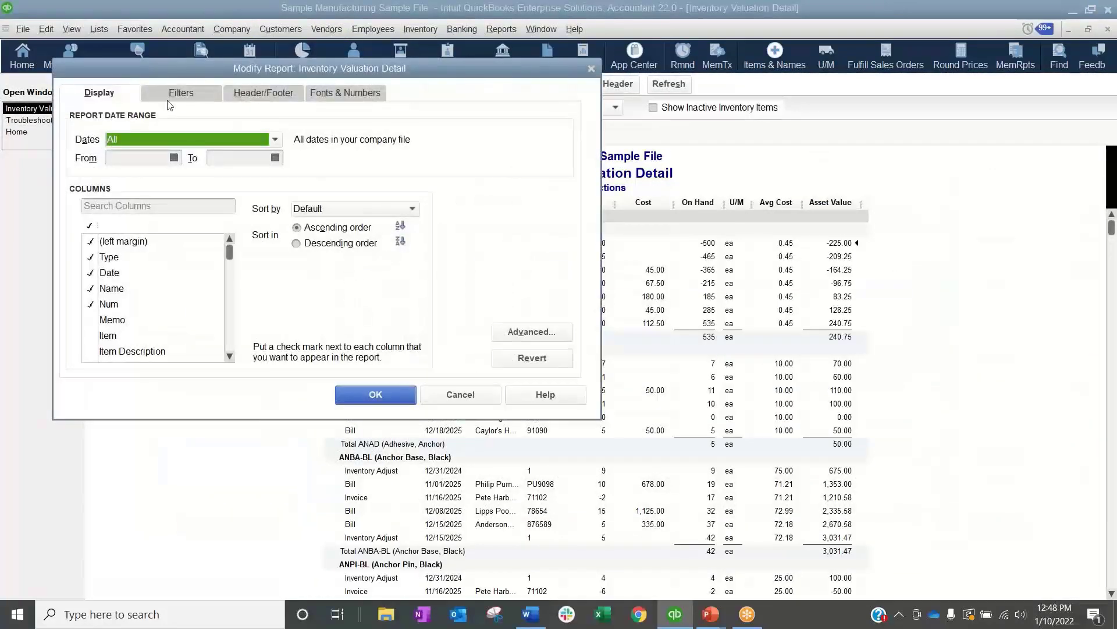
left_click(185, 93)
left_click(104, 137)
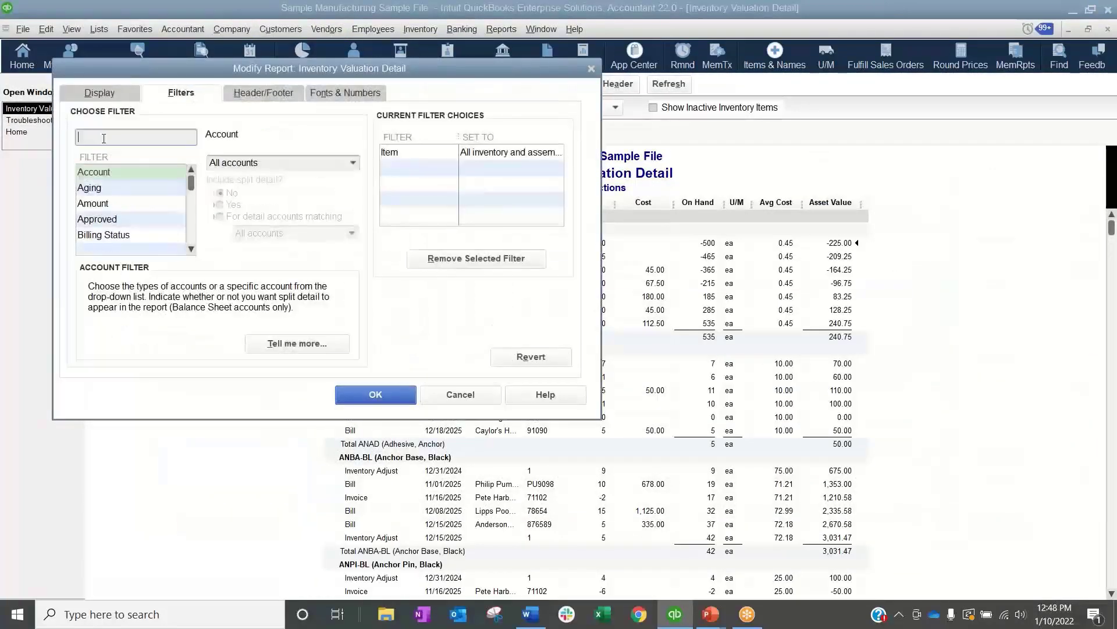
type("ite")
left_click(114, 190)
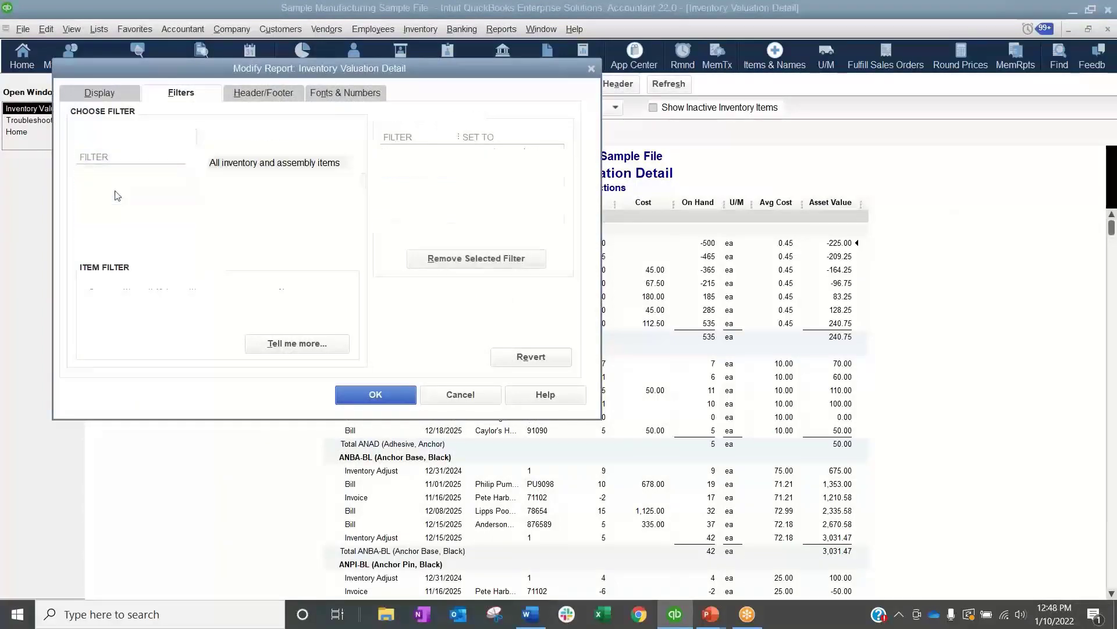
key("Return")
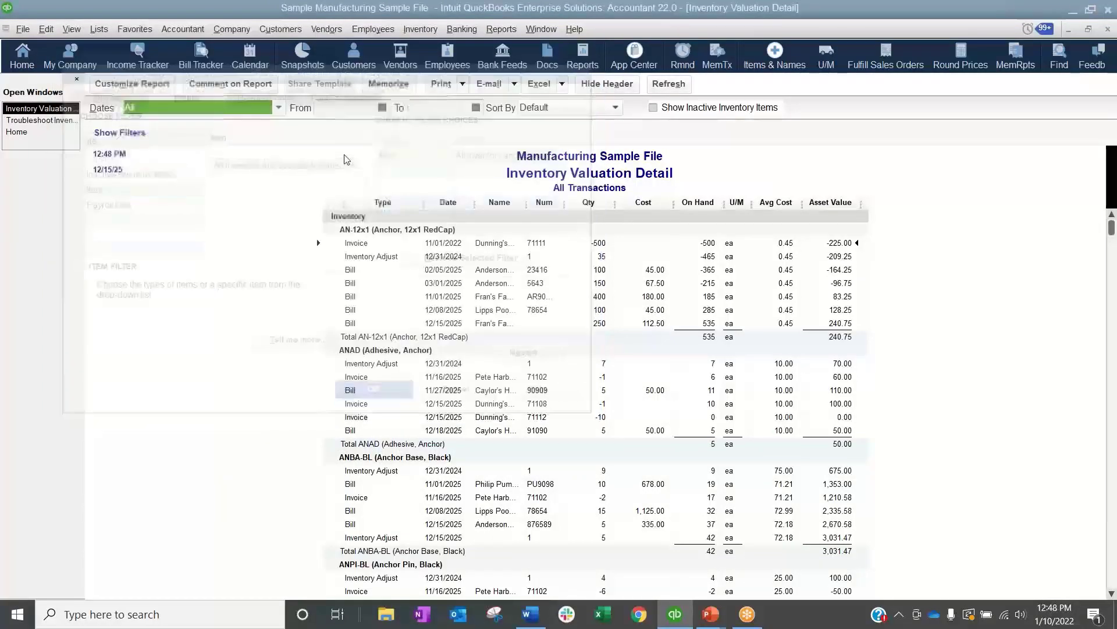
Step: Filter the report by Item to Pool Covers:POCO-DB Dark Blue and apply it
left_click(132, 84)
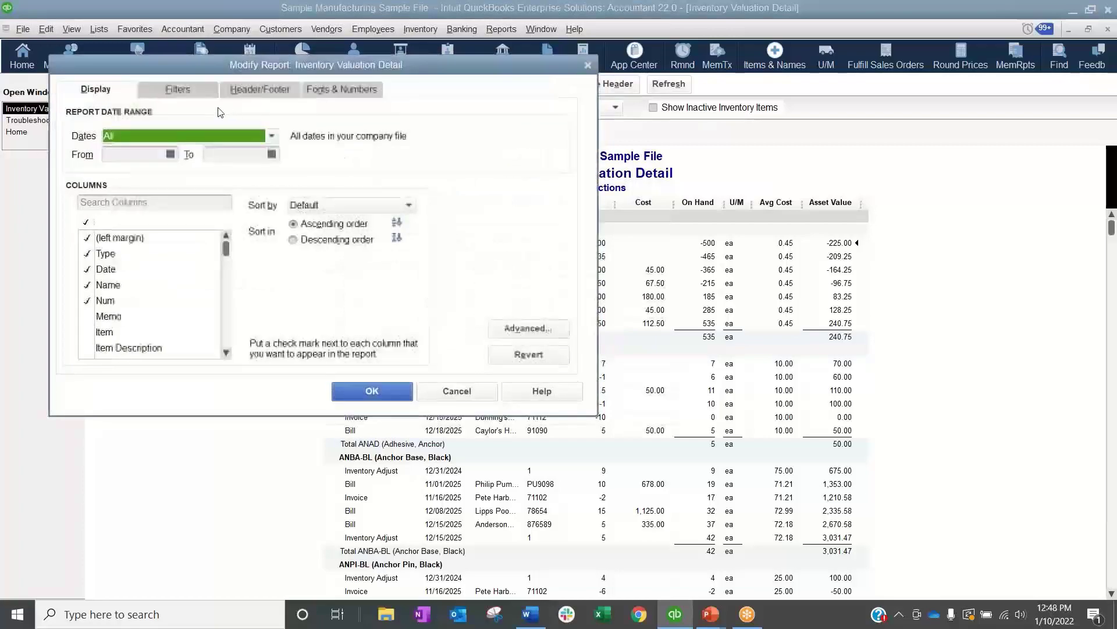
left_click(177, 89)
left_click(124, 133)
type("ite")
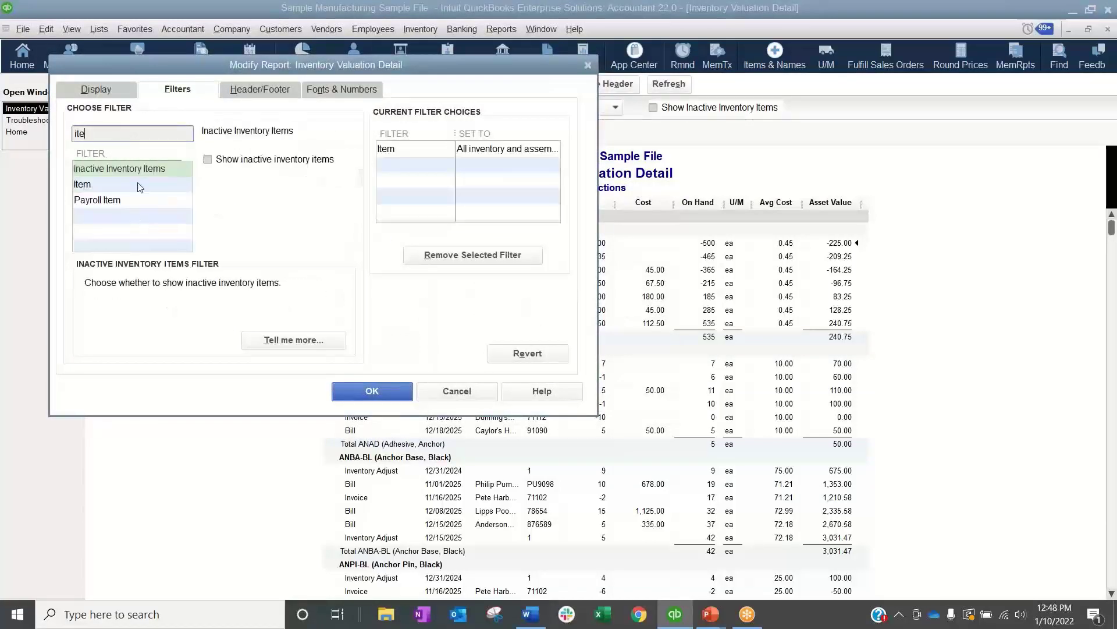
left_click(139, 185)
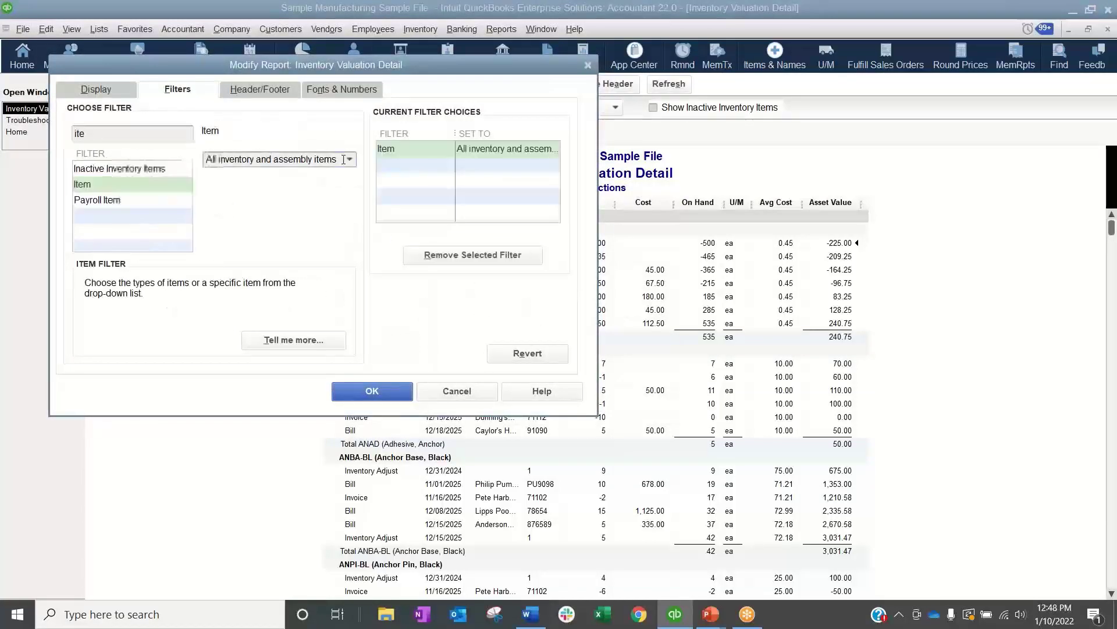
type("poco")
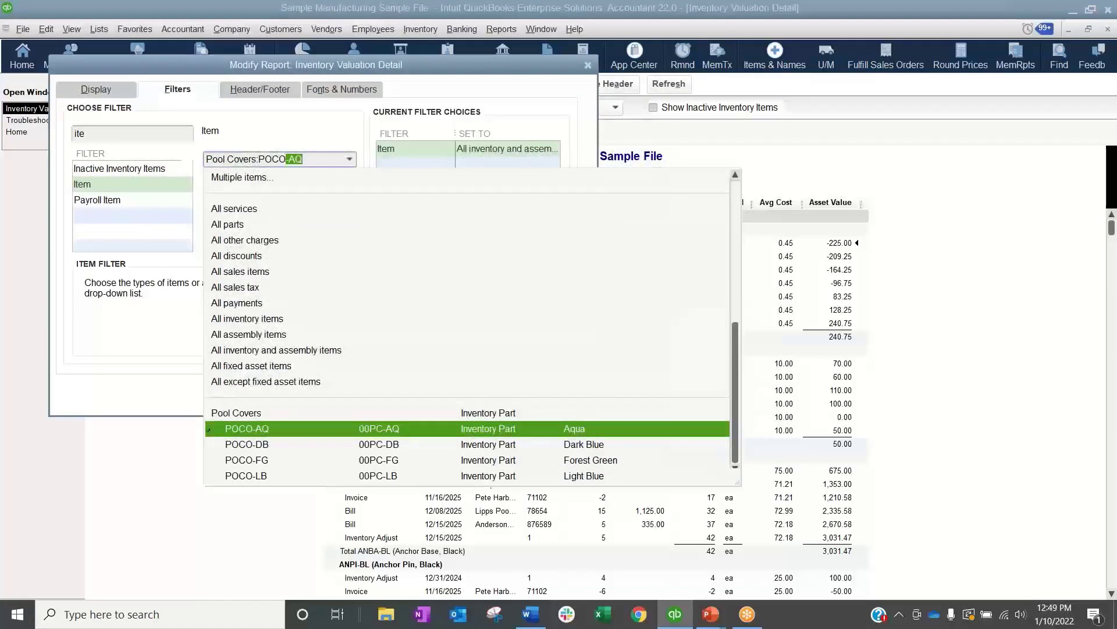
left_click(237, 444)
left_click(372, 392)
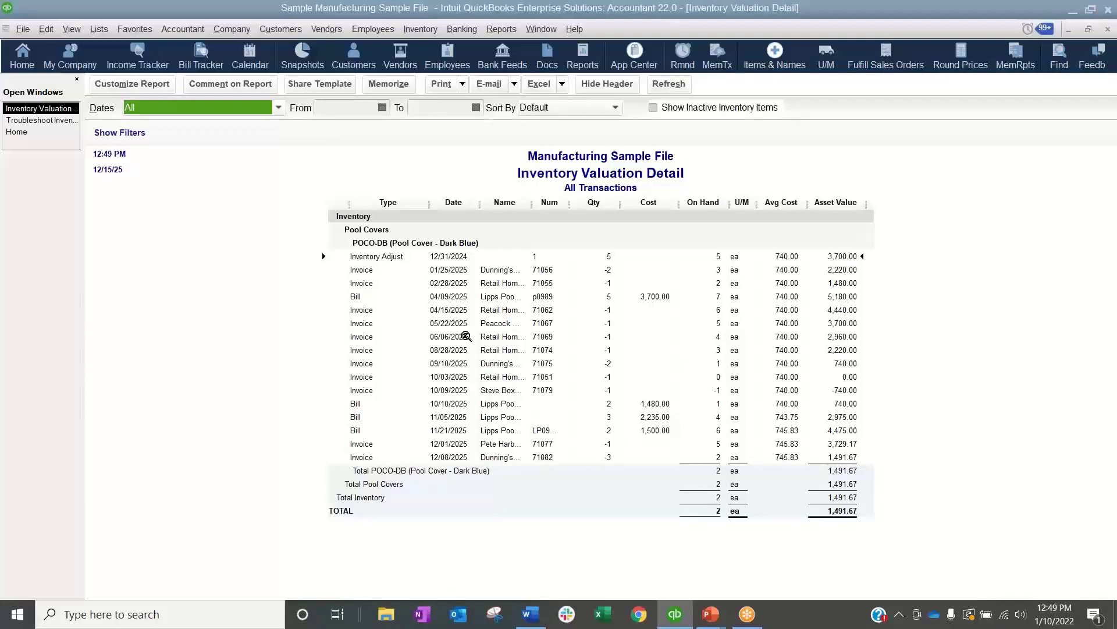
Step: Redate the 10/10/2025 Lipps Pool Supplies bill to 10/08/2025, accepting warnings, and save it
double_click(440, 403)
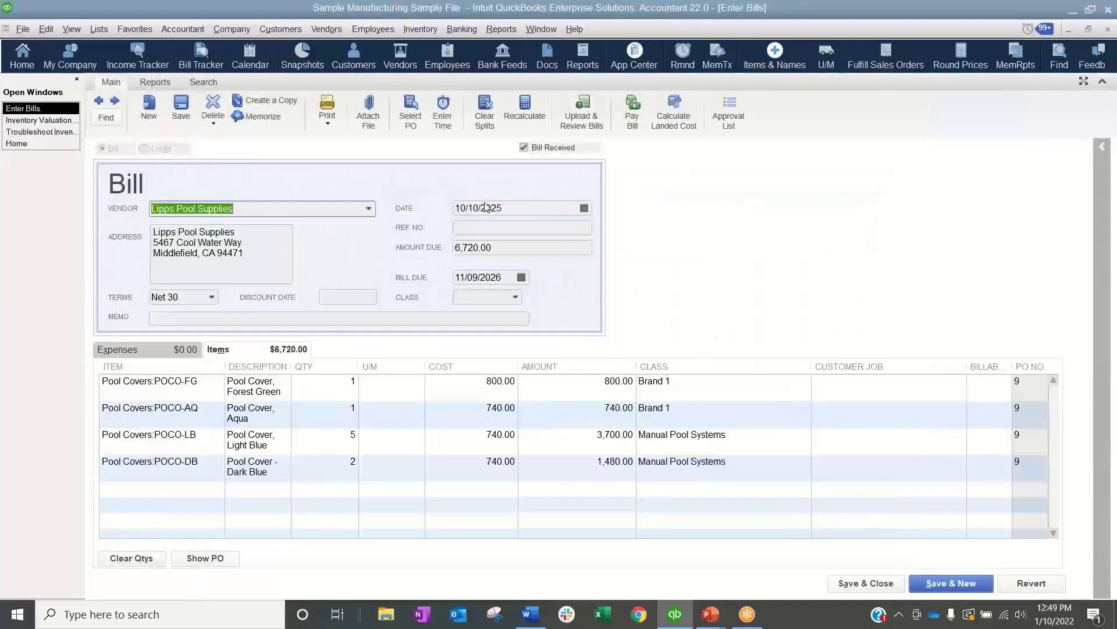
left_click(479, 207)
type("8")
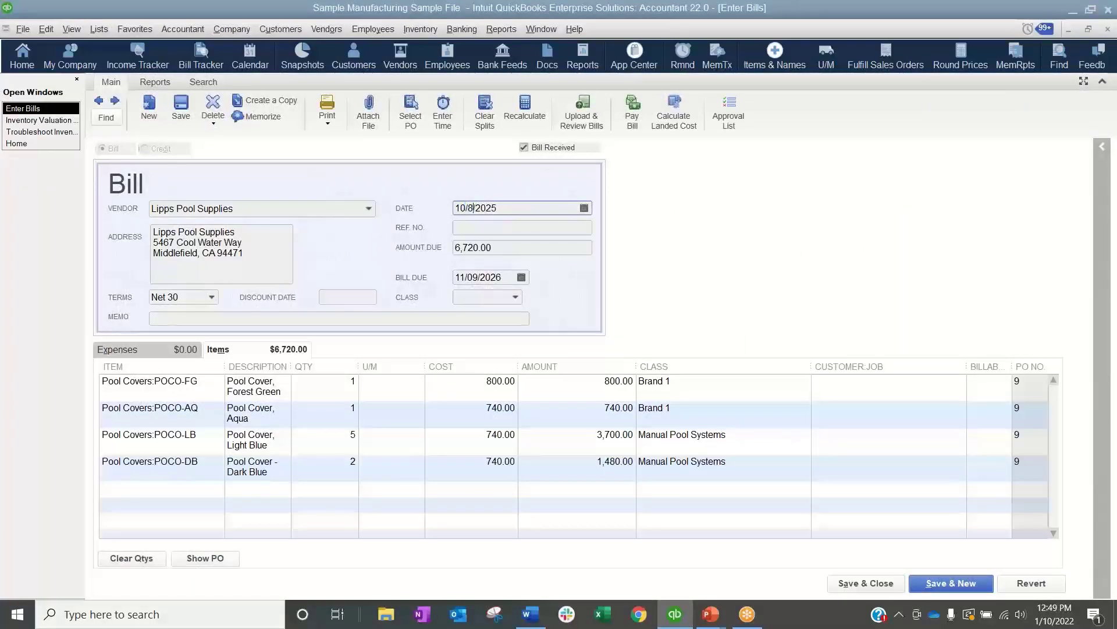
left_click(186, 103)
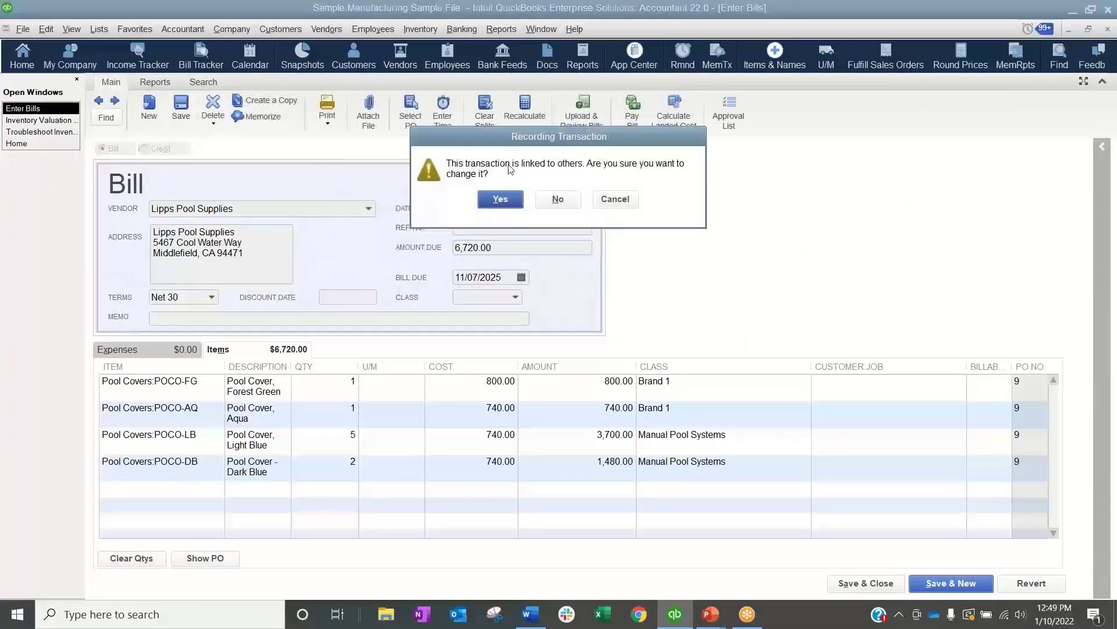
left_click(503, 199)
left_click(527, 319)
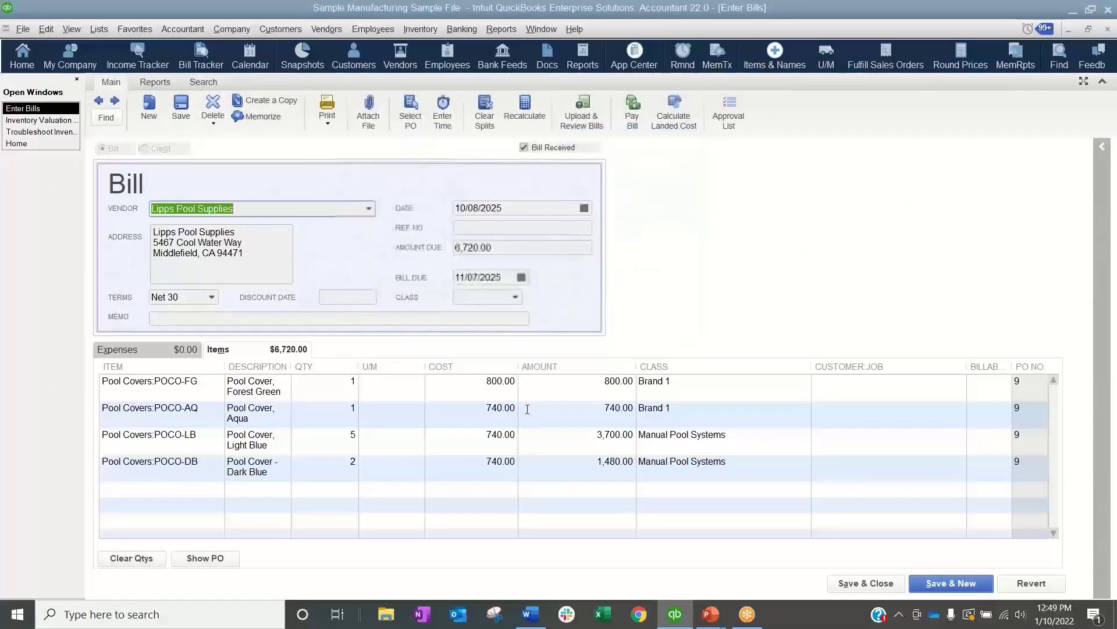
left_click(850, 583)
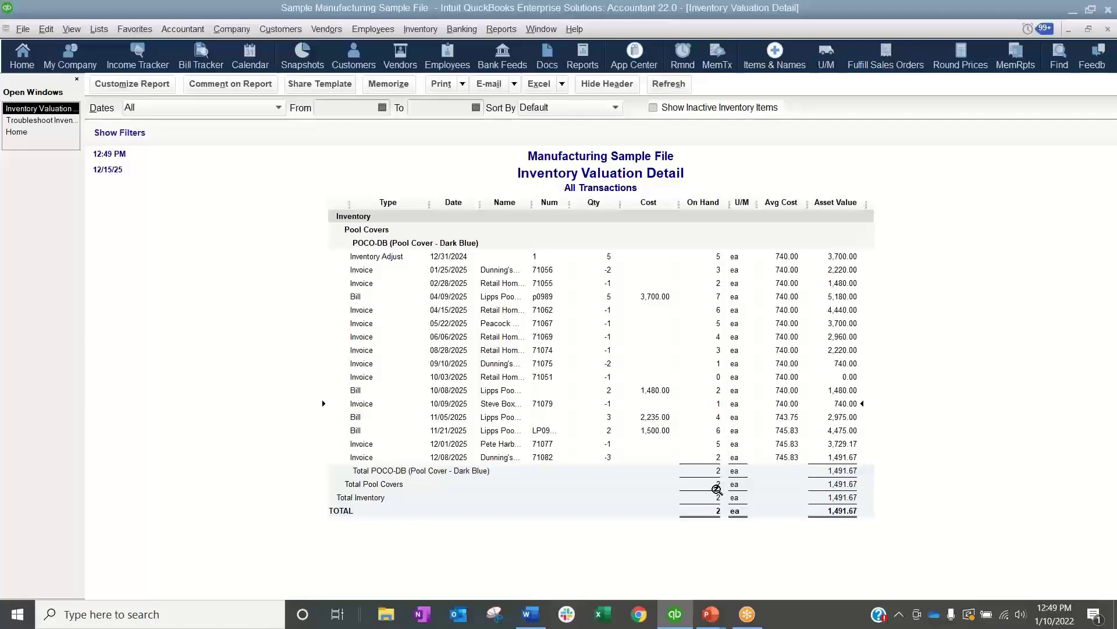
left_click(41, 119)
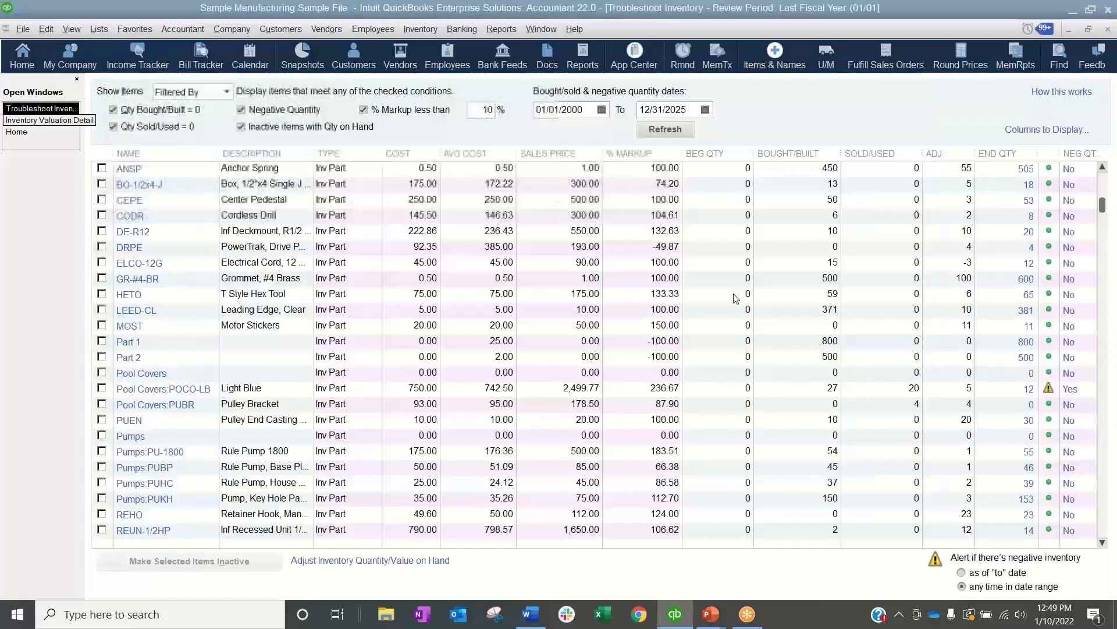